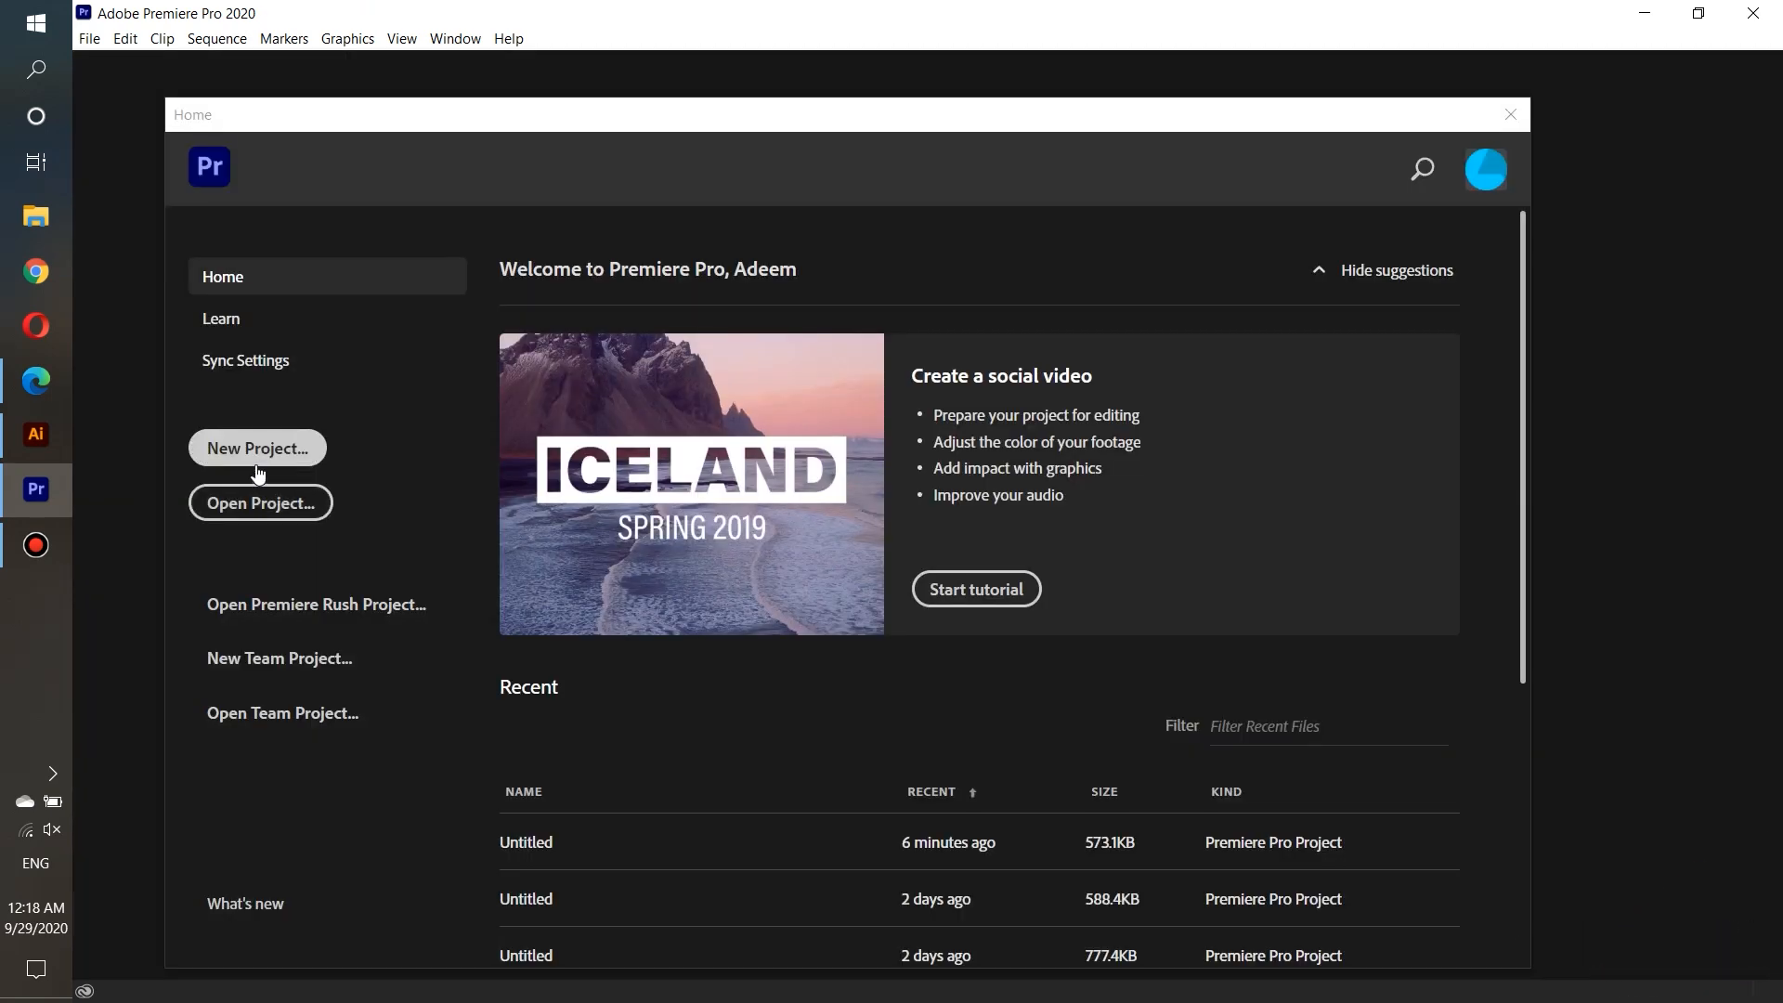
Step: Create a new project named "lower third" with the Desktop as its location
{"action": "left_click", "coordinate": [257, 464]}
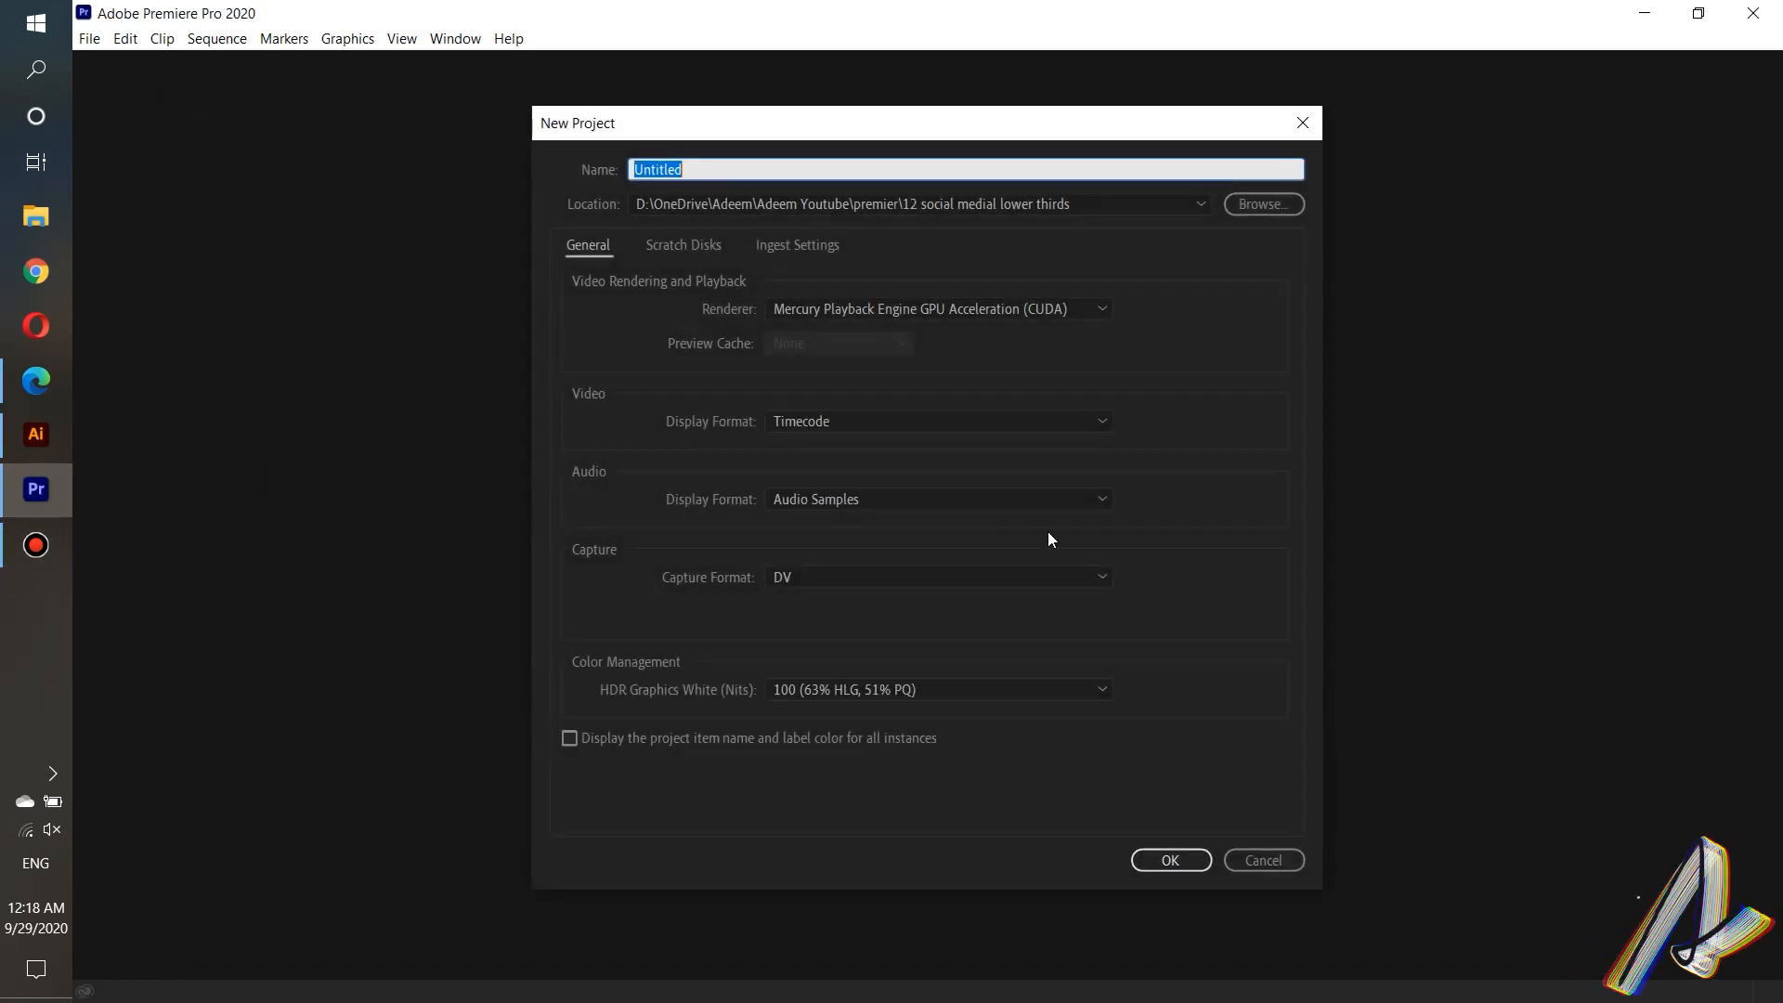
{"action": "left_click", "coordinate": [1251, 212]}
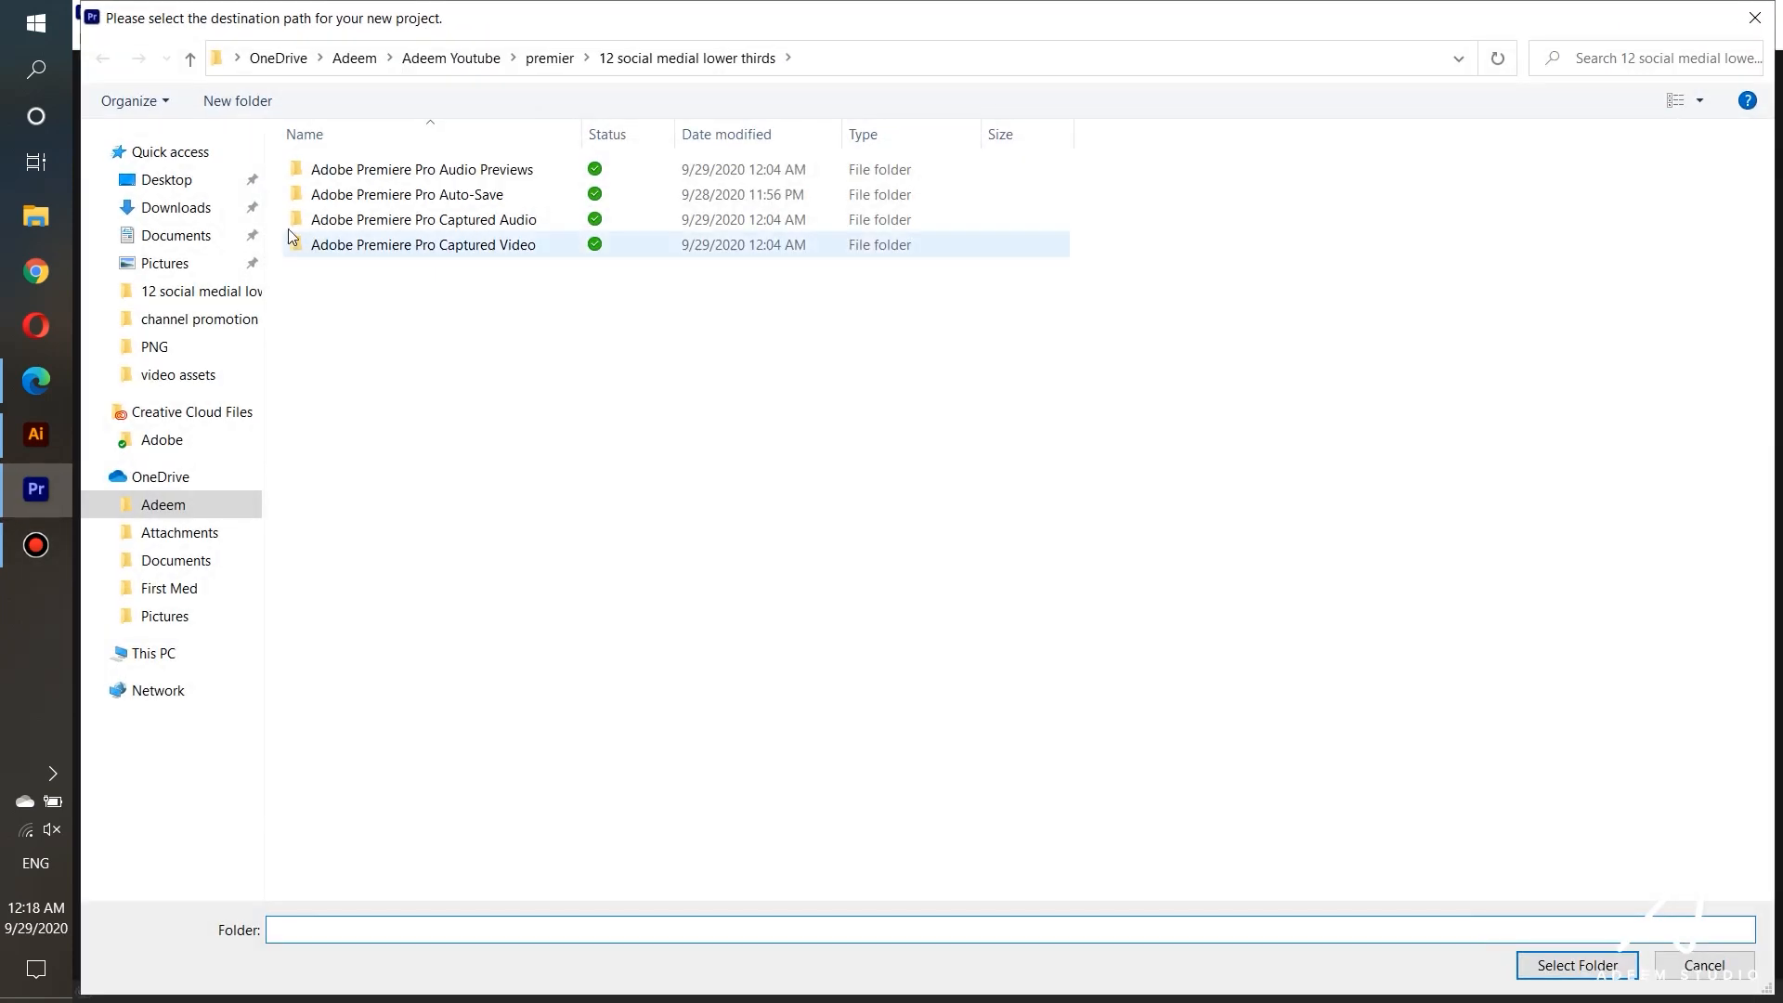
{"action": "left_click", "coordinate": [165, 182]}
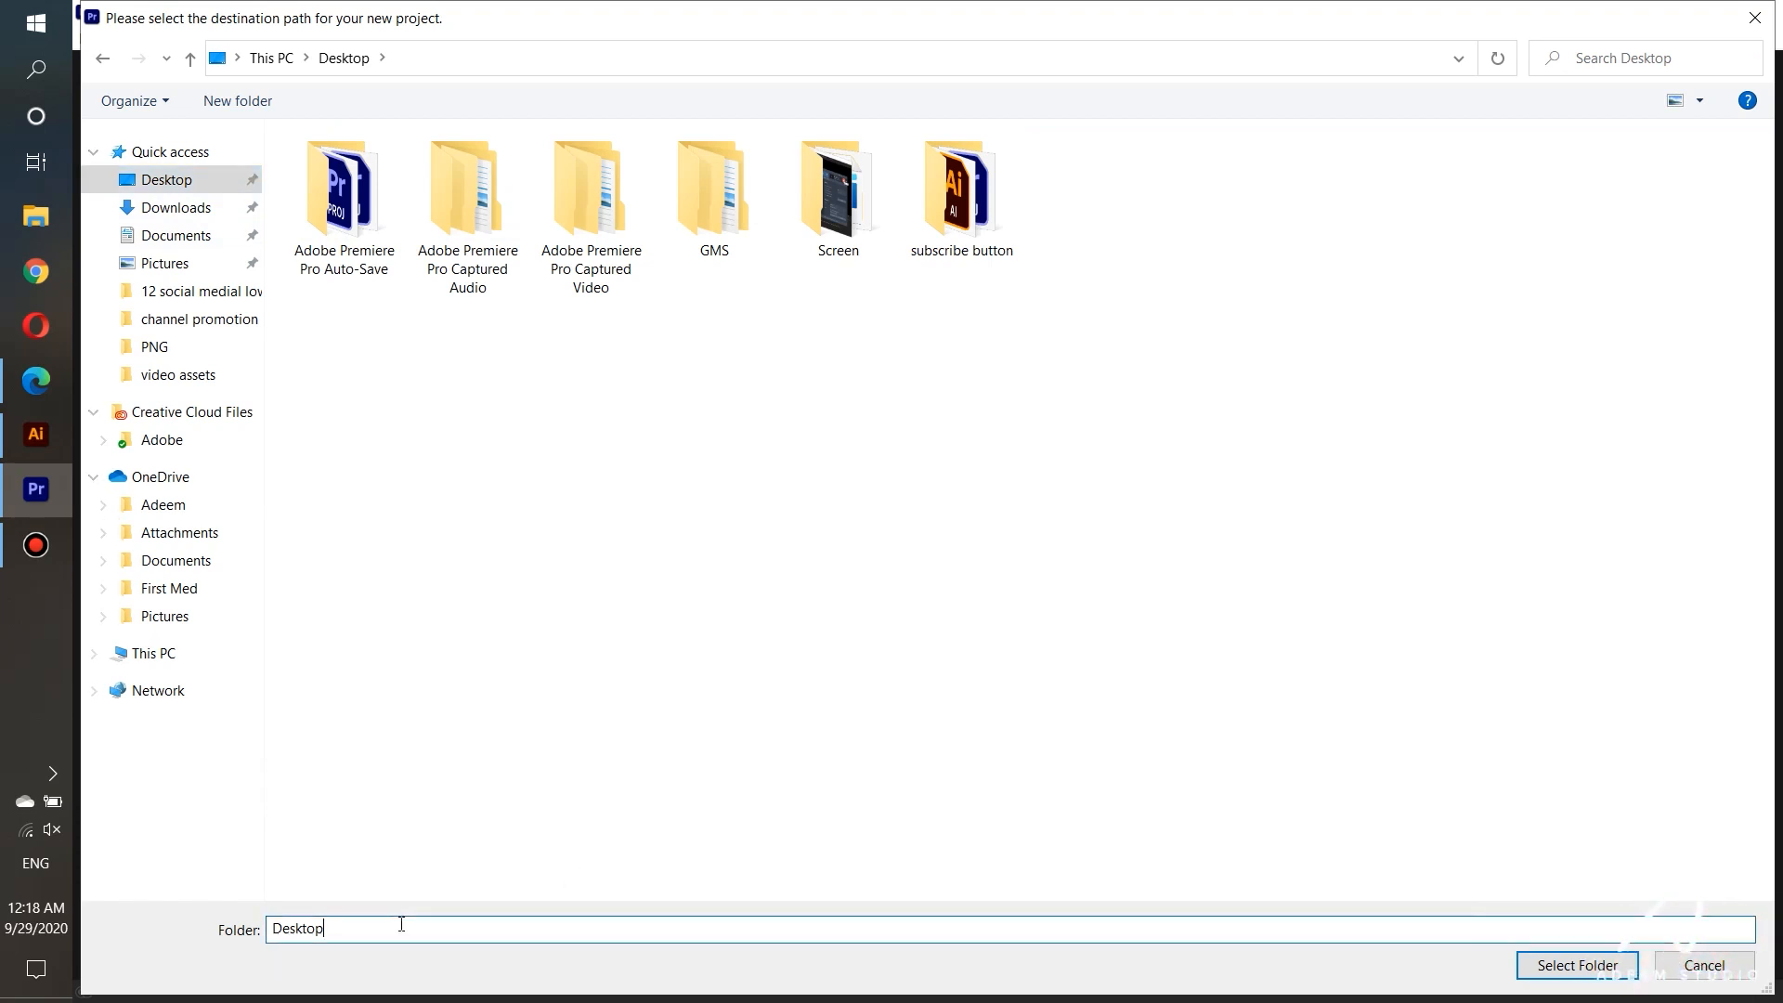
{"action": "left_click", "coordinate": [1579, 963]}
{"action": "left_click", "coordinate": [764, 167]}
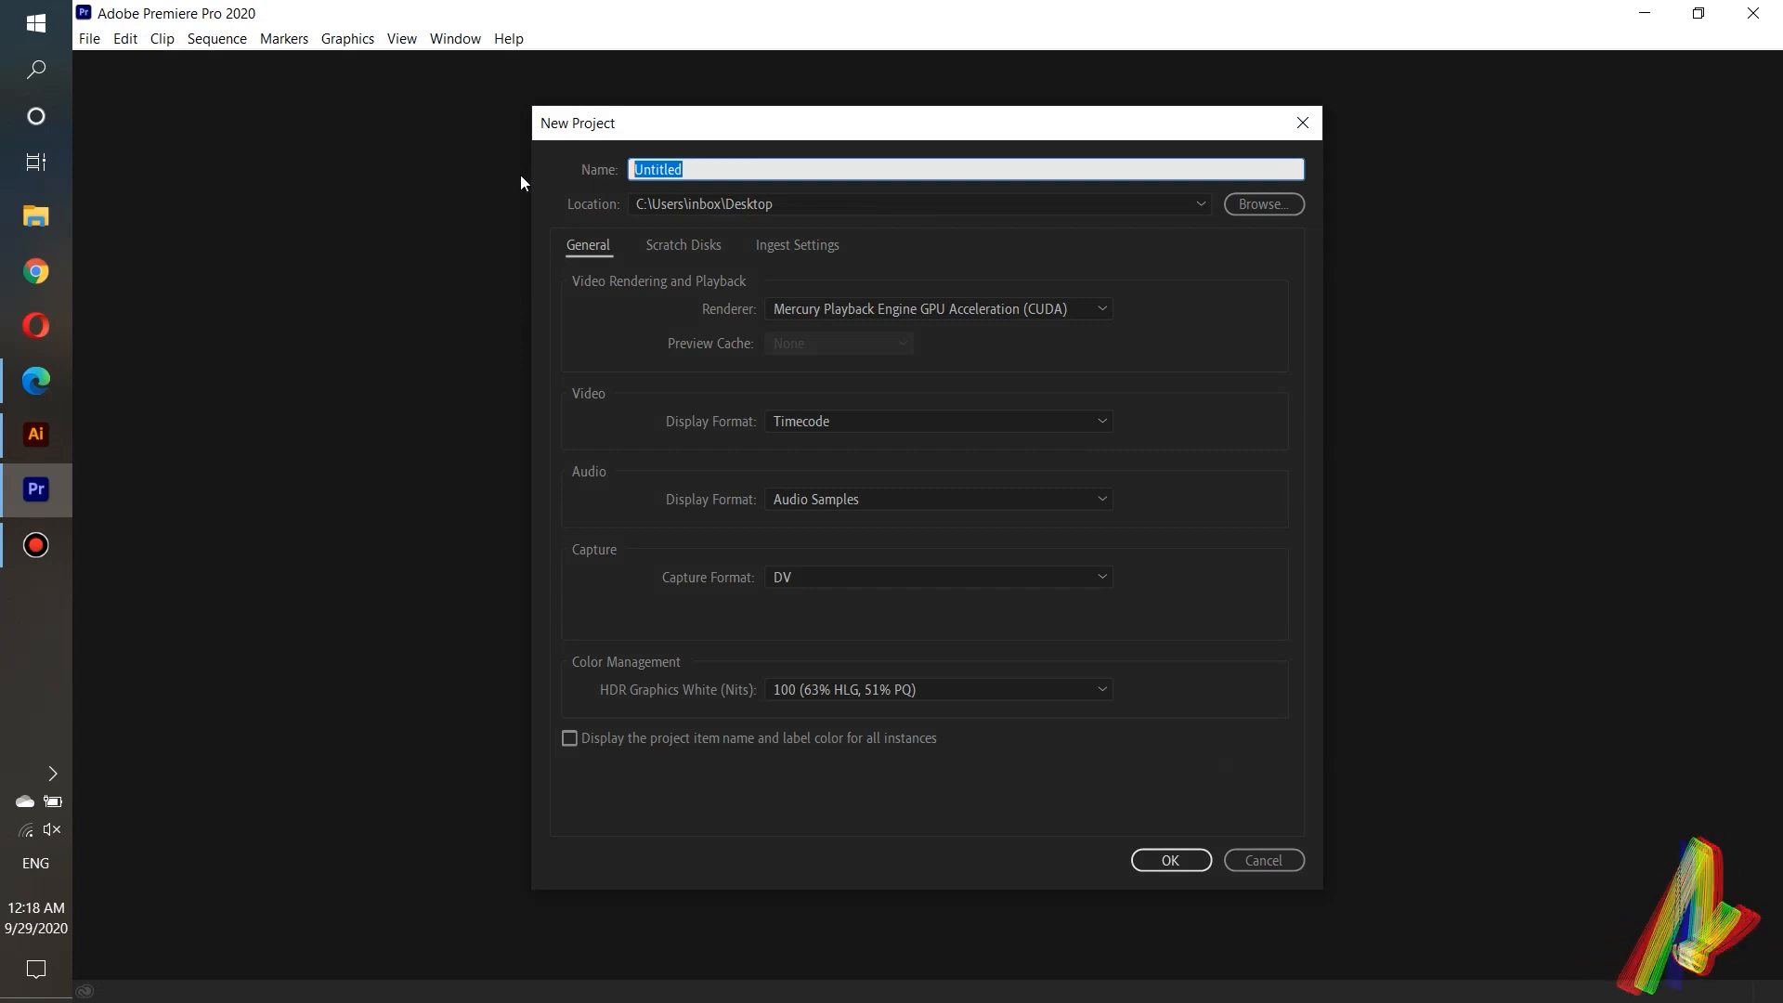
{"action": "type", "text": "lpo"}
{"action": "type", "text": "er"}
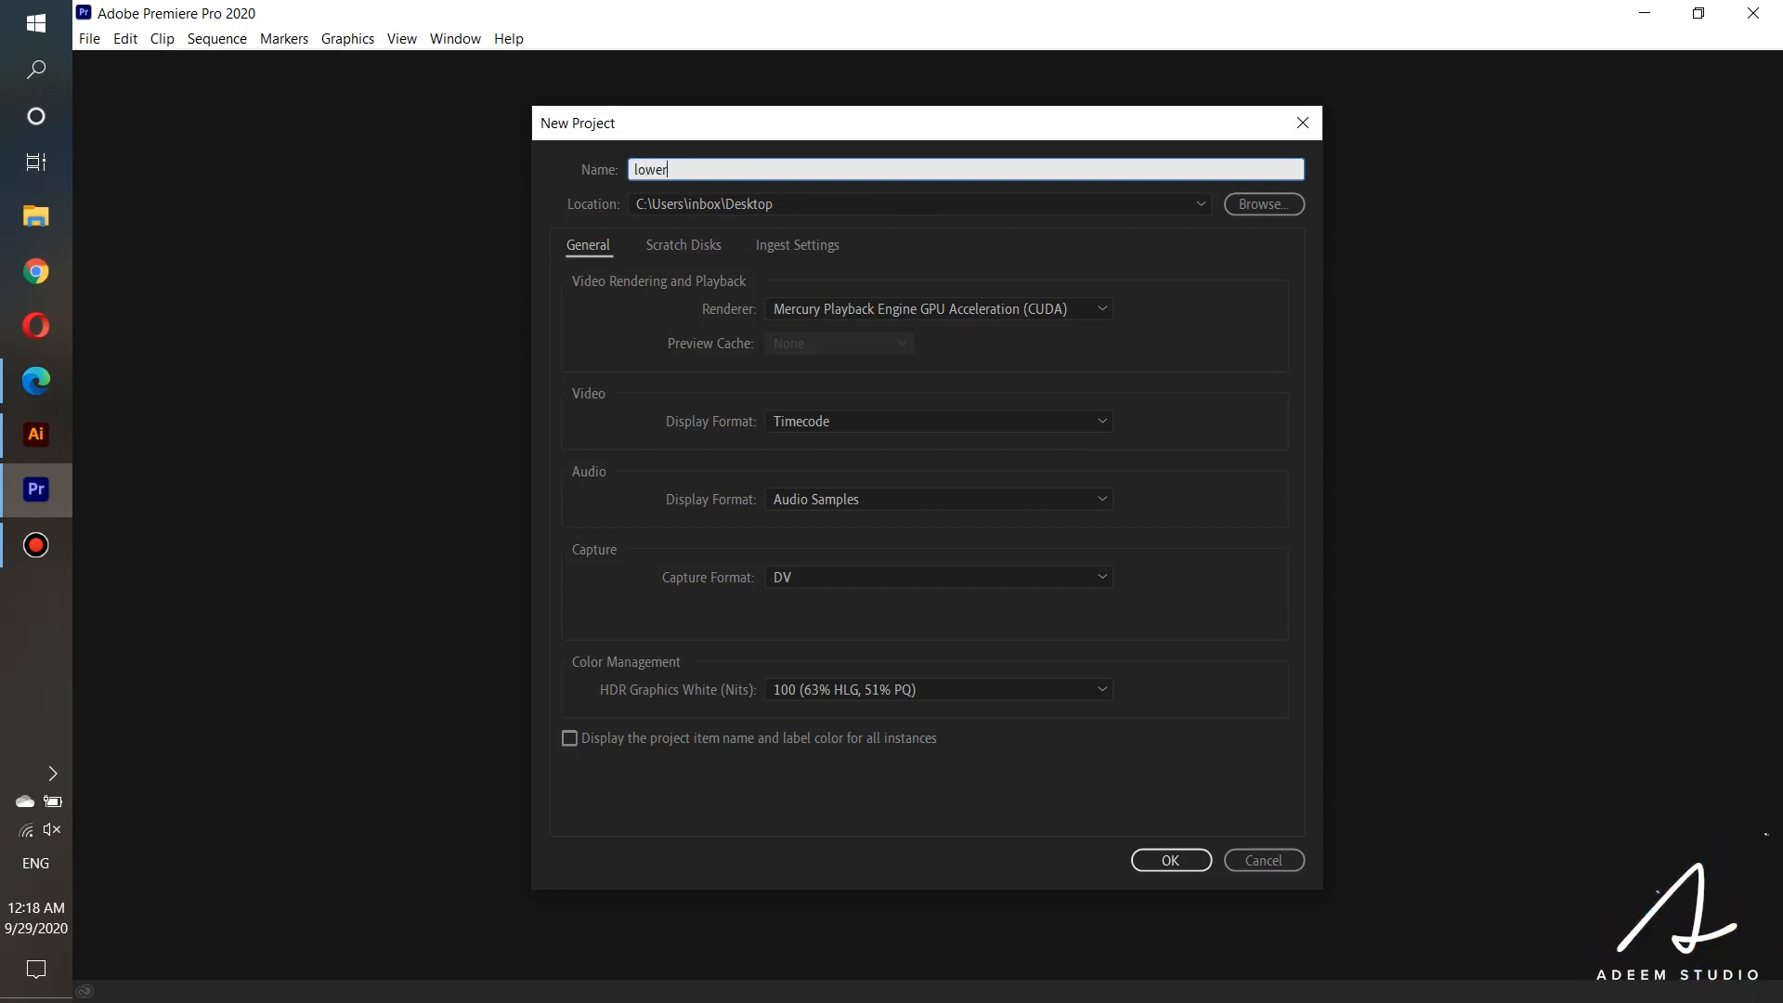
{"action": "type", "text": " third"}
{"action": "key", "text": "Return"}
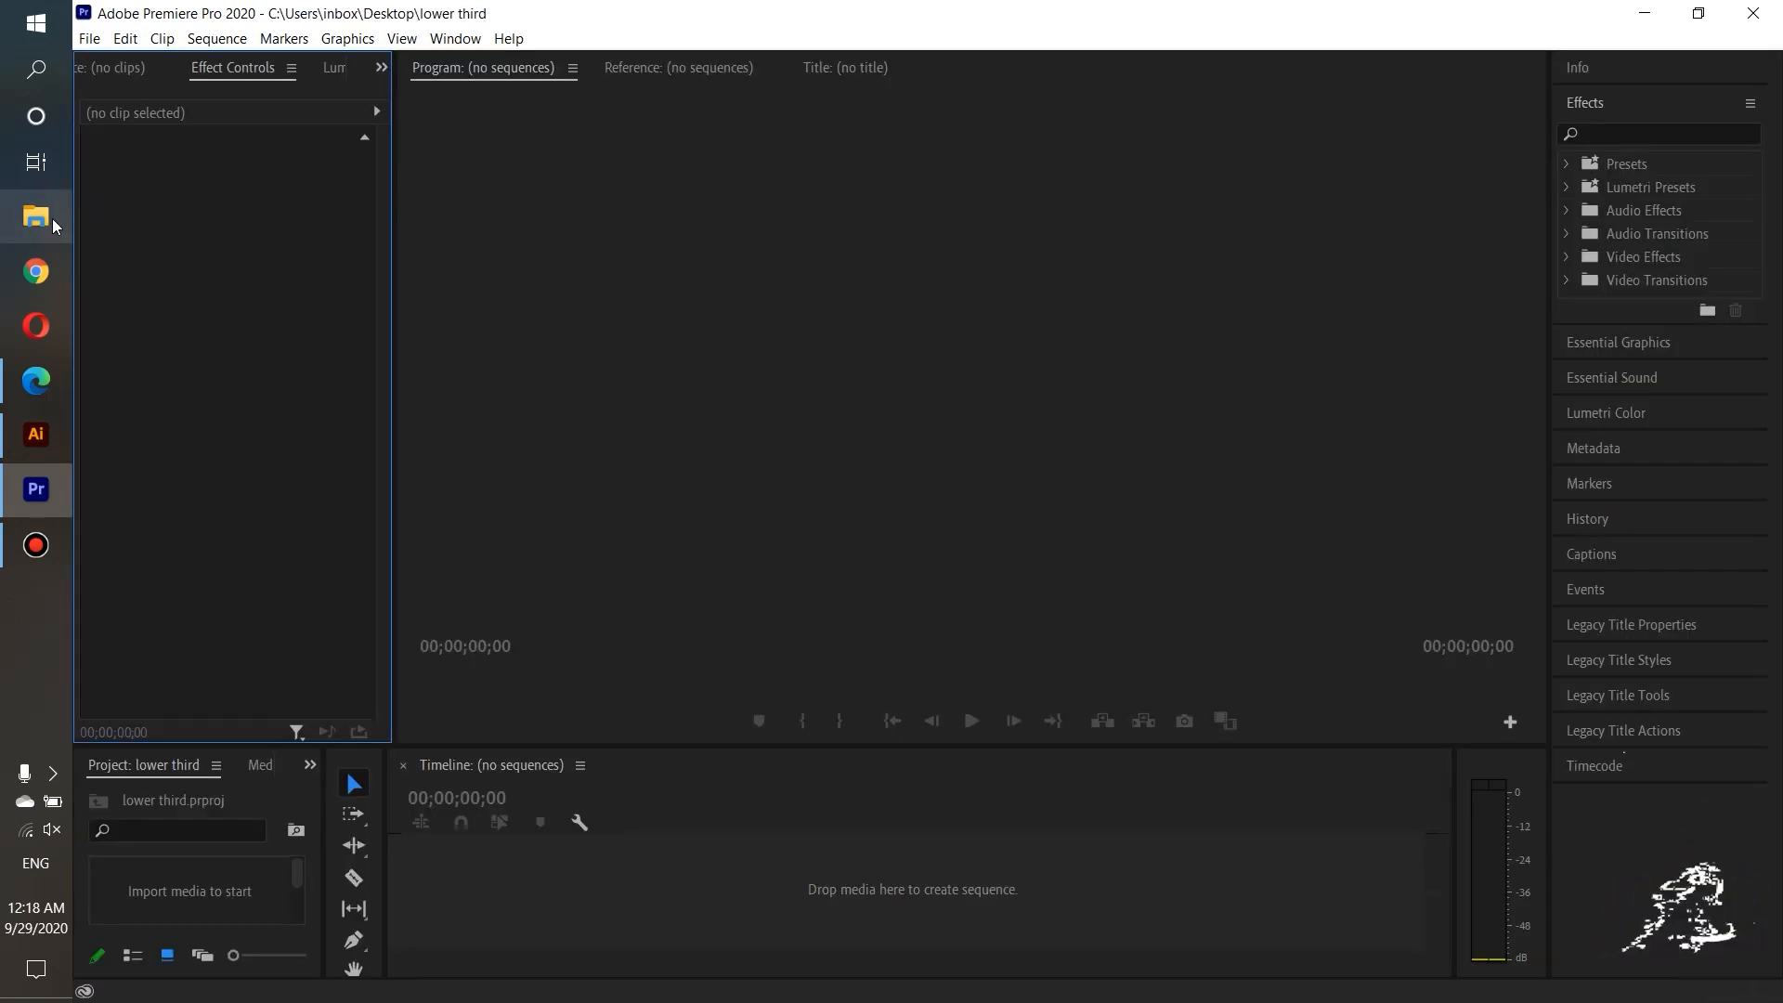
Step: Open the "12 social medial lower thirds" folder in File Explorer and display its files as large icons
{"action": "left_click", "coordinate": [52, 219]}
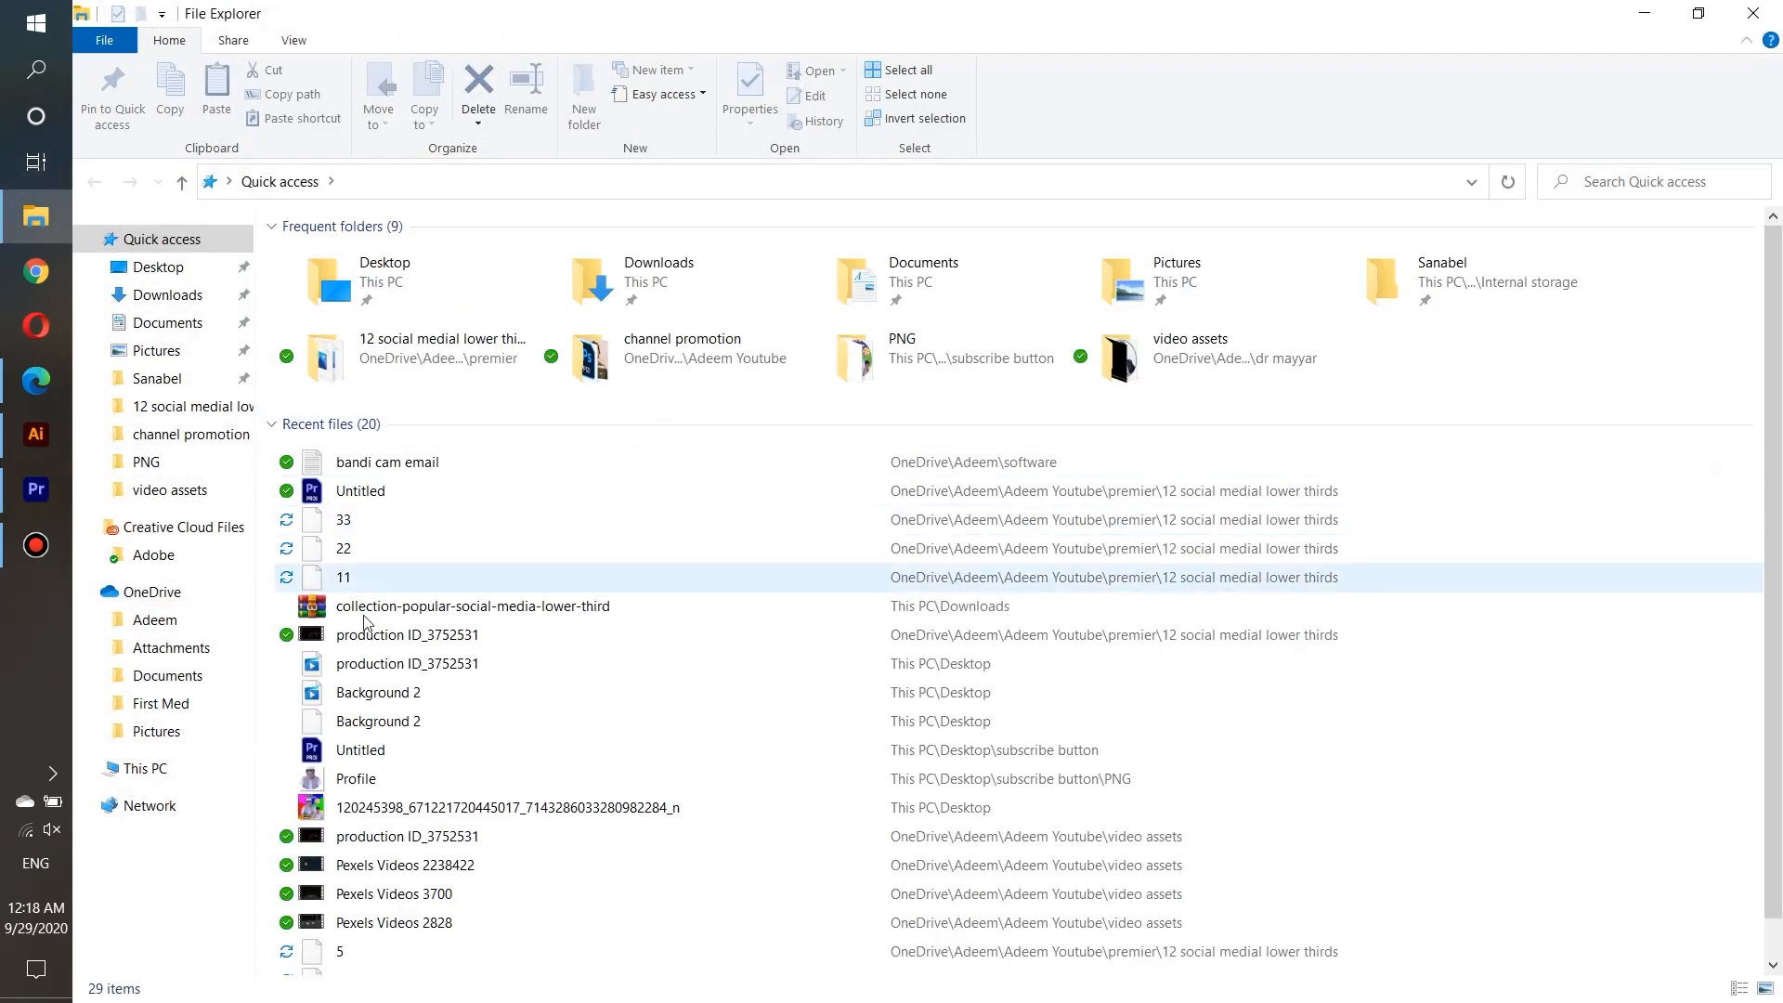
{"action": "left_click", "coordinate": [214, 406]}
{"action": "left_click", "coordinate": [290, 362]}
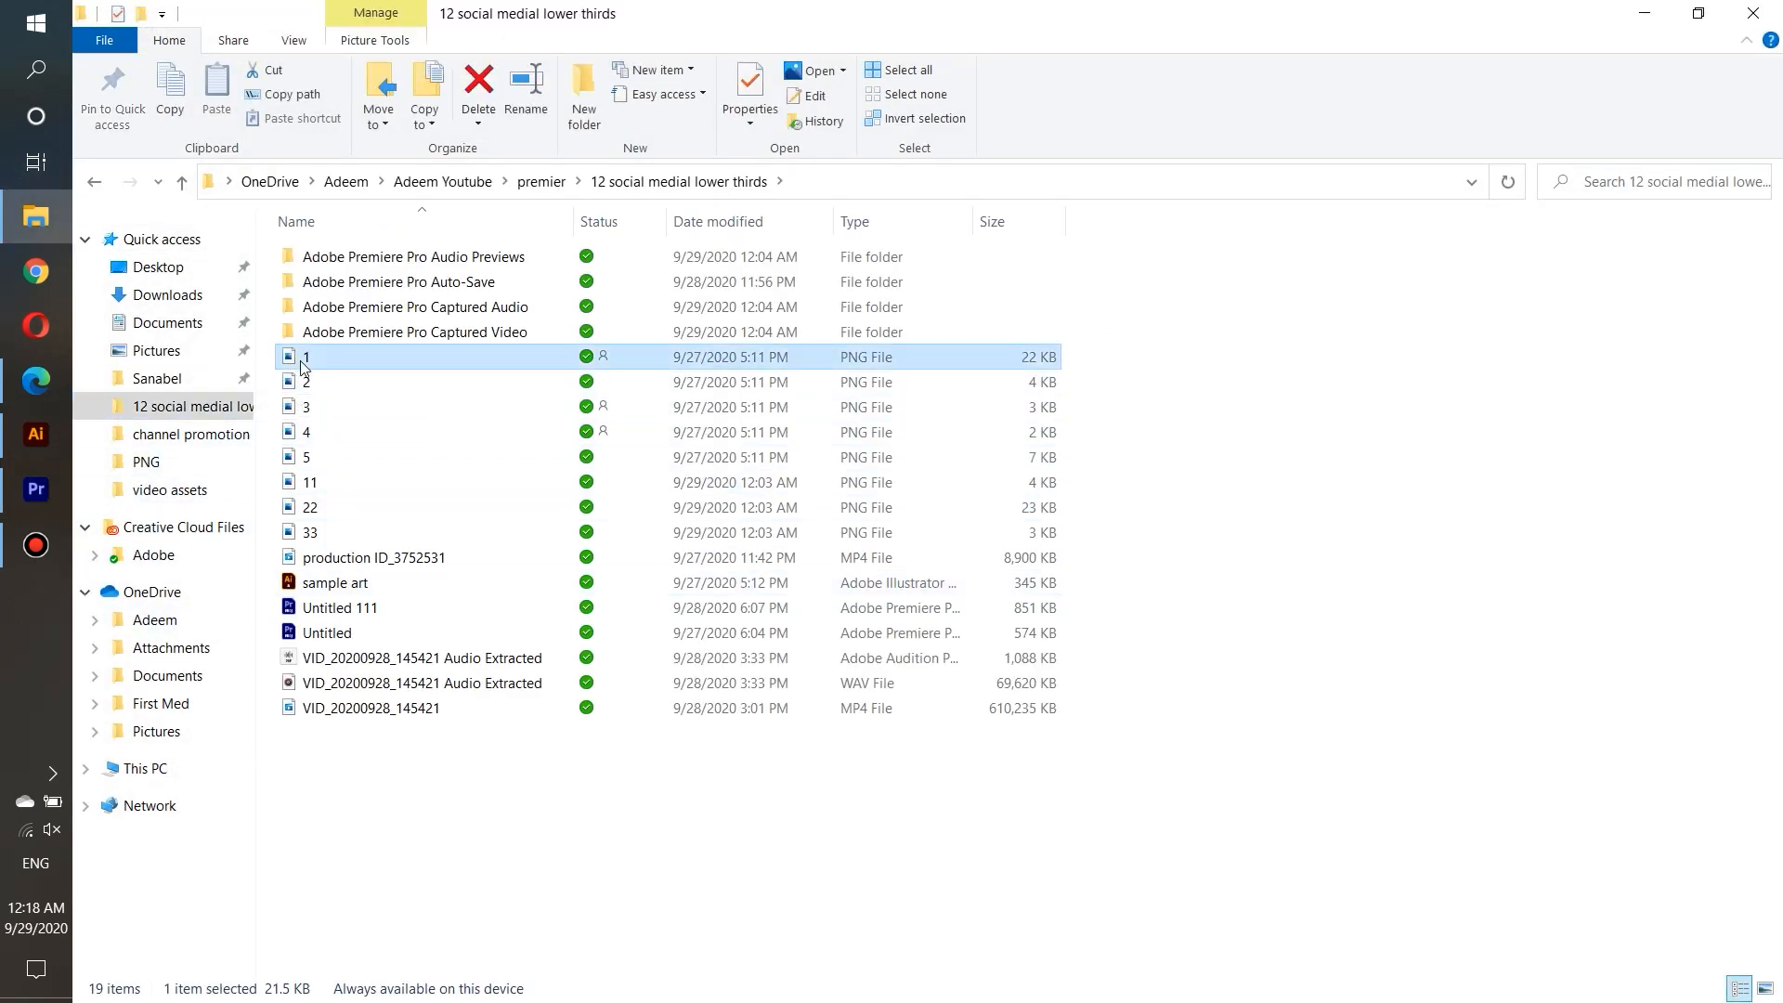
{"action": "left_click", "coordinate": [310, 465], "text": "shift"}
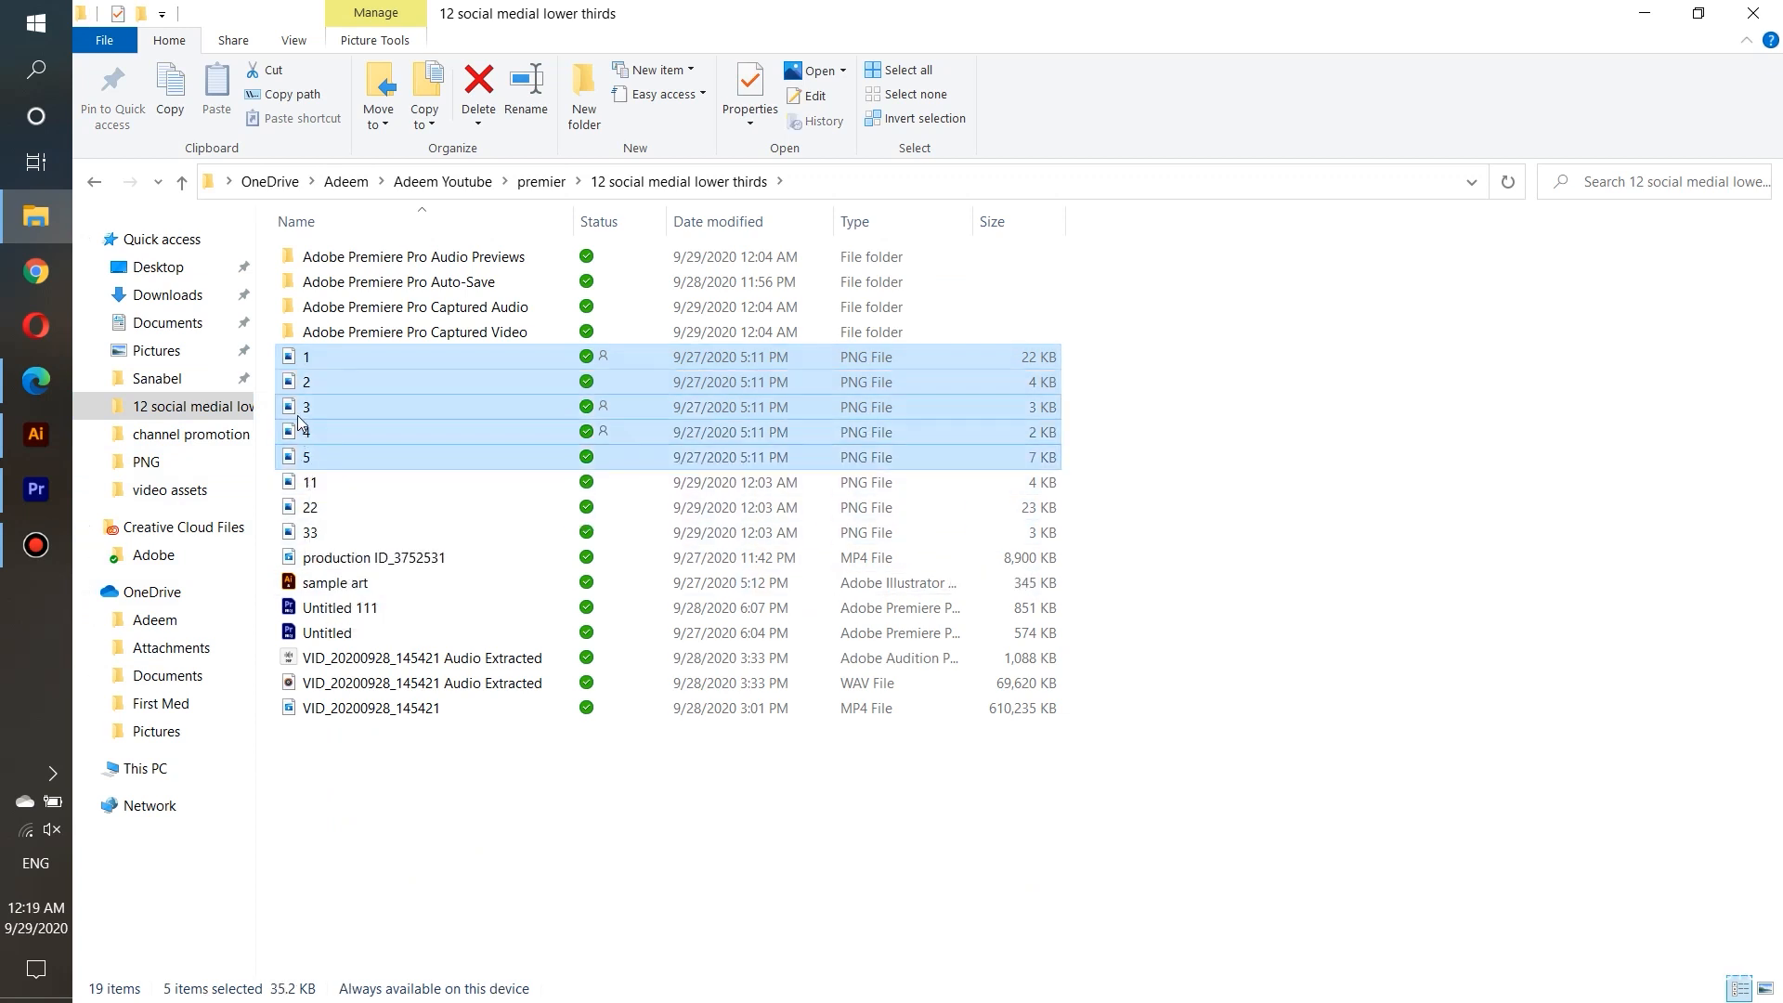
{"action": "left_click", "coordinate": [321, 366]}
{"action": "left_click", "coordinate": [1564, 384]}
{"action": "right_click", "coordinate": [1564, 384]}
{"action": "mouse_move", "coordinate": [1582, 390]}
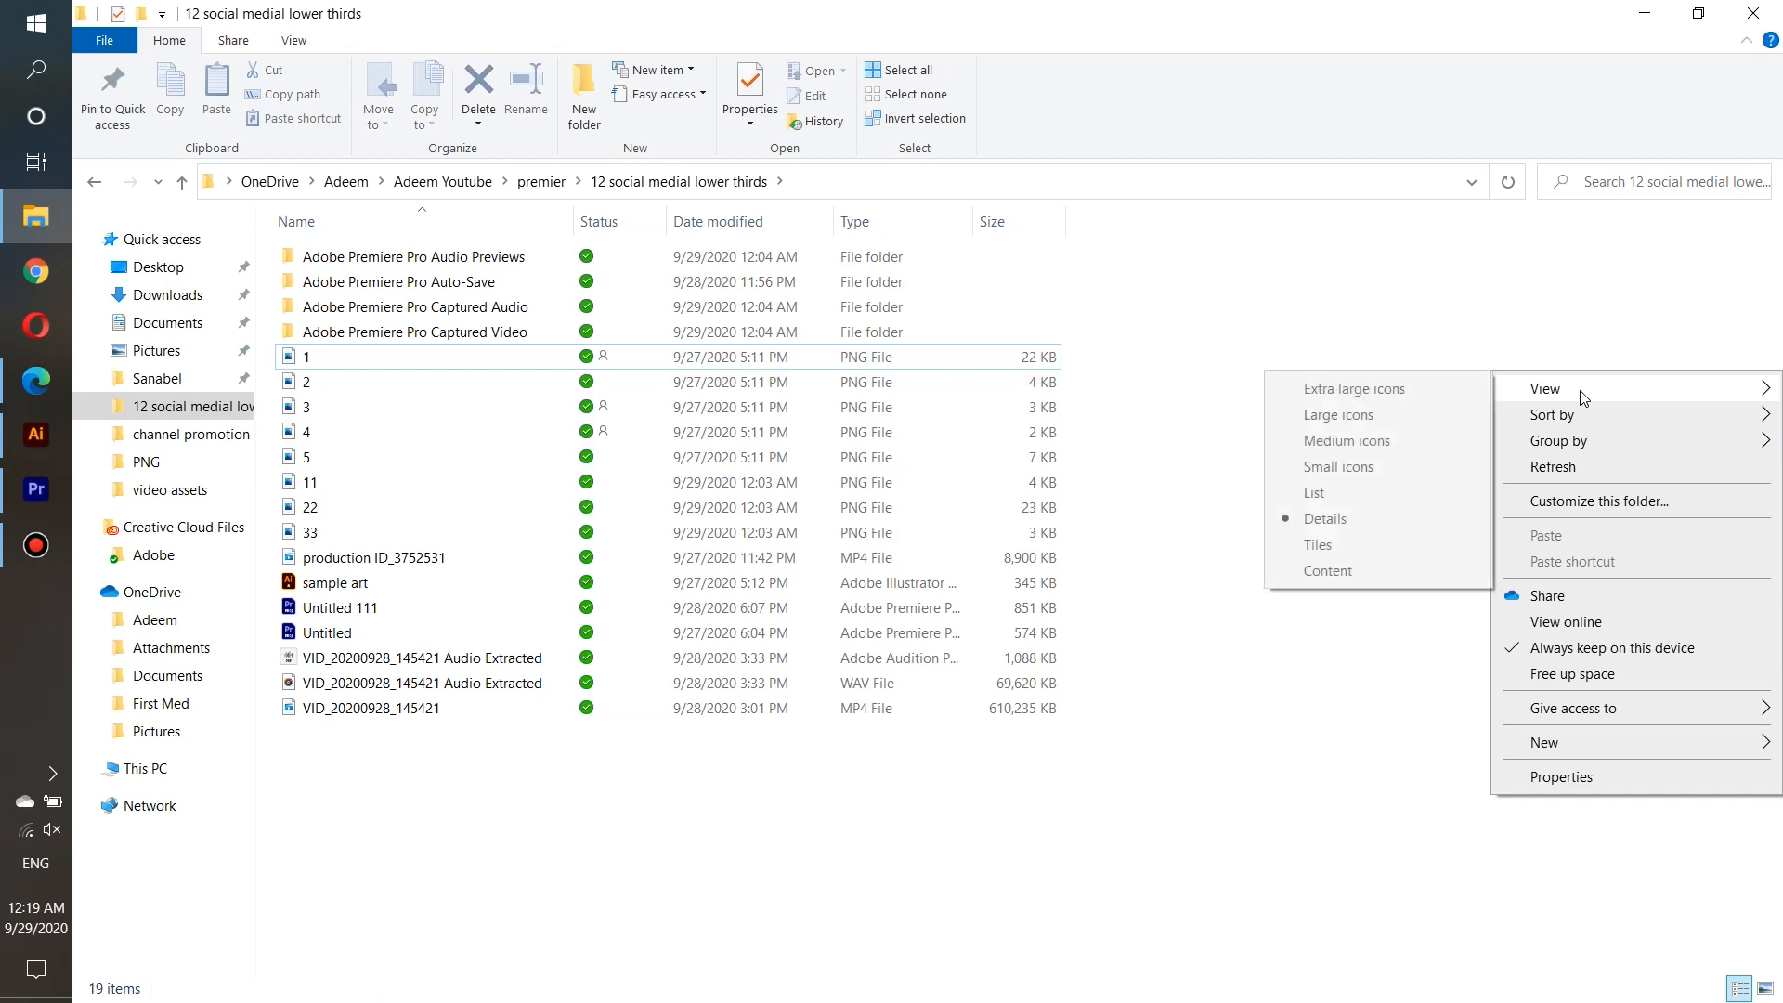
{"action": "left_click", "coordinate": [1421, 415]}
Step: Import the PNG files 1 to 5 from the folder into the Premiere Pro project
{"action": "left_click", "coordinate": [831, 316]}
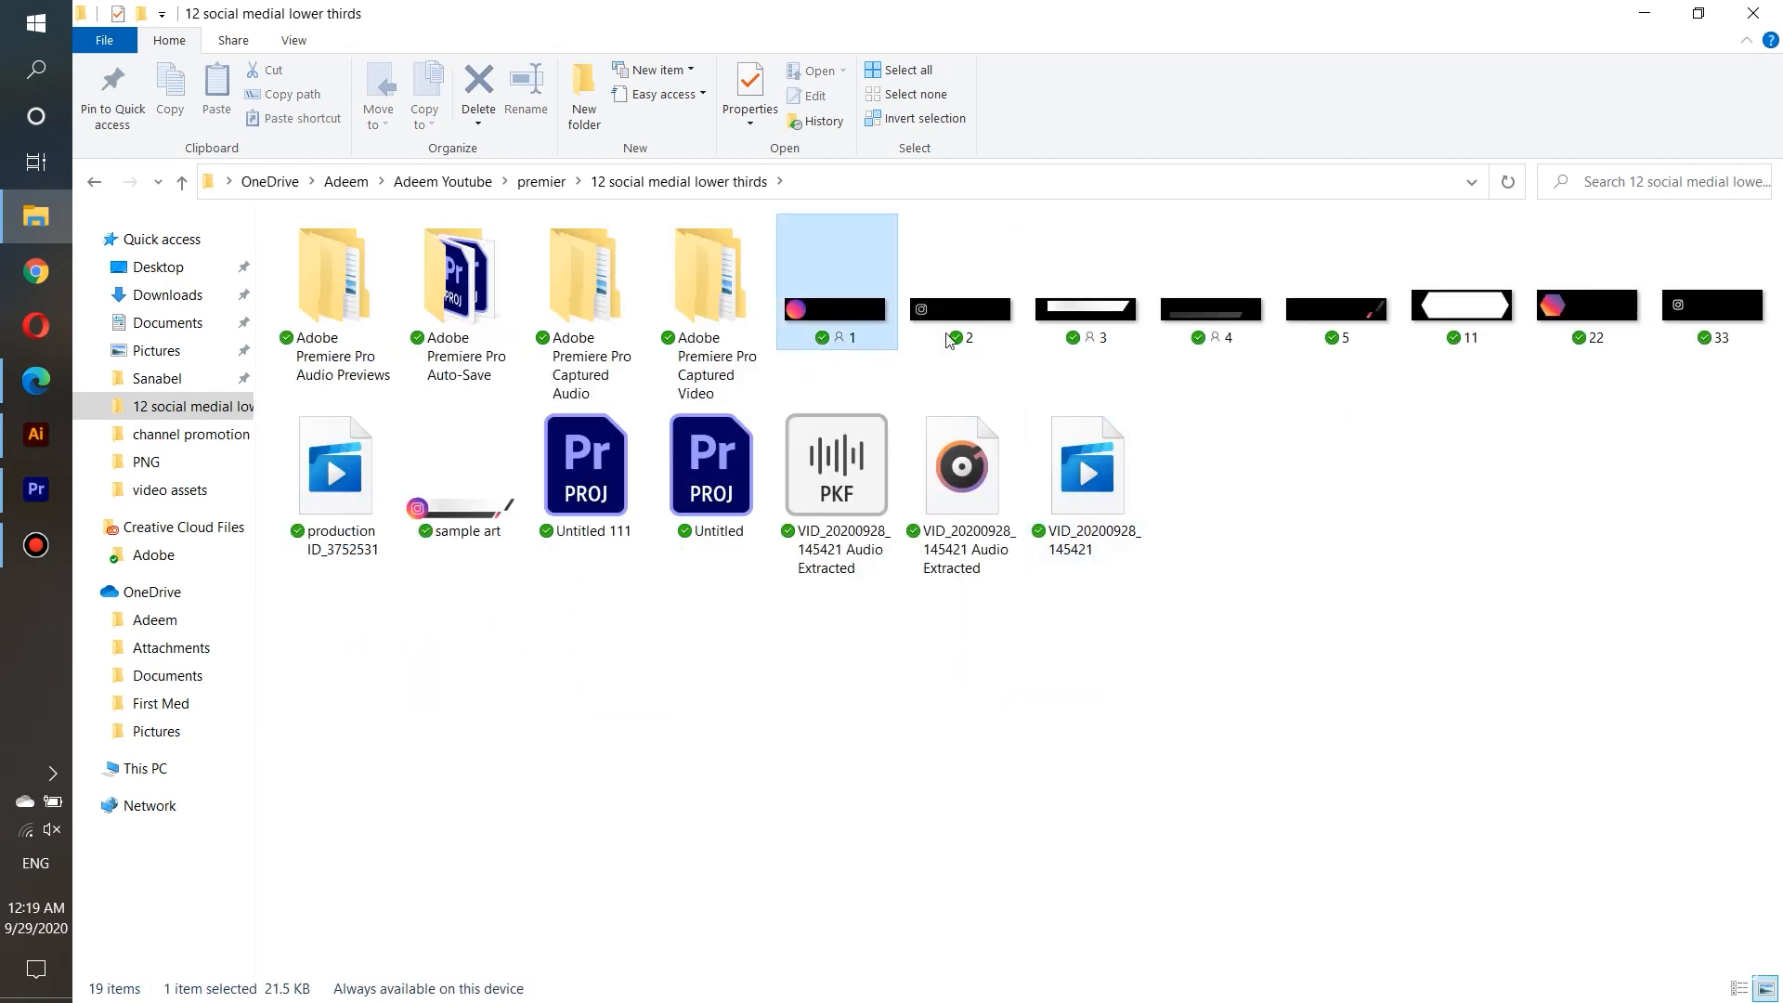
{"action": "left_click", "coordinate": [1360, 325], "text": "shift"}
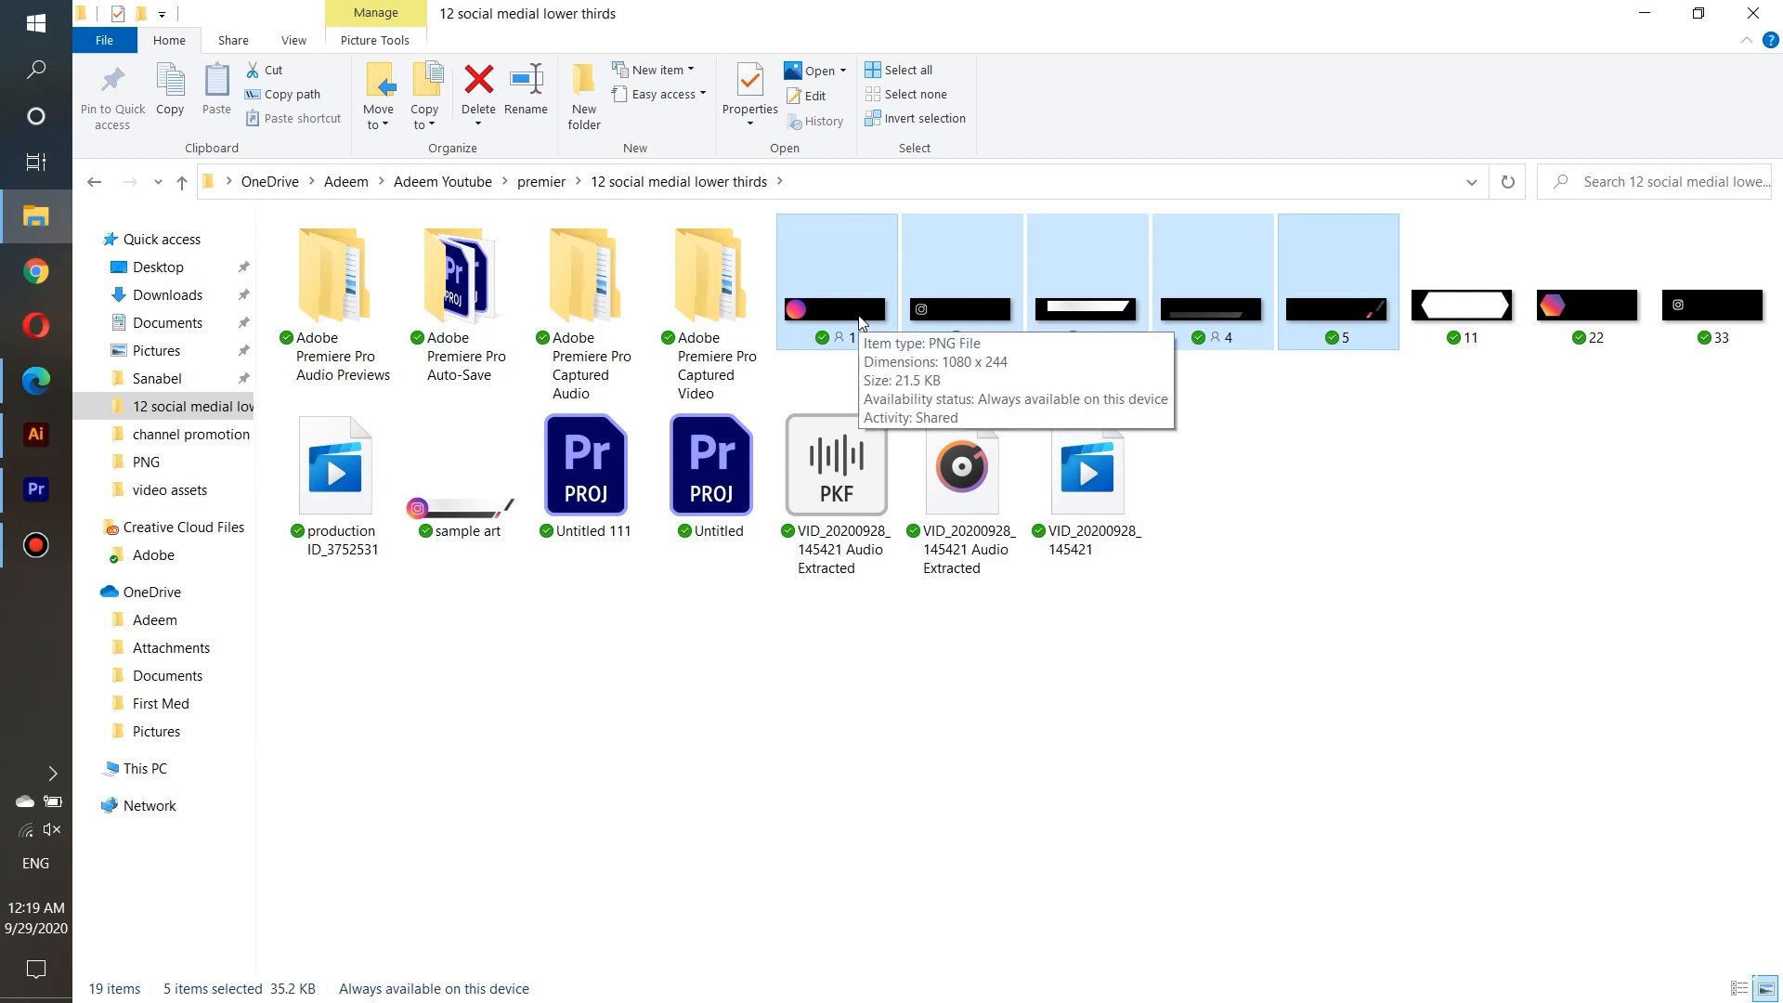
{"action": "left_click_drag", "start_coordinate": [859, 322], "coordinate": [167, 900]}
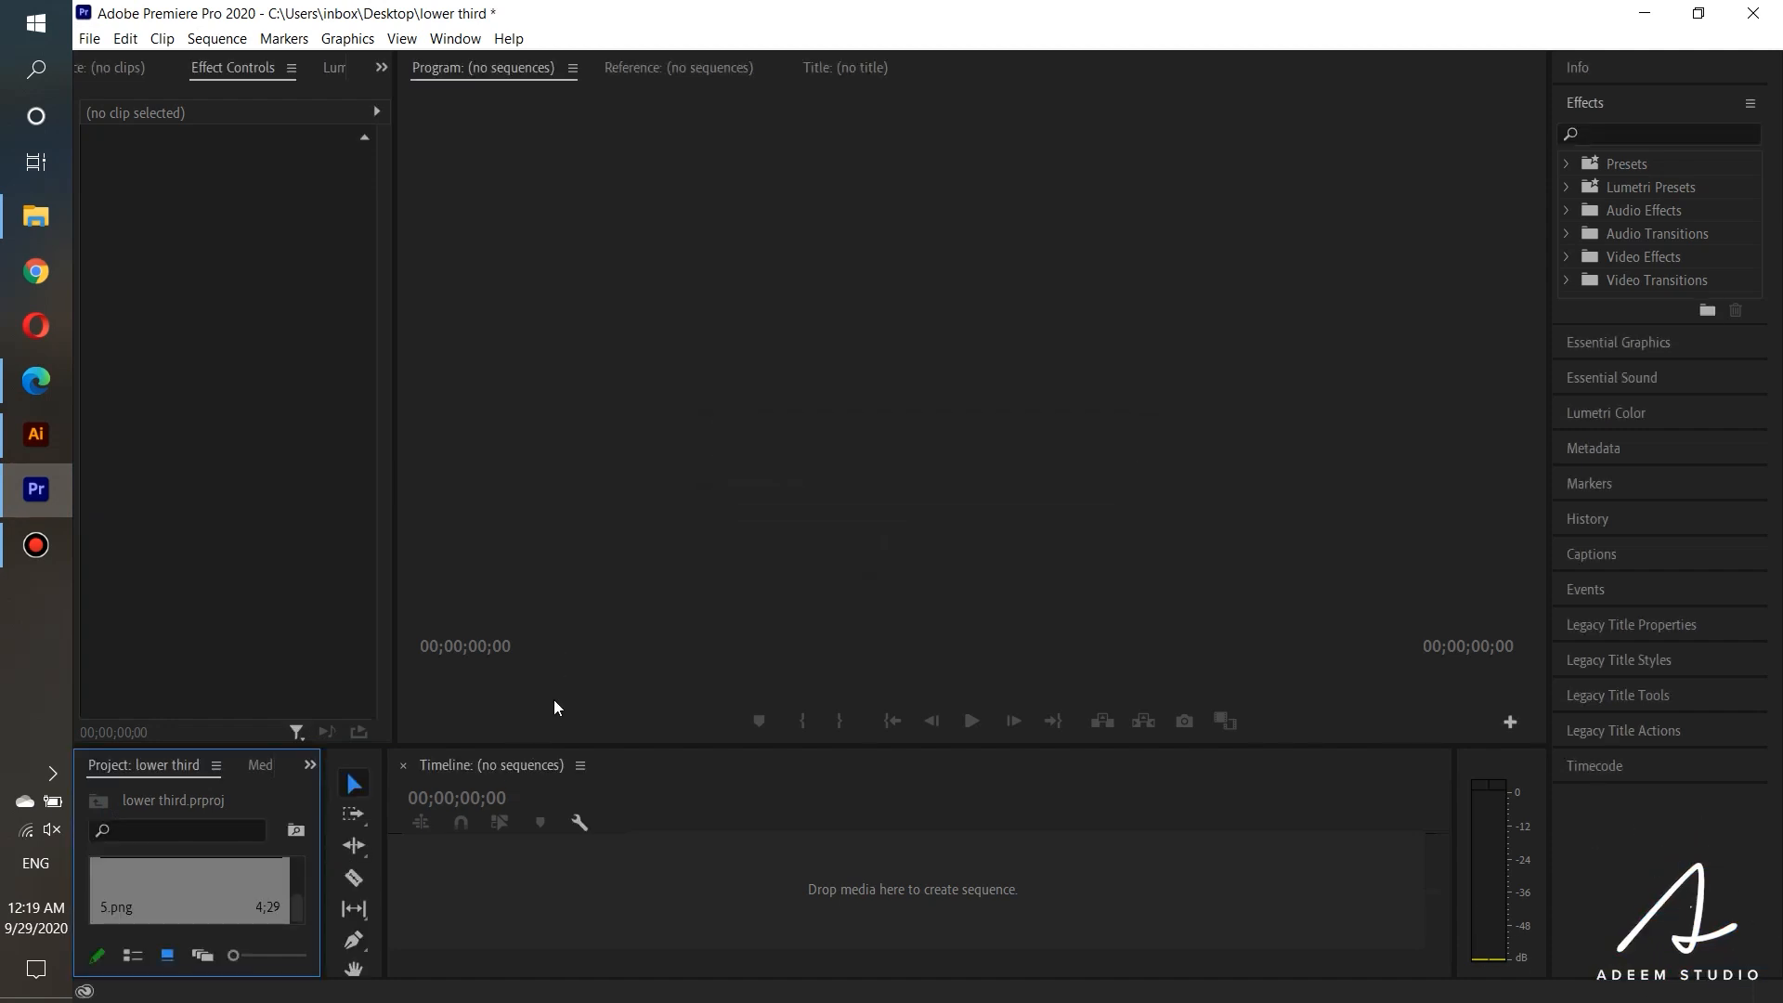
Step: Create a new sequence from 3.png in the timeline and show it in the Program monitor
{"action": "left_click_drag", "start_coordinate": [558, 746], "coordinate": [609, 416]}
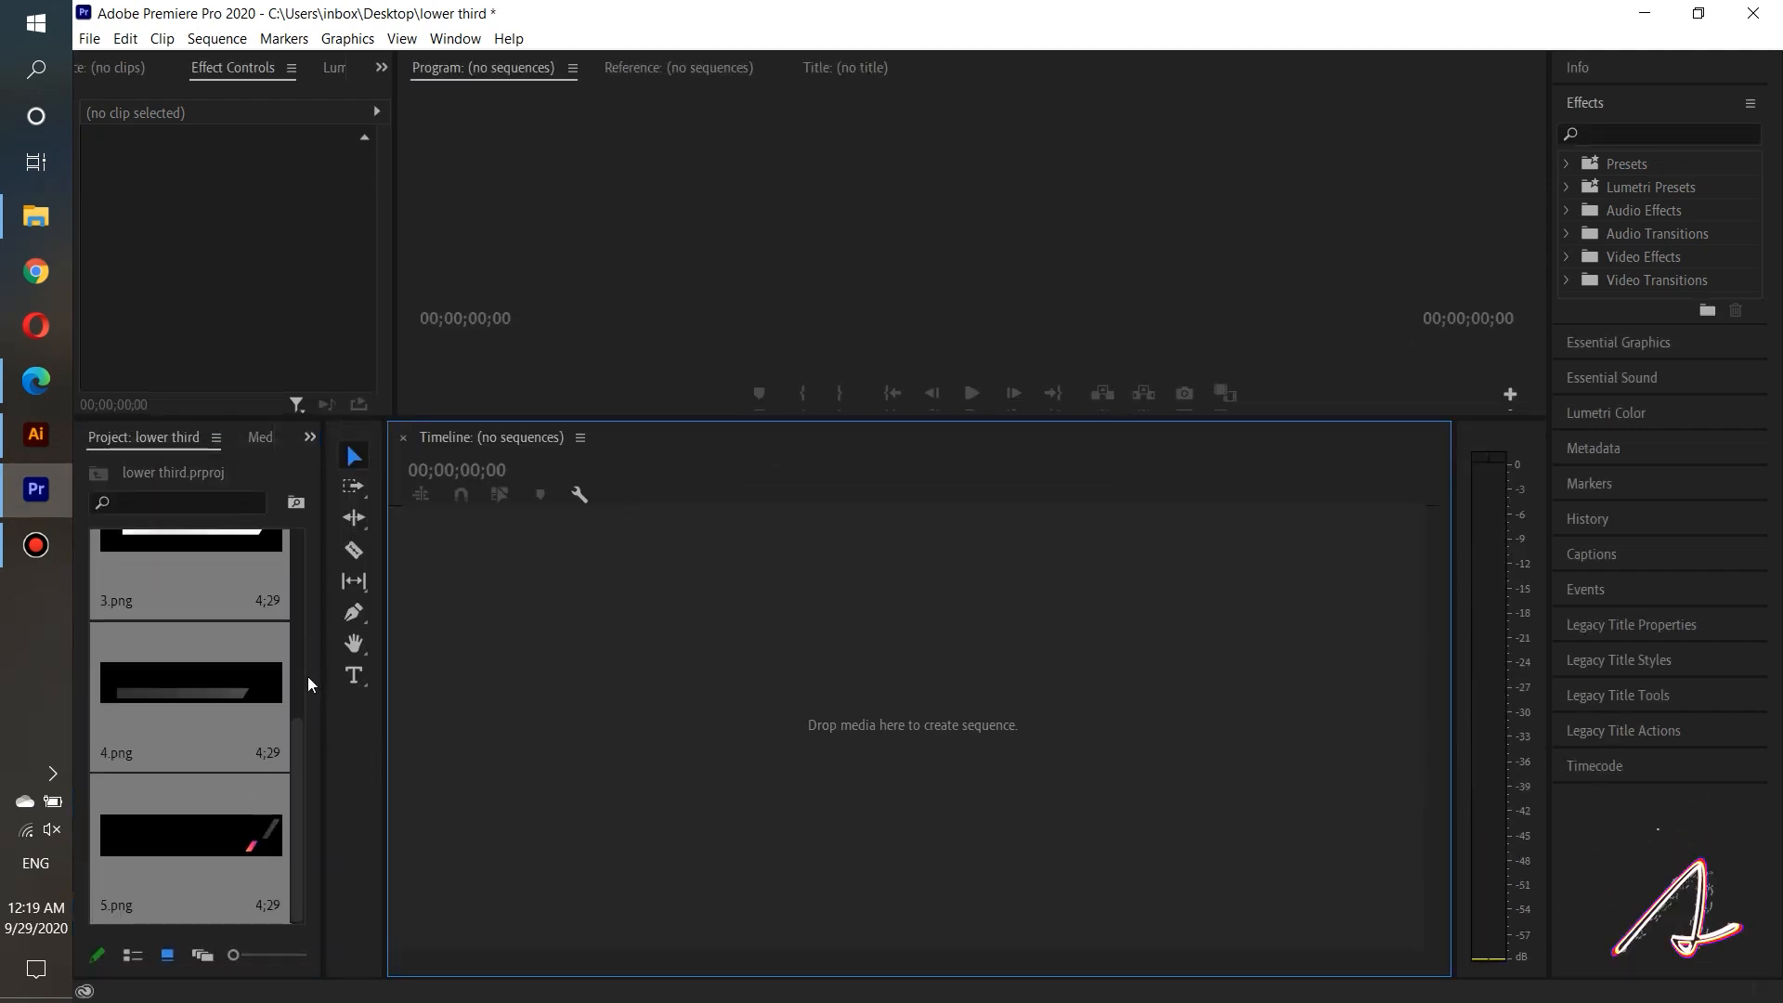
{"action": "left_click_drag", "start_coordinate": [299, 736], "coordinate": [301, 640]}
{"action": "left_click", "coordinate": [514, 711]}
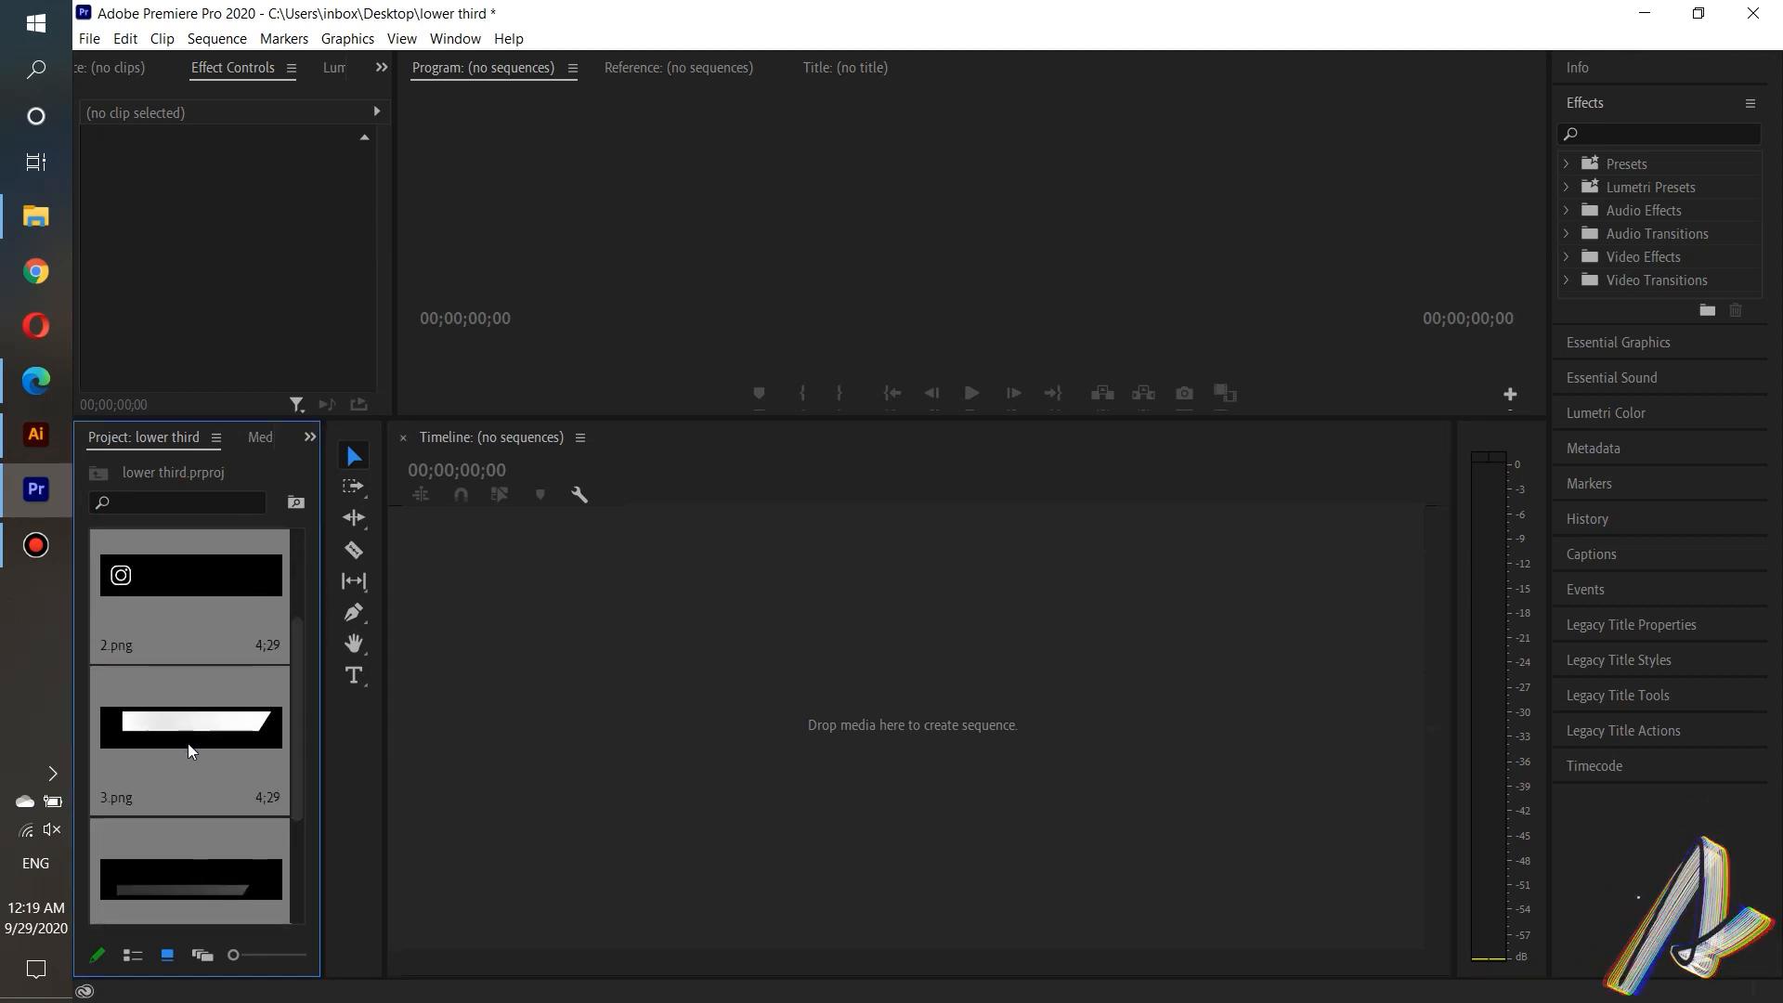
{"action": "left_click_drag", "start_coordinate": [188, 743], "coordinate": [361, 754]}
{"action": "left_click_drag", "start_coordinate": [591, 766], "coordinate": [591, 767]}
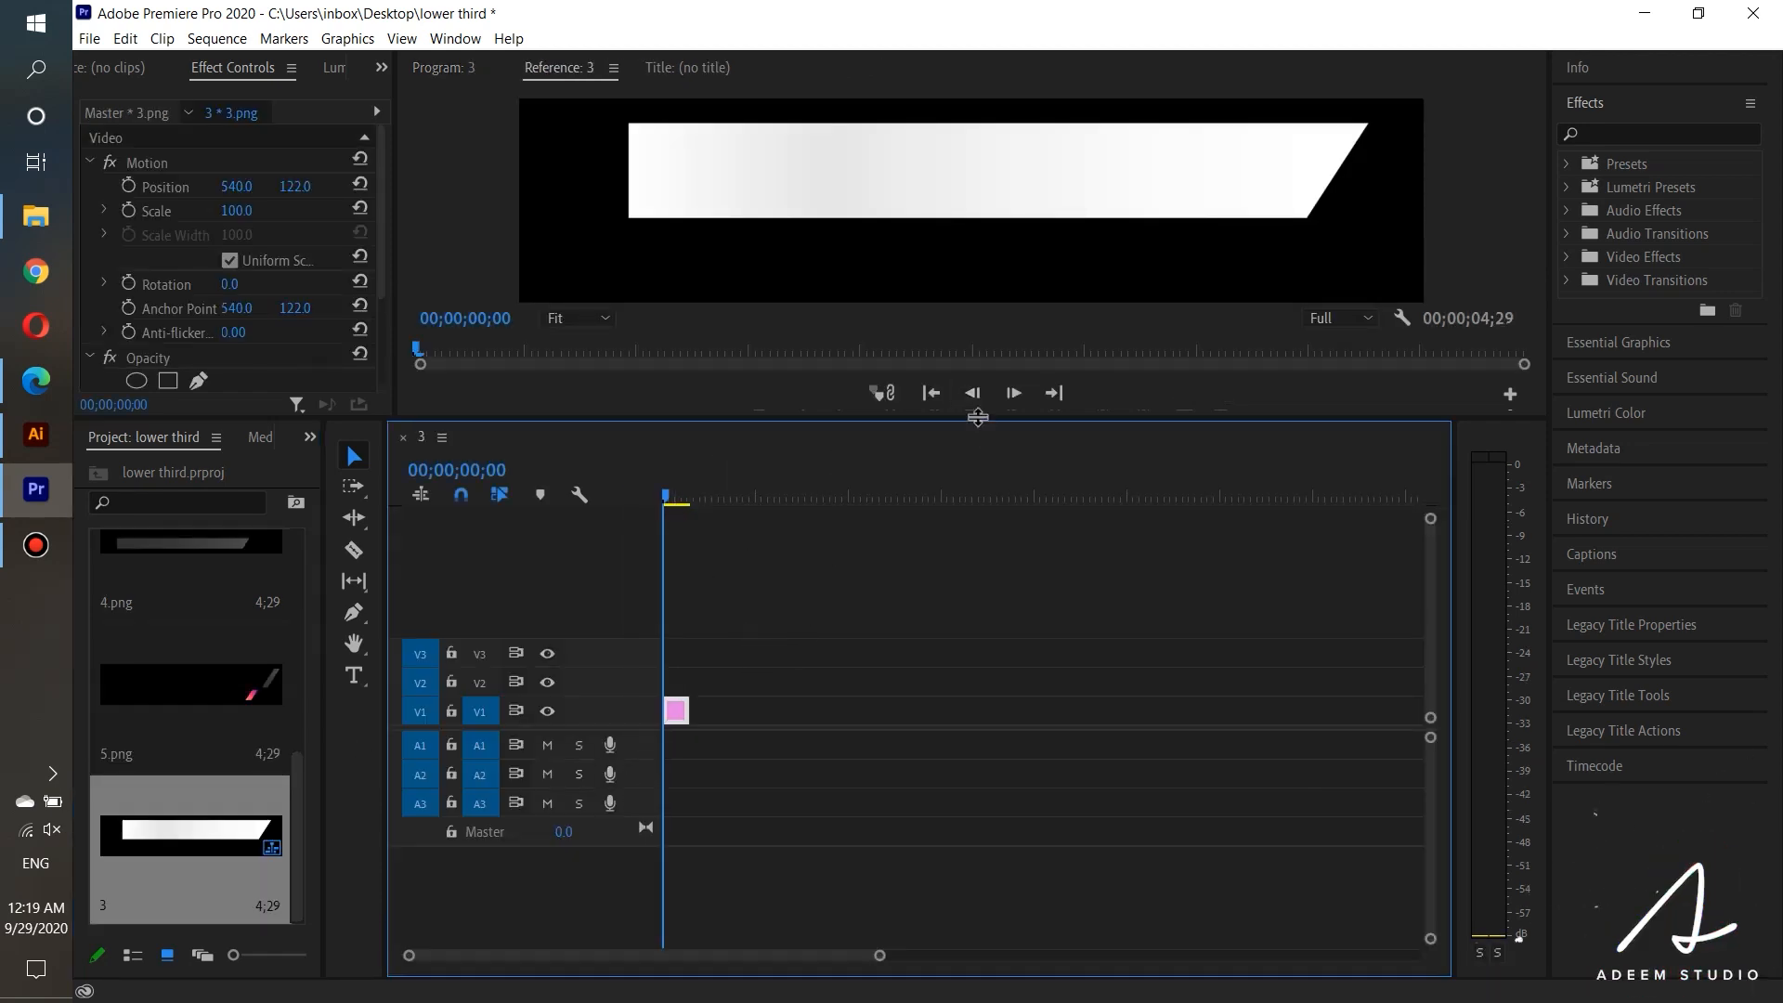
{"action": "left_click_drag", "start_coordinate": [978, 445], "coordinate": [966, 696]}
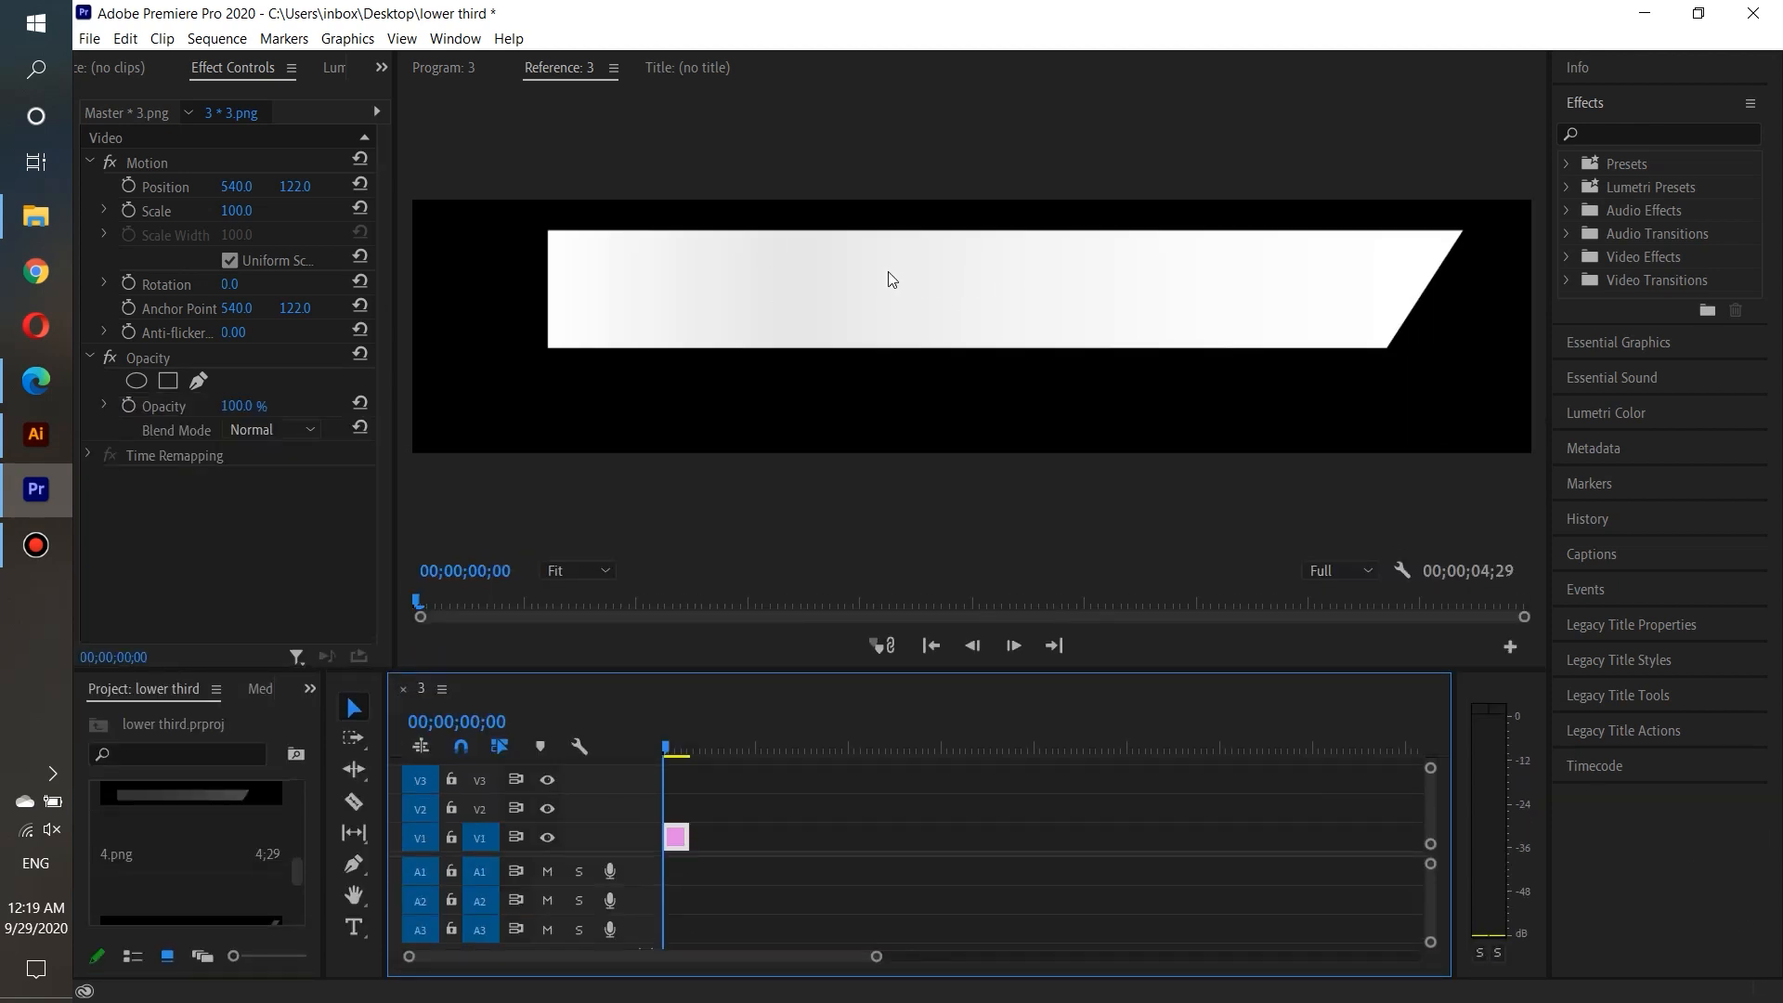
{"action": "left_click", "coordinate": [442, 70]}
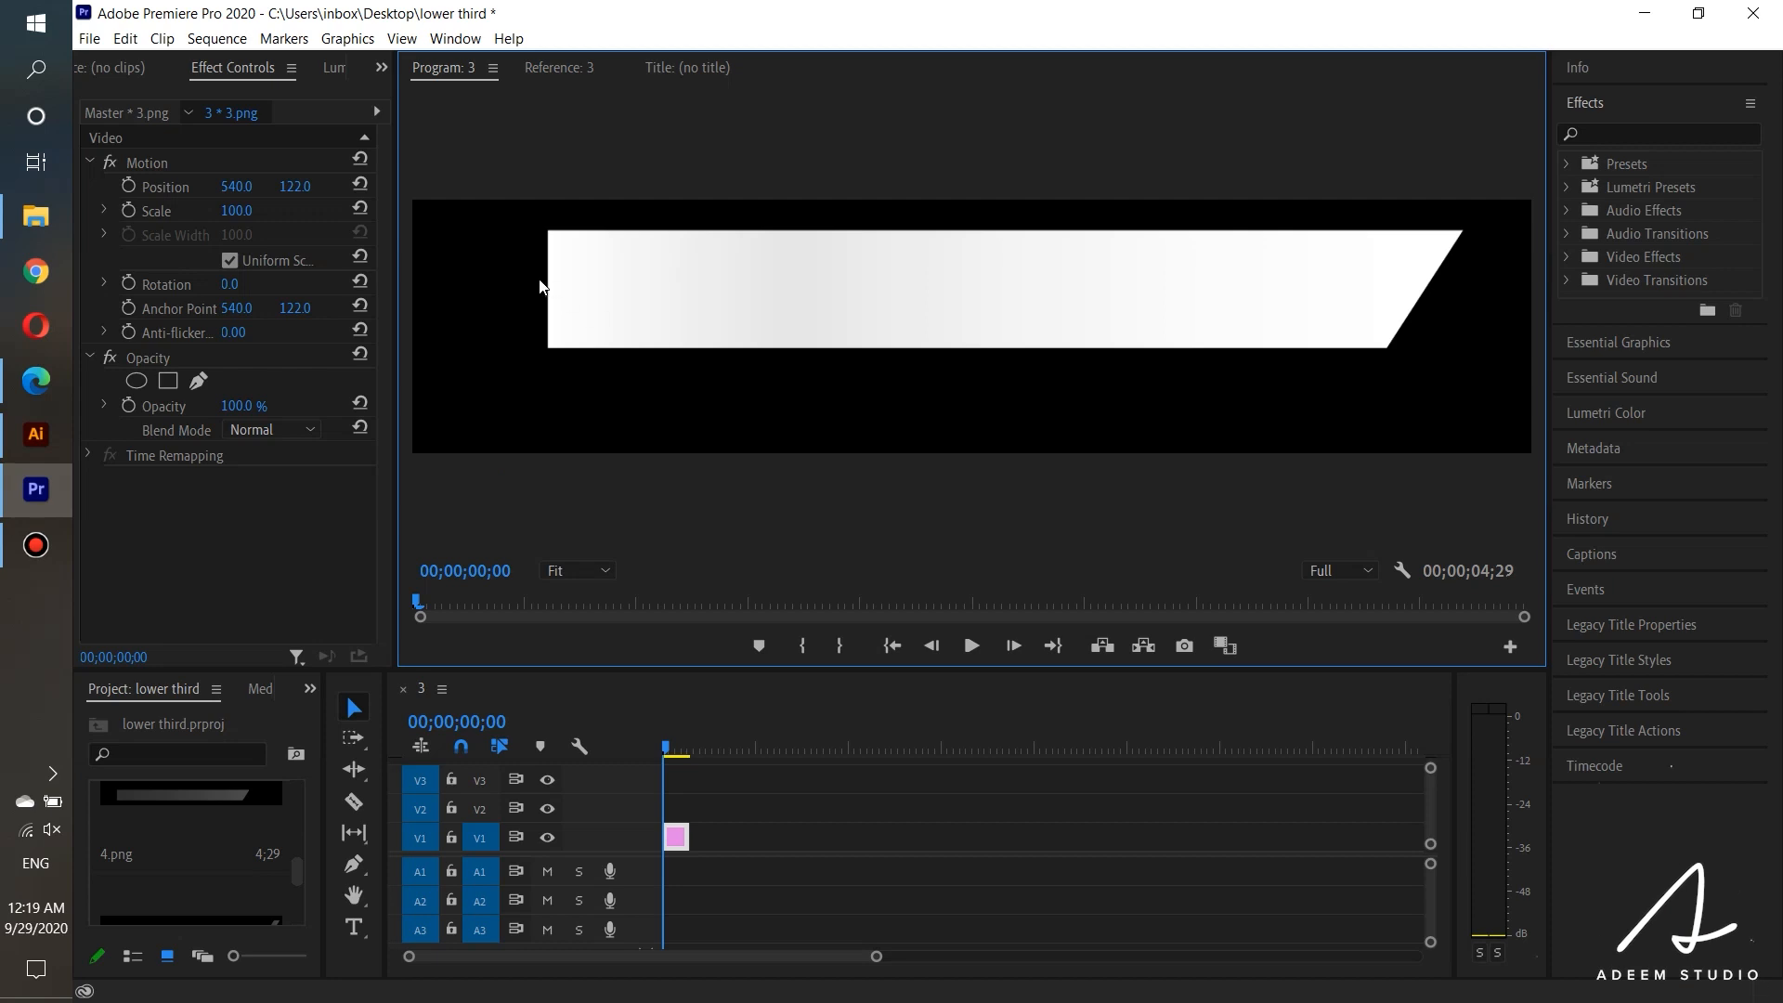
Step: Set the sequence frame size to 1920 horizontal by 1080 vertical and accept deleting the previews
{"action": "left_click", "coordinate": [215, 39]}
{"action": "left_click", "coordinate": [275, 63]}
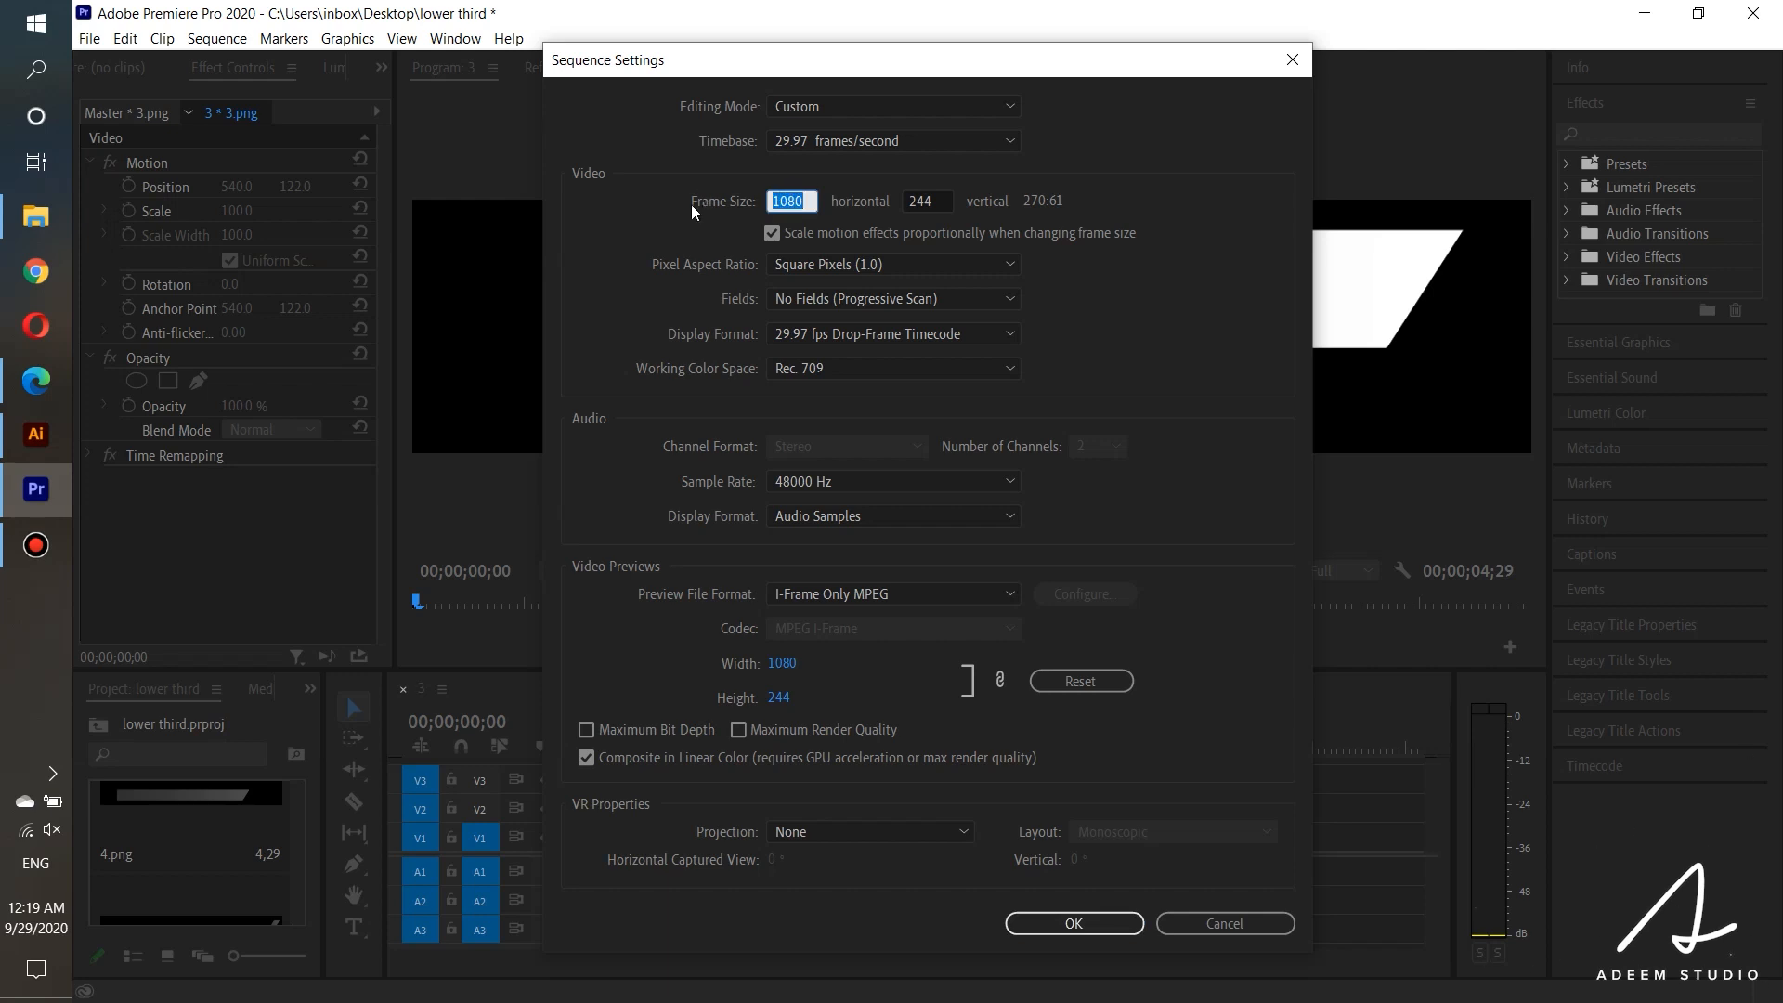
{"action": "type", "text": "192"}
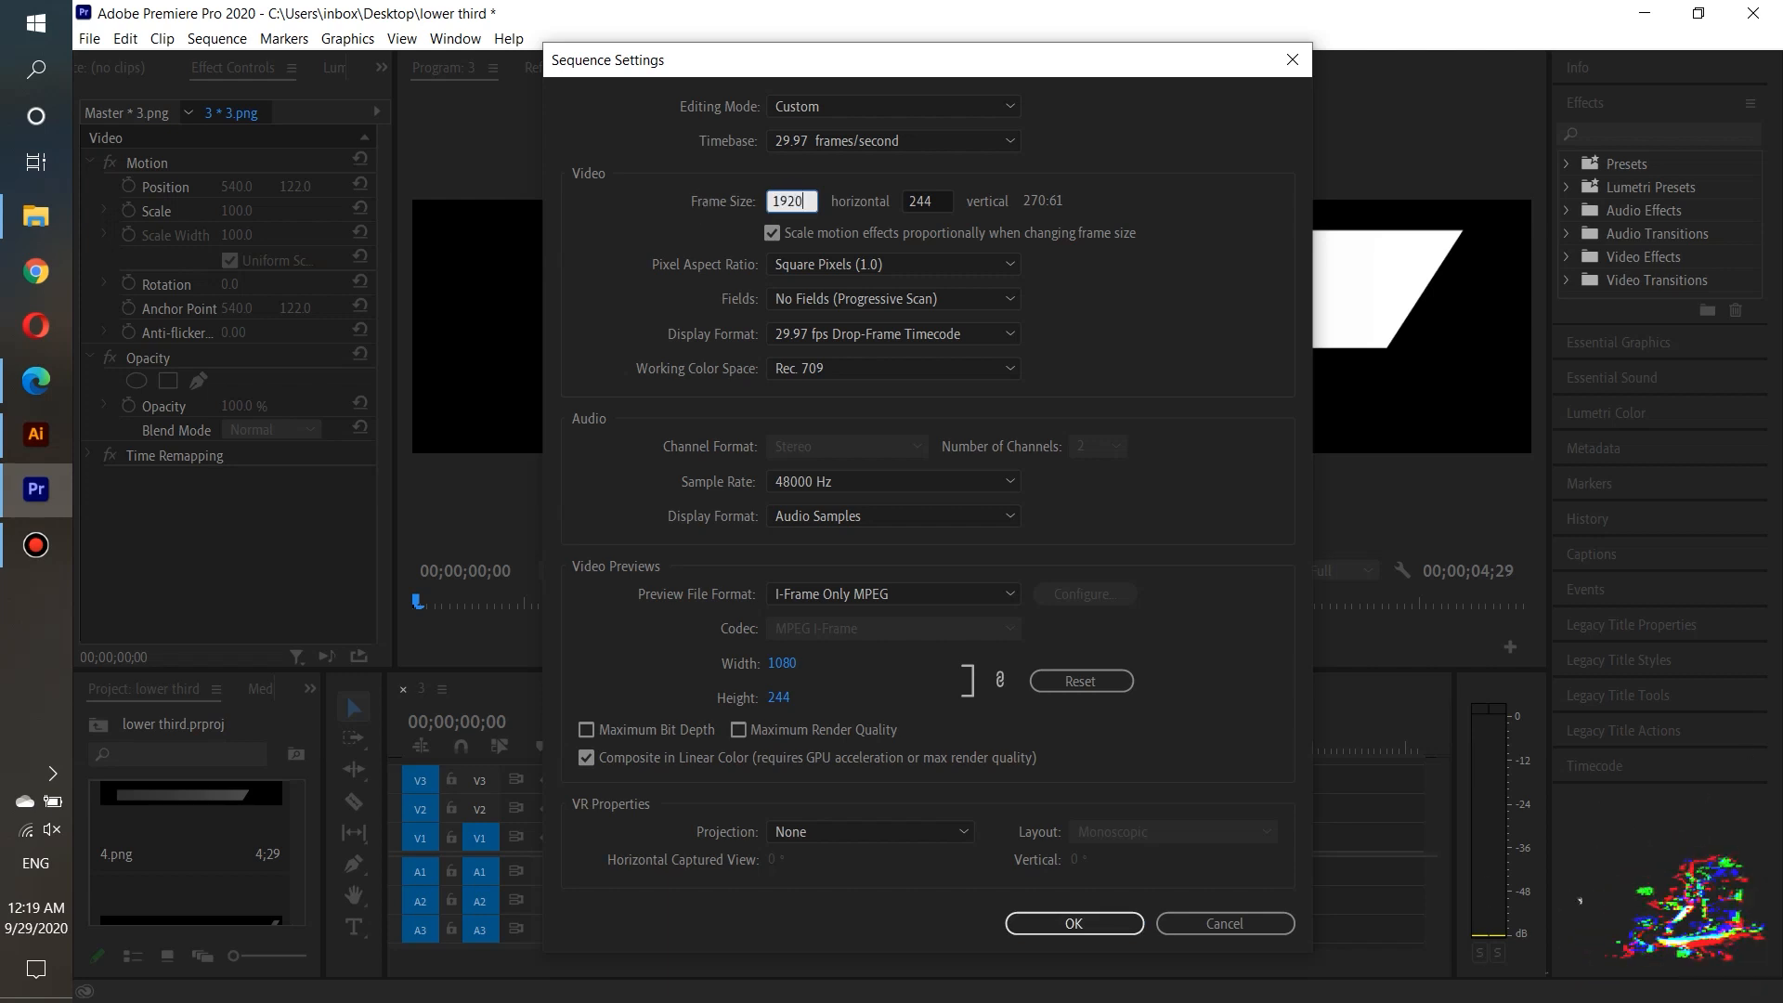
{"action": "type", "text": "0"}
{"action": "key", "text": "Tab"}
{"action": "type", "text": "1080"}
{"action": "key", "text": "Return"}
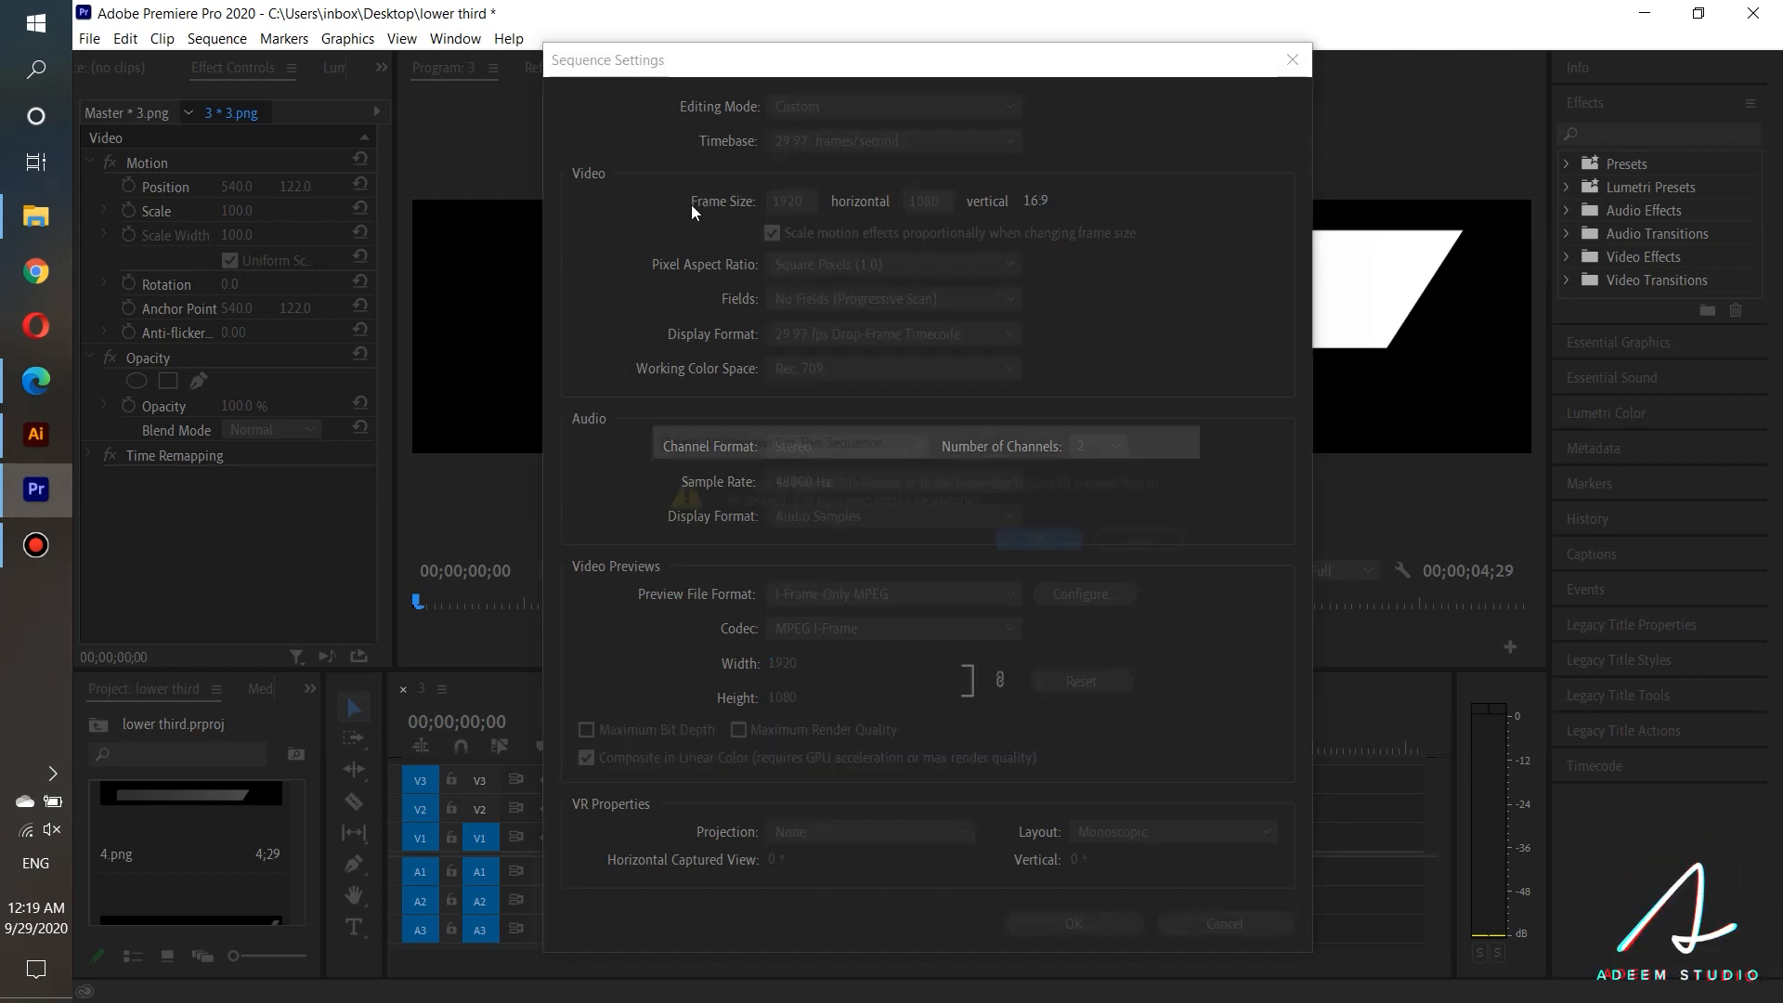
{"action": "key", "text": "Return"}
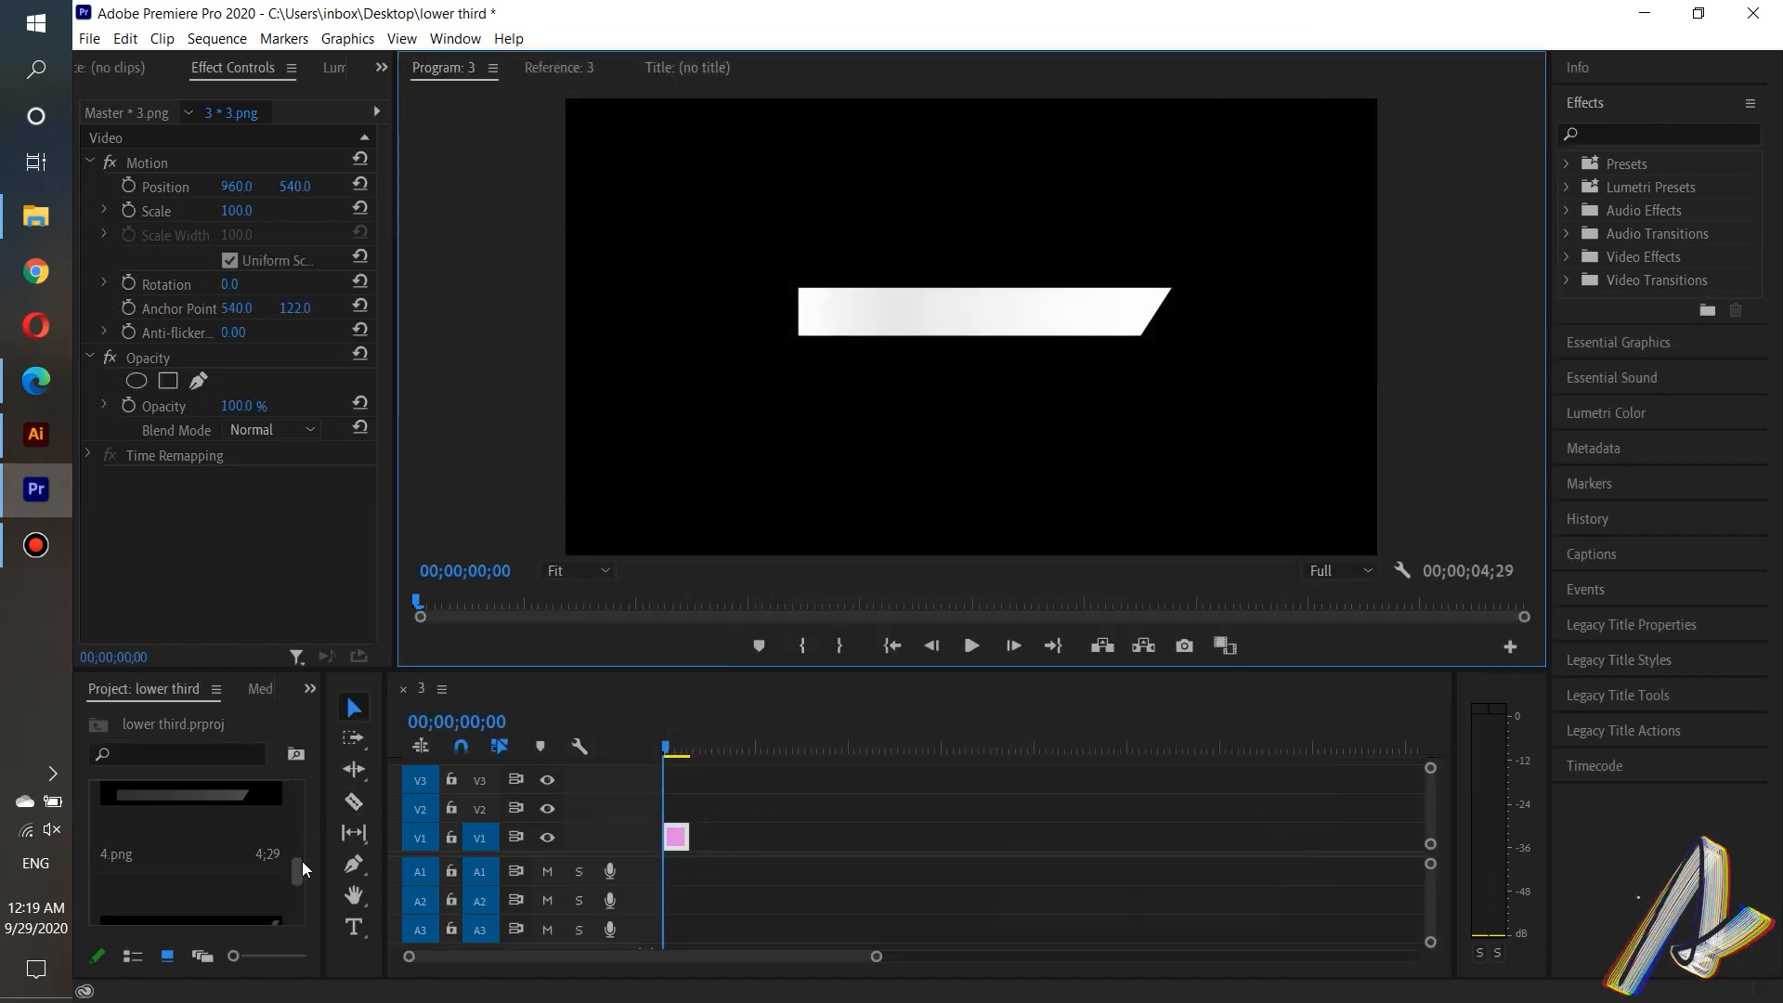
Step: Place 4.png on track V2 above 3.png, and enlarge the timeline and project areas
{"action": "left_click_drag", "start_coordinate": [191, 834], "coordinate": [664, 813]}
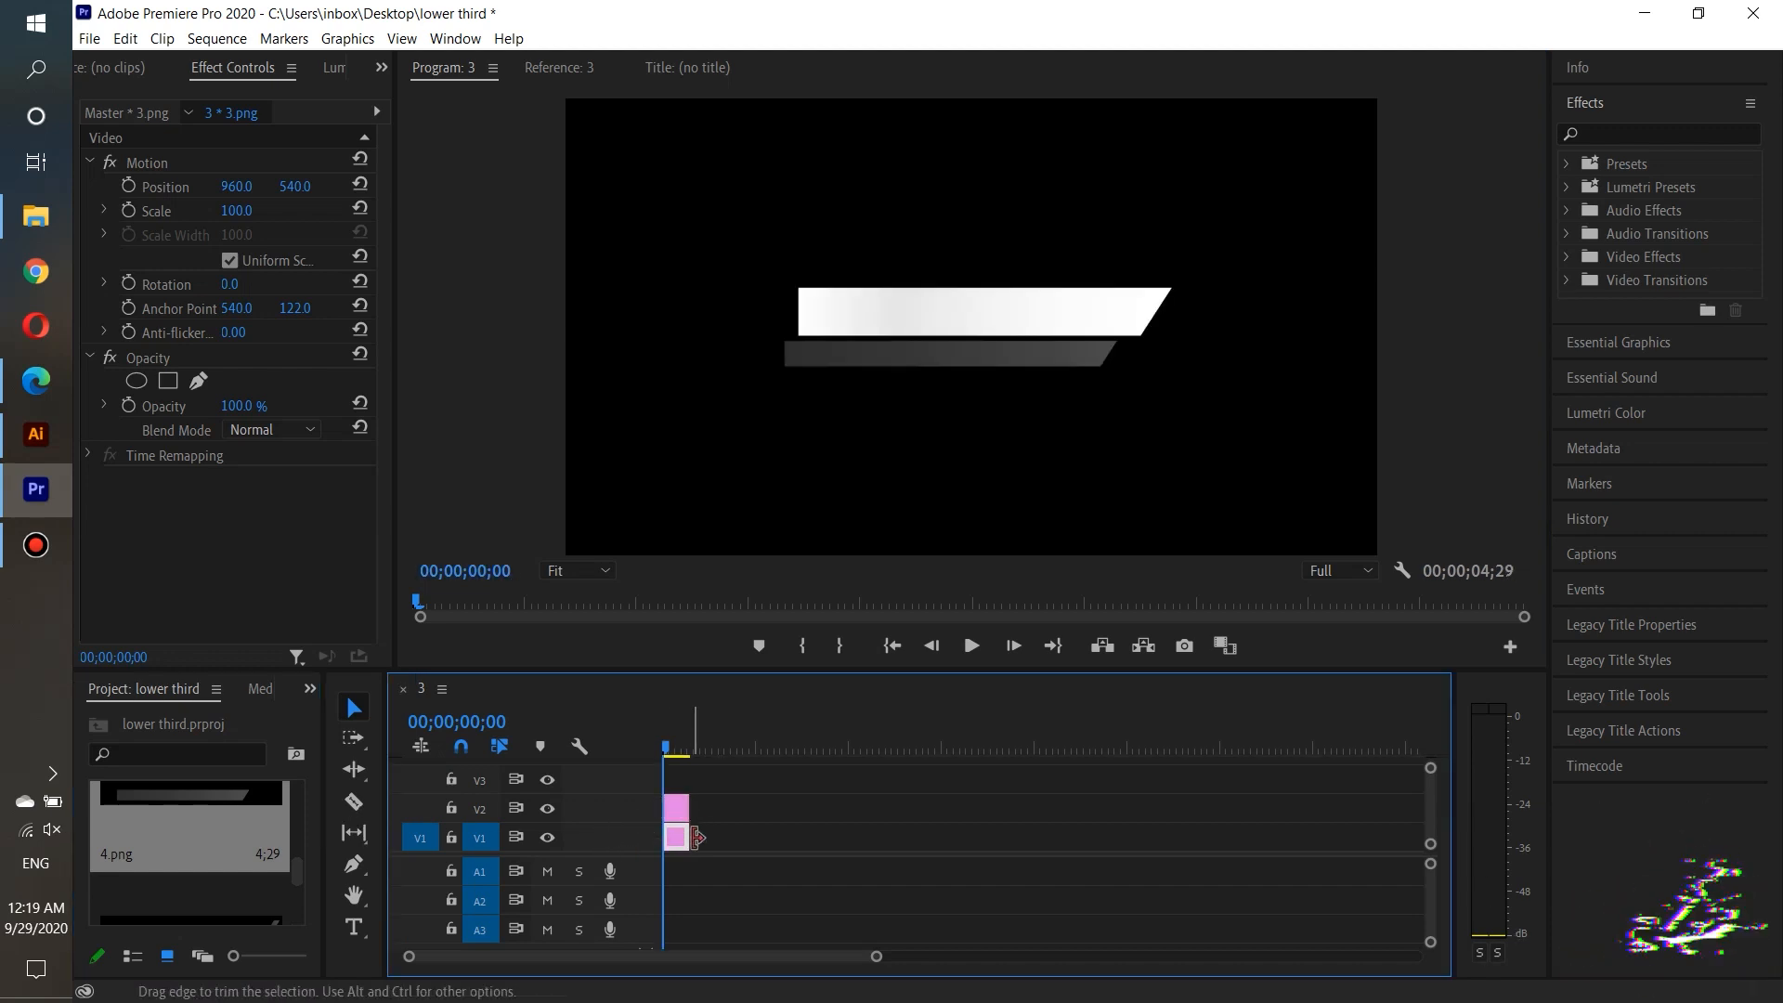
{"action": "key", "text": "equal"}
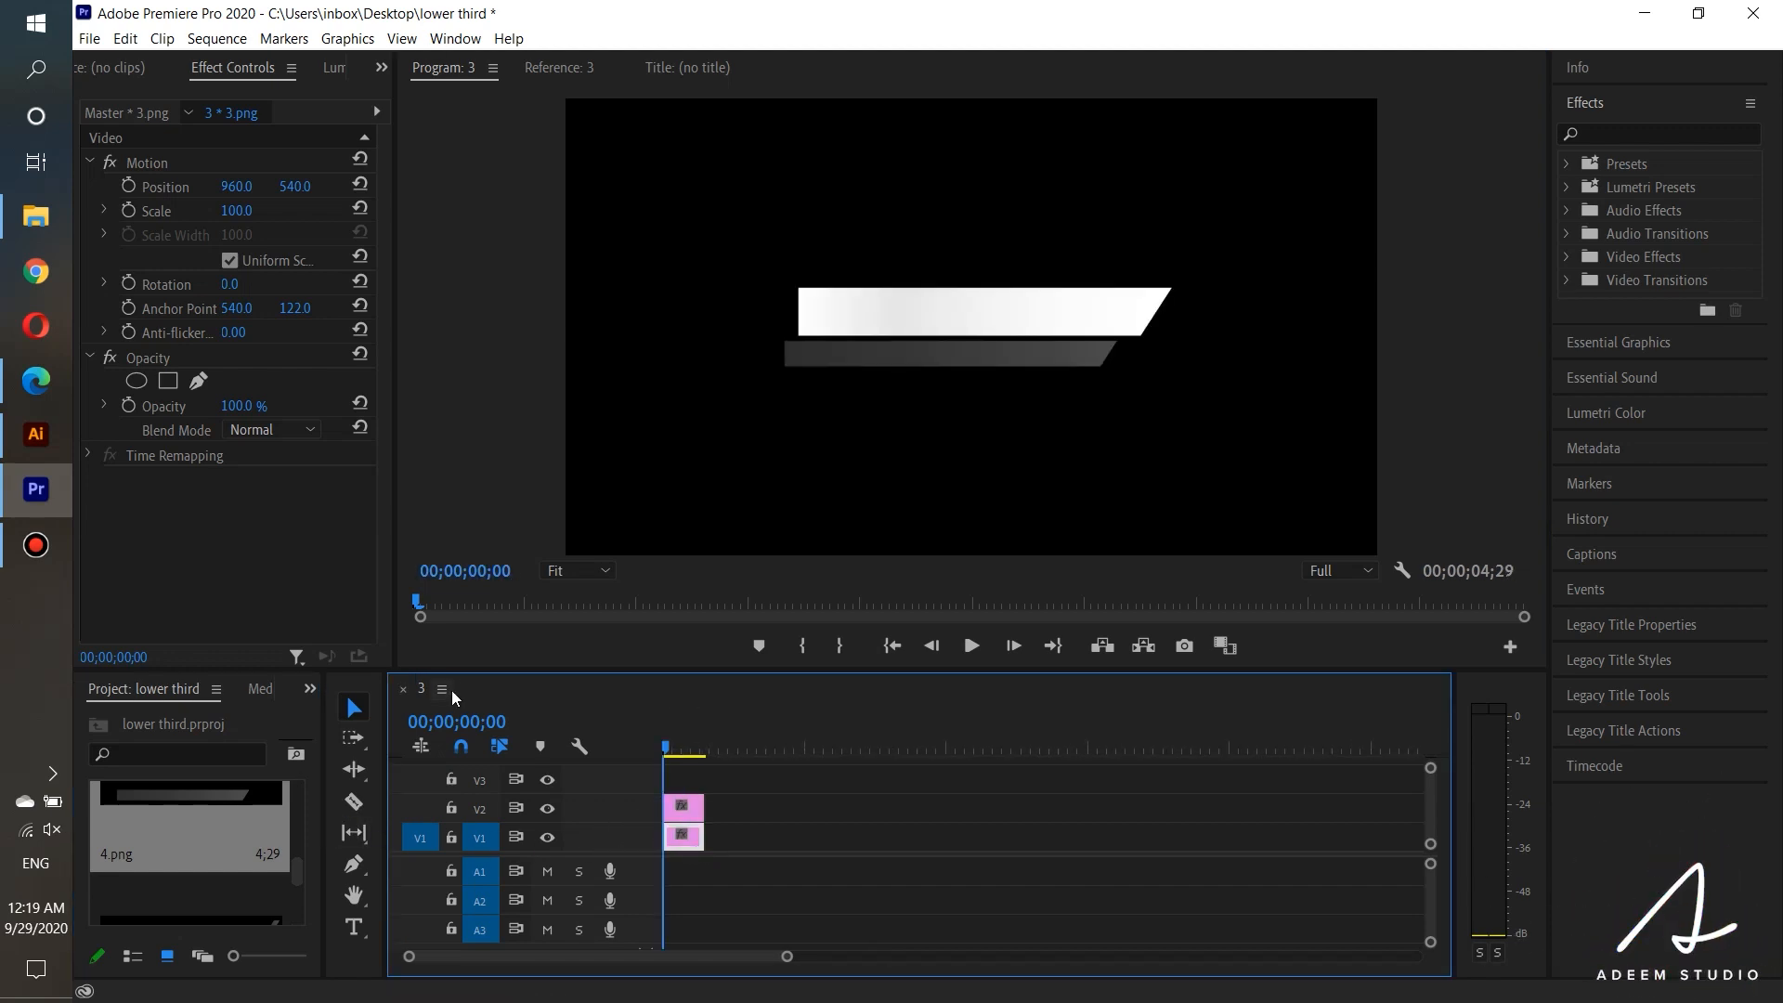
{"action": "left_click_drag", "start_coordinate": [459, 668], "coordinate": [460, 536]}
{"action": "left_click_drag", "start_coordinate": [325, 705], "coordinate": [404, 706]}
{"action": "scroll", "coordinate": [236, 771], "scroll_direction": "up", "scroll_amount": 1}
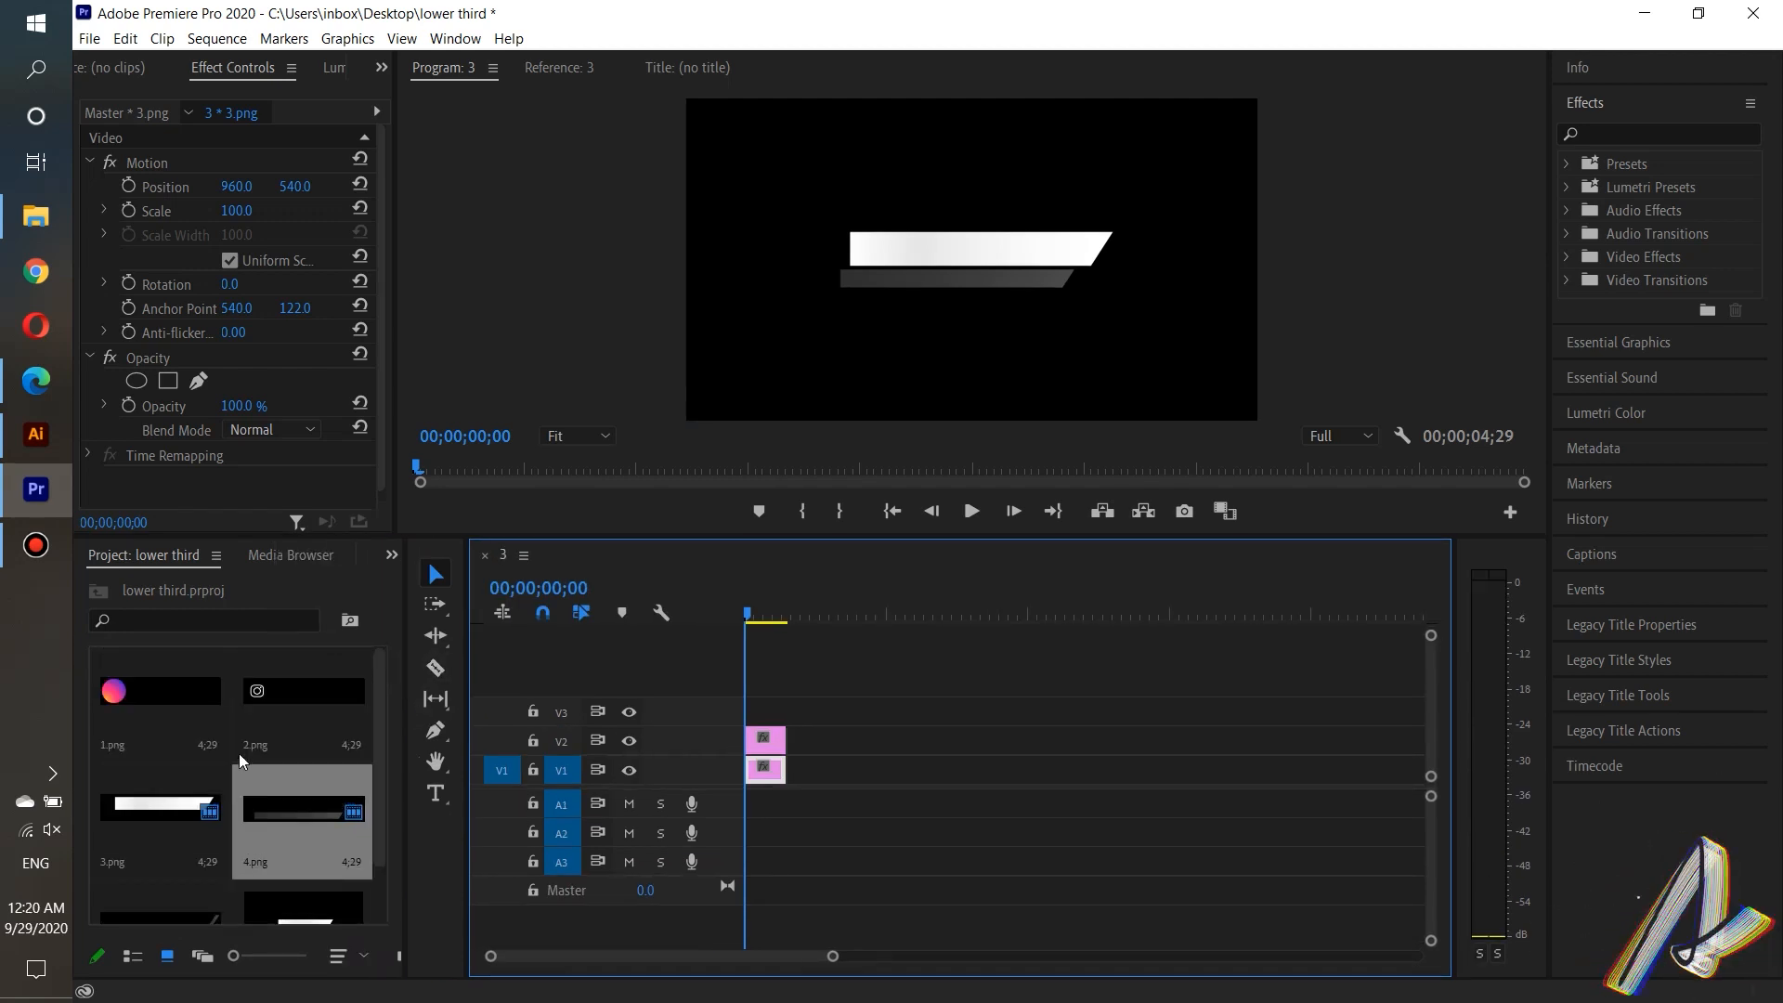
Step: Stack 1.png, 2.png and 5.png on tracks V3, V4 and V5 at the start of the sequence
{"action": "left_click_drag", "start_coordinate": [118, 703], "coordinate": [687, 722]}
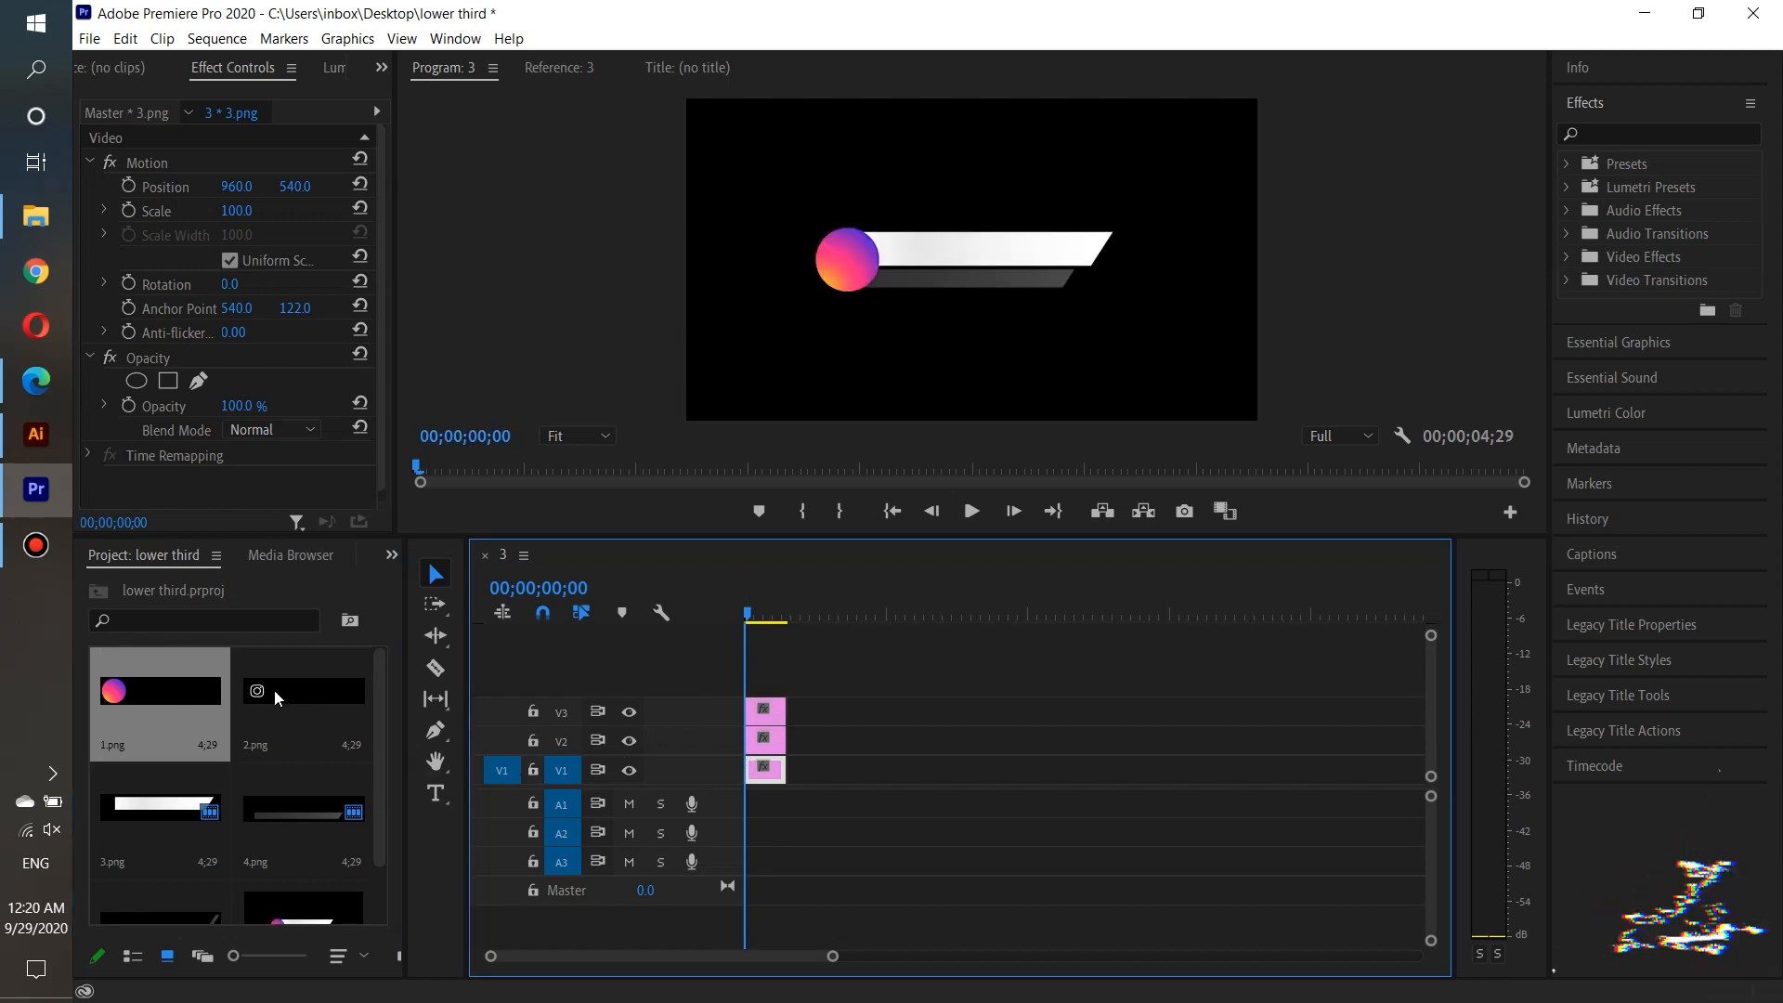
{"action": "left_click_drag", "start_coordinate": [276, 698], "coordinate": [718, 695]}
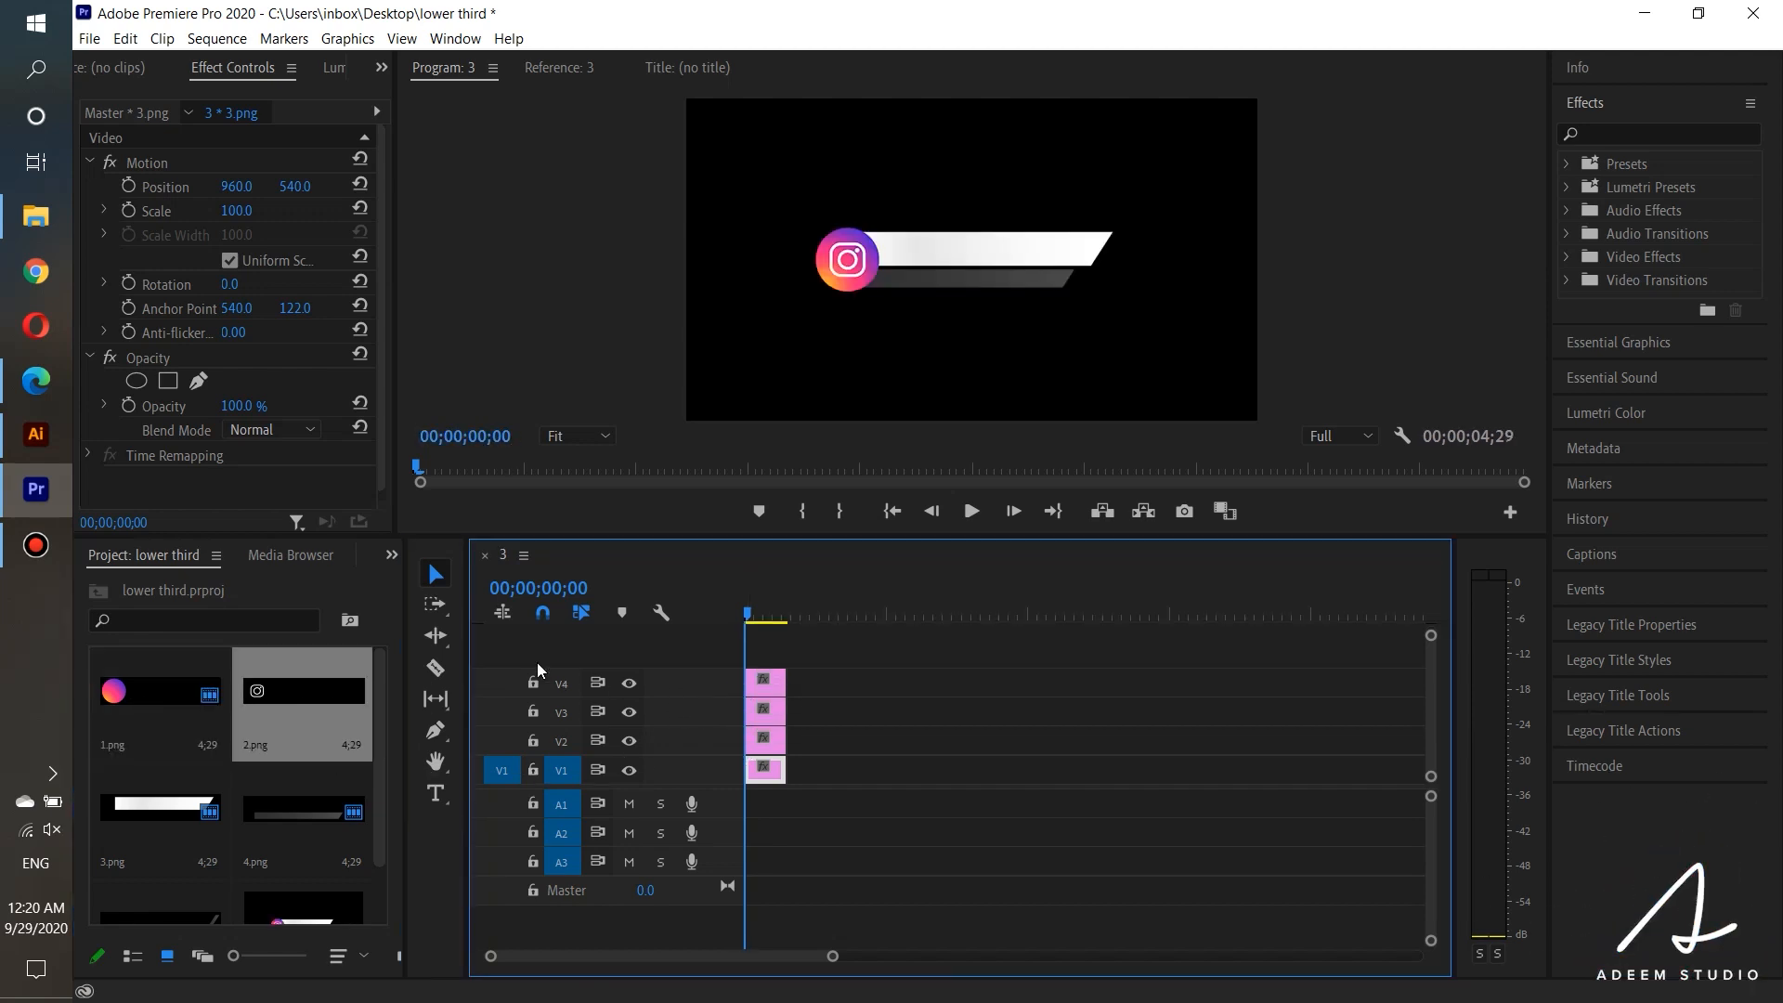
{"action": "scroll", "coordinate": [311, 827], "scroll_direction": "down", "scroll_amount": 1}
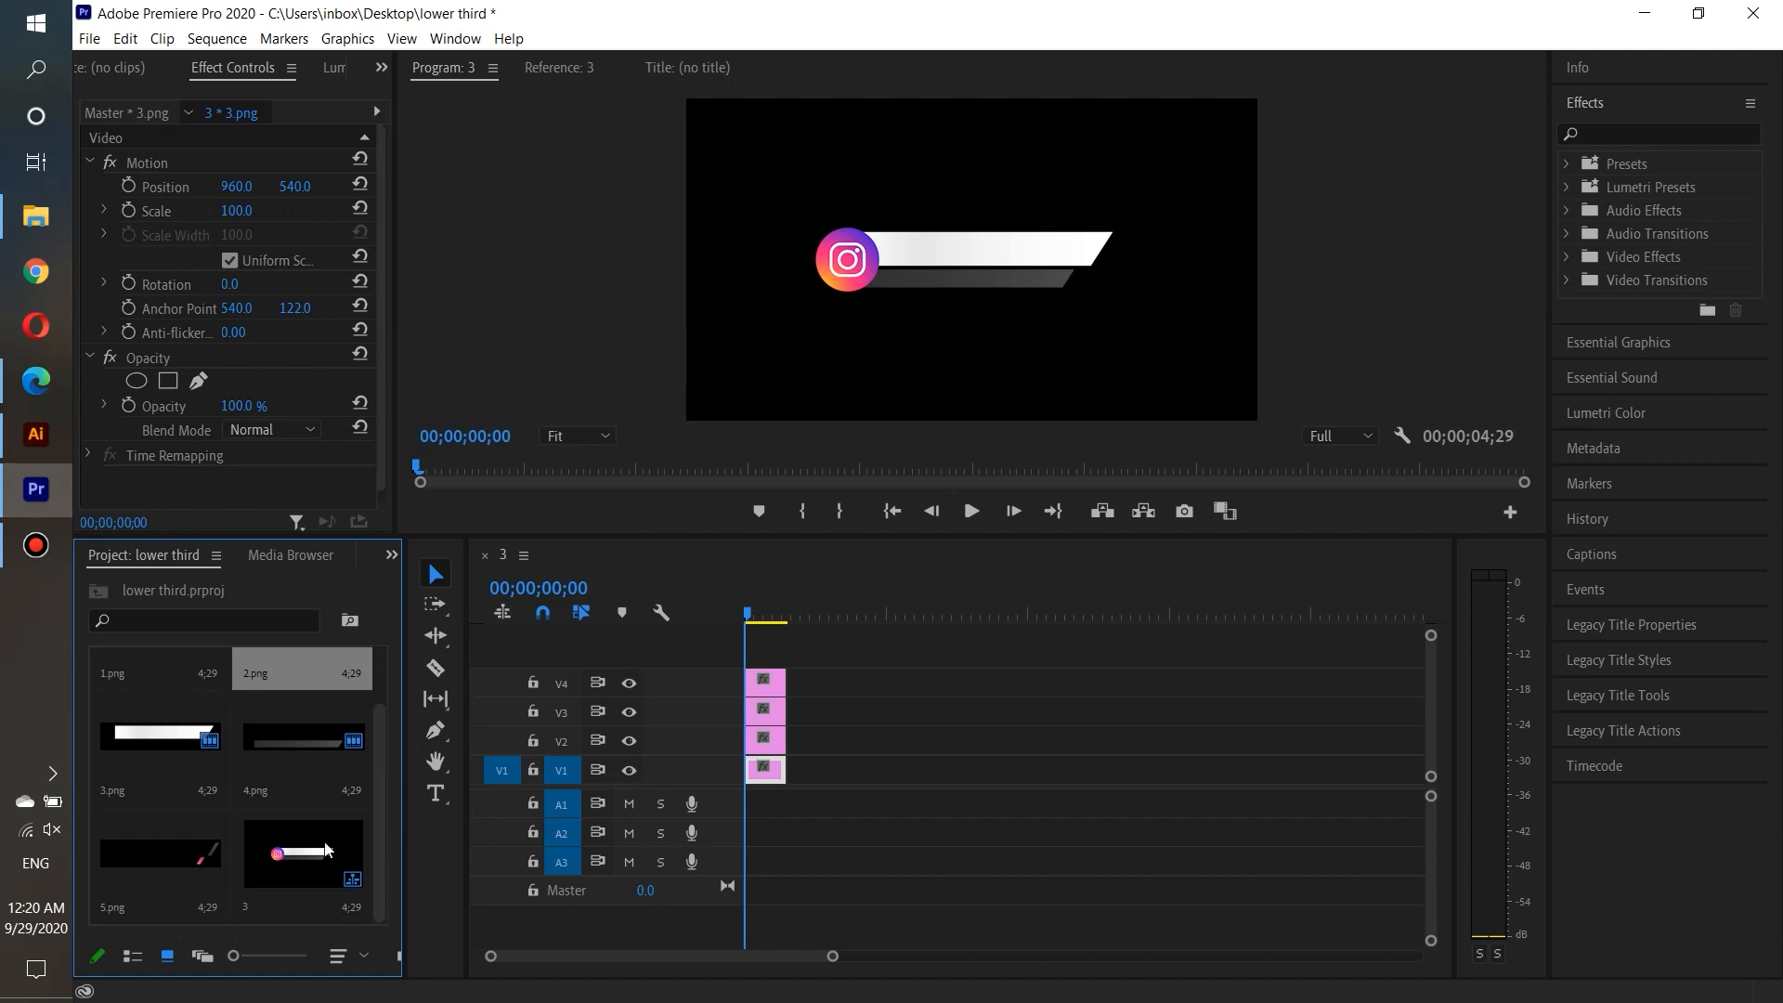
{"action": "left_click_drag", "start_coordinate": [168, 877], "coordinate": [763, 650]}
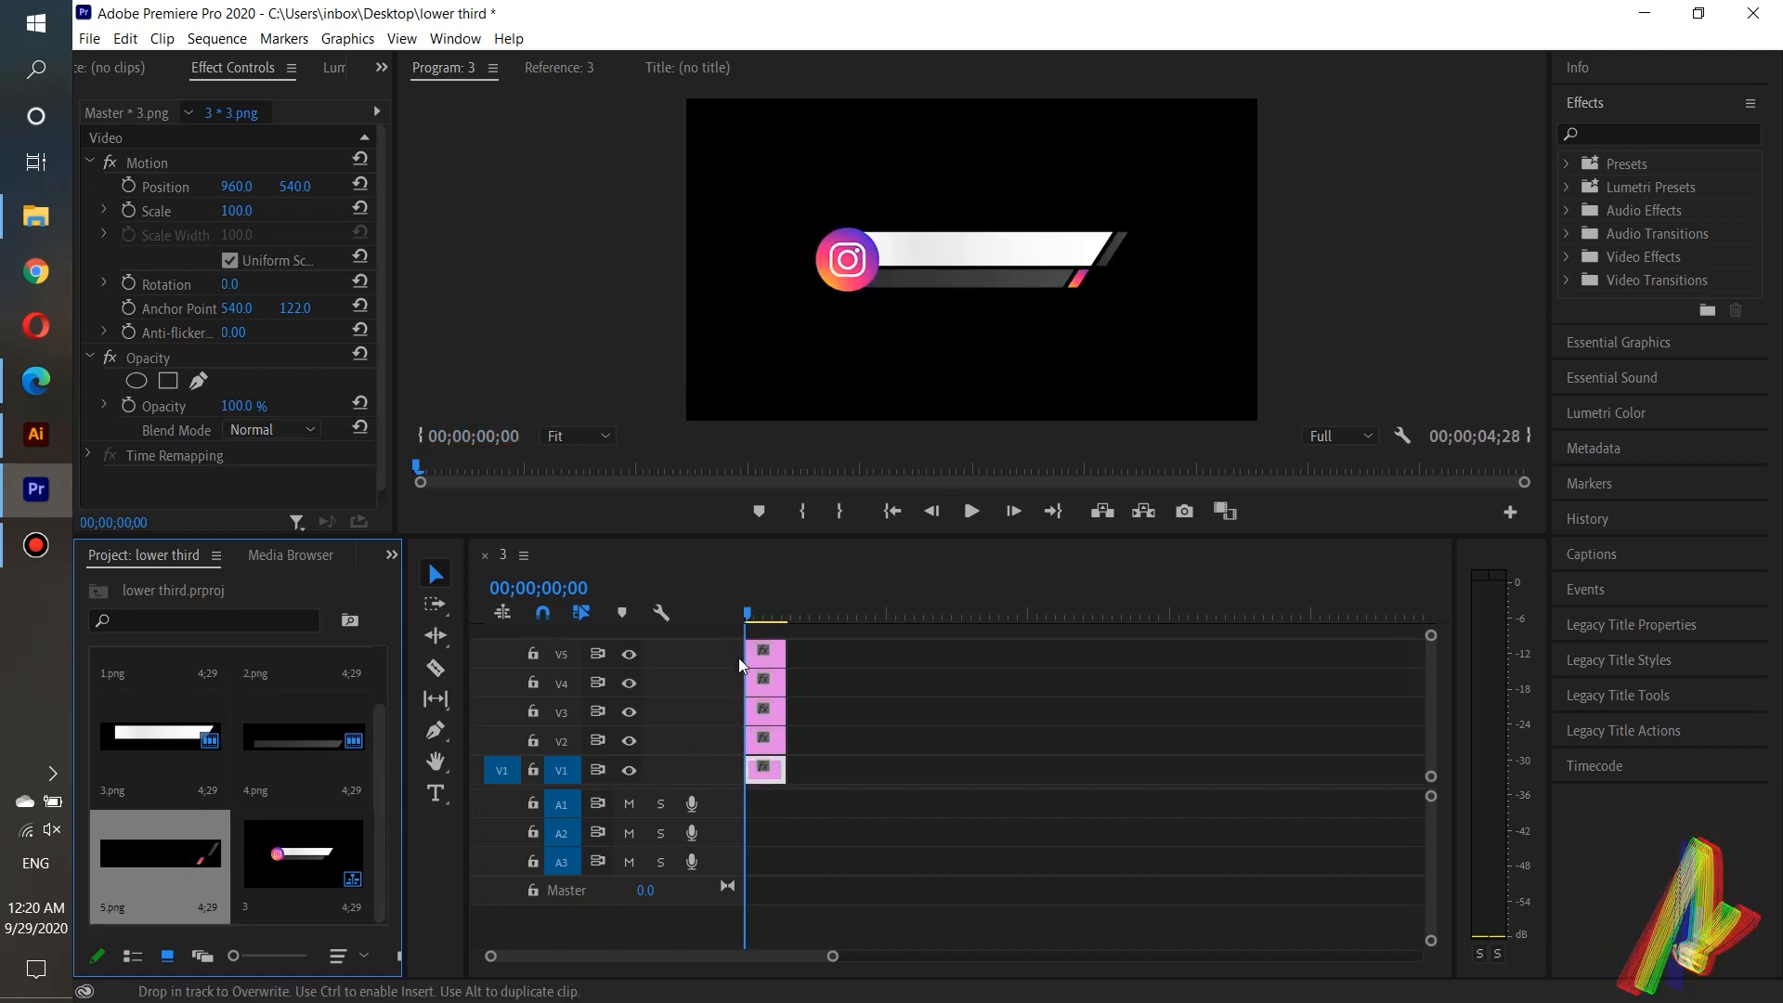
Step: Extend all five image clips together to a duration of about 00;00;19;18
{"action": "scroll", "coordinate": [797, 769], "scroll_direction": "up", "scroll_amount": 2}
{"action": "scroll", "coordinate": [817, 769], "scroll_direction": "up", "scroll_amount": 1}
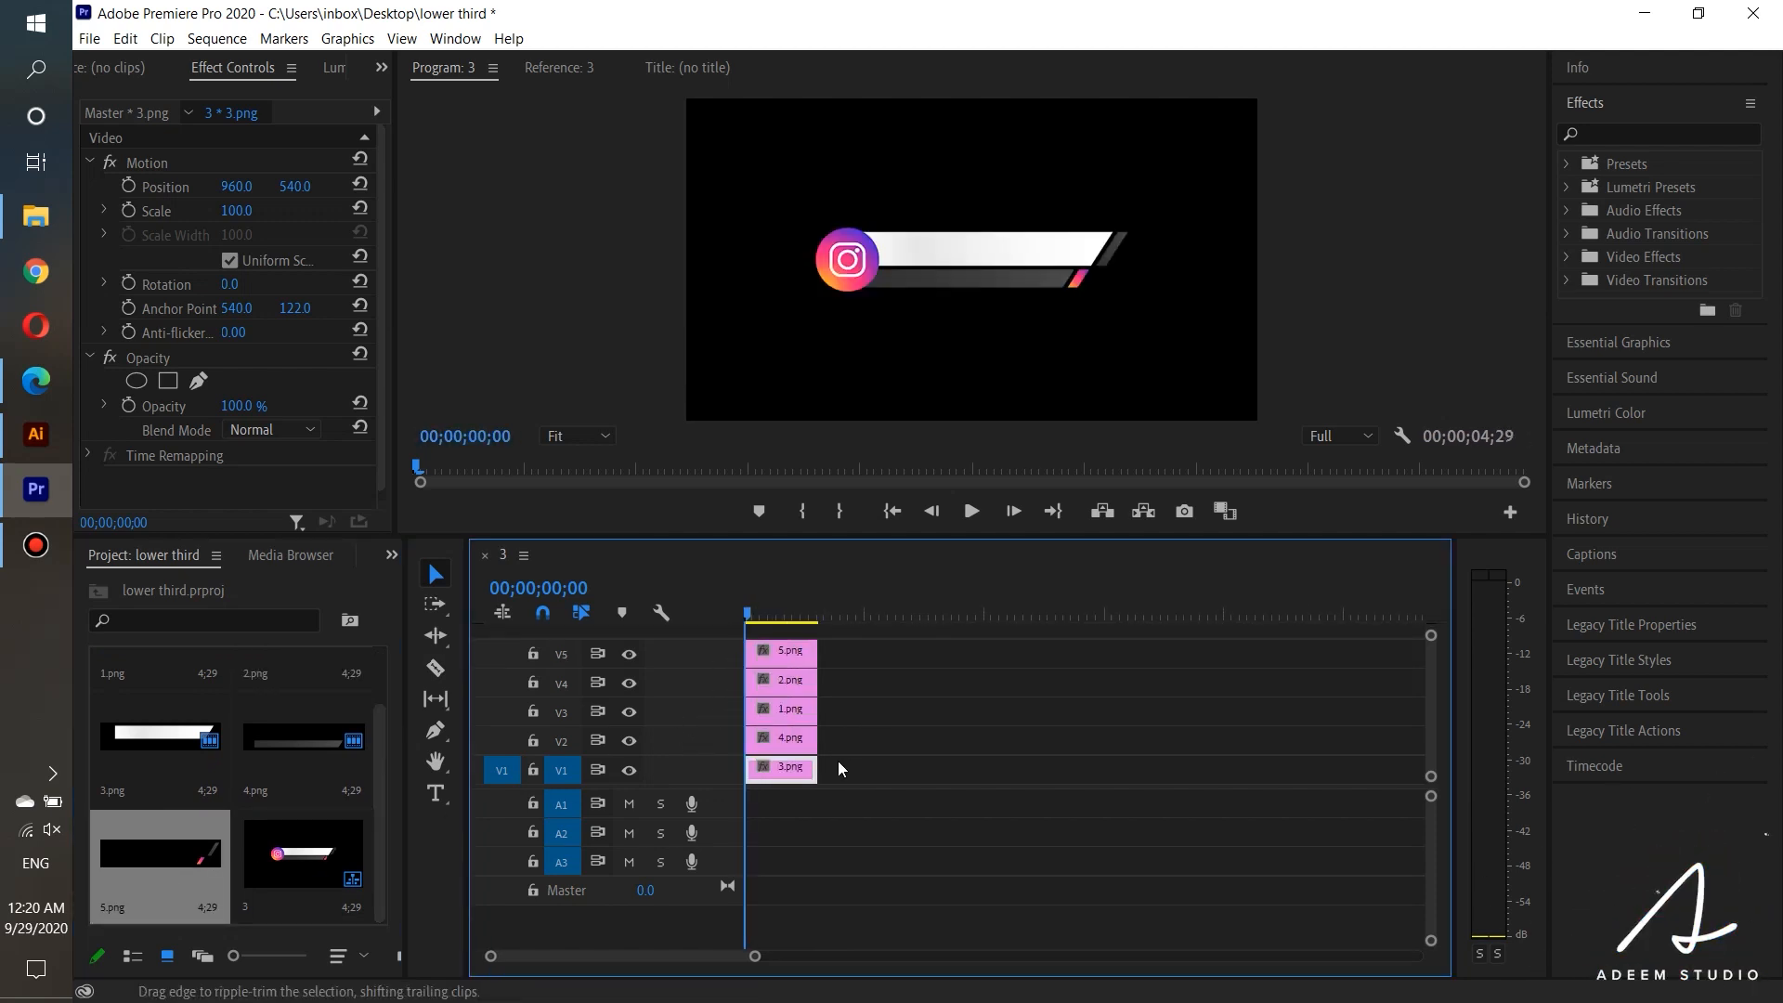
{"action": "left_click_drag", "start_coordinate": [740, 616], "coordinate": [819, 611]}
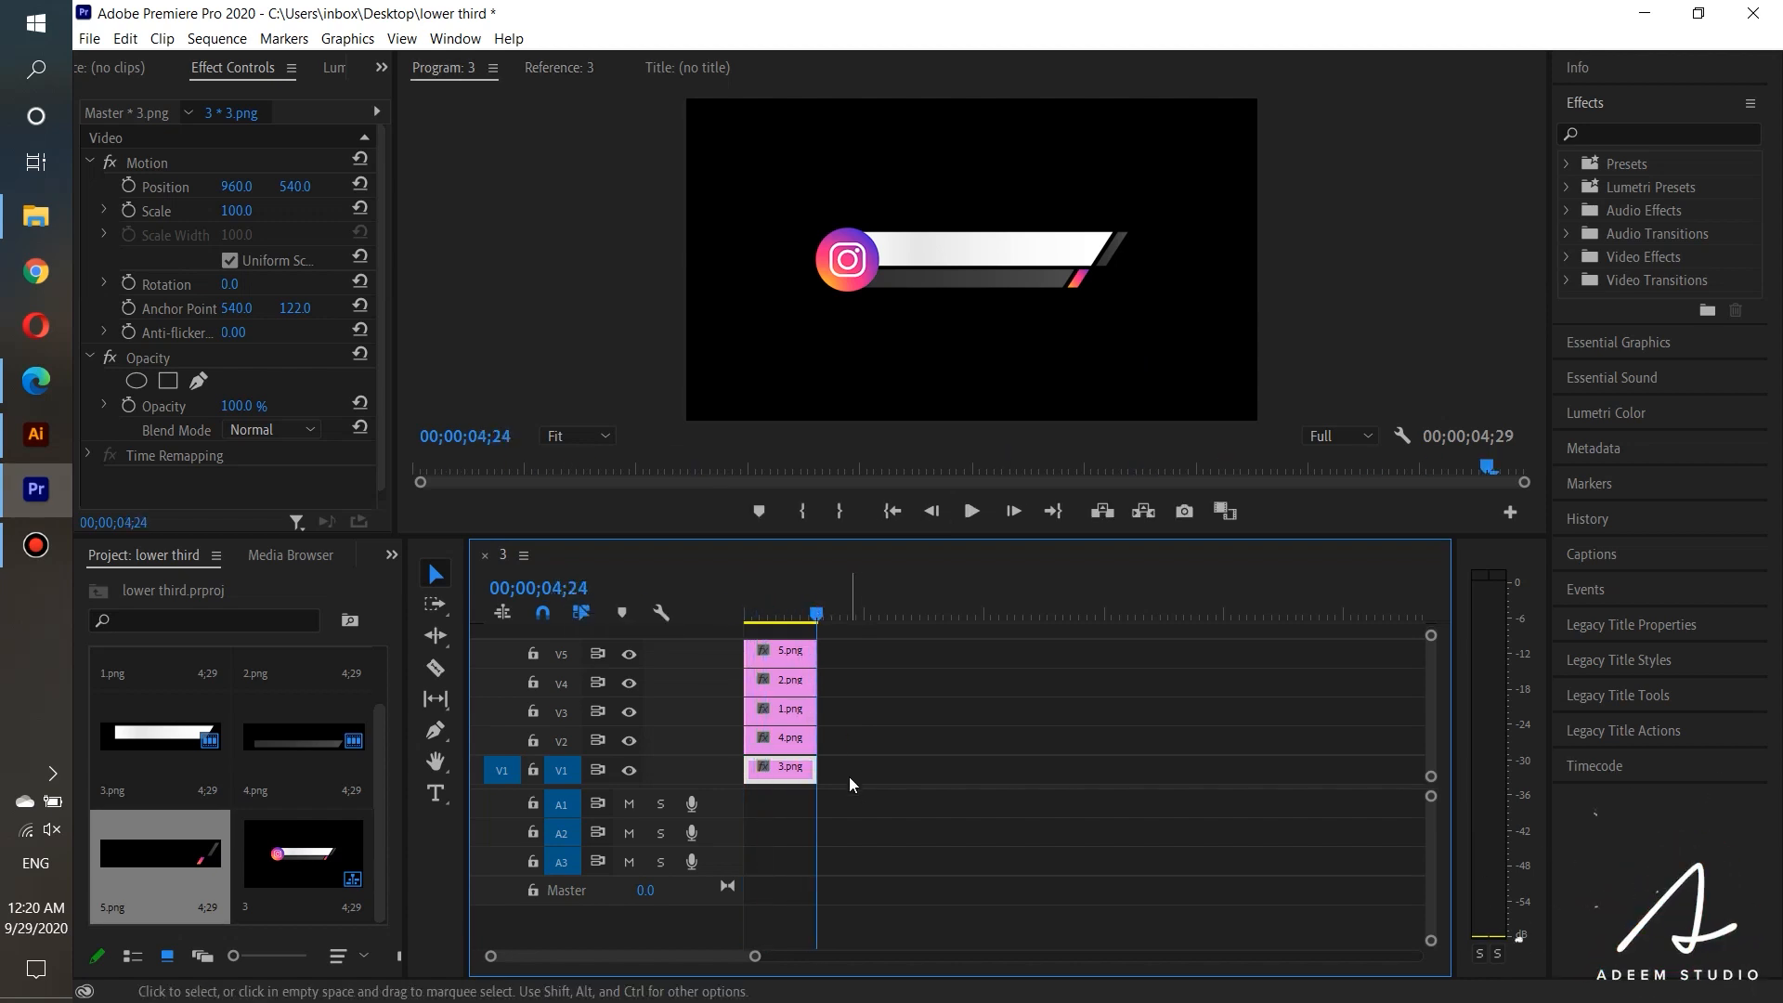
{"action": "left_click_drag", "start_coordinate": [849, 775], "coordinate": [967, 618]}
{"action": "left_click", "coordinate": [1002, 714]}
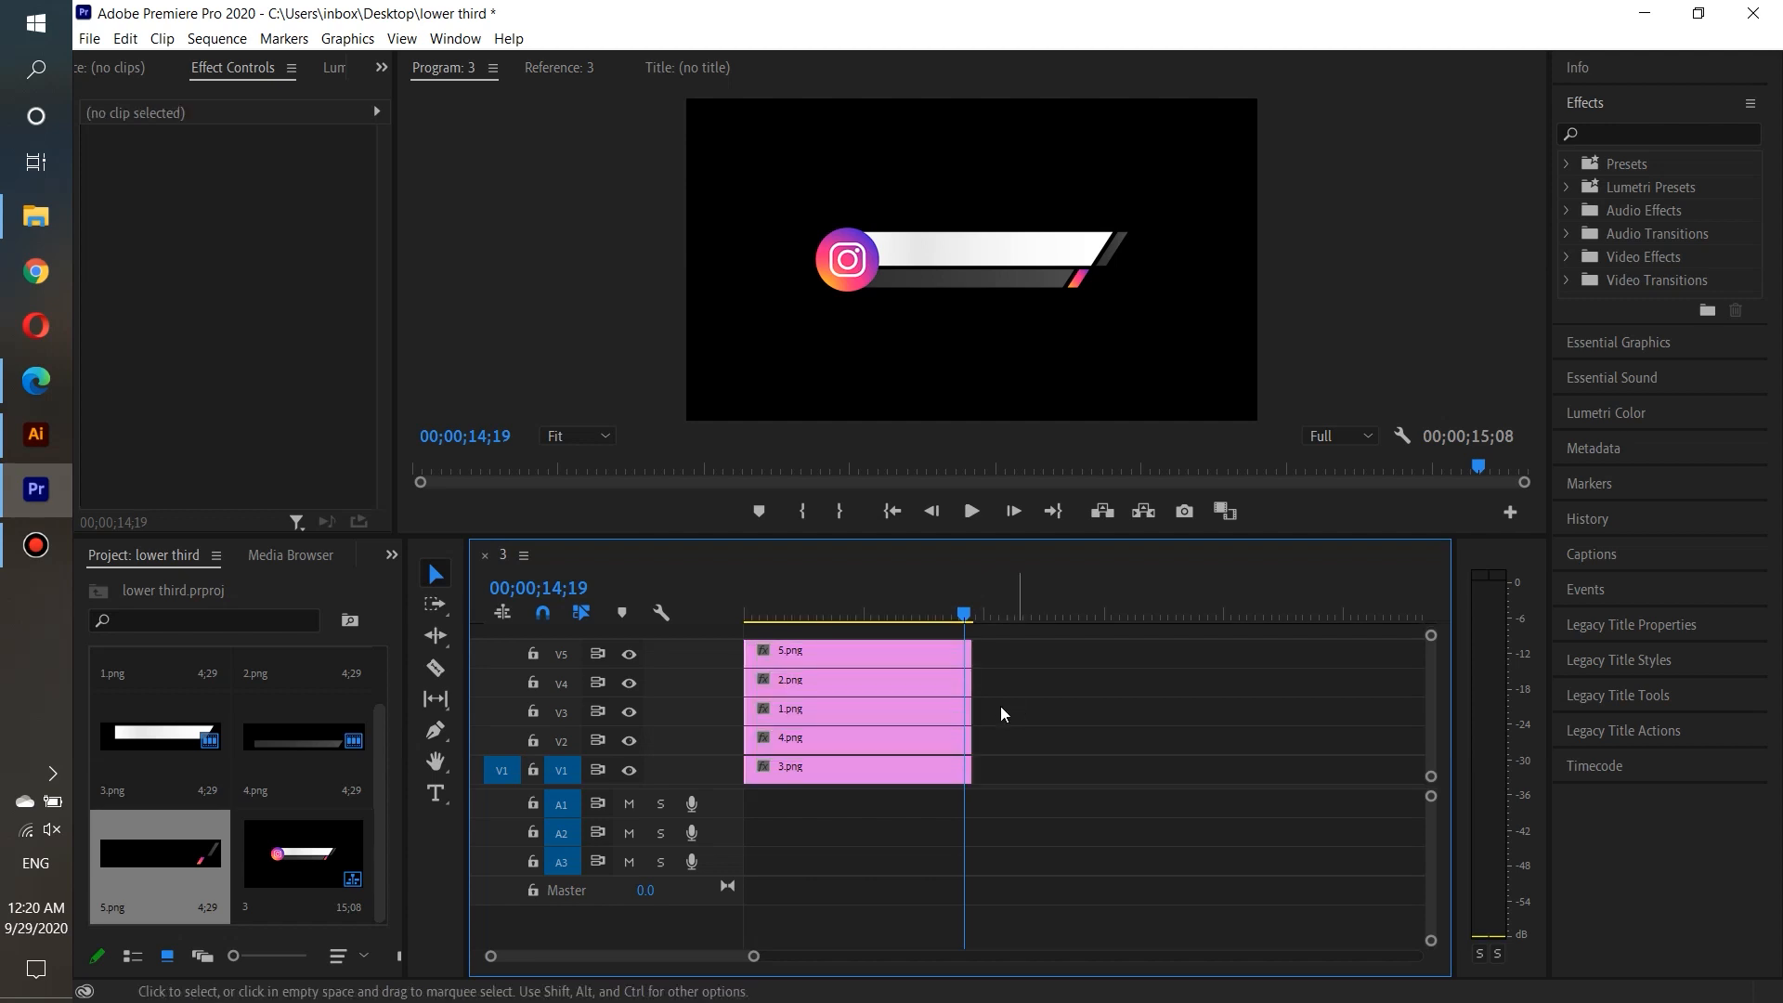
{"action": "left_click_drag", "start_coordinate": [1047, 767], "coordinate": [856, 641]}
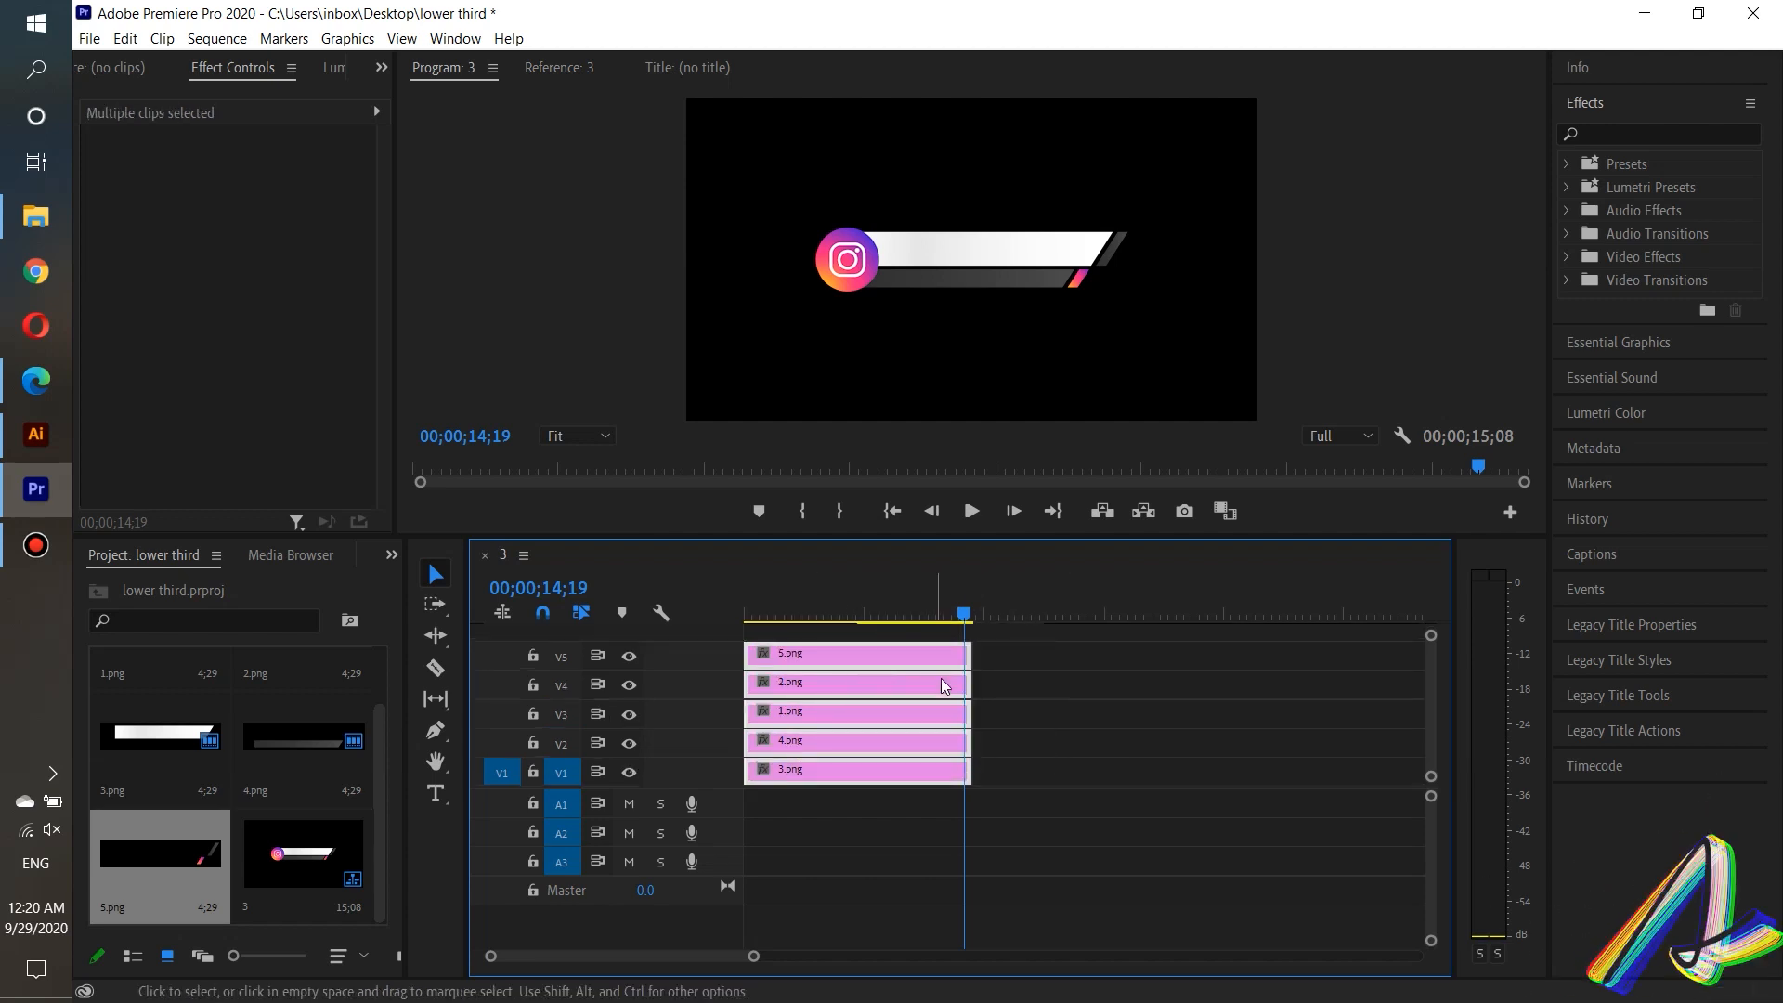
{"action": "left_click_drag", "start_coordinate": [971, 683], "coordinate": [1036, 680]}
{"action": "left_click", "coordinate": [1118, 728]}
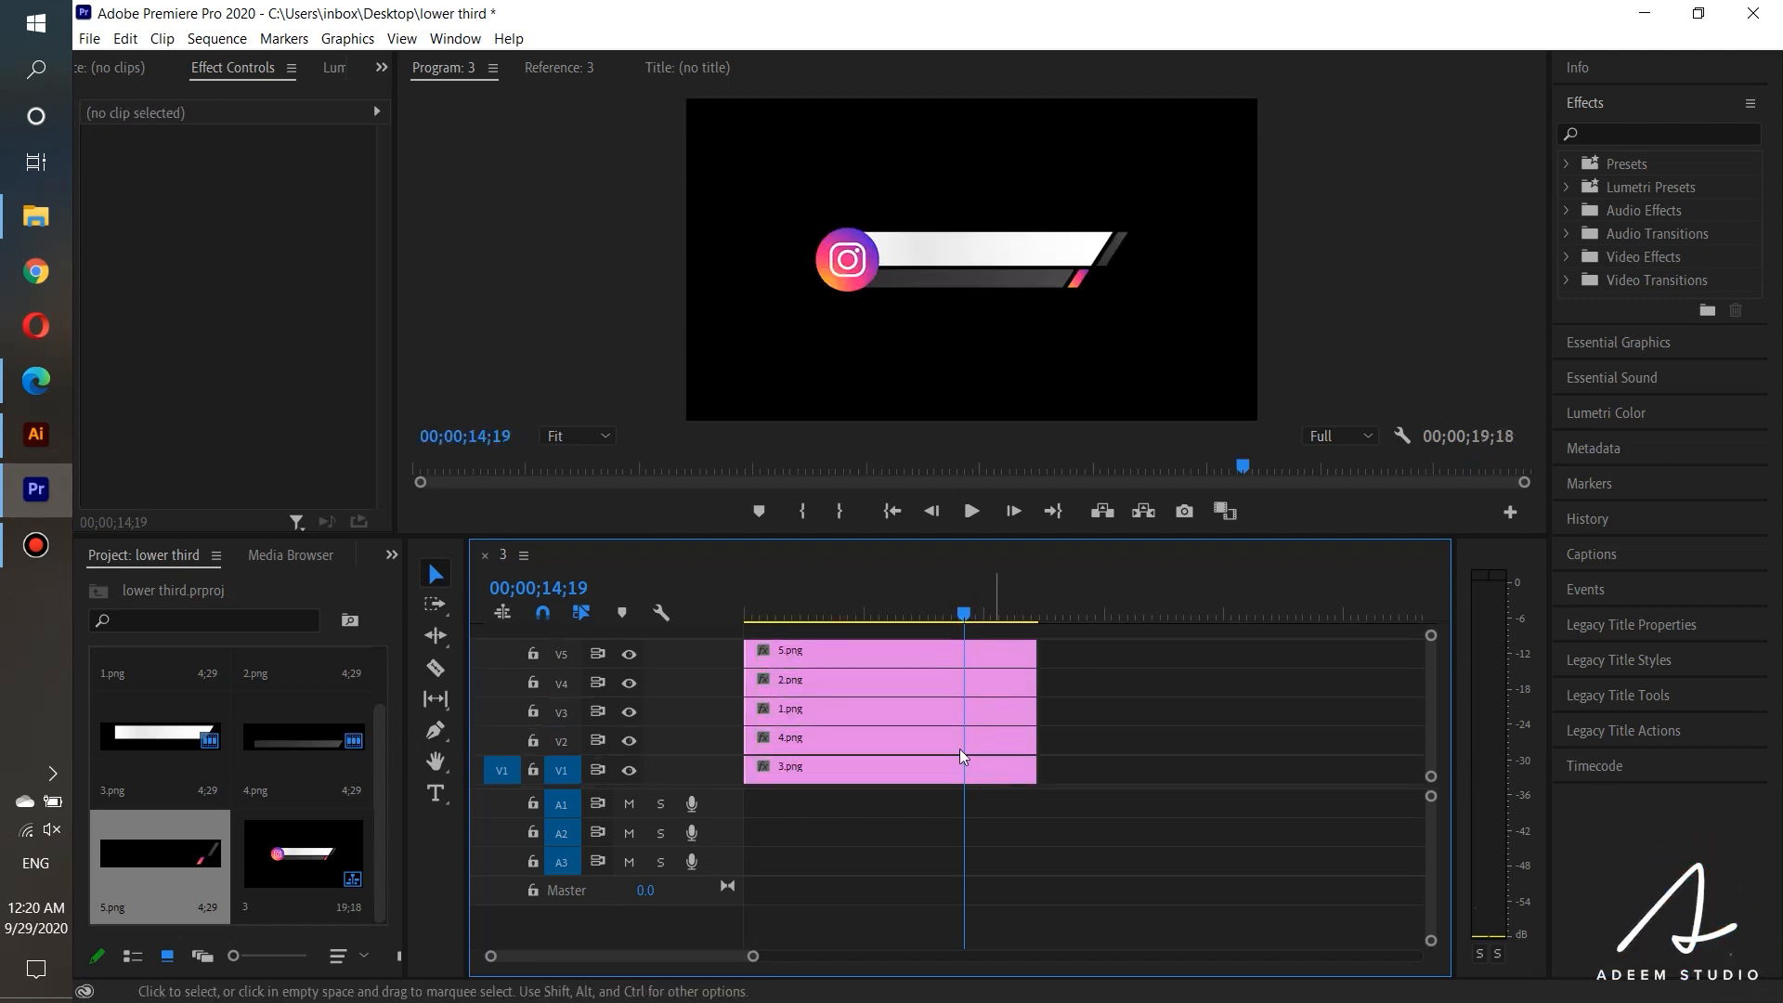
{"action": "left_click_drag", "start_coordinate": [933, 548], "coordinate": [934, 440]}
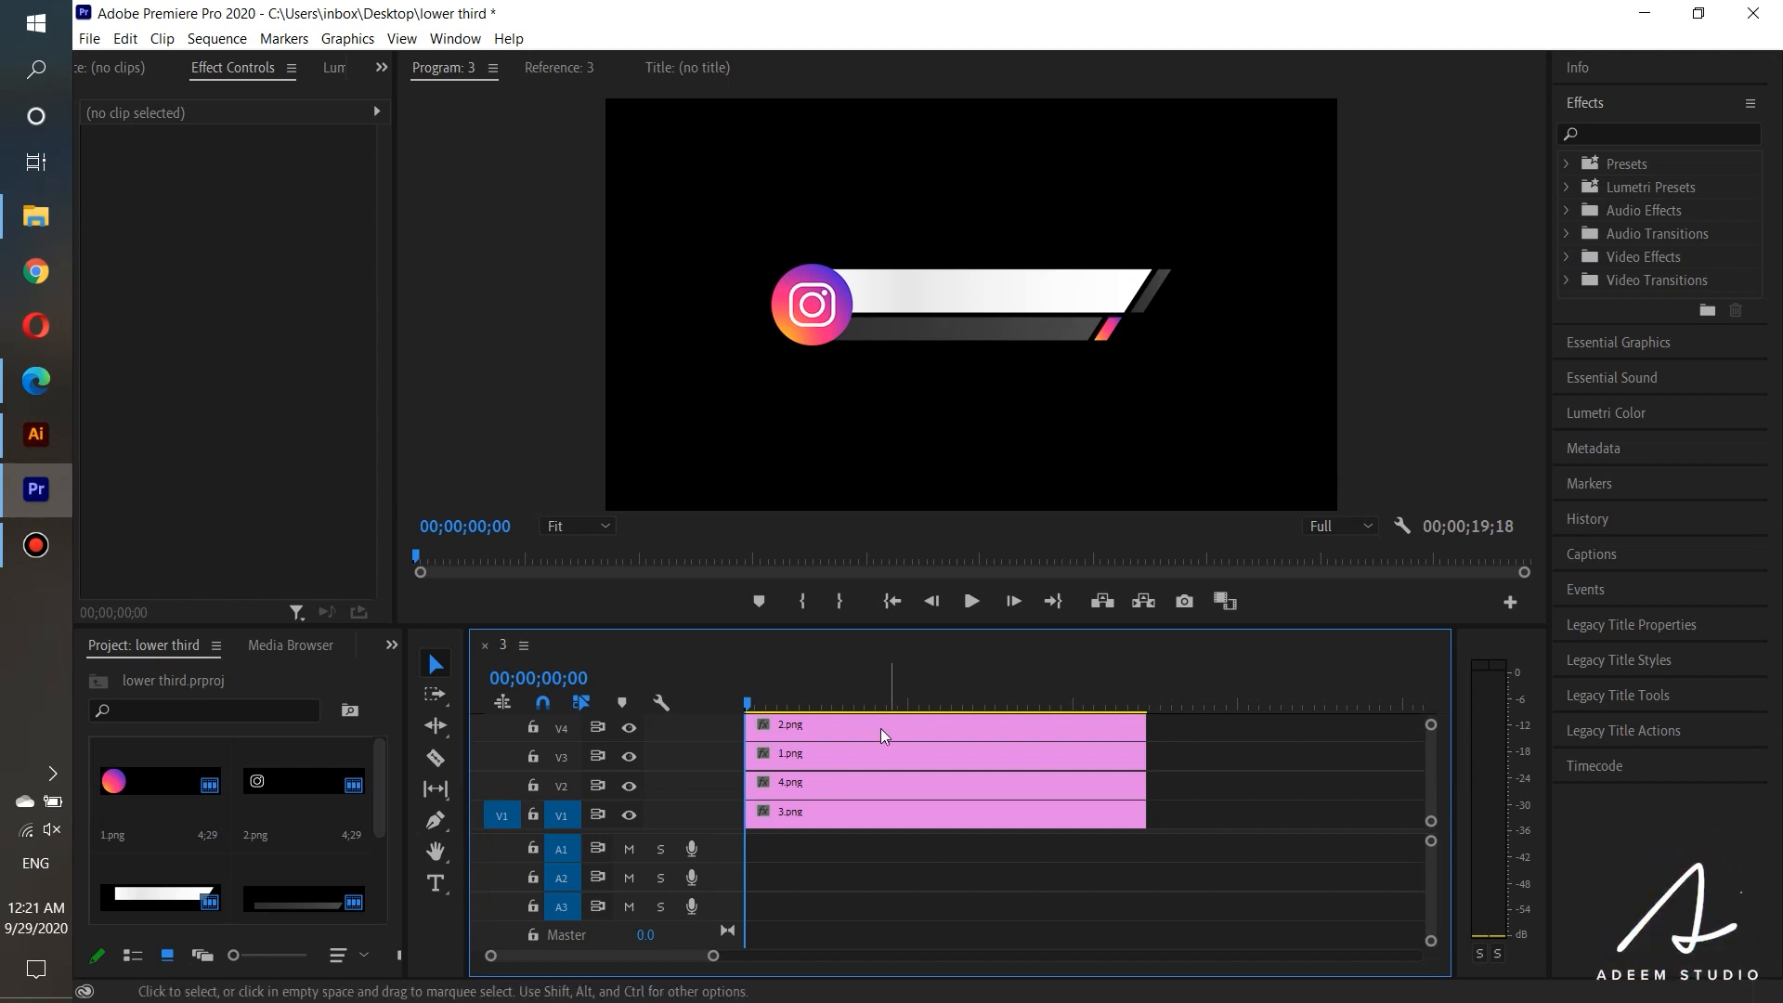
Step: Trim the starts of 3.png, 4.png and 5.png together so they begin a few seconds after 1.png and 2.png
{"action": "left_click", "coordinate": [784, 815], "text": "shift"}
{"action": "left_click", "coordinate": [782, 797], "text": "shift"}
{"action": "left_click_drag", "start_coordinate": [748, 784], "coordinate": [825, 740]}
{"action": "scroll", "coordinate": [776, 780], "scroll_direction": "up", "scroll_amount": 2}
Step: Hide and show tracks V4 and V3 in turn to check which part of the icon each one holds
{"action": "left_click", "coordinate": [769, 749]}
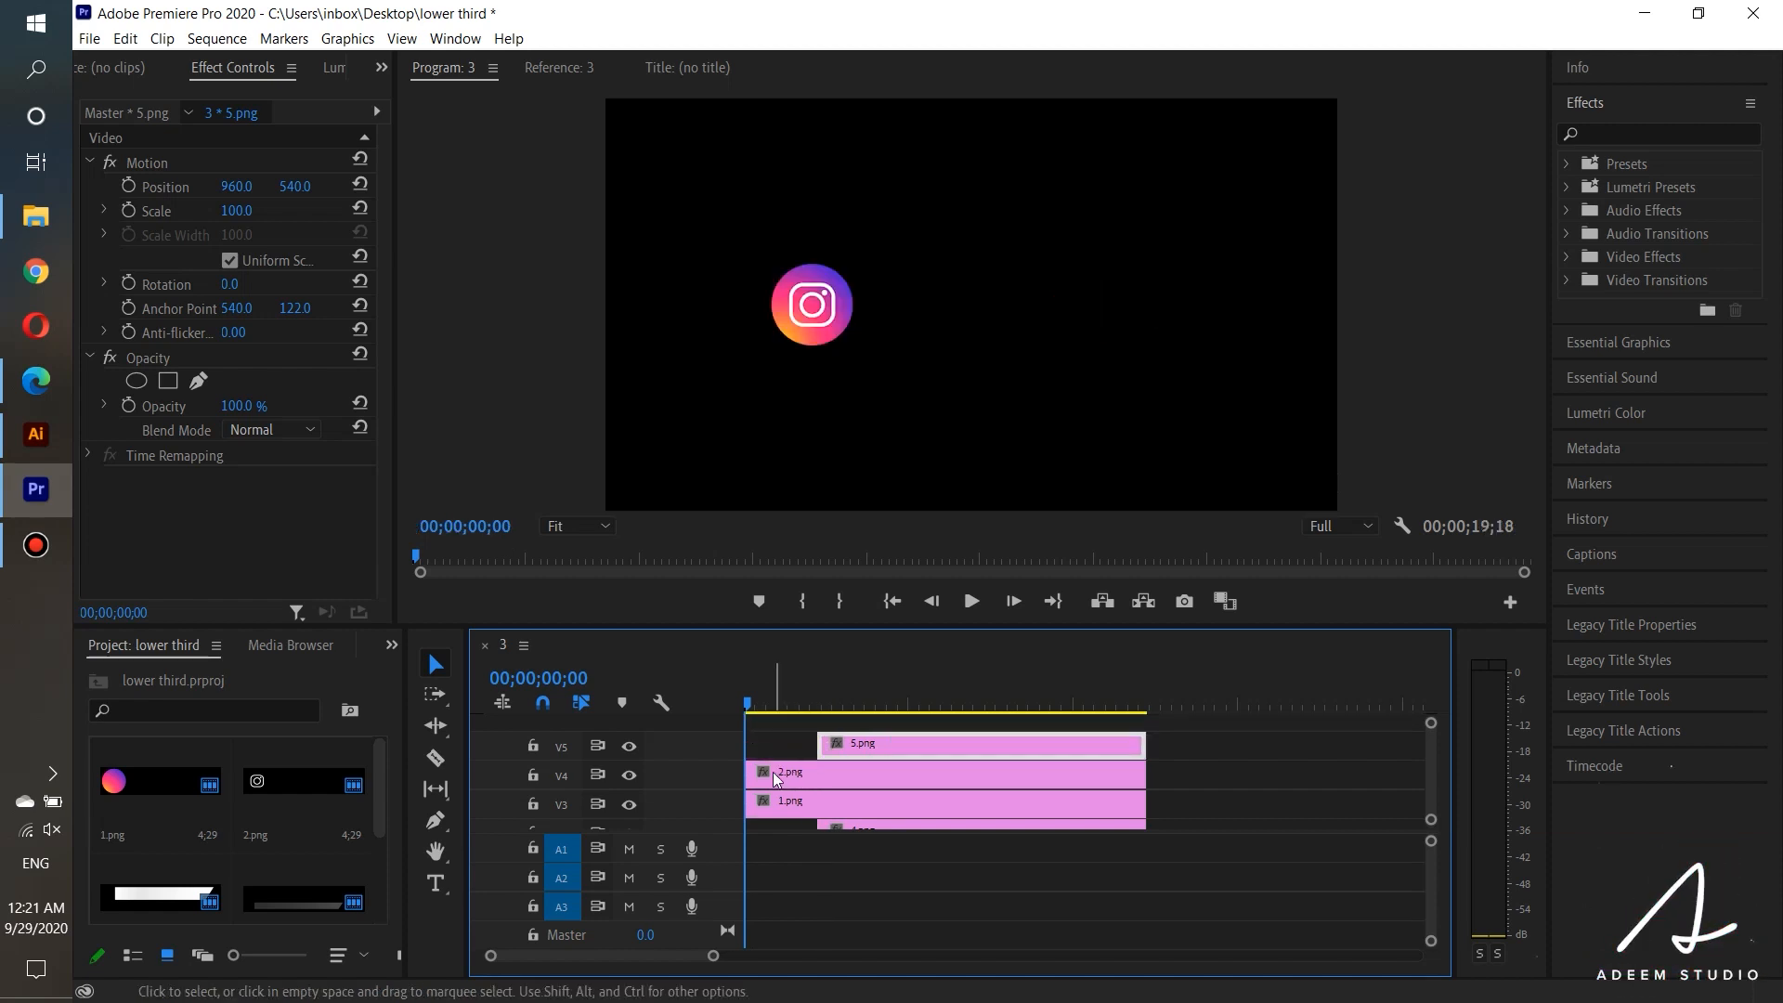
{"action": "left_click", "coordinate": [771, 801]}
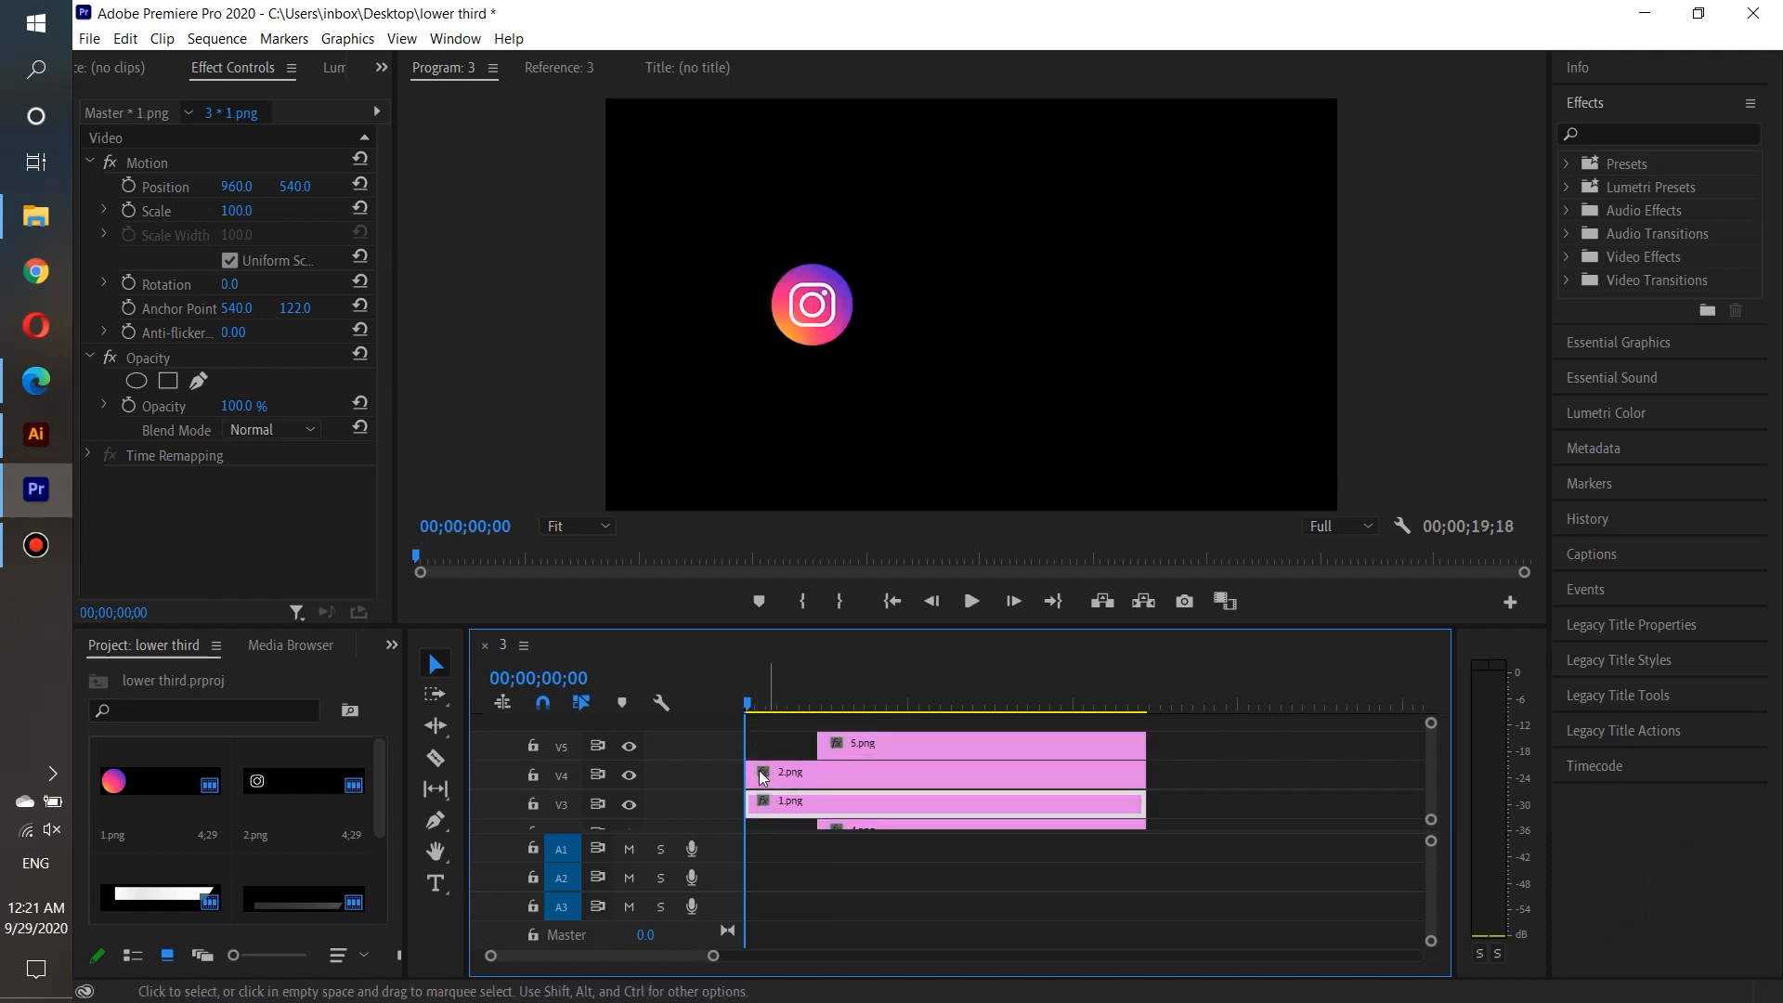
{"action": "left_click", "coordinate": [635, 778]}
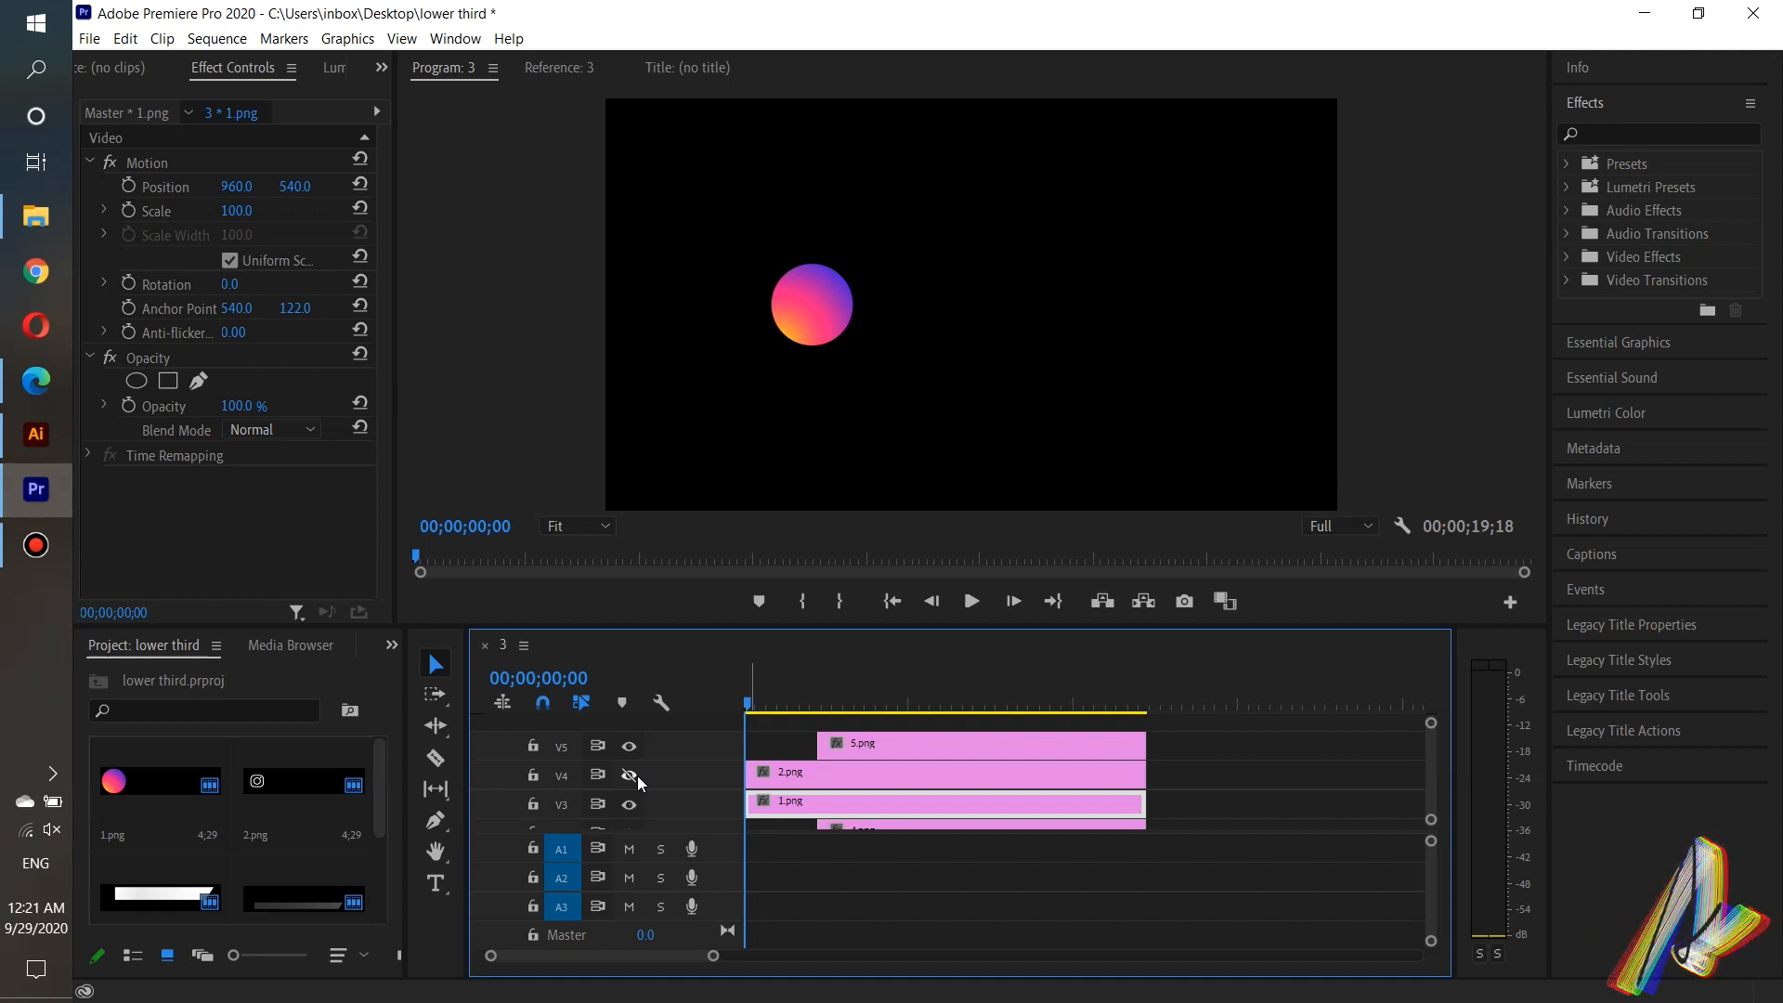
{"action": "left_click", "coordinate": [631, 776]}
{"action": "left_click", "coordinate": [631, 806]}
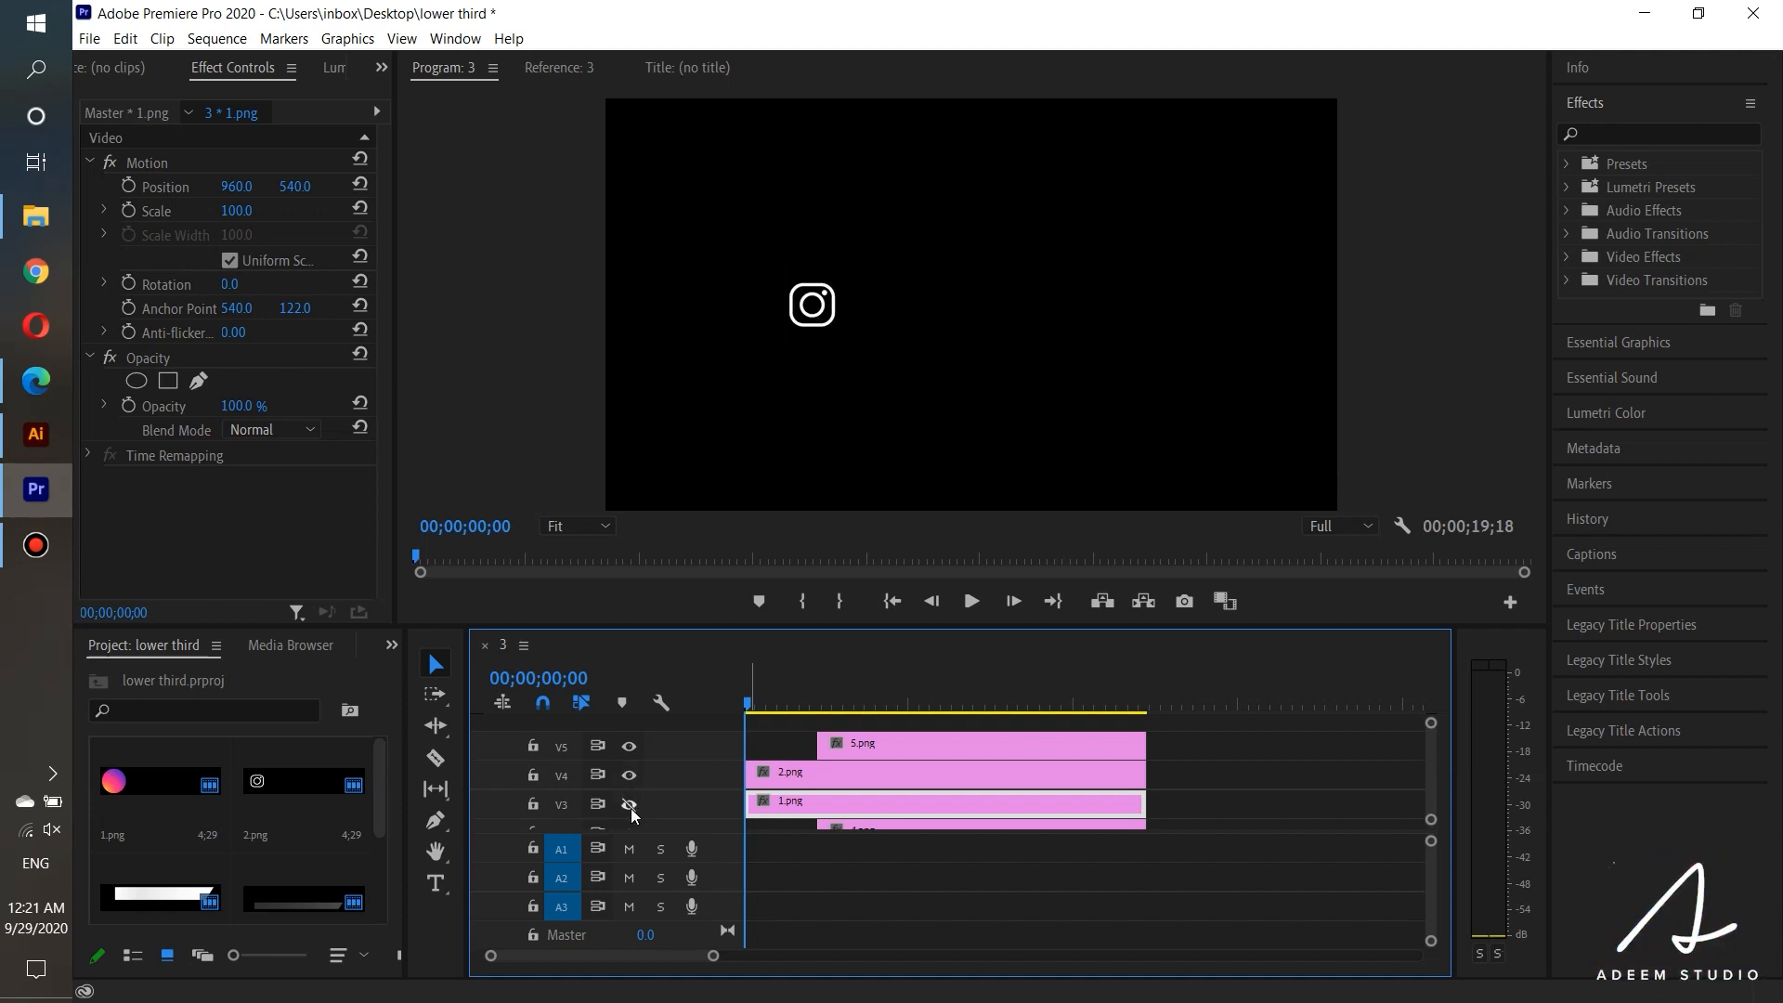
{"action": "left_click", "coordinate": [631, 806]}
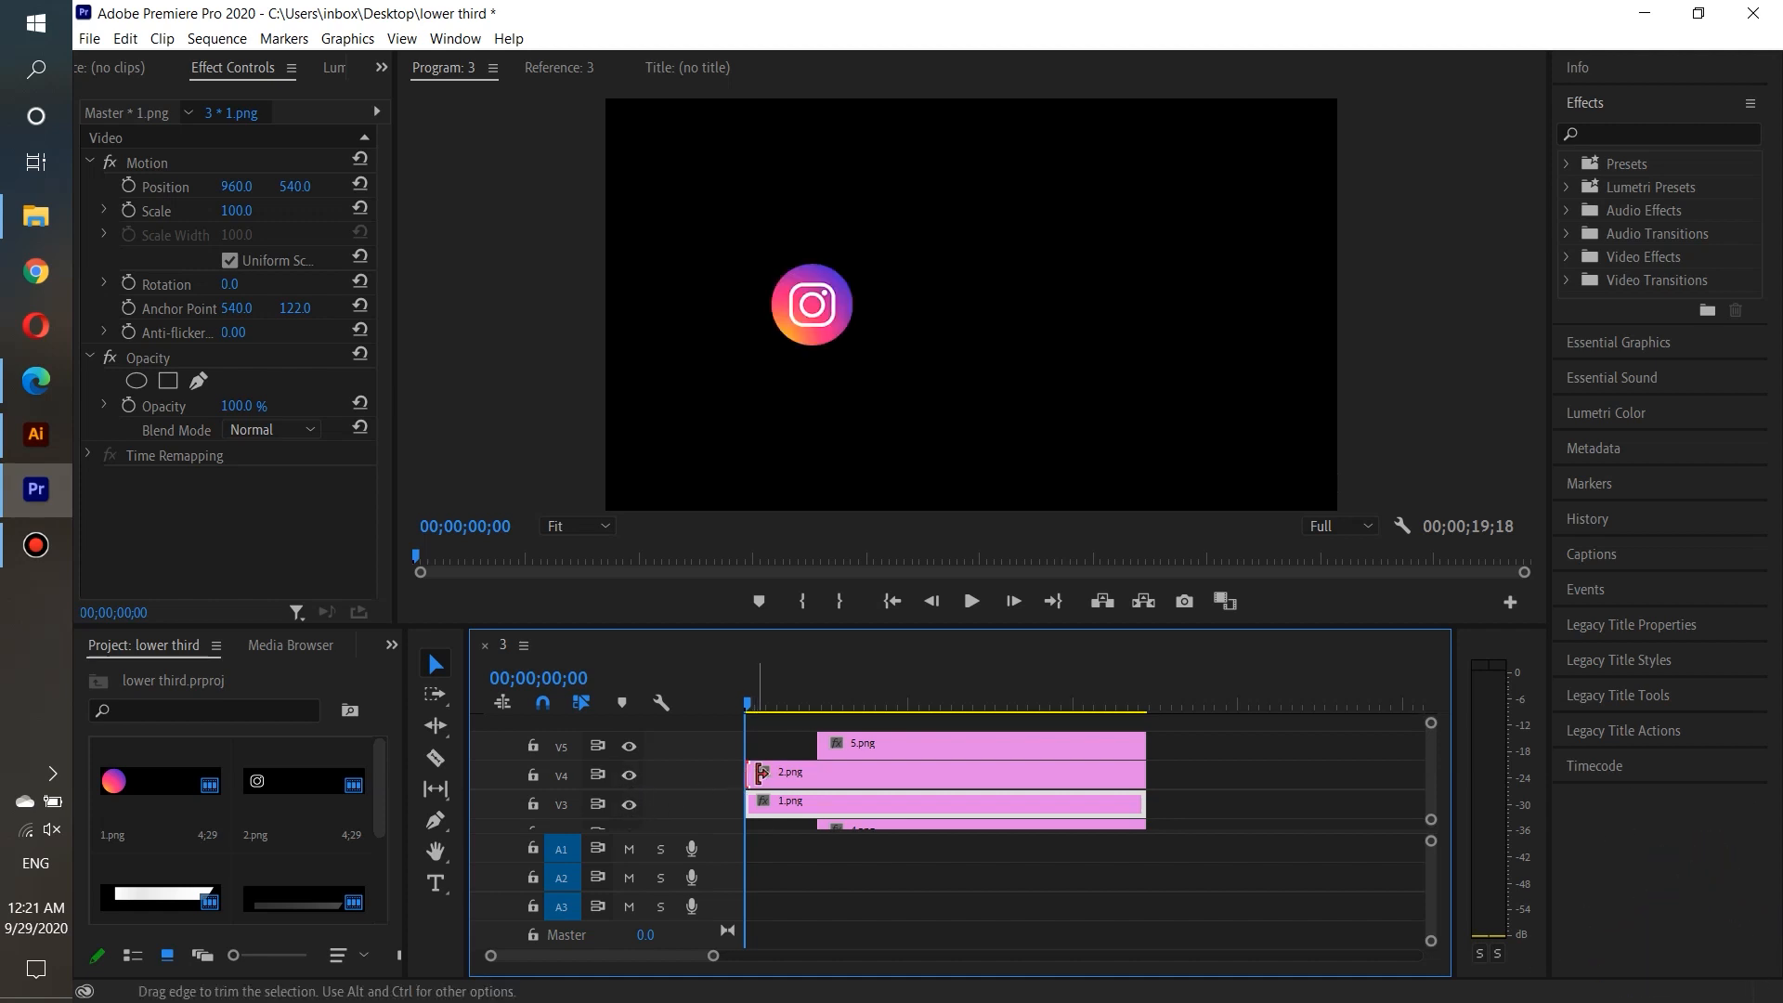
Step: Trim the start of 2.png on V4 so it begins shortly after 1.png, tighten the delay, and play back the timing
{"action": "left_click_drag", "start_coordinate": [761, 772], "coordinate": [772, 773]}
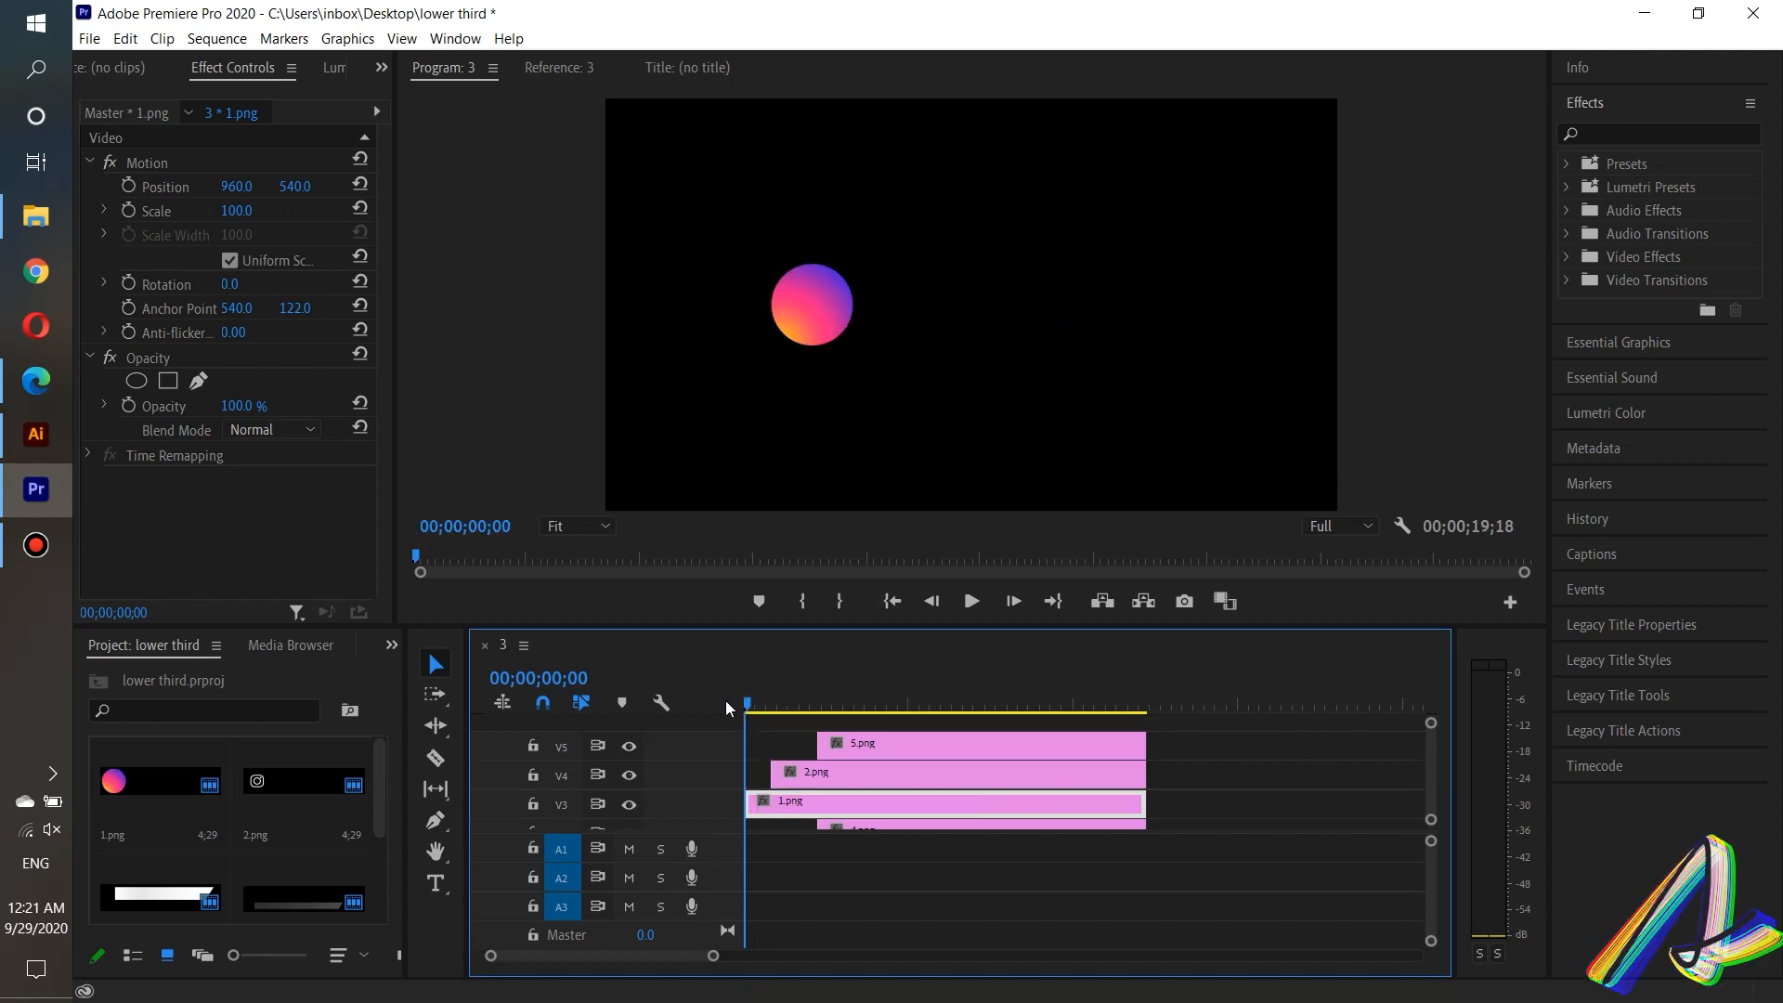
{"action": "left_click", "coordinate": [968, 602]}
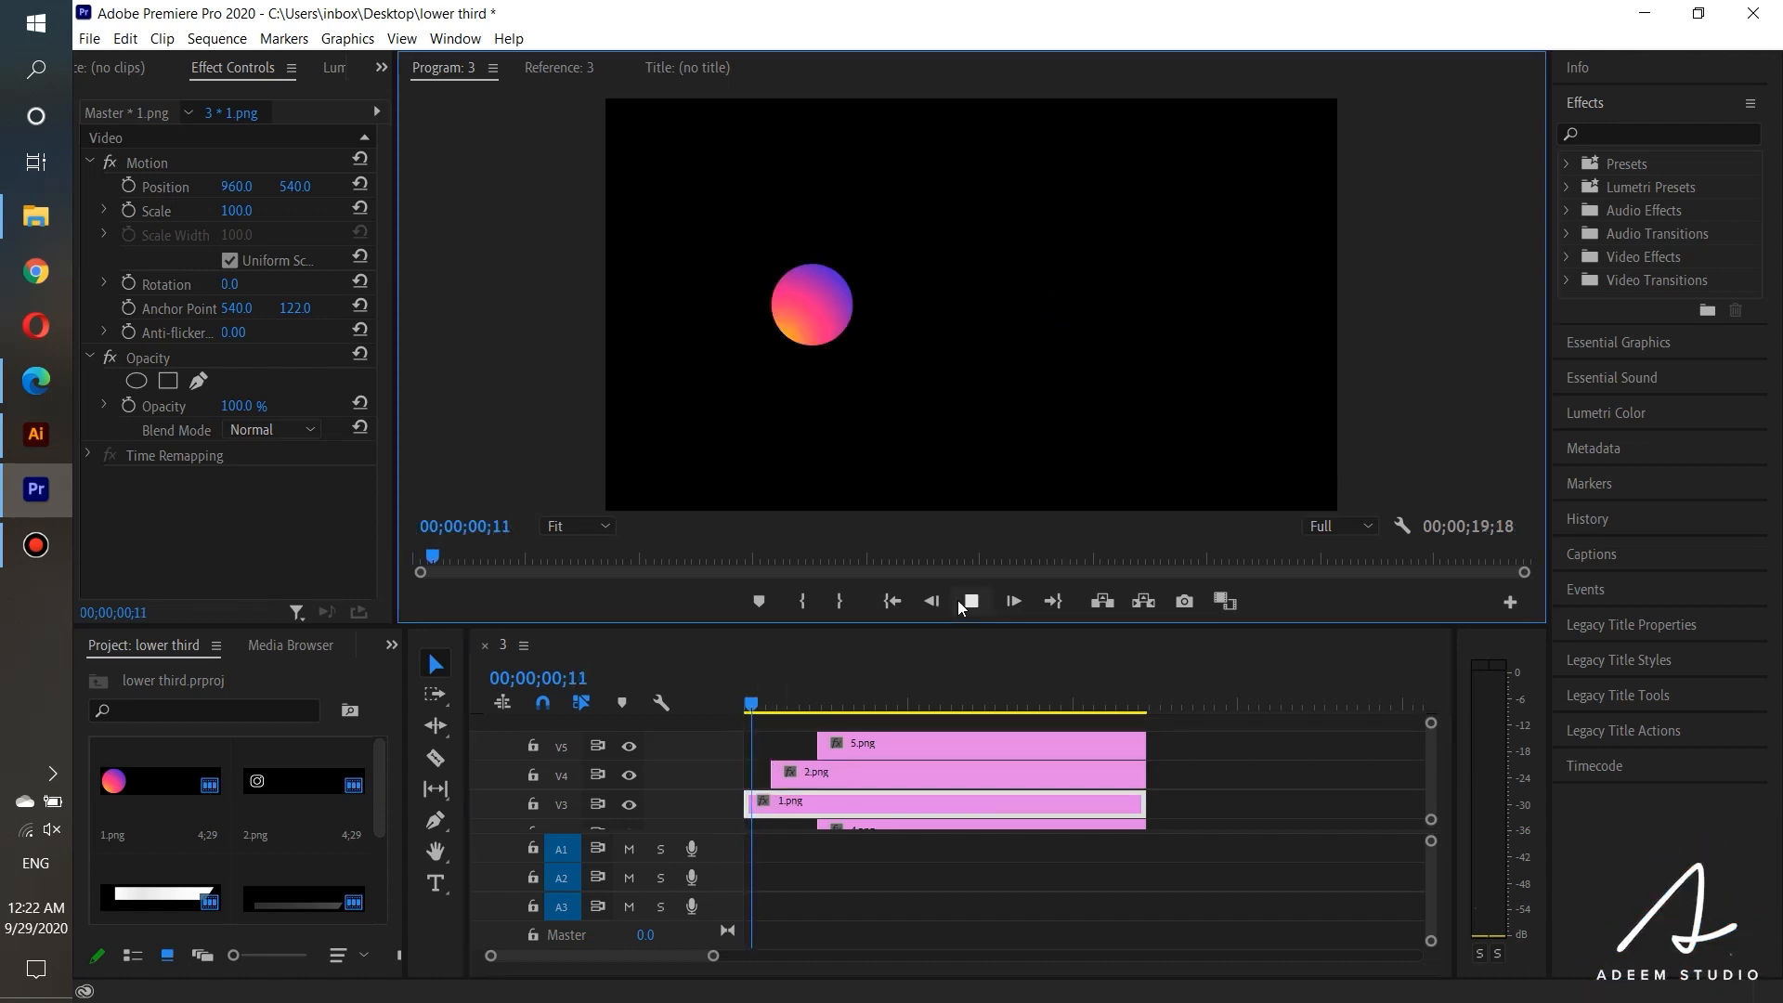
{"action": "left_click", "coordinate": [969, 601]}
{"action": "scroll", "coordinate": [768, 757], "scroll_direction": "up", "scroll_amount": 2}
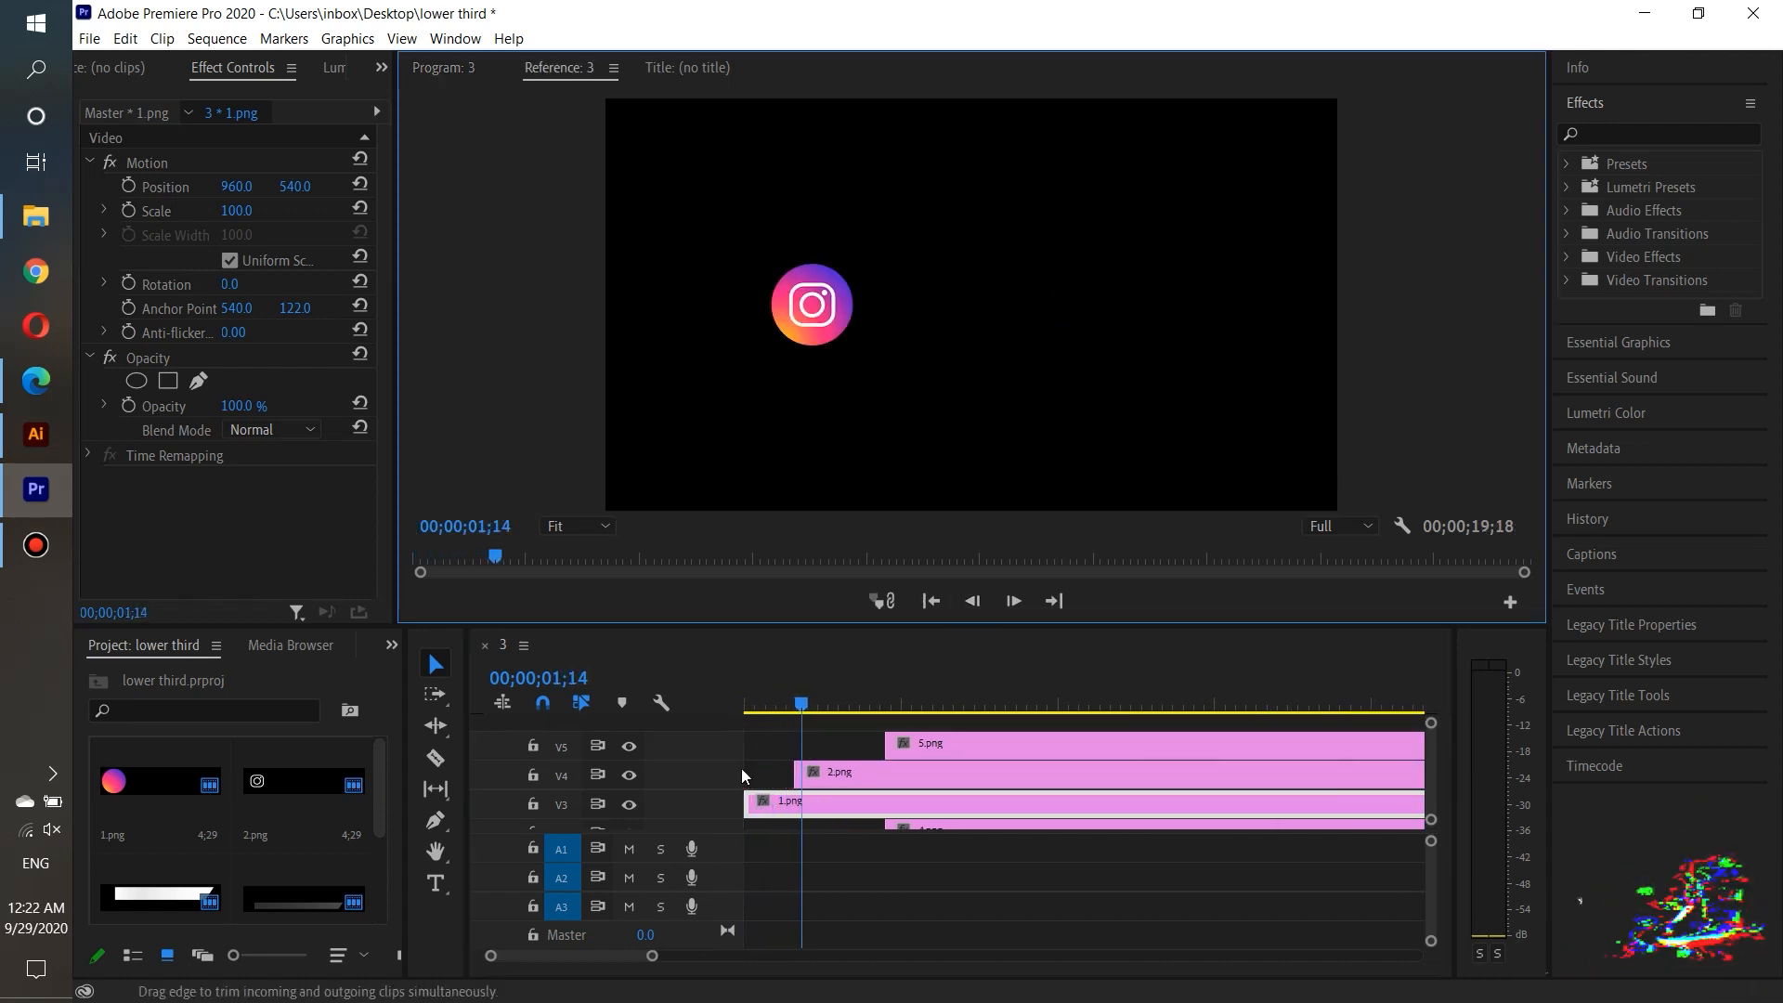
{"action": "left_click_drag", "start_coordinate": [799, 767], "coordinate": [775, 770]}
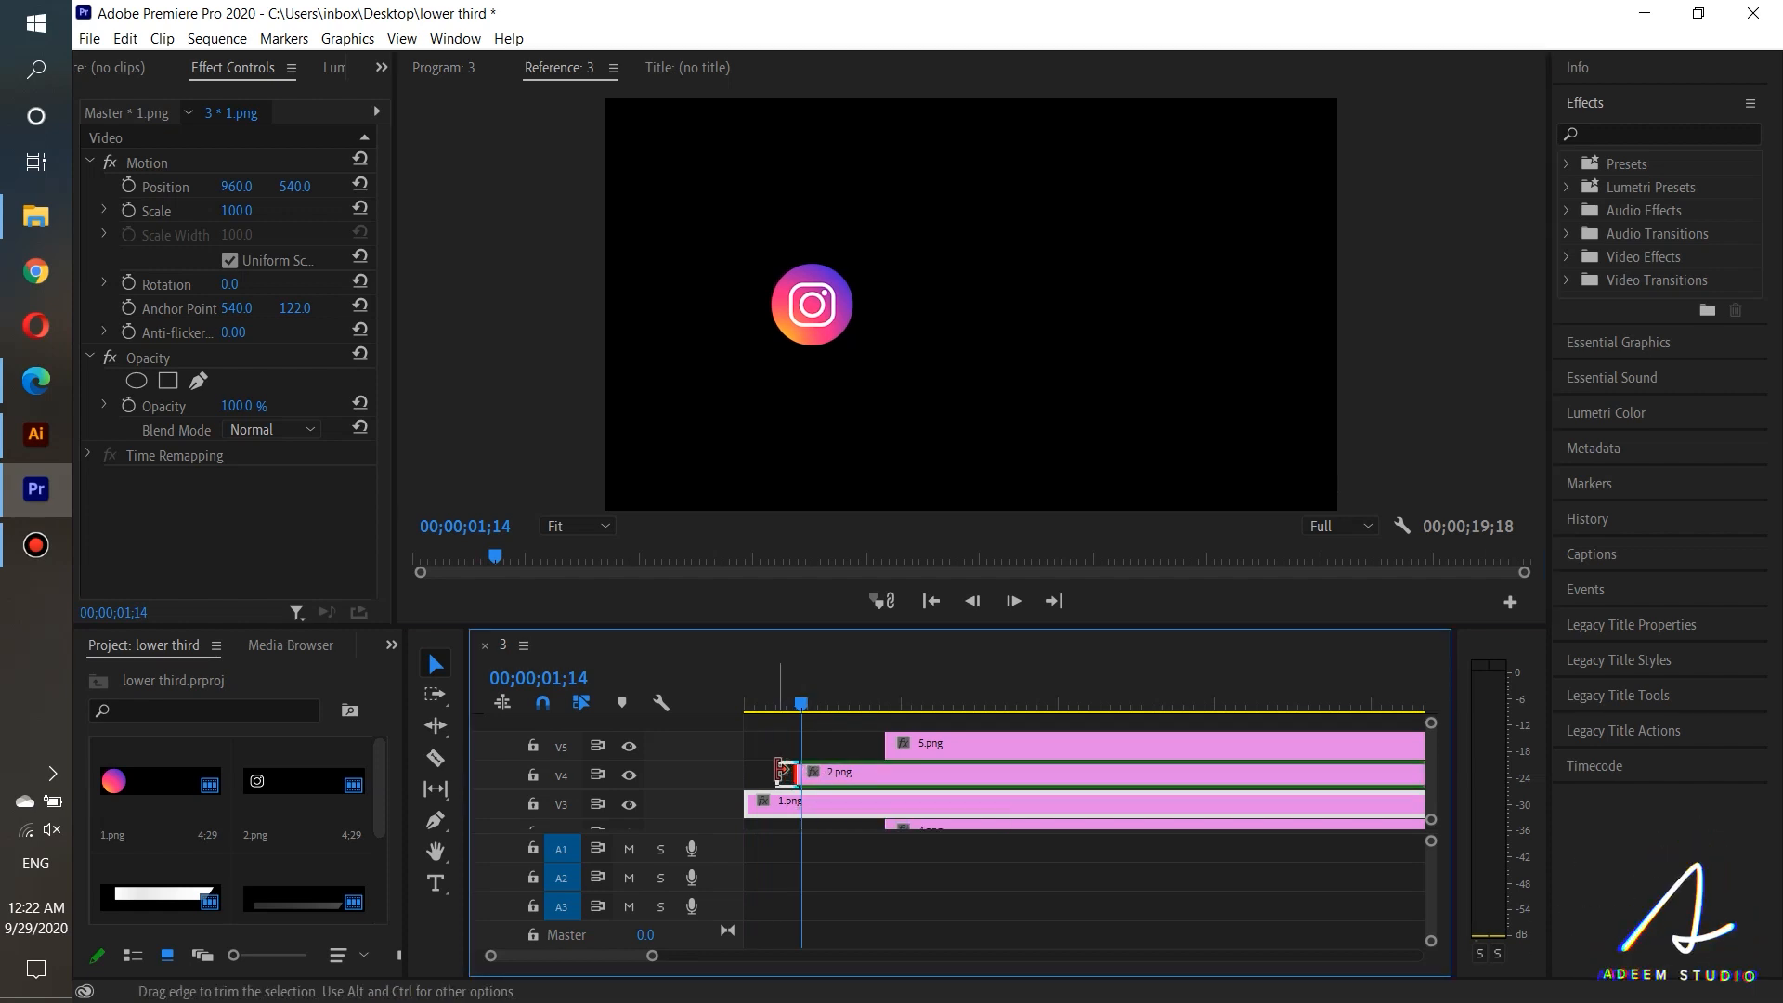
{"action": "key", "text": "Home"}
{"action": "left_click", "coordinate": [971, 601]}
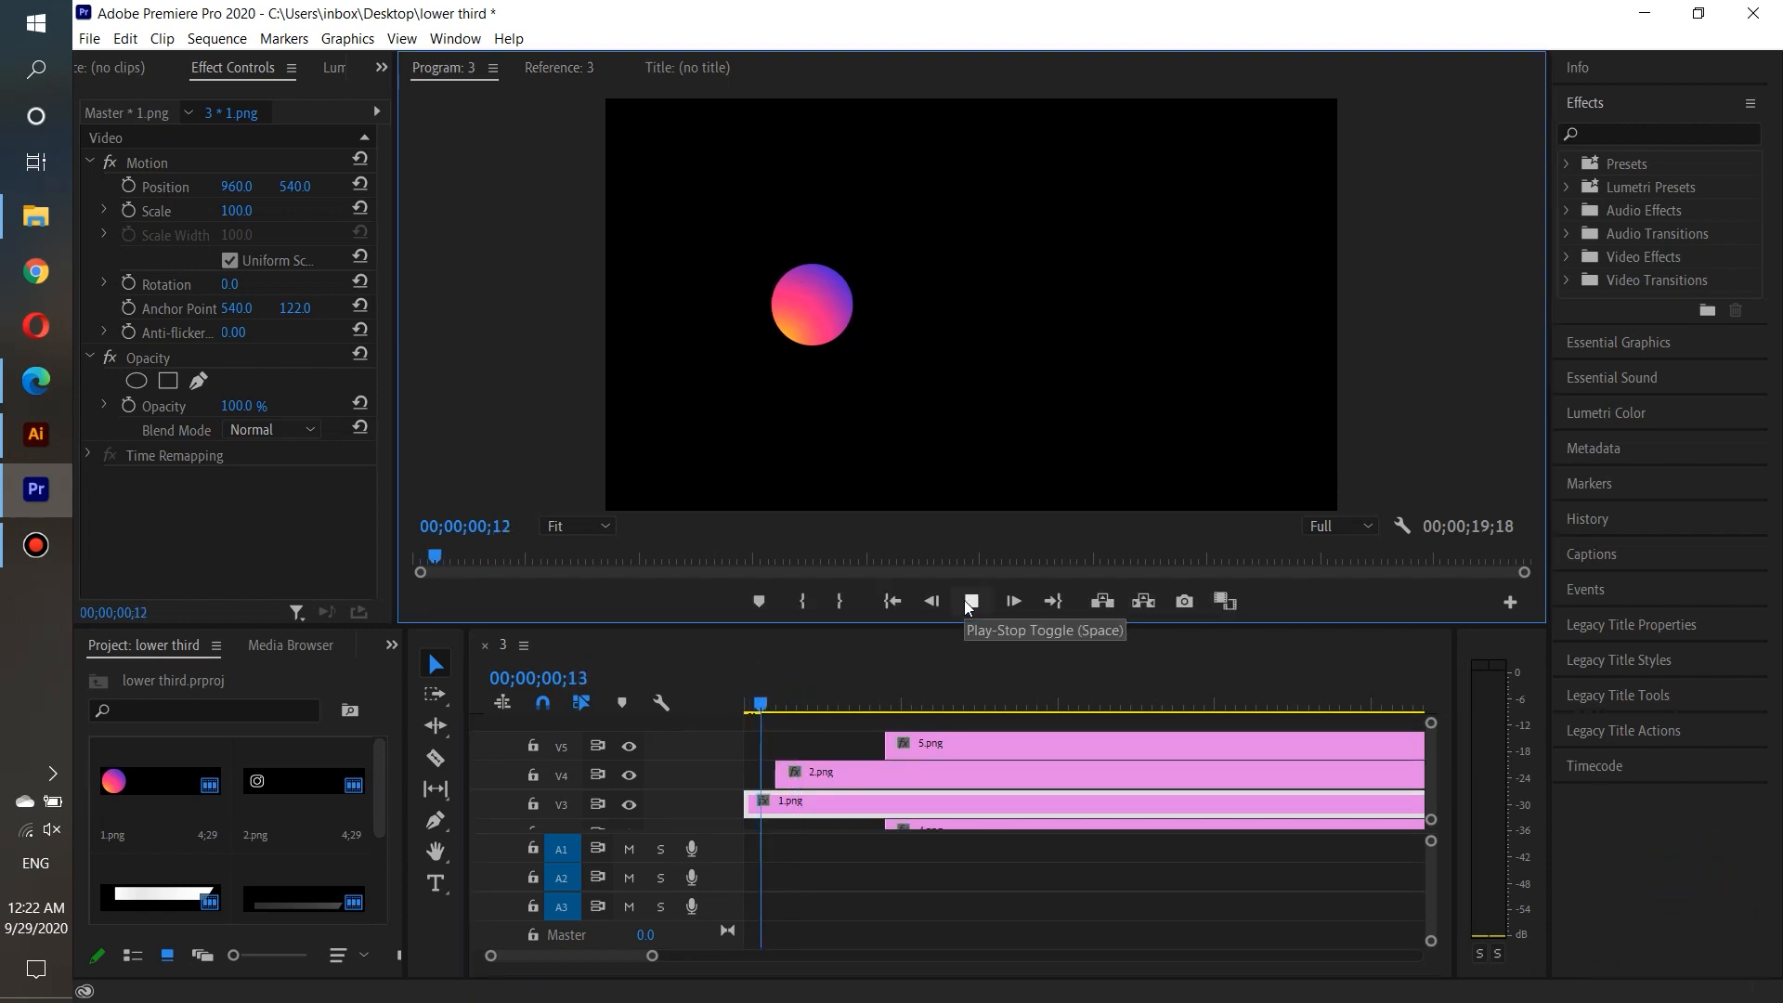
Step: Extend the start of 2.png still closer to the start of 1.png and play the sequence from the beginning
{"action": "left_click_drag", "start_coordinate": [776, 775], "coordinate": [763, 774]}
{"action": "left_click", "coordinate": [766, 701]}
{"action": "left_click", "coordinate": [971, 602]}
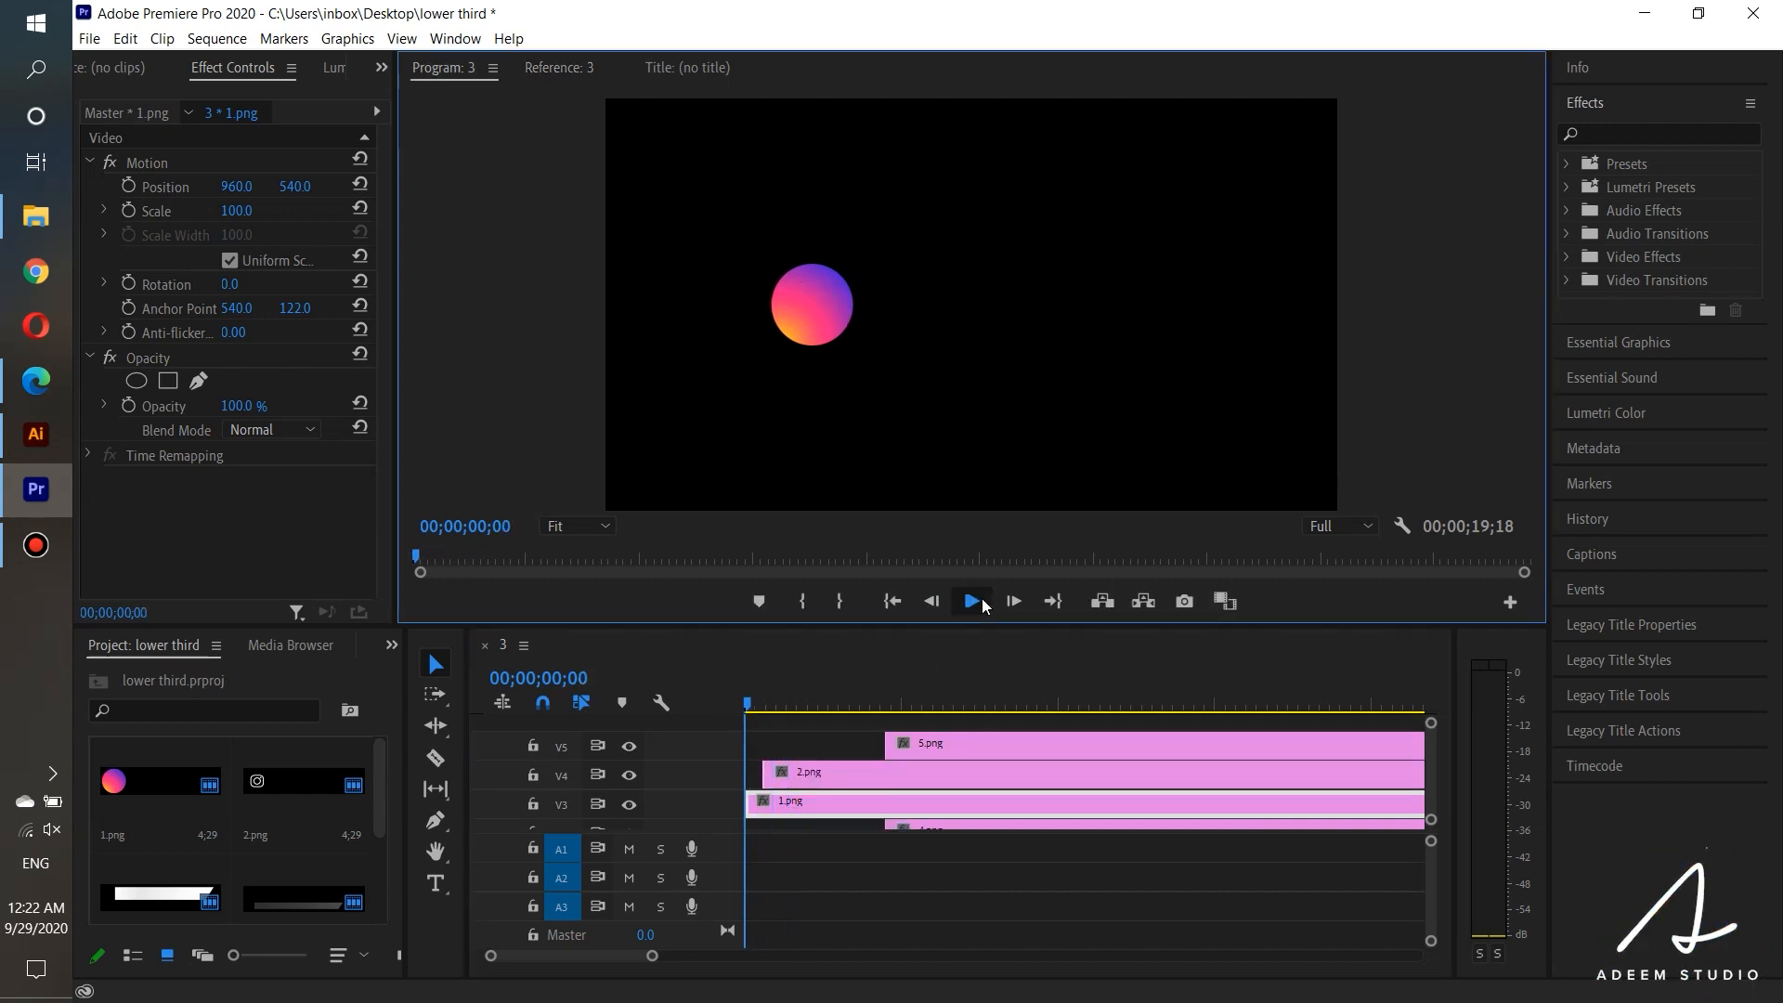
{"action": "left_click", "coordinate": [984, 606]}
Step: Adjust the clip starts so 3.png and 4.png begin soon after the icon and 5.png begins at 00;00;02;28, previewing the timing
{"action": "scroll", "coordinate": [939, 771], "scroll_direction": "down", "scroll_amount": 2}
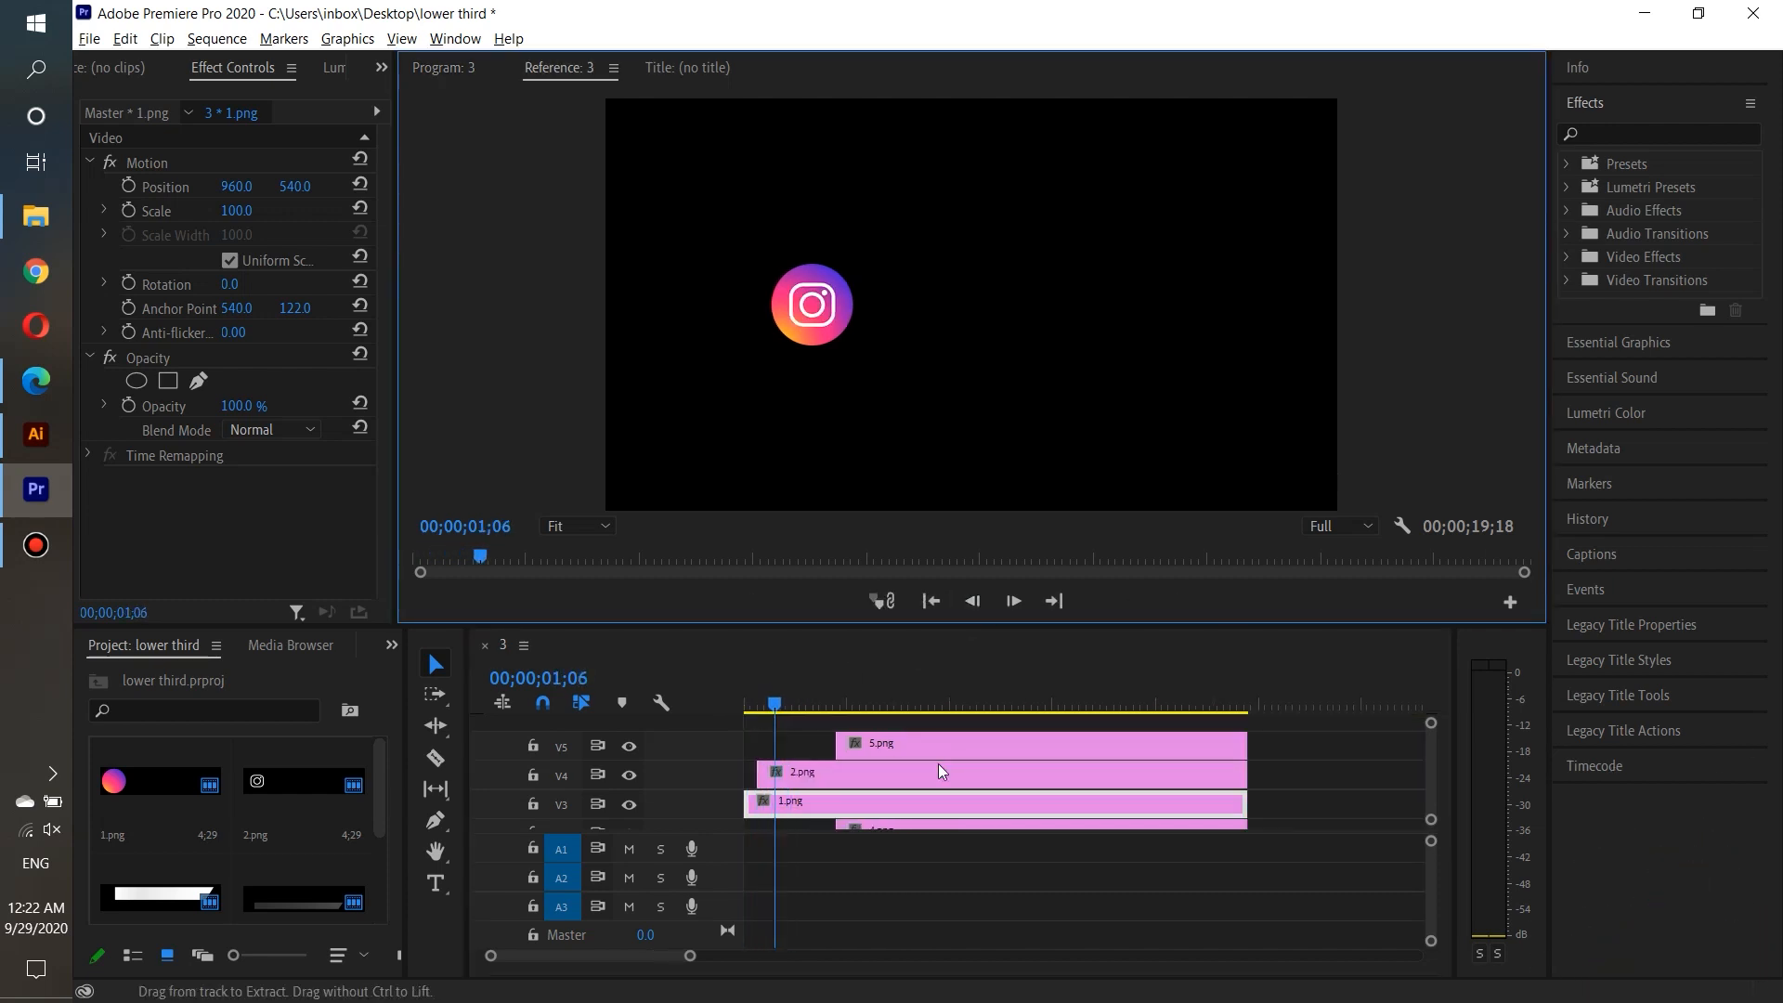
{"action": "scroll", "coordinate": [910, 778], "scroll_direction": "down", "scroll_amount": 2}
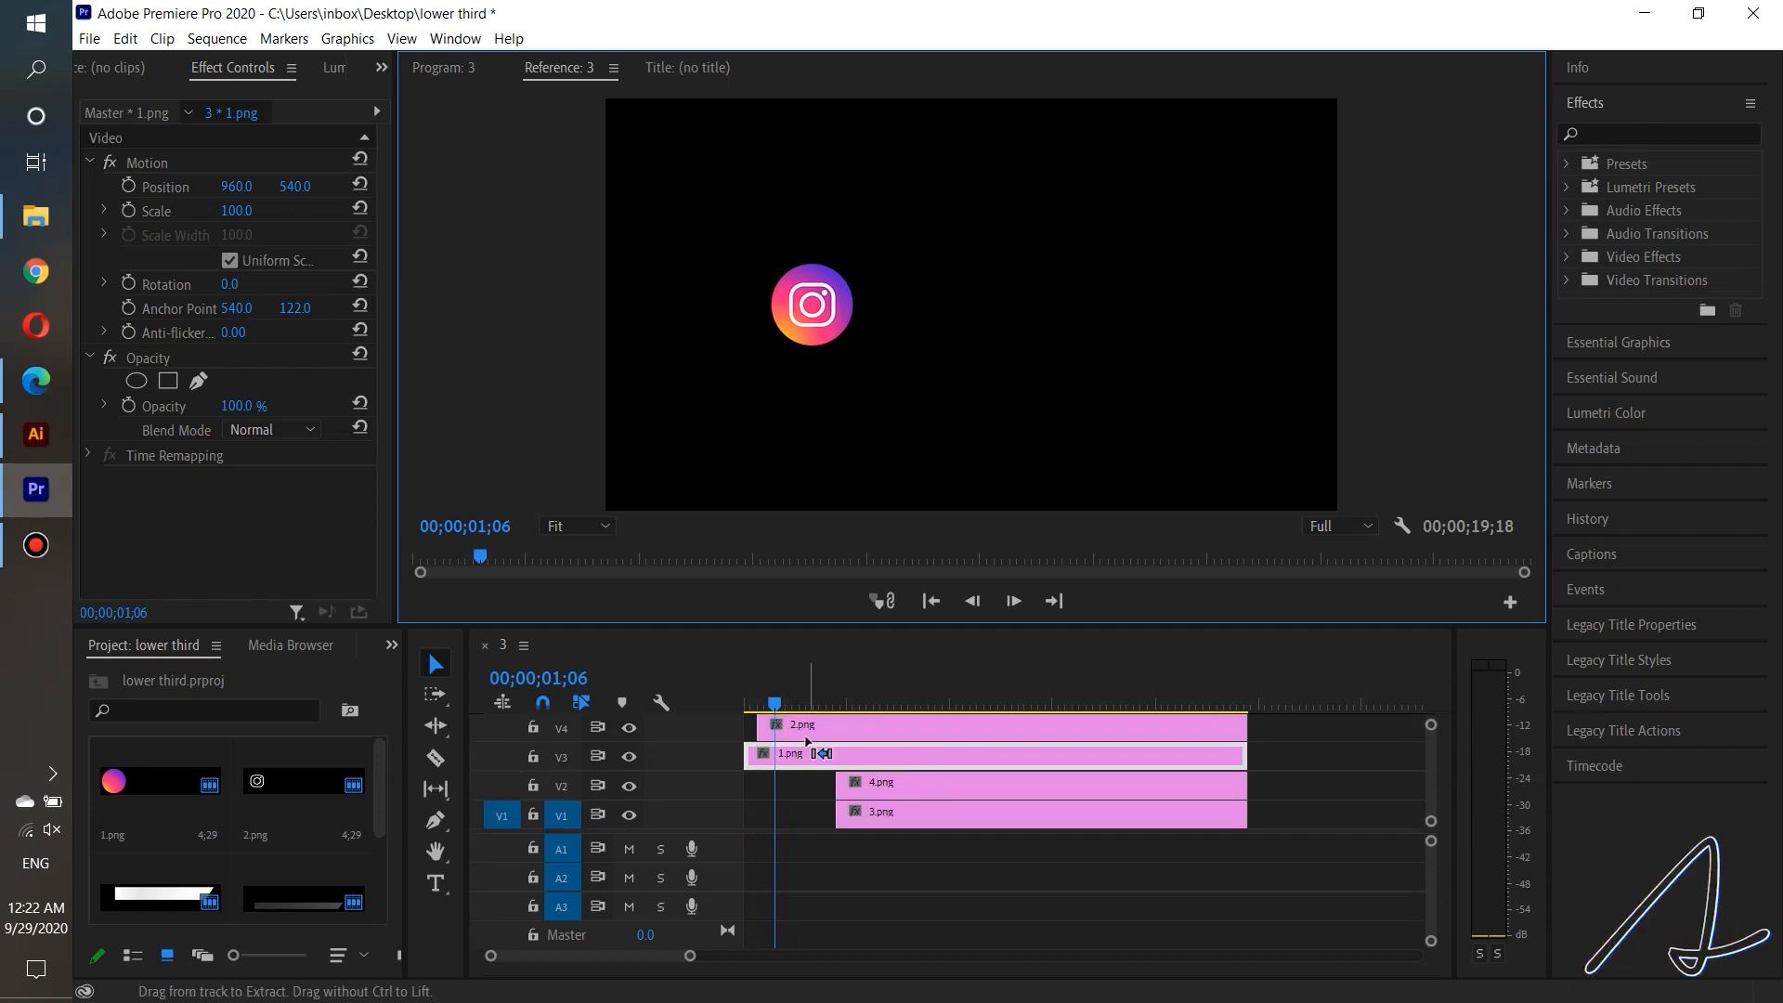
{"action": "scroll", "coordinate": [804, 753], "scroll_direction": "up", "scroll_amount": 1}
{"action": "left_click_drag", "start_coordinate": [789, 702], "coordinate": [784, 701]}
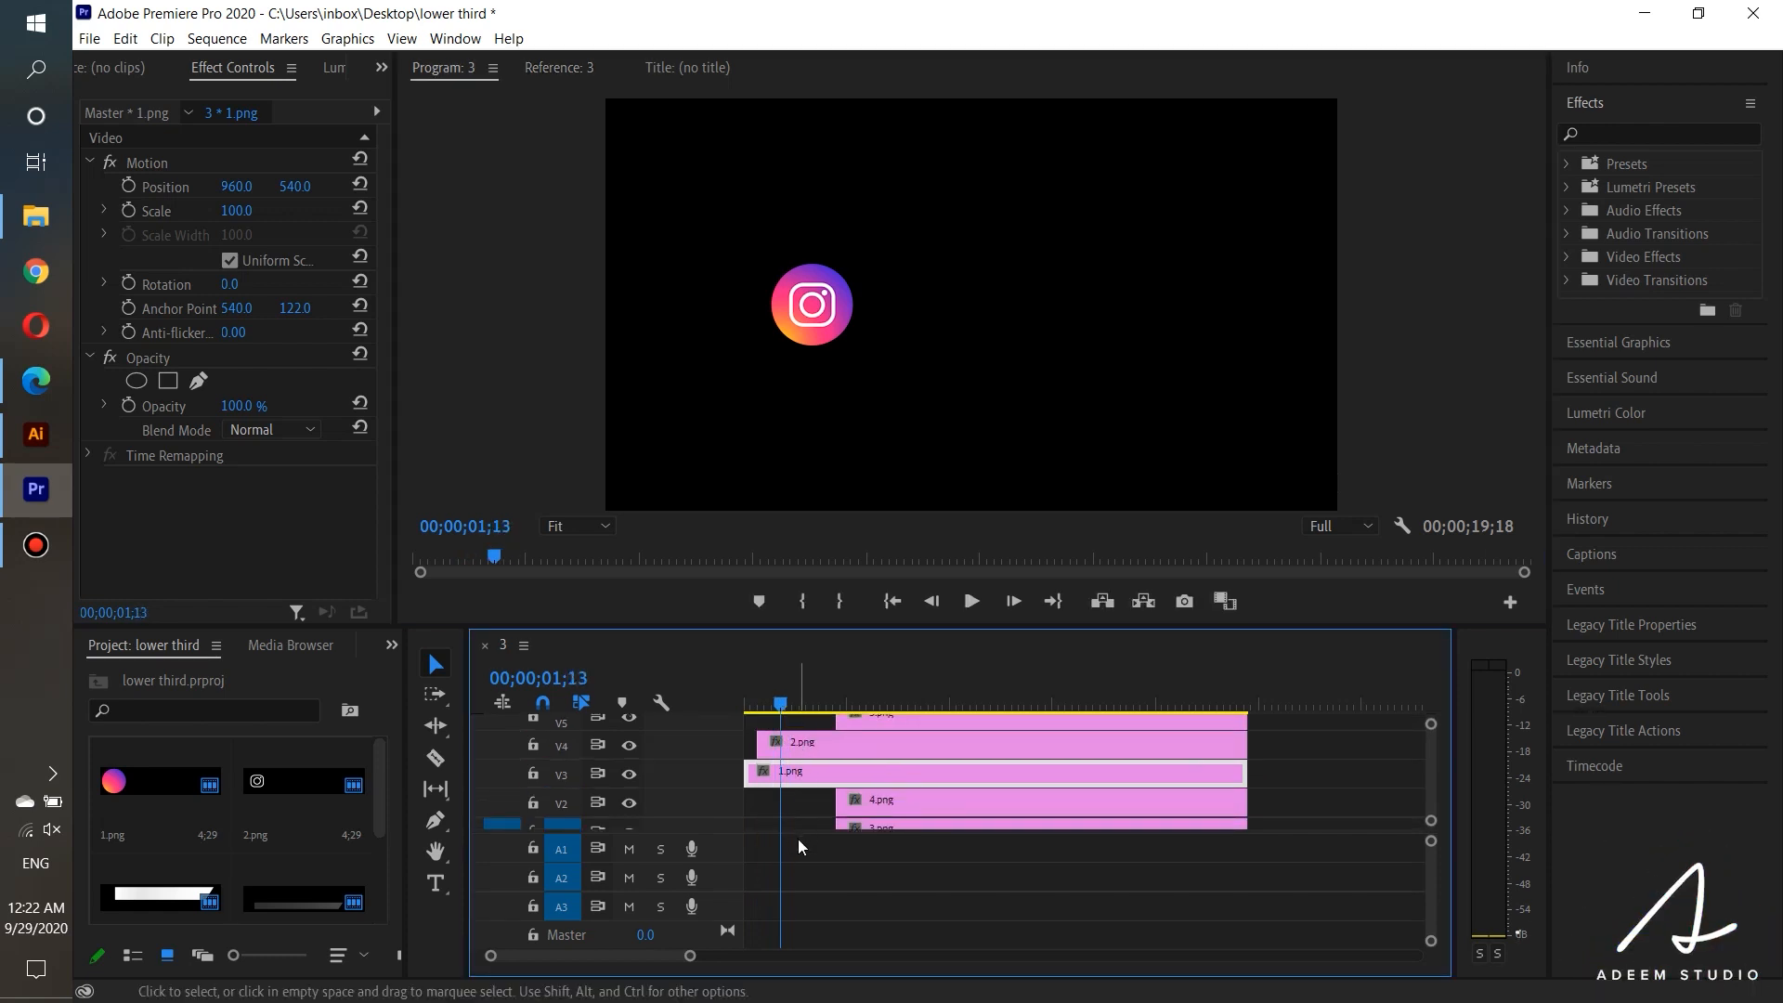
{"action": "left_click_drag", "start_coordinate": [814, 800], "coordinate": [773, 818]}
{"action": "left_click", "coordinate": [778, 787]}
{"action": "mouse_move", "coordinate": [778, 702]}
{"action": "left_mouse_down"}
{"action": "mouse_move", "coordinate": [756, 698]}
{"action": "mouse_move", "coordinate": [808, 692]}
{"action": "mouse_move", "coordinate": [838, 736]}
{"action": "mouse_move", "coordinate": [806, 698]}
{"action": "mouse_move", "coordinate": [840, 698]}
{"action": "mouse_move", "coordinate": [781, 698]}
{"action": "left_mouse_up"}
{"action": "scroll", "coordinate": [828, 763], "scroll_direction": "up", "scroll_amount": 1}
{"action": "left_click", "coordinate": [961, 602]}
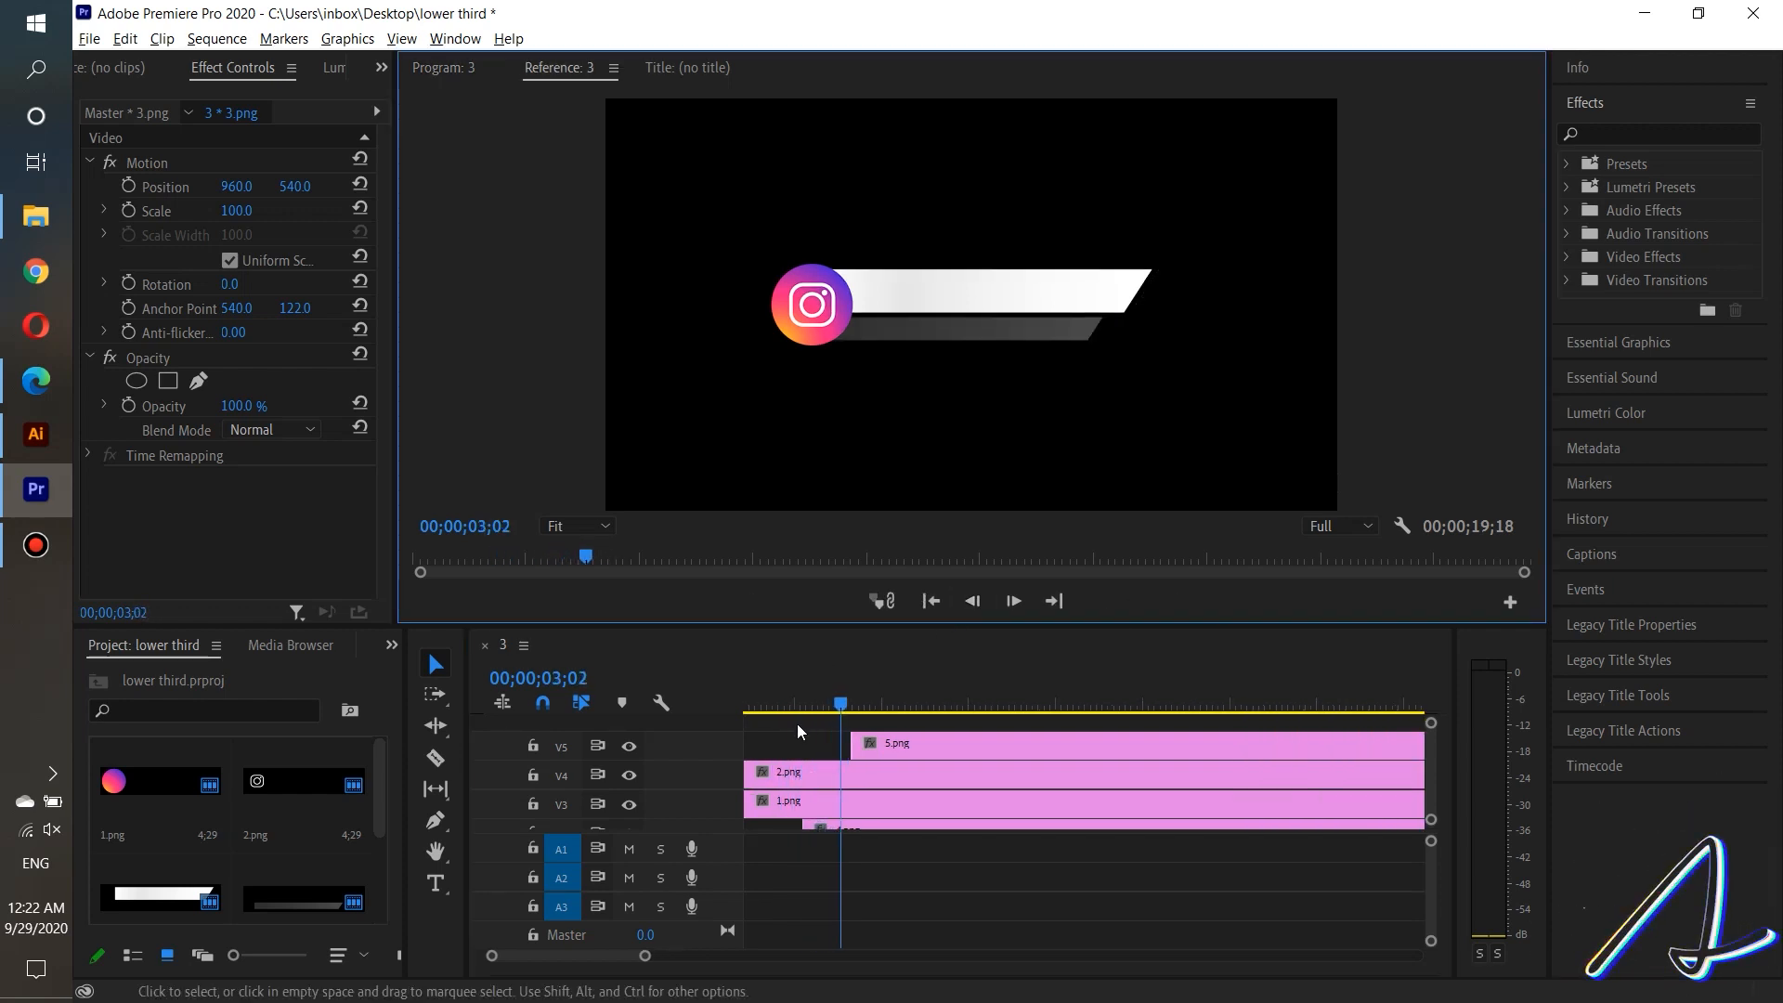
{"action": "left_click_drag", "start_coordinate": [840, 705], "coordinate": [859, 743]}
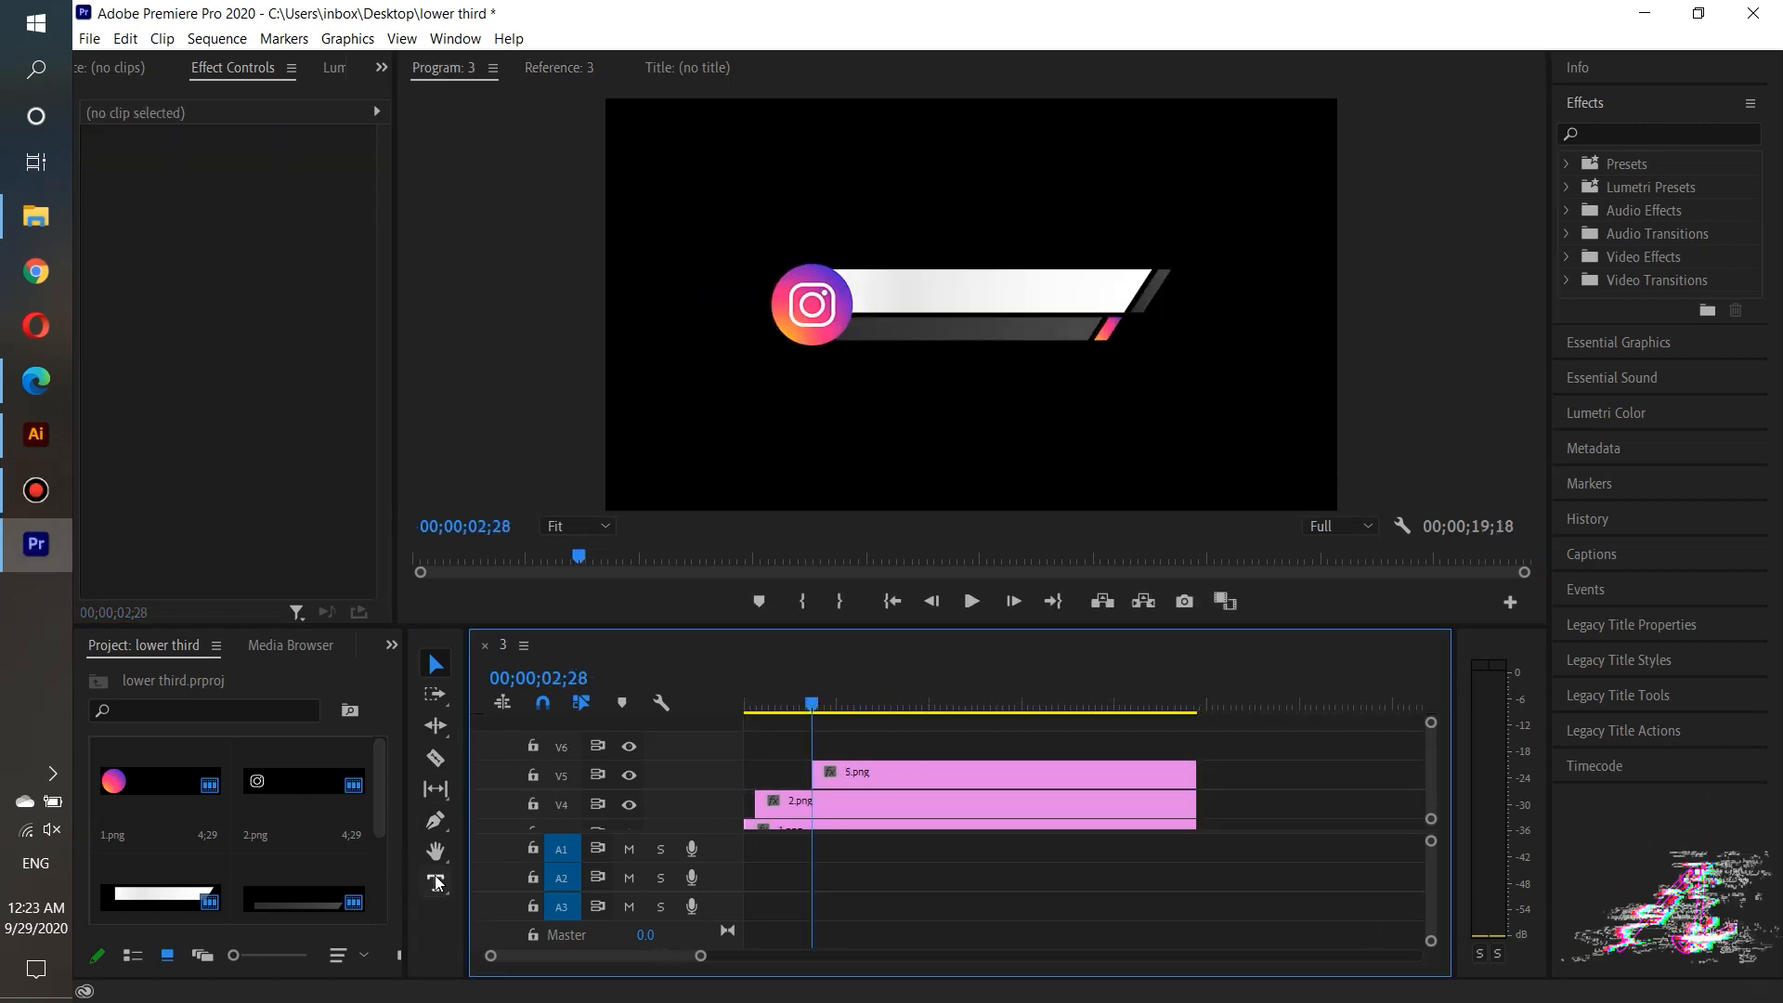
Step: Add the text ADEEM STUDIO below the bars at 00;00;02;28 with the Type tool
{"action": "left_click", "coordinate": [437, 882]}
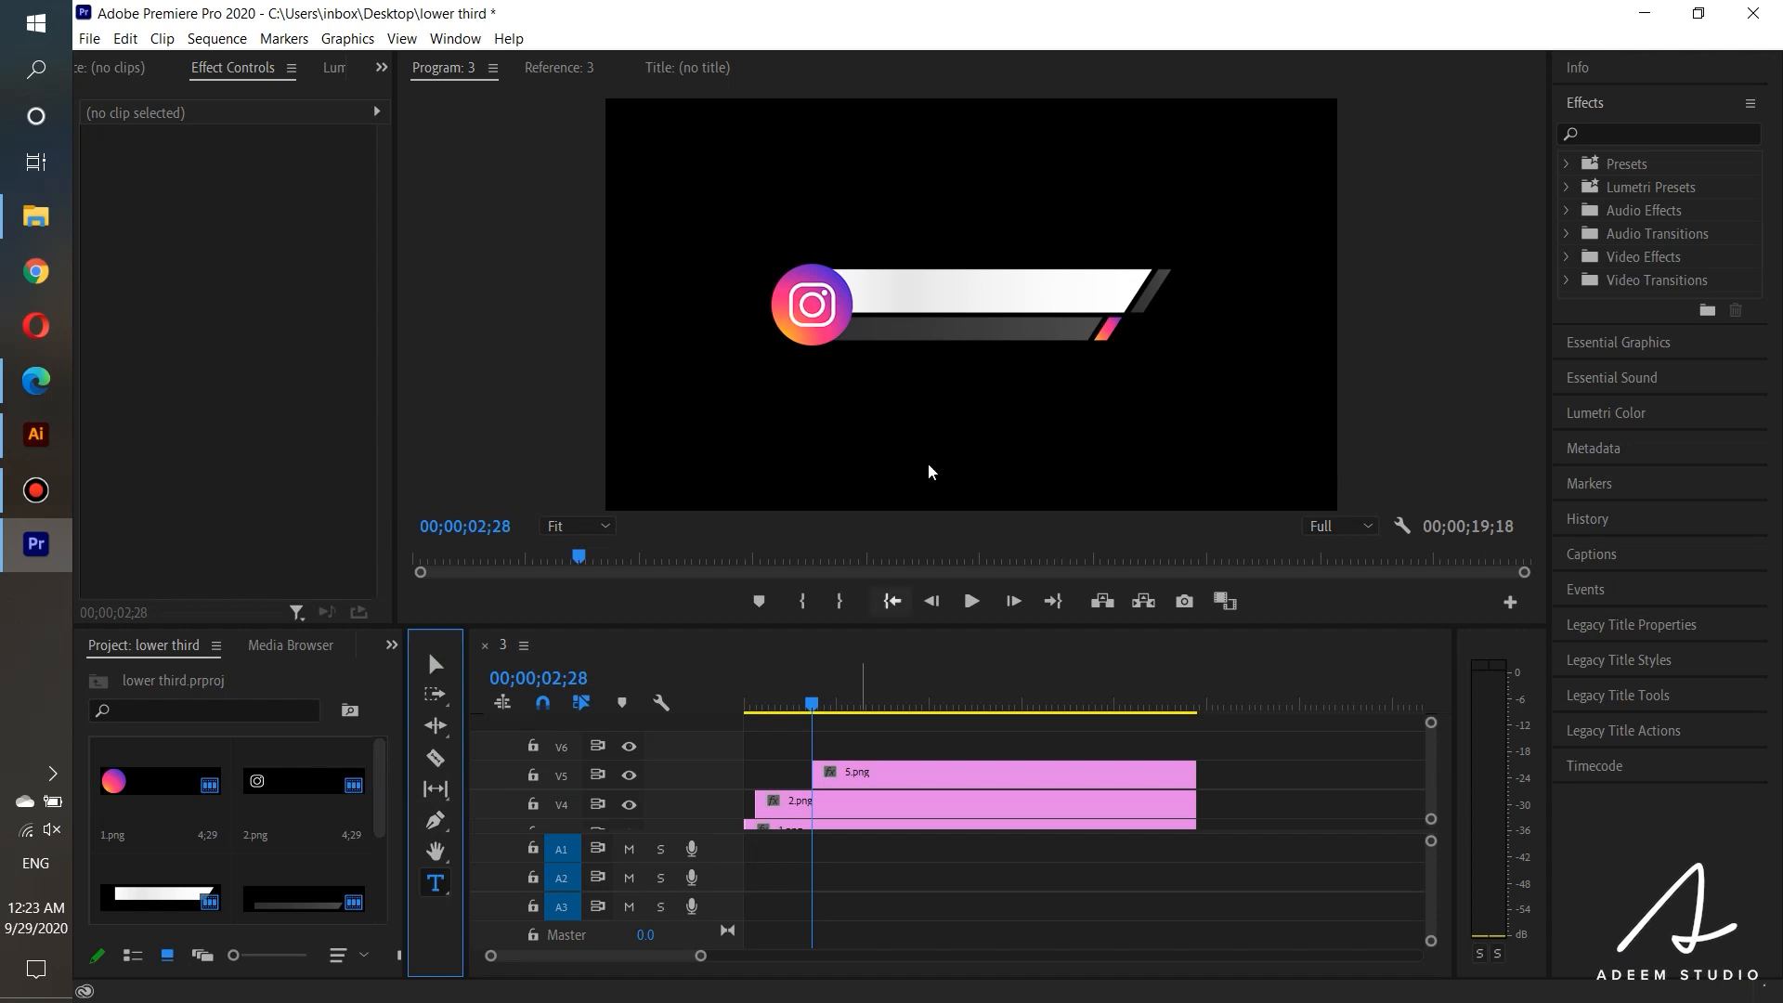
{"action": "left_click", "coordinate": [889, 395]}
{"action": "type", "text": "AD"}
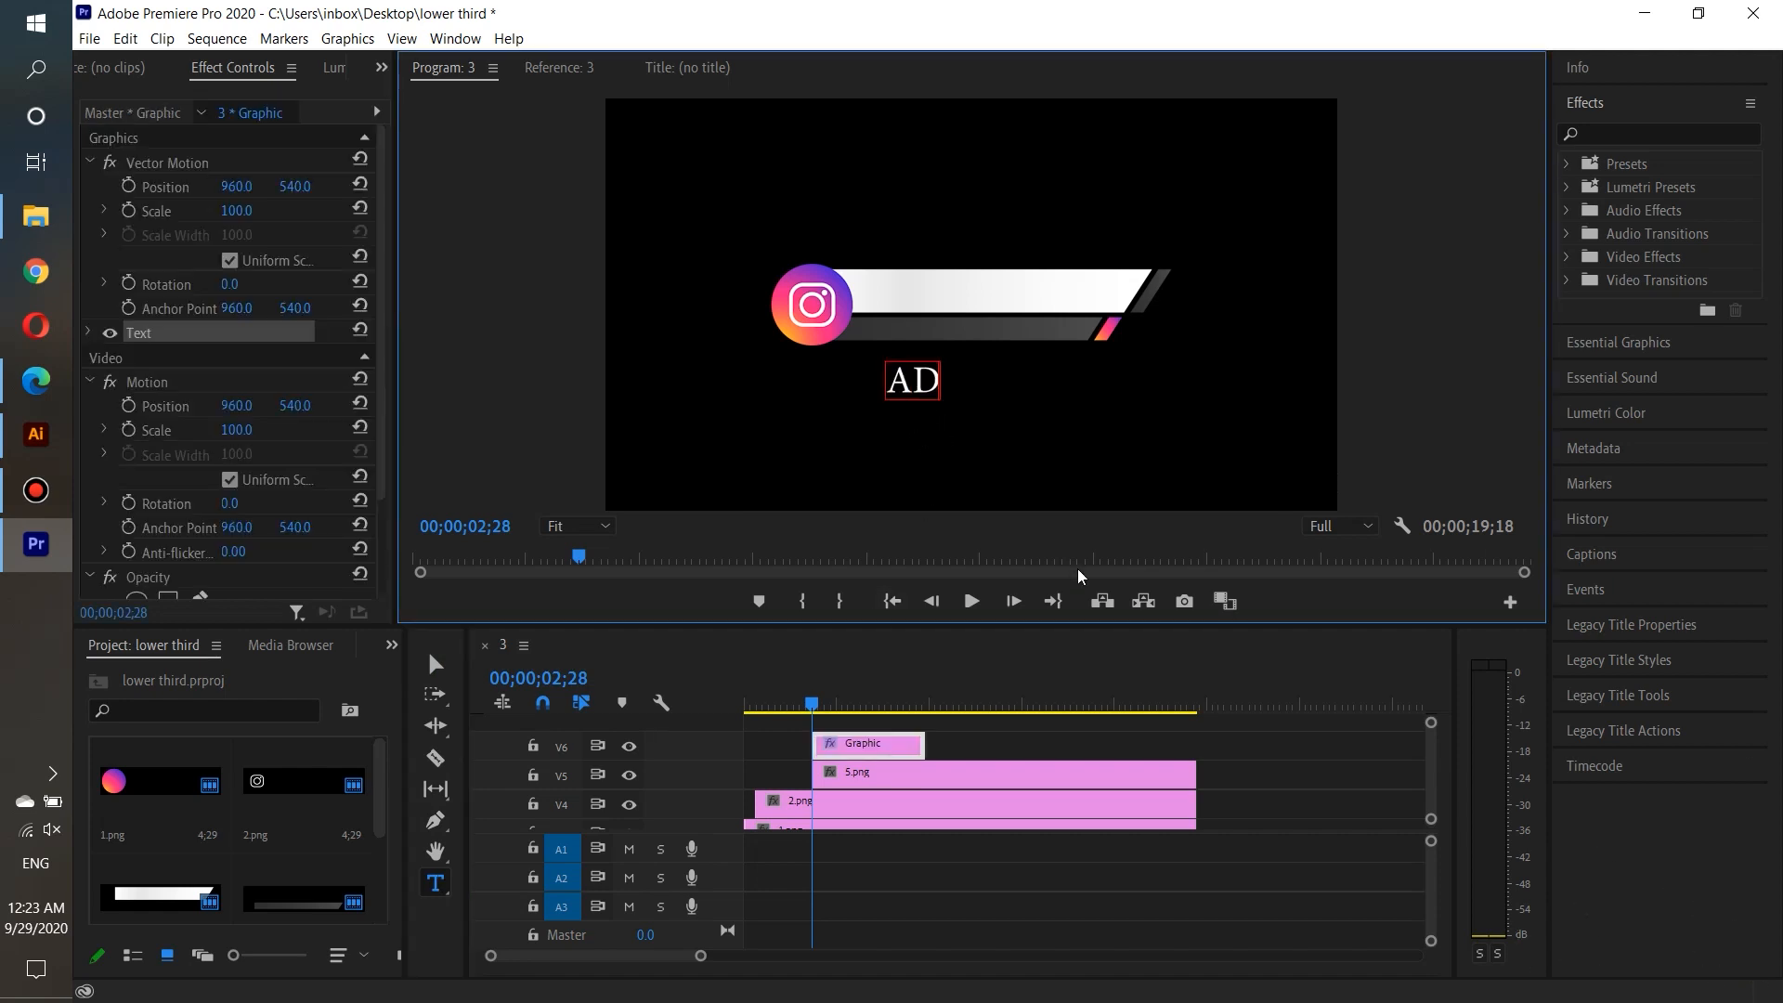
{"action": "type", "text": "EEM STUDIO"}
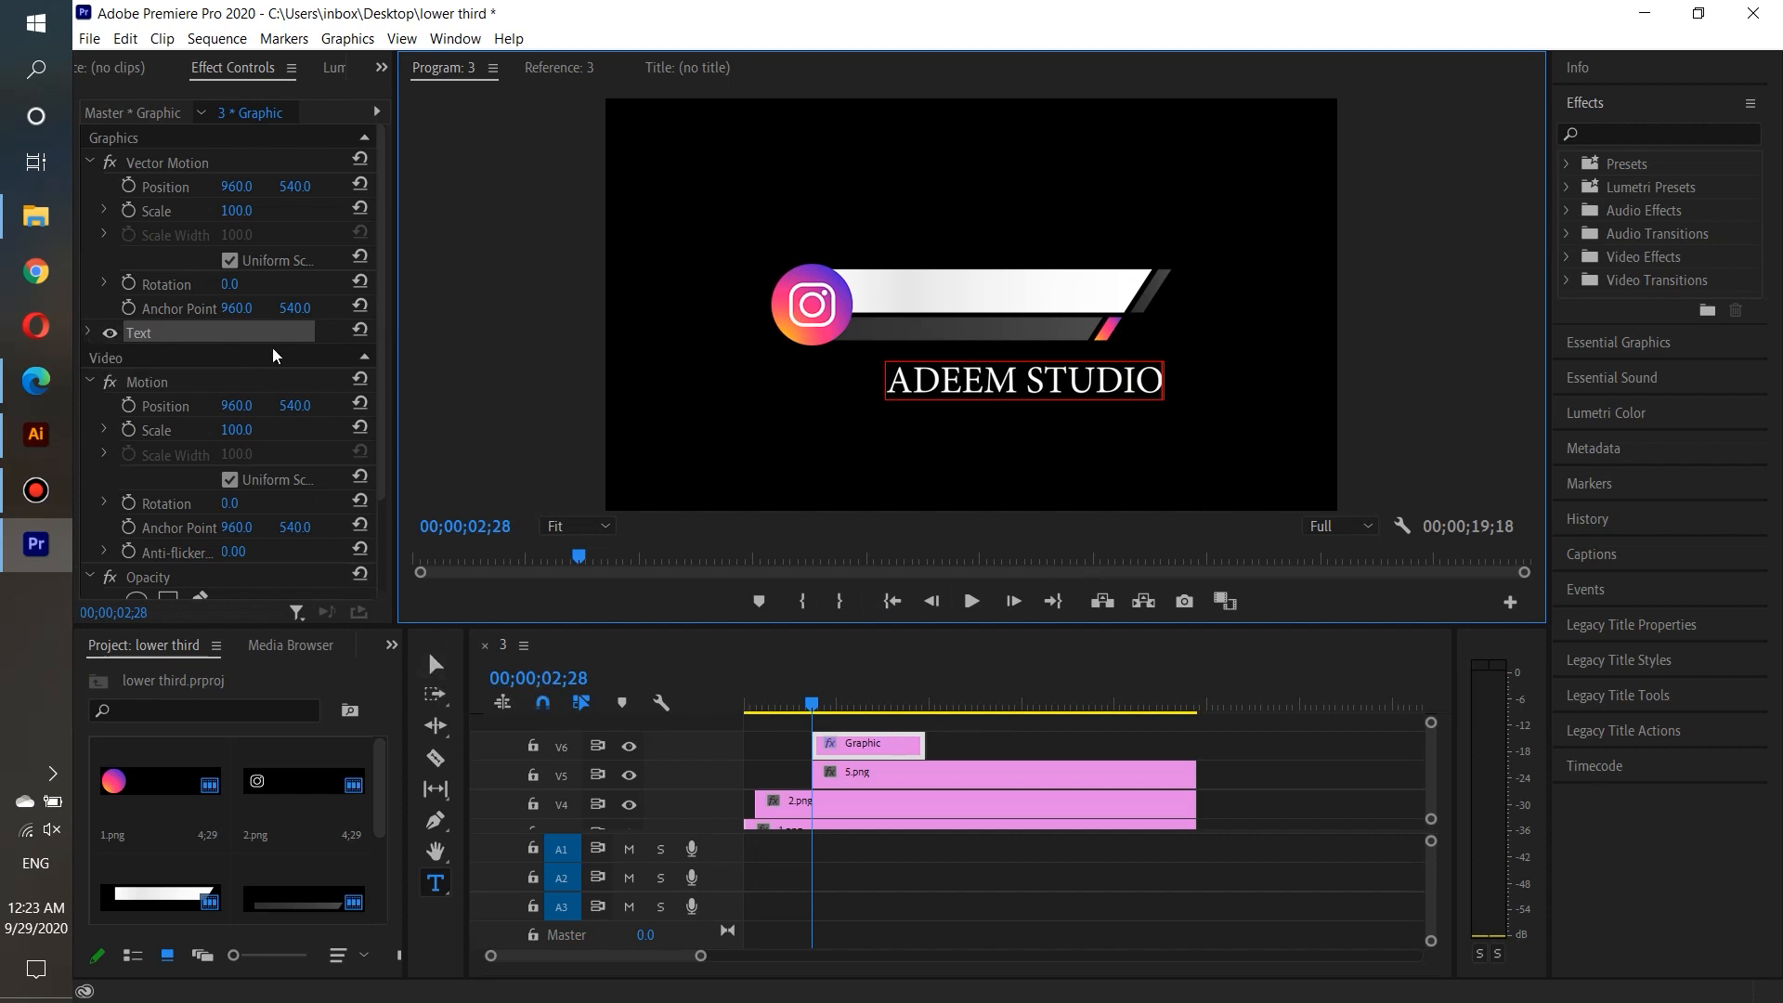
Step: Try to change the font of the ADEEM STUDIO text to Proxima Nova Bold
{"action": "left_click", "coordinate": [87, 332]}
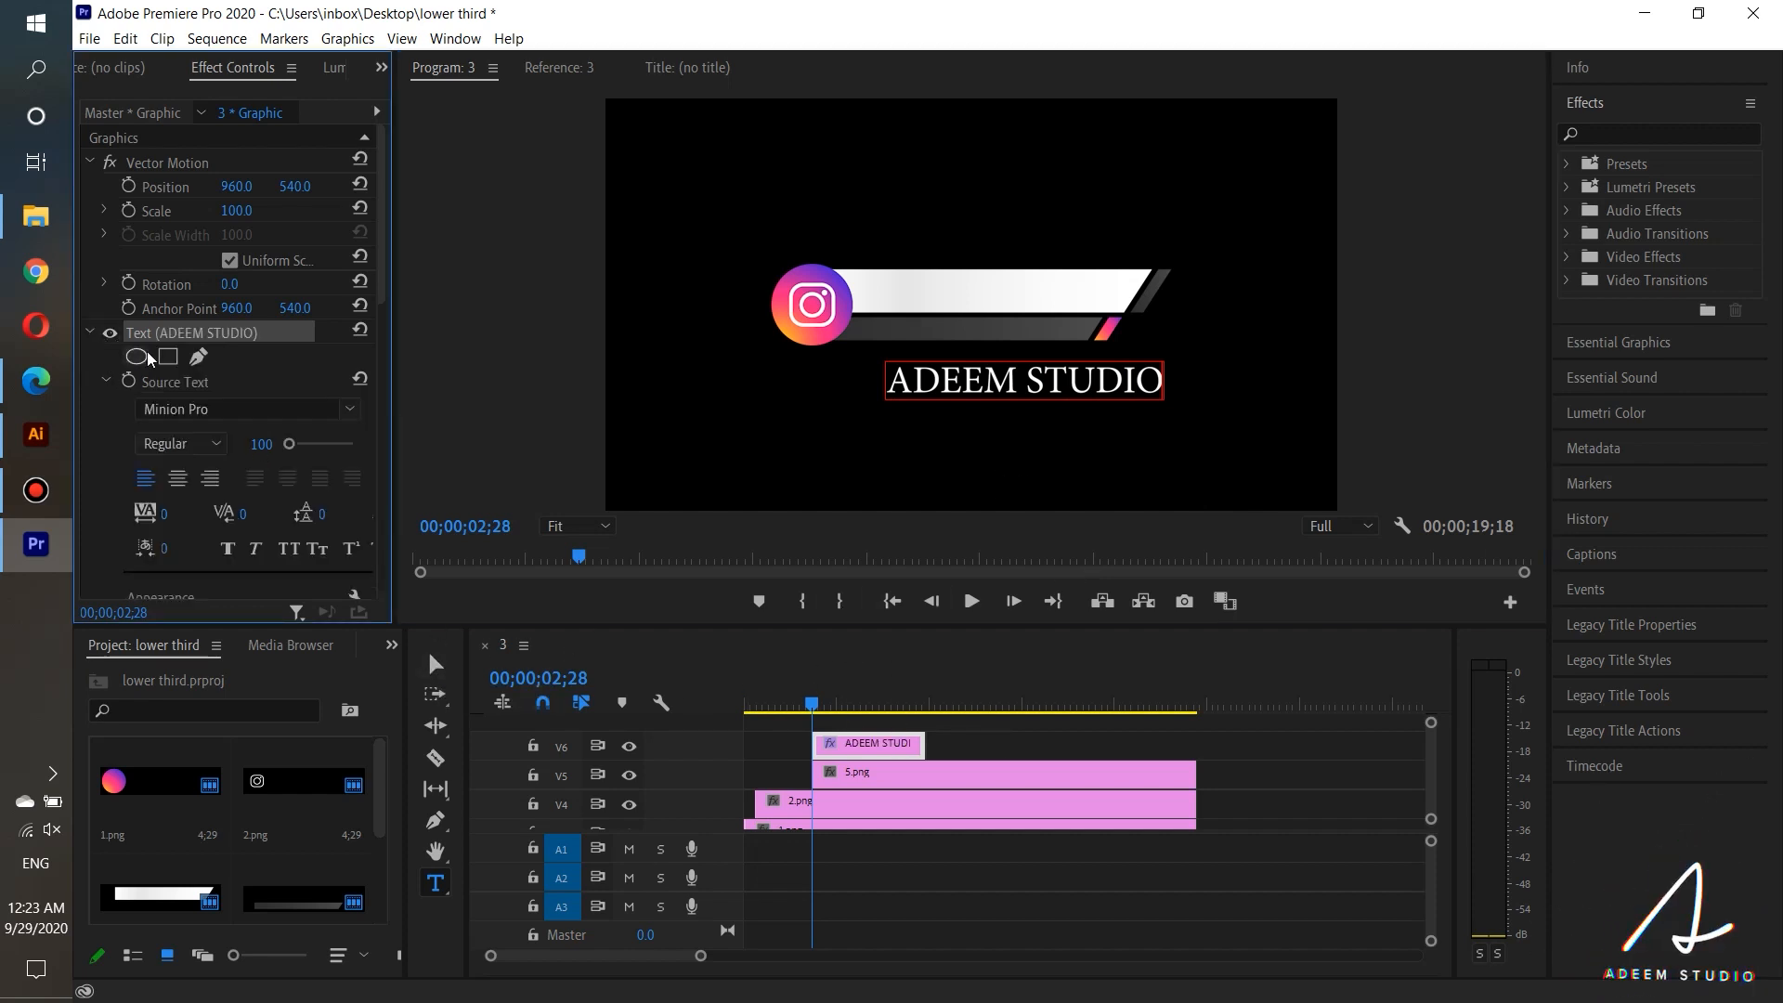
{"action": "left_click", "coordinate": [247, 408]}
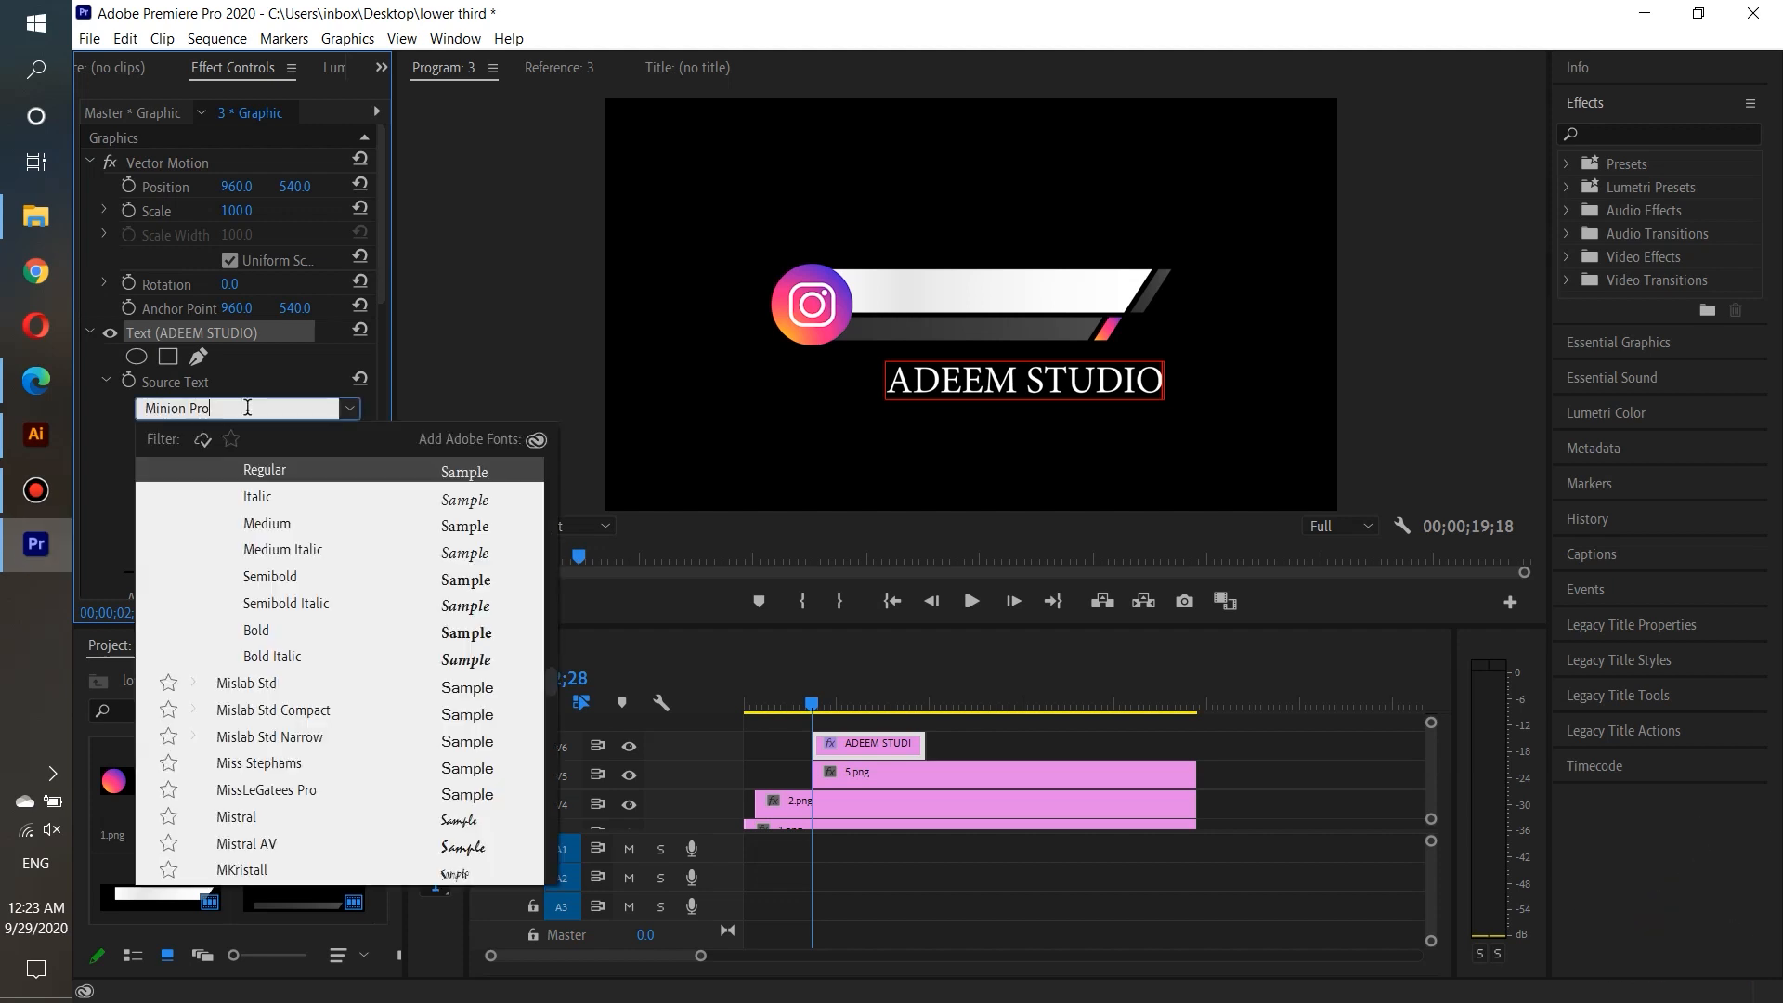
{"action": "key", "text": "BackSpace"}
{"action": "key", "text": "BackSpace"}
{"action": "key", "text": "BackSpace"}
{"action": "key", "text": "BackSpace"}
{"action": "key", "text": "BackSpace"}
{"action": "key", "text": "BackSpace"}
{"action": "key", "text": "BackSpace"}
{"action": "key", "text": "BackSpace"}
{"action": "key", "text": "BackSpace"}
{"action": "key", "text": "BackSpace"}
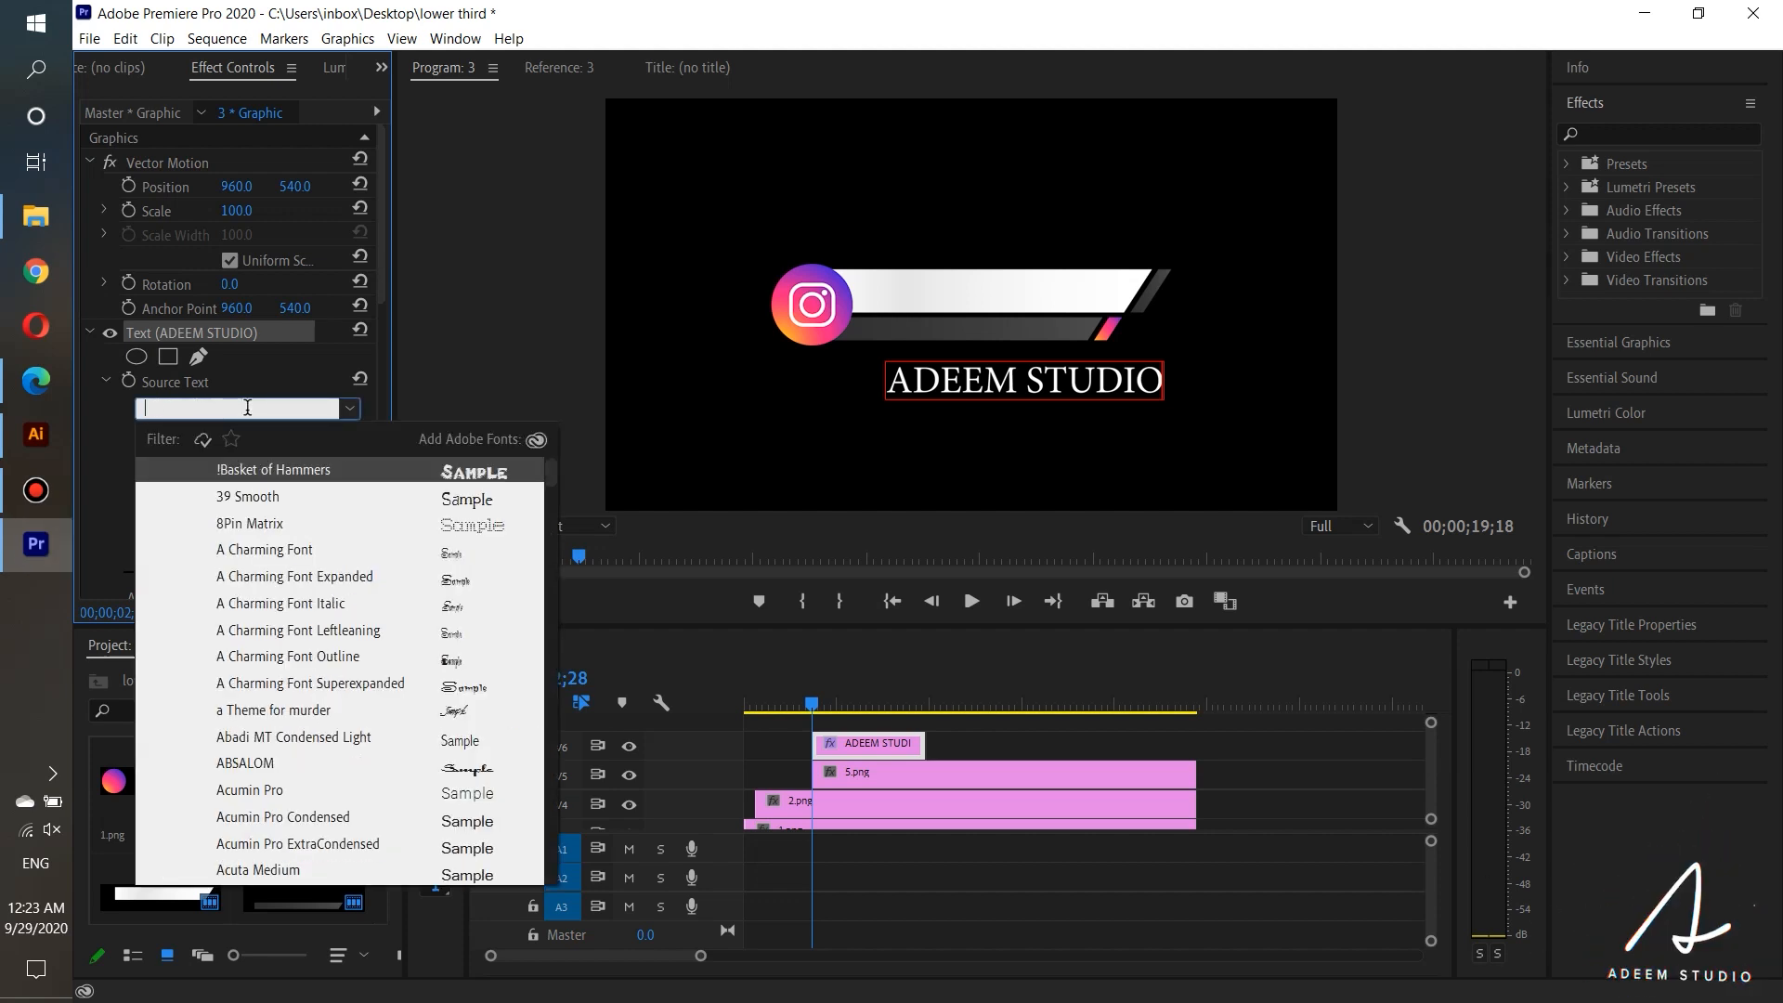
{"action": "type", "text": "PROXIM"}
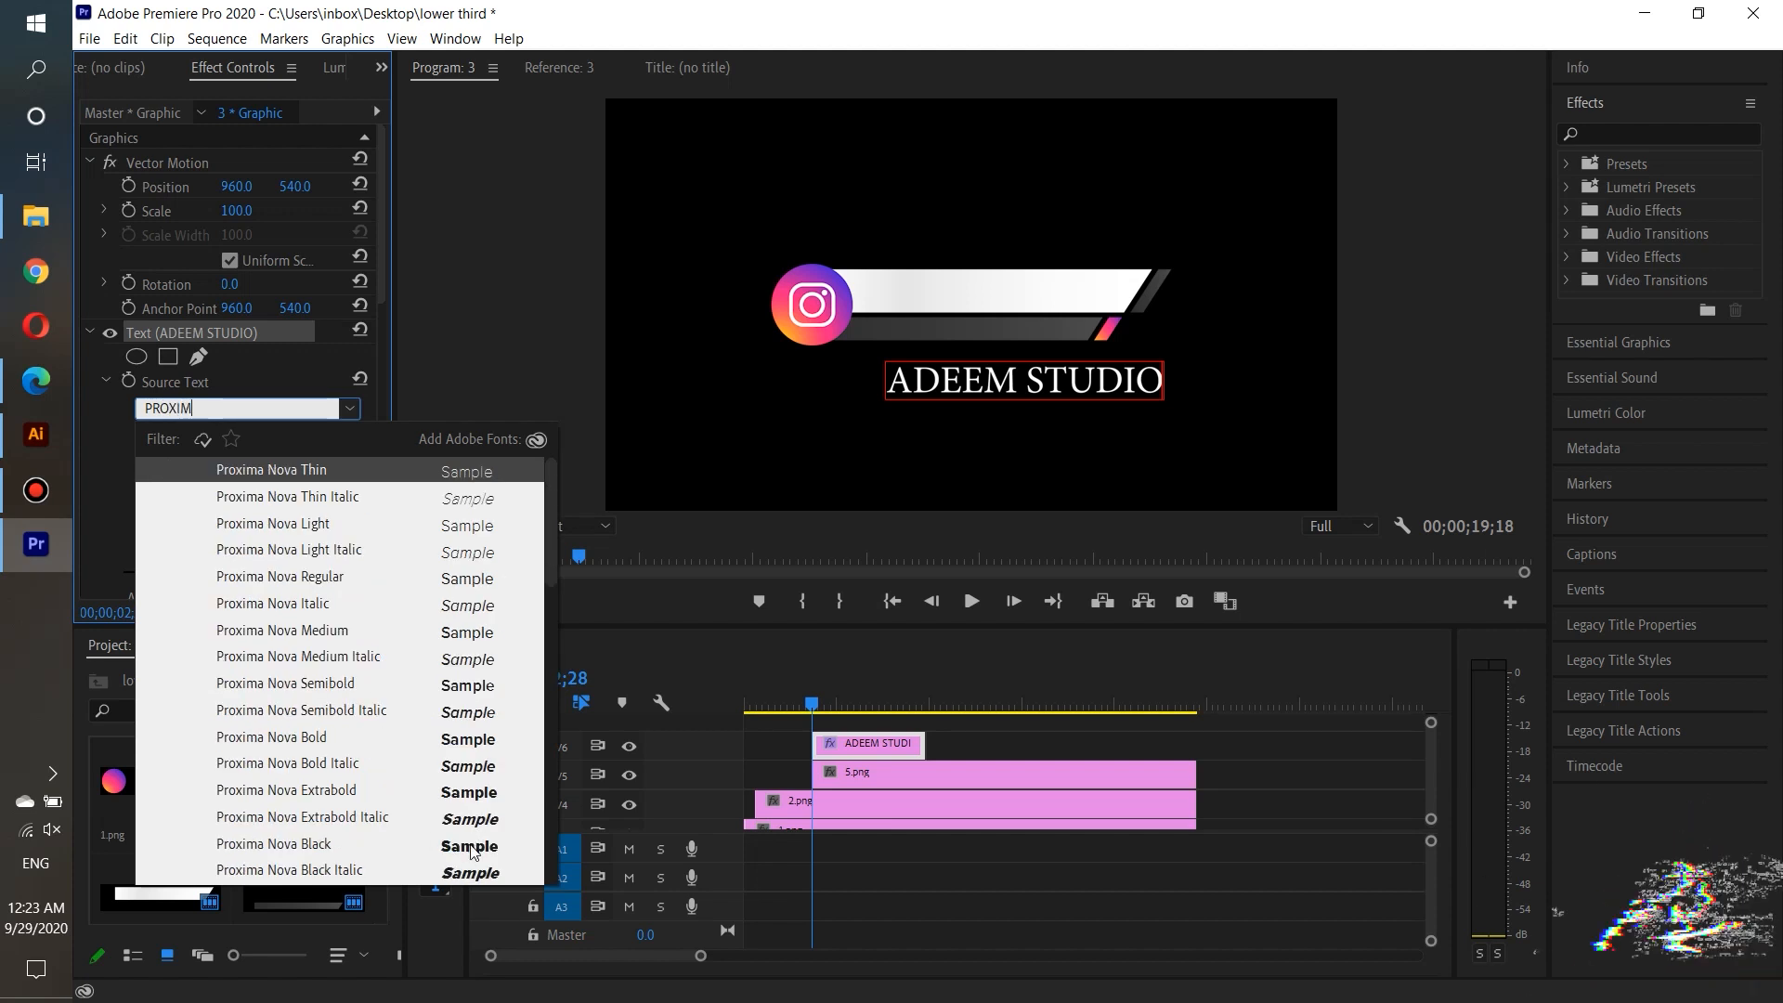
{"action": "left_click", "coordinate": [442, 740]}
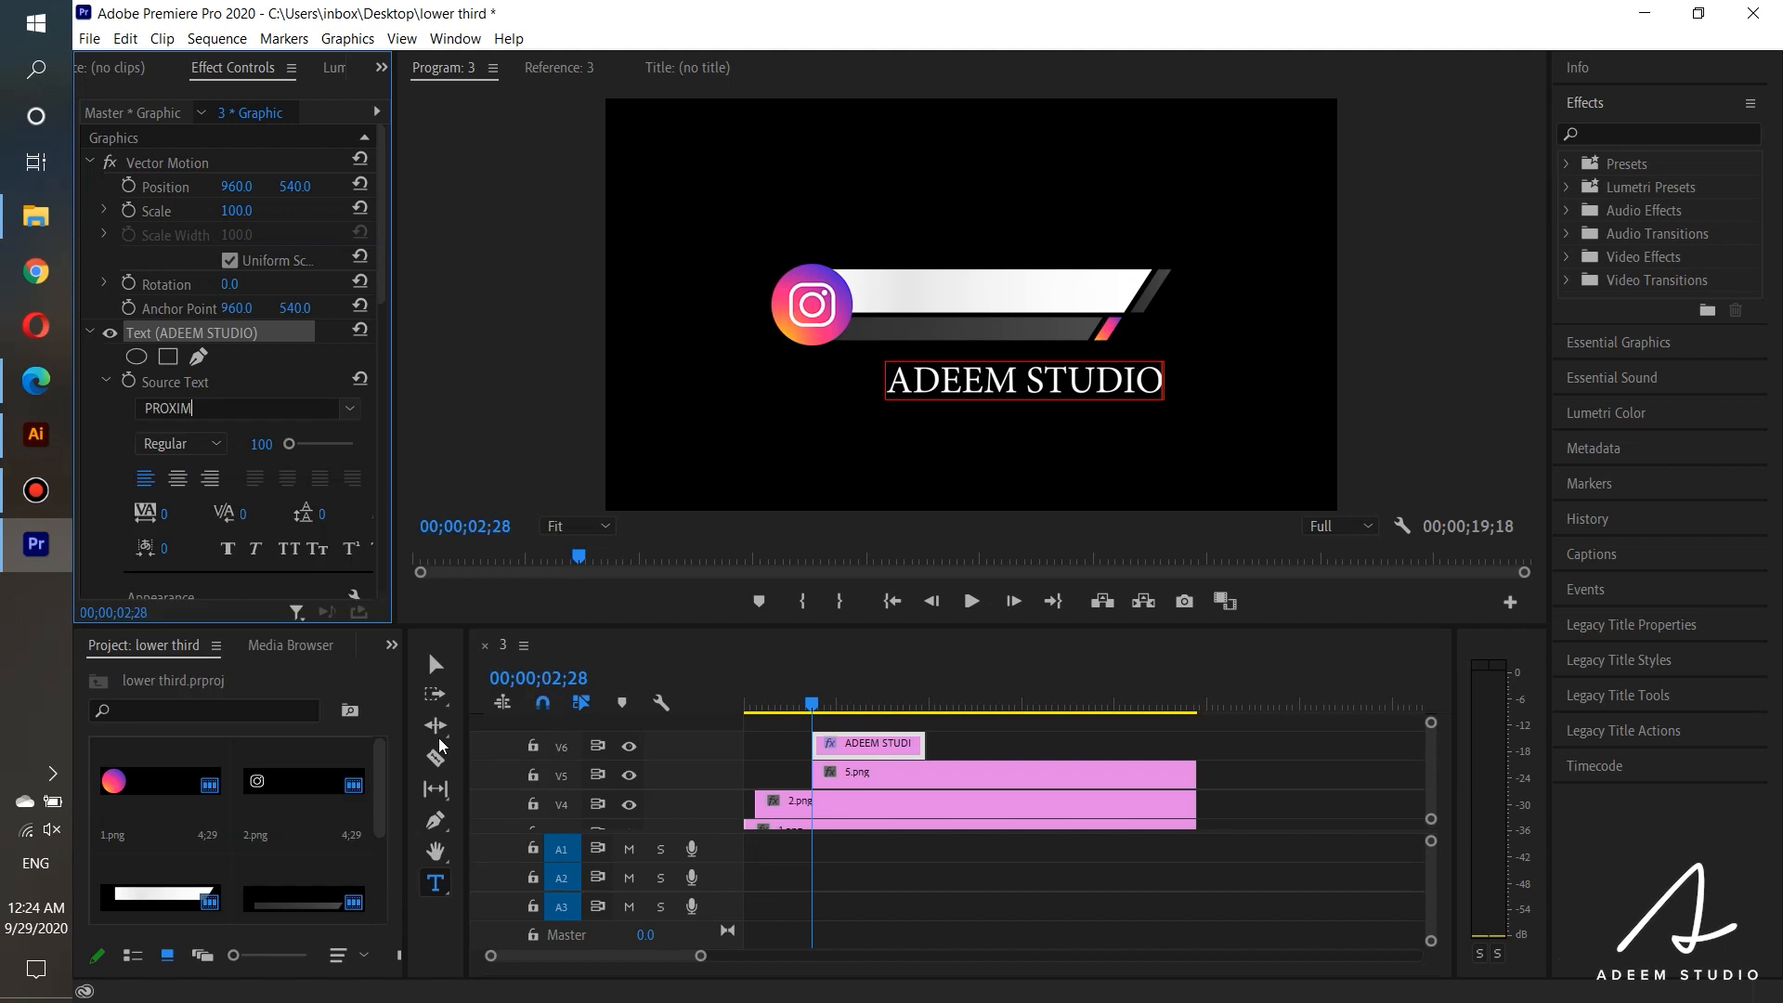
Step: Select the whole ADEEM STUDIO text and set its font to Proxima Nova Bold
{"action": "triple_click", "coordinate": [966, 390]}
{"action": "left_click", "coordinate": [195, 433]}
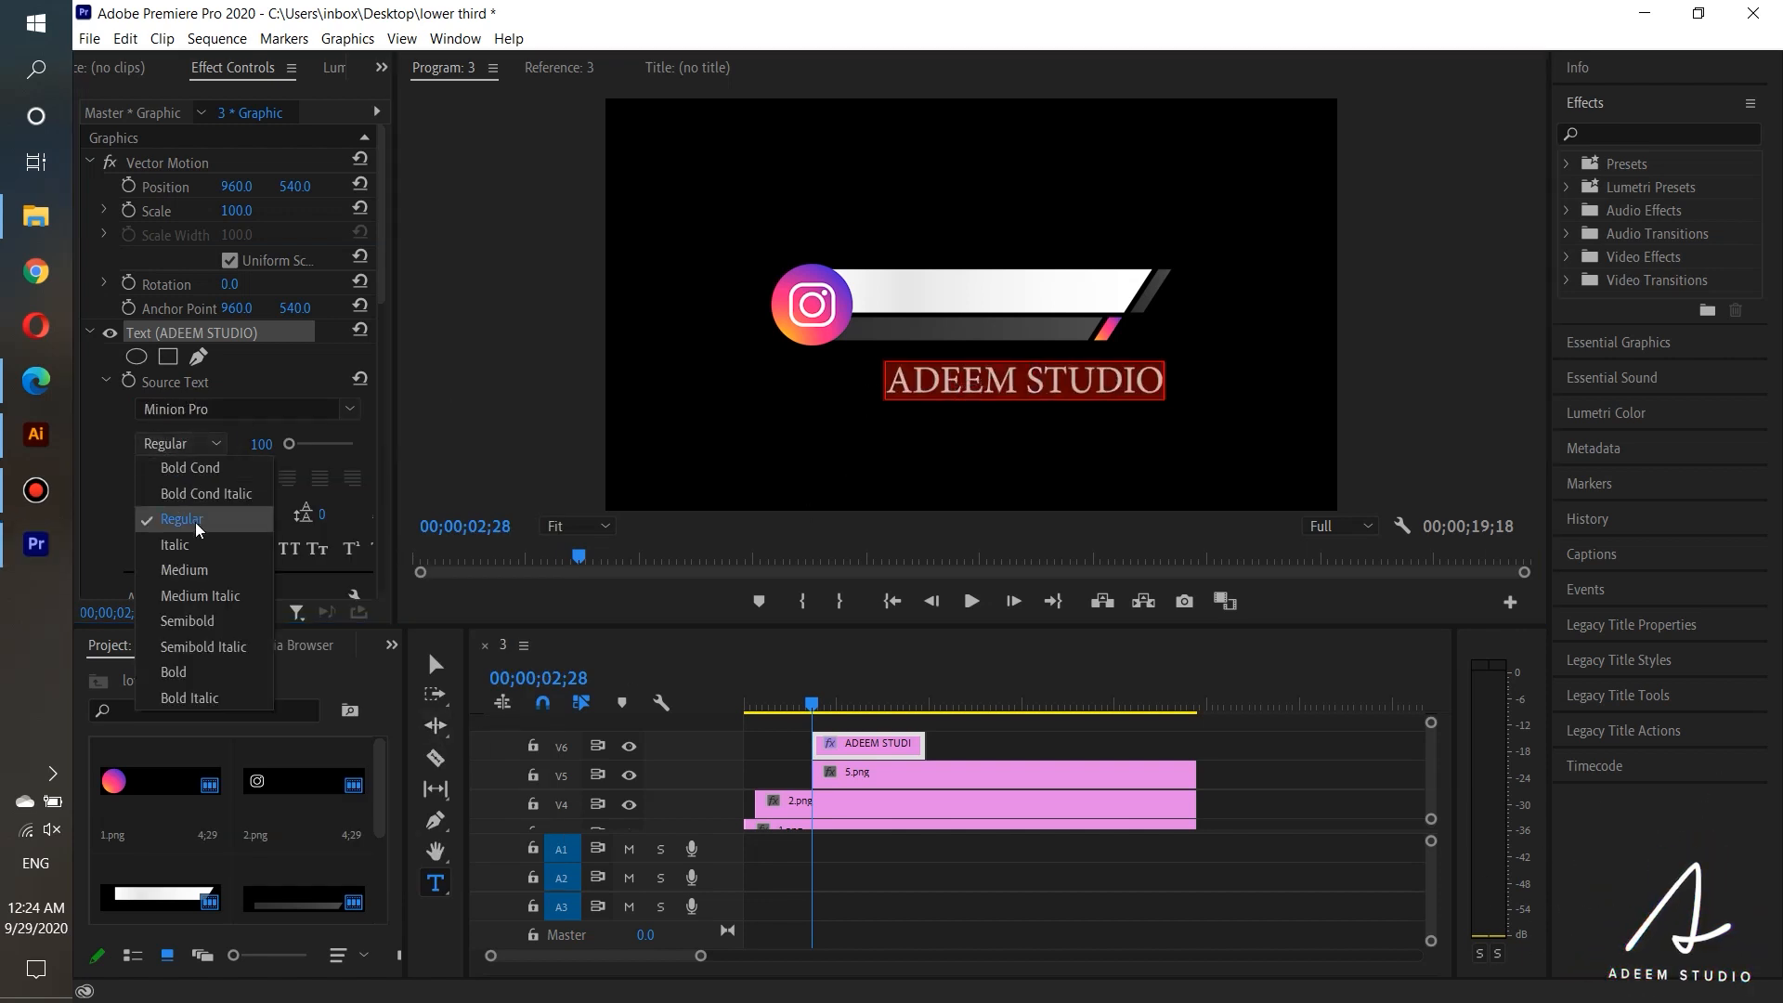
{"action": "left_click", "coordinate": [181, 666]}
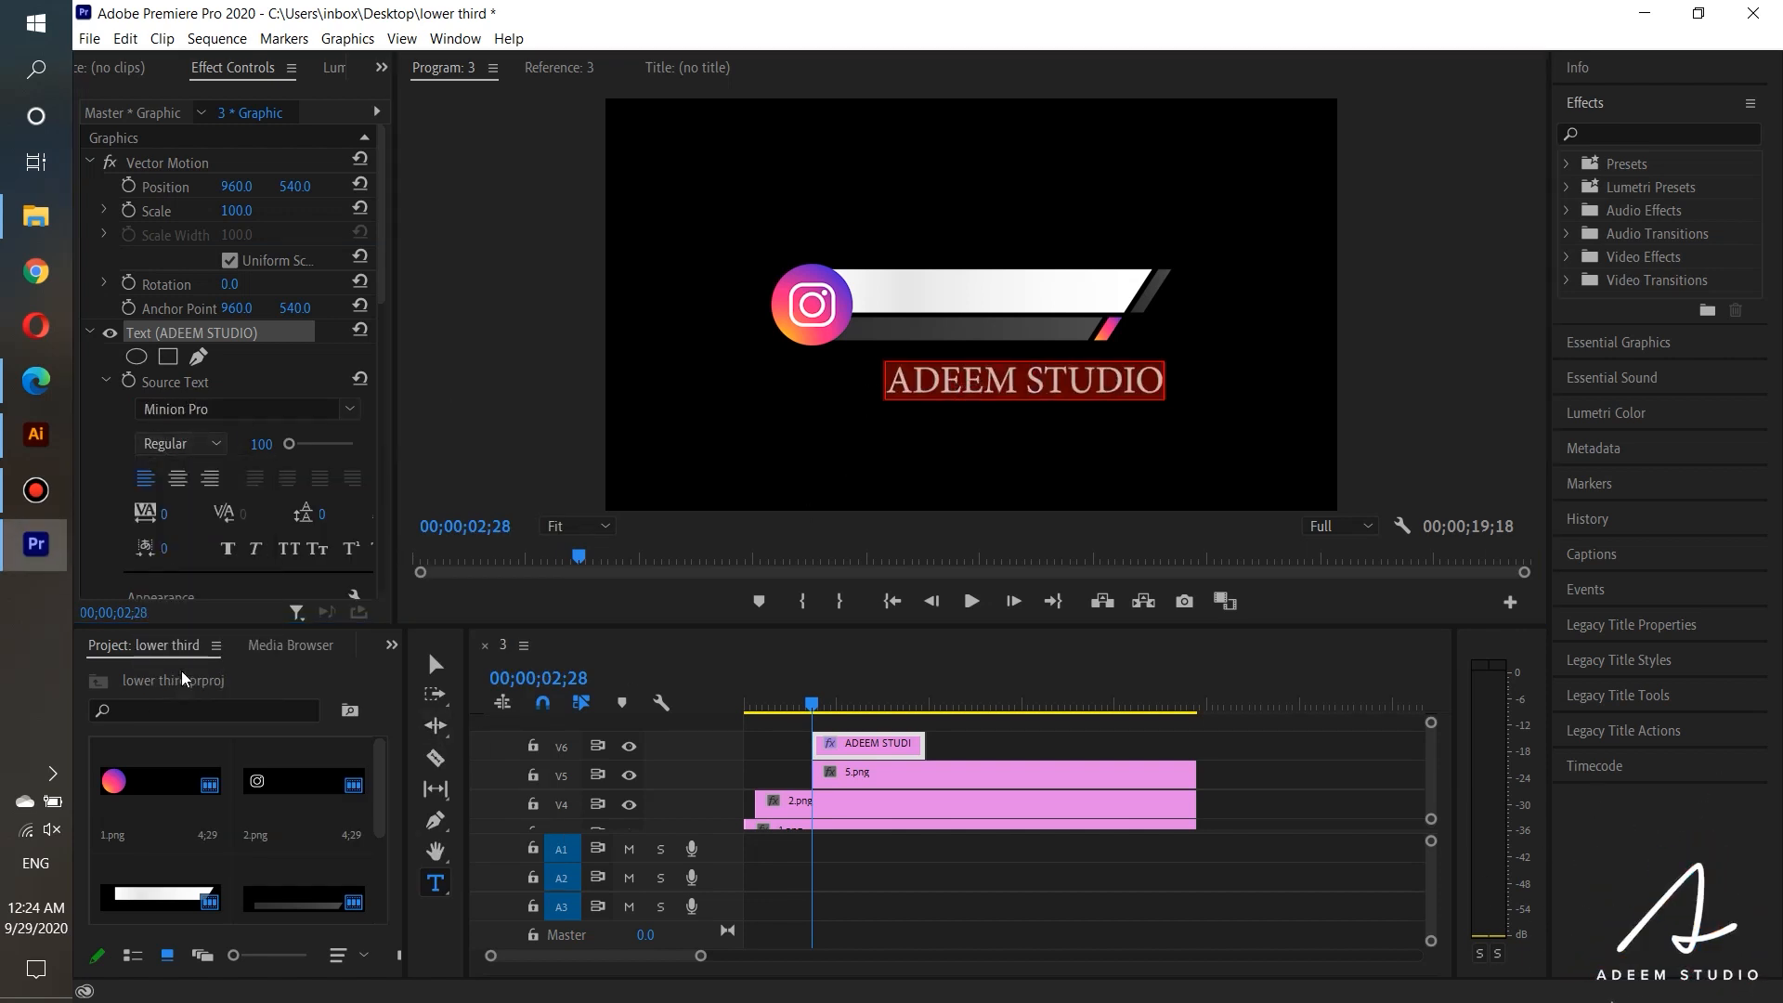
{"action": "left_click", "coordinate": [240, 408]}
{"action": "type", "text": "PROXI"}
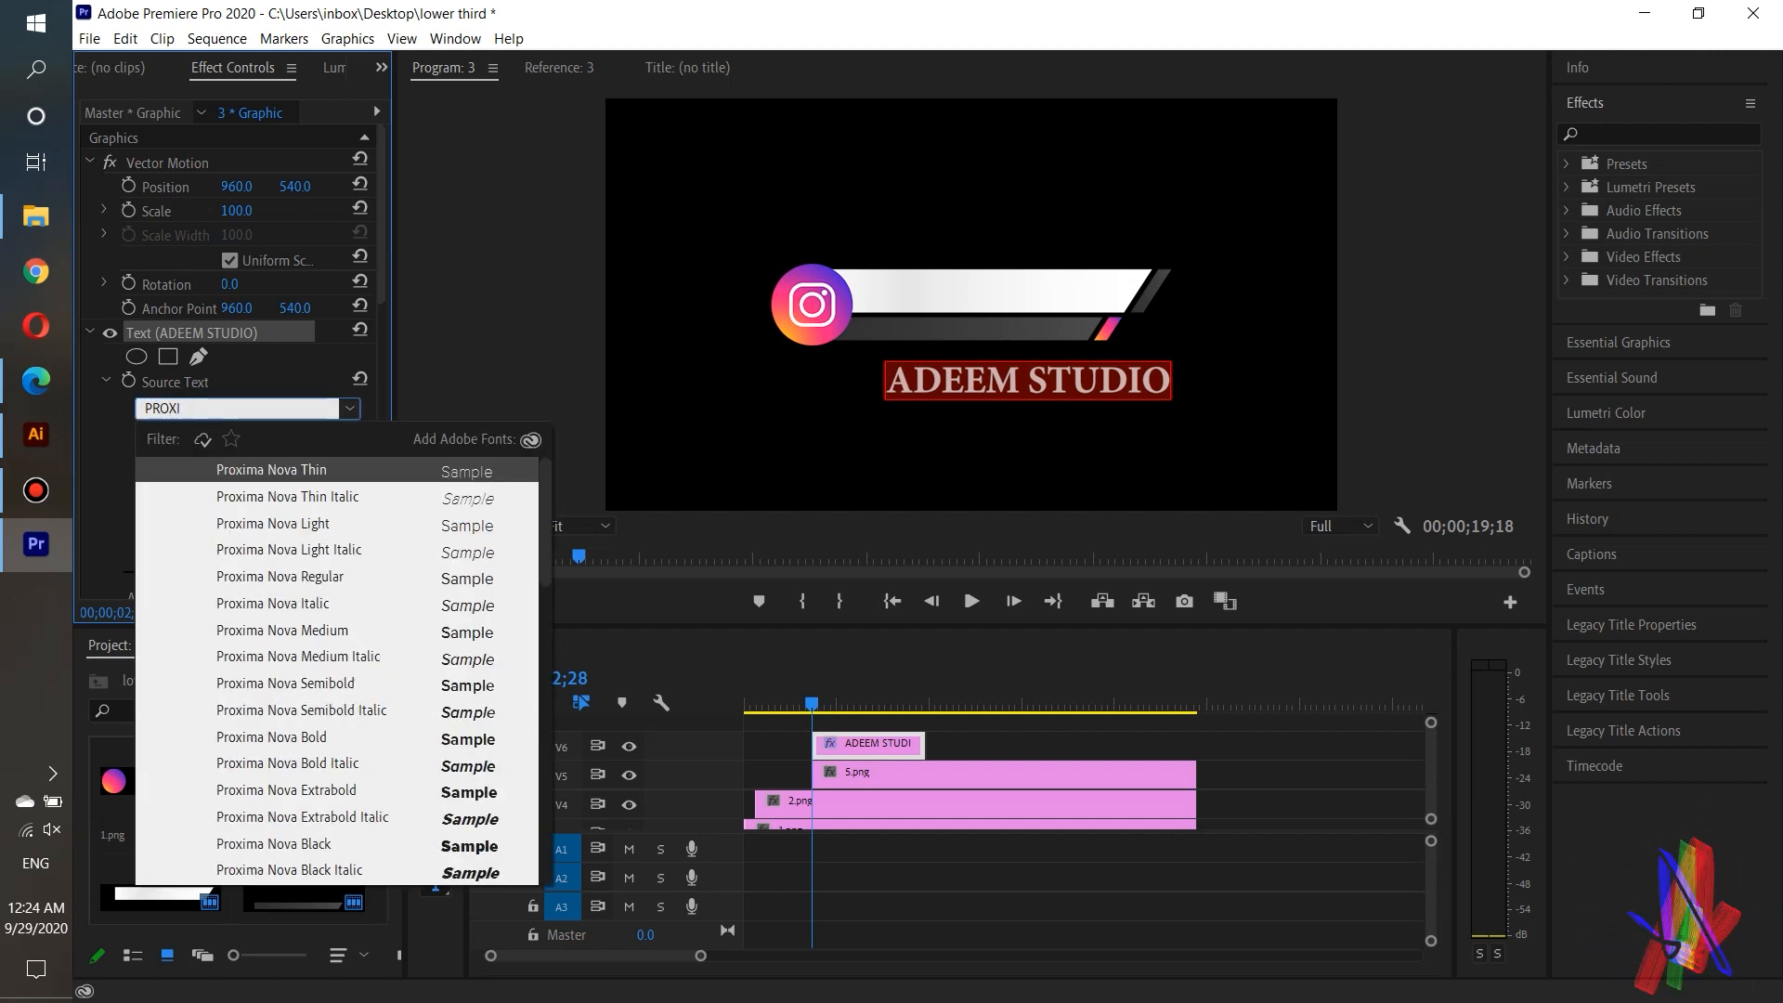
{"action": "left_click", "coordinate": [297, 743]}
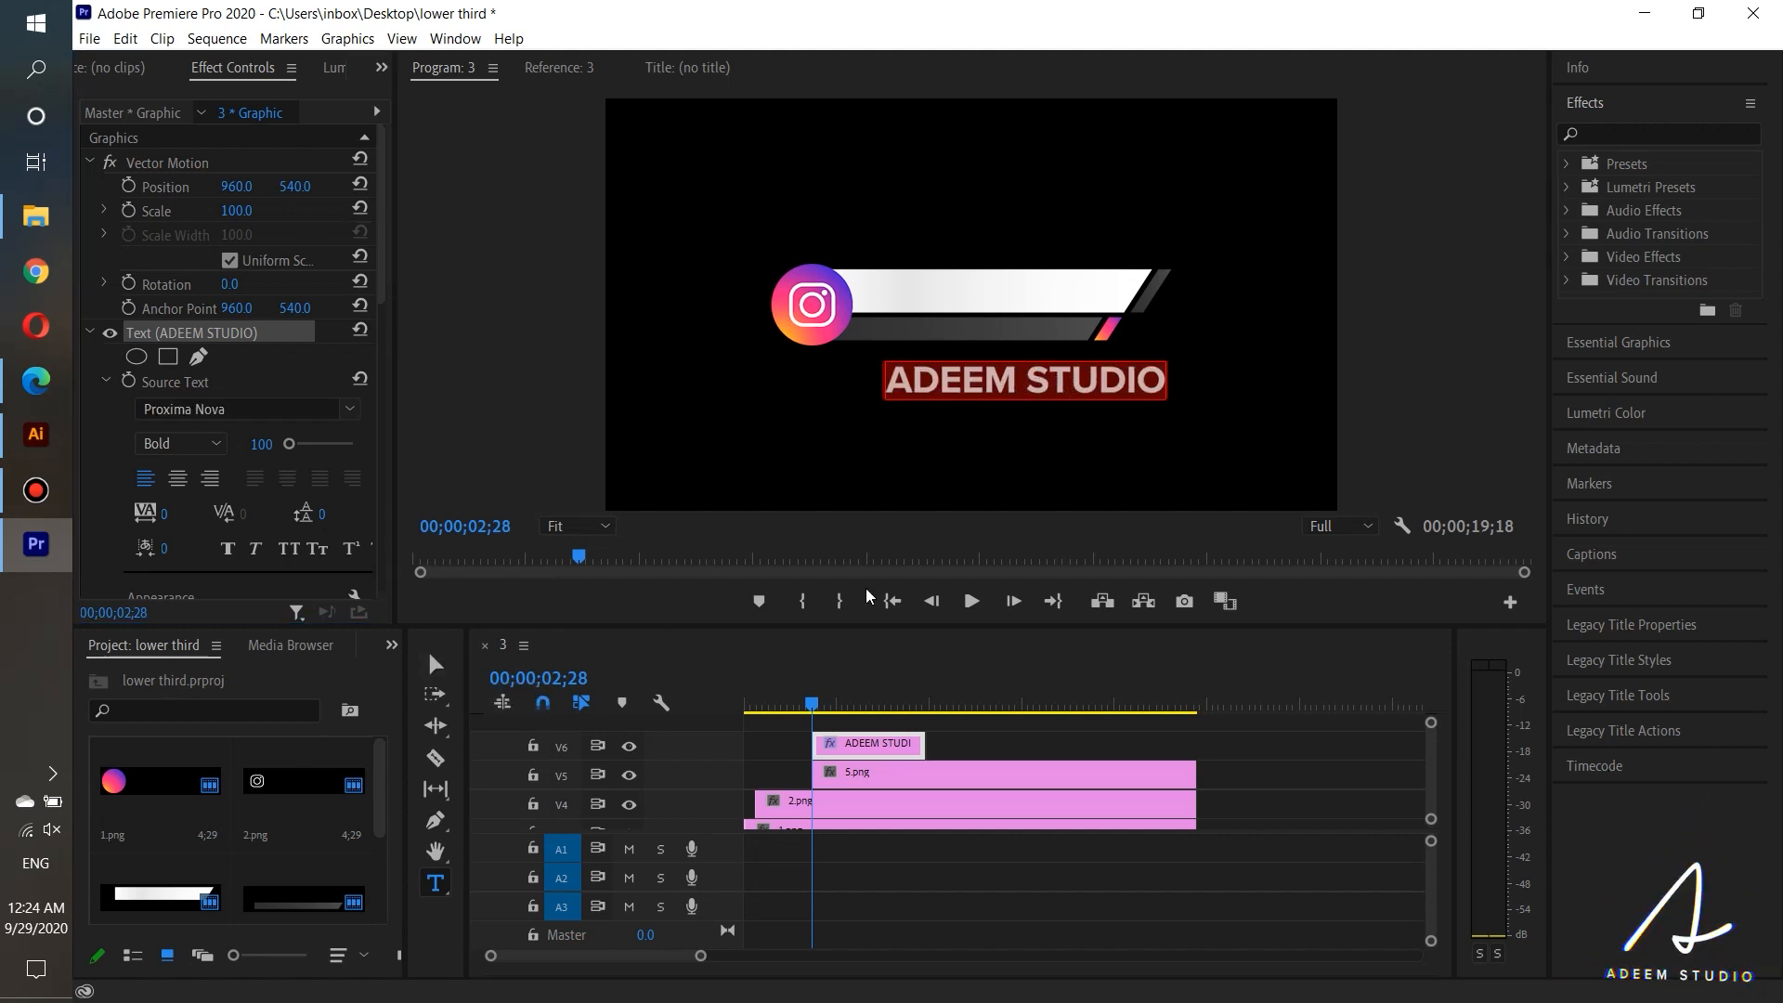
Step: Move the ADEEM STUDIO text onto the white bar and change its fill colour to black
{"action": "left_click", "coordinate": [433, 665]}
{"action": "left_click_drag", "start_coordinate": [1007, 383], "coordinate": [984, 299]}
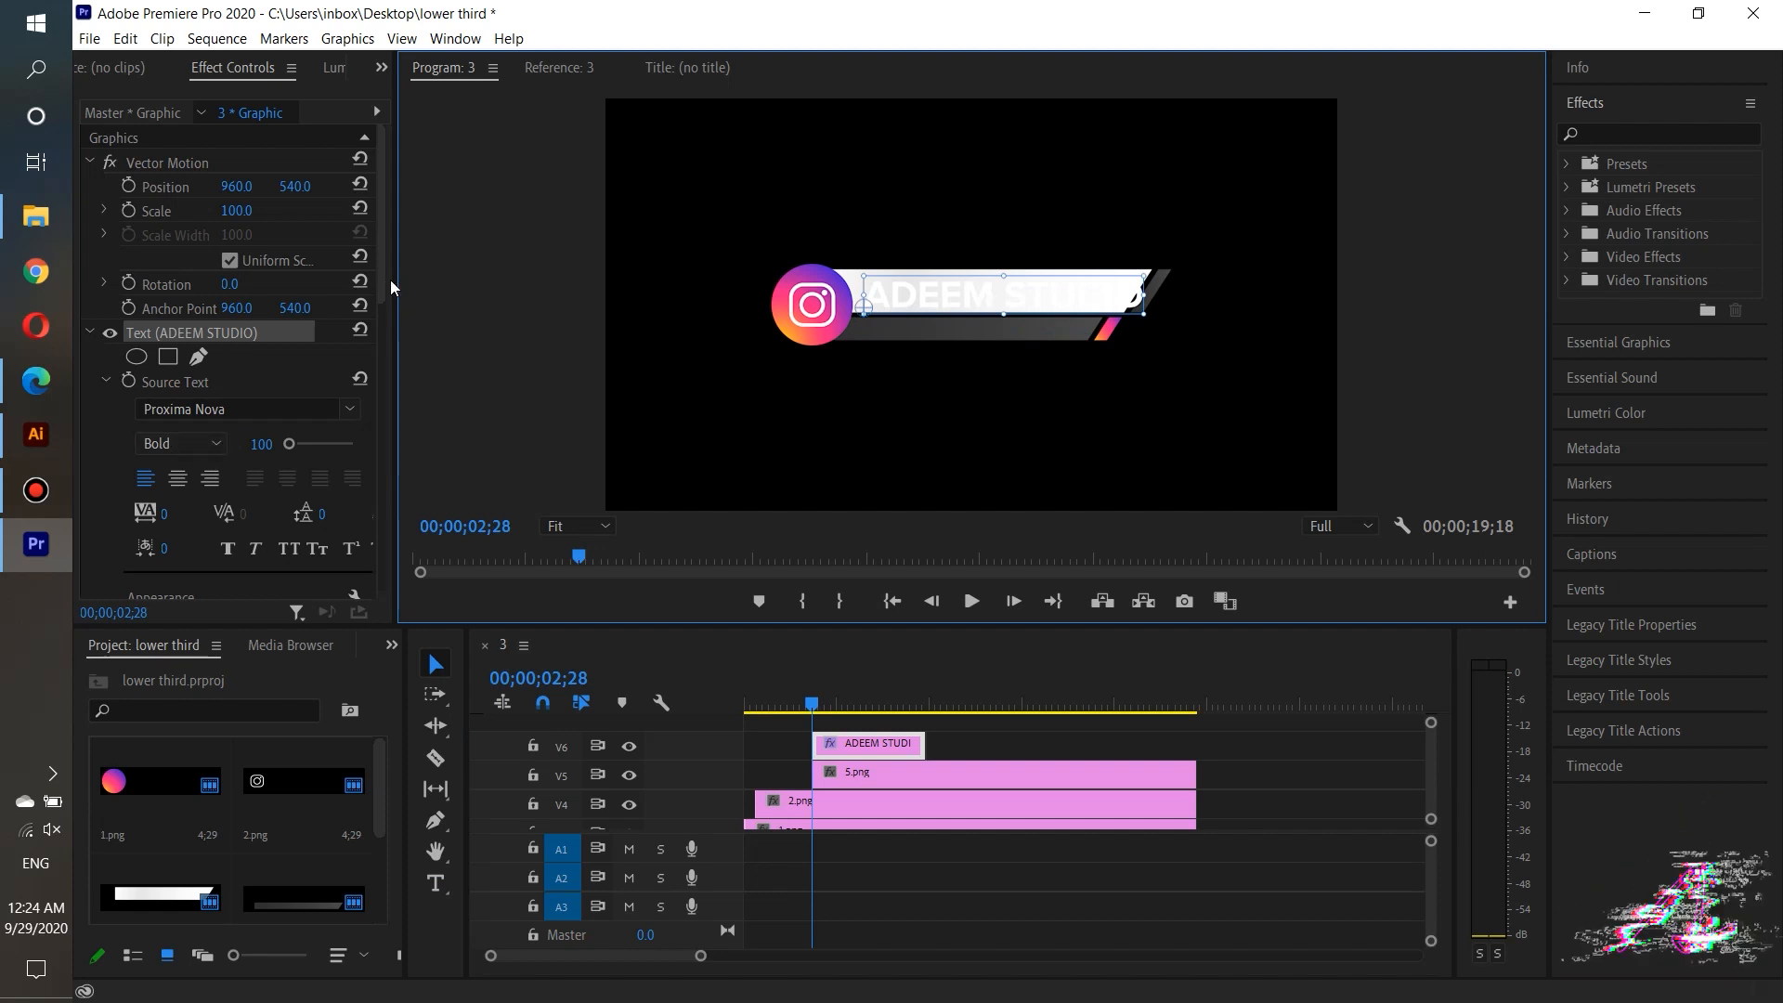
{"action": "left_click_drag", "start_coordinate": [382, 284], "coordinate": [364, 364]}
{"action": "left_click", "coordinate": [199, 504]}
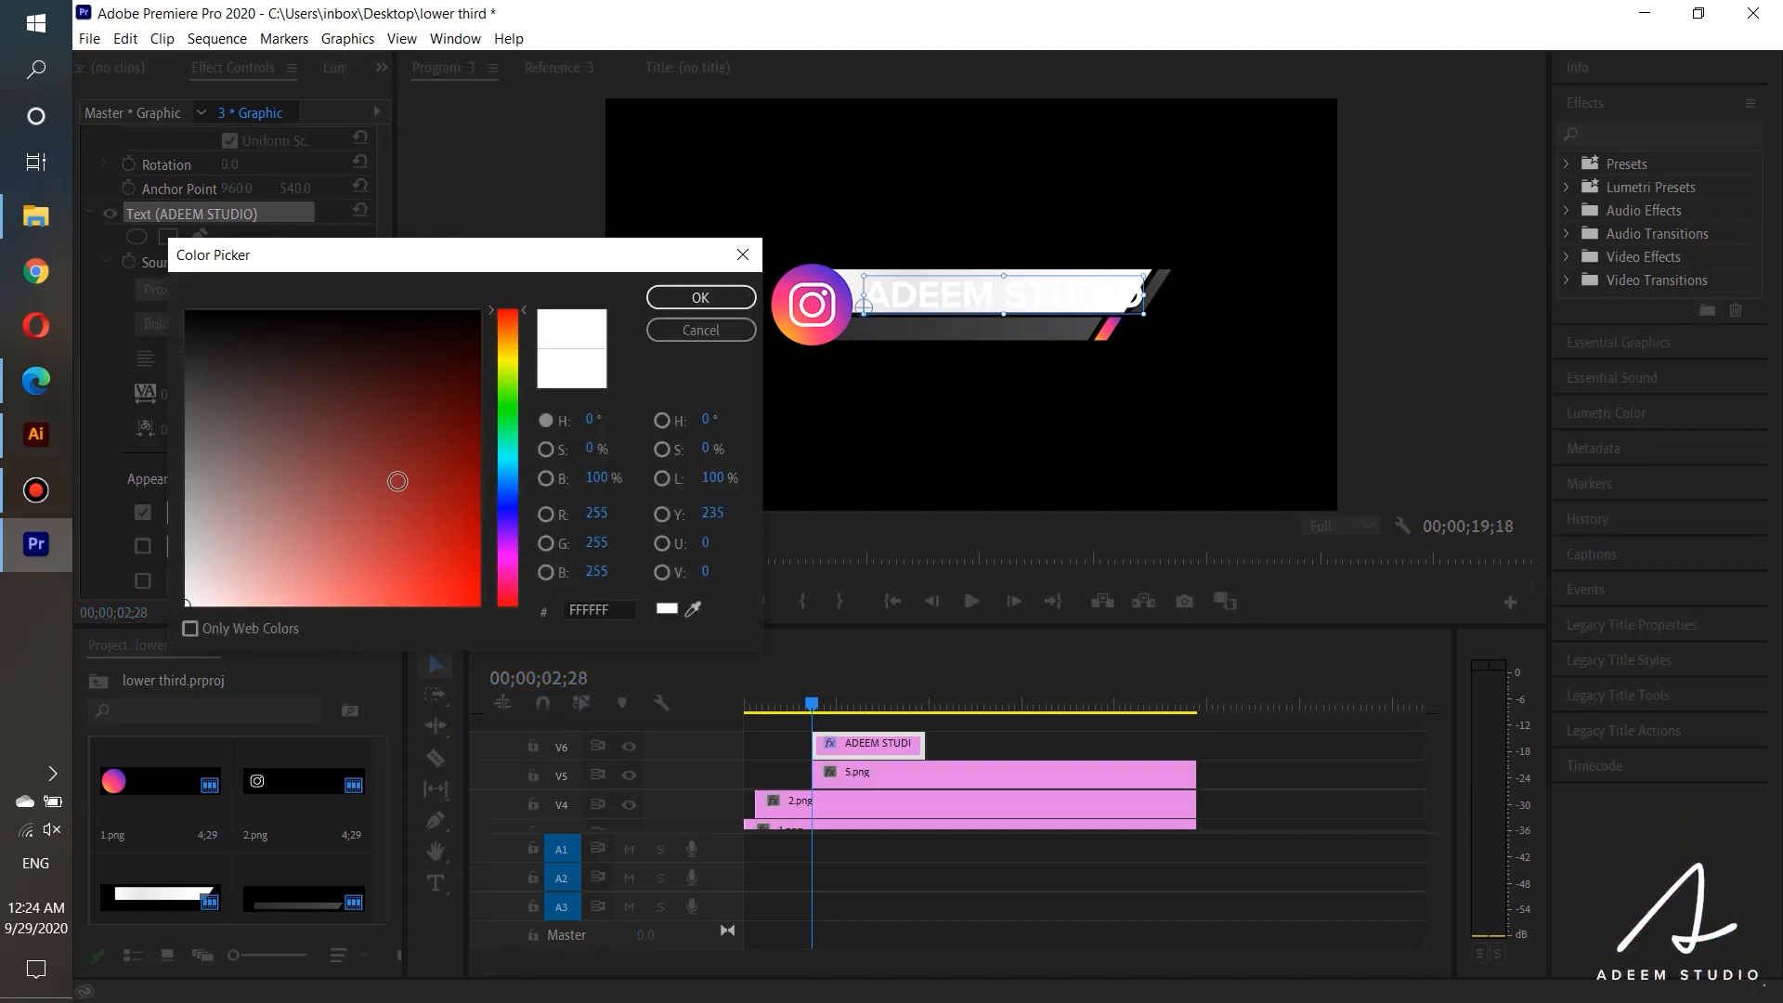
{"action": "left_click_drag", "start_coordinate": [397, 481], "coordinate": [400, 312]}
{"action": "left_click", "coordinate": [714, 299]}
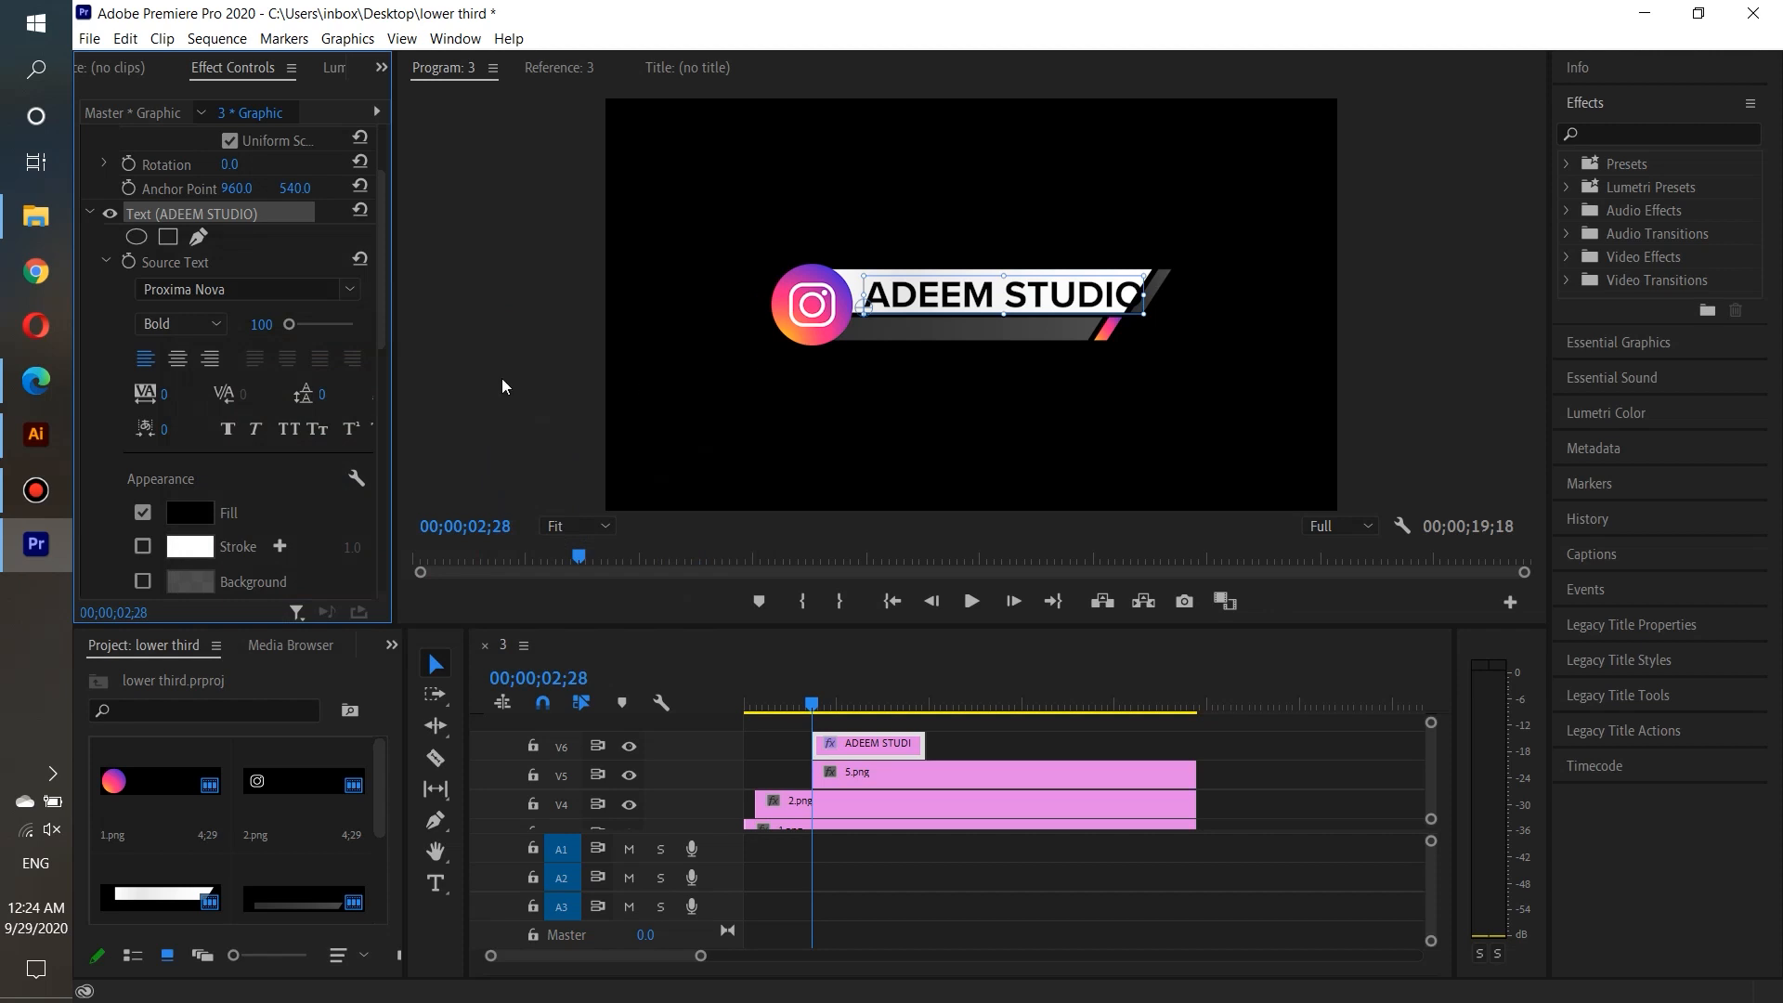
Step: Set the ADEEM STUDIO font size to 70 and its Vector Motion vertical position to 521
{"action": "left_click", "coordinate": [258, 323]}
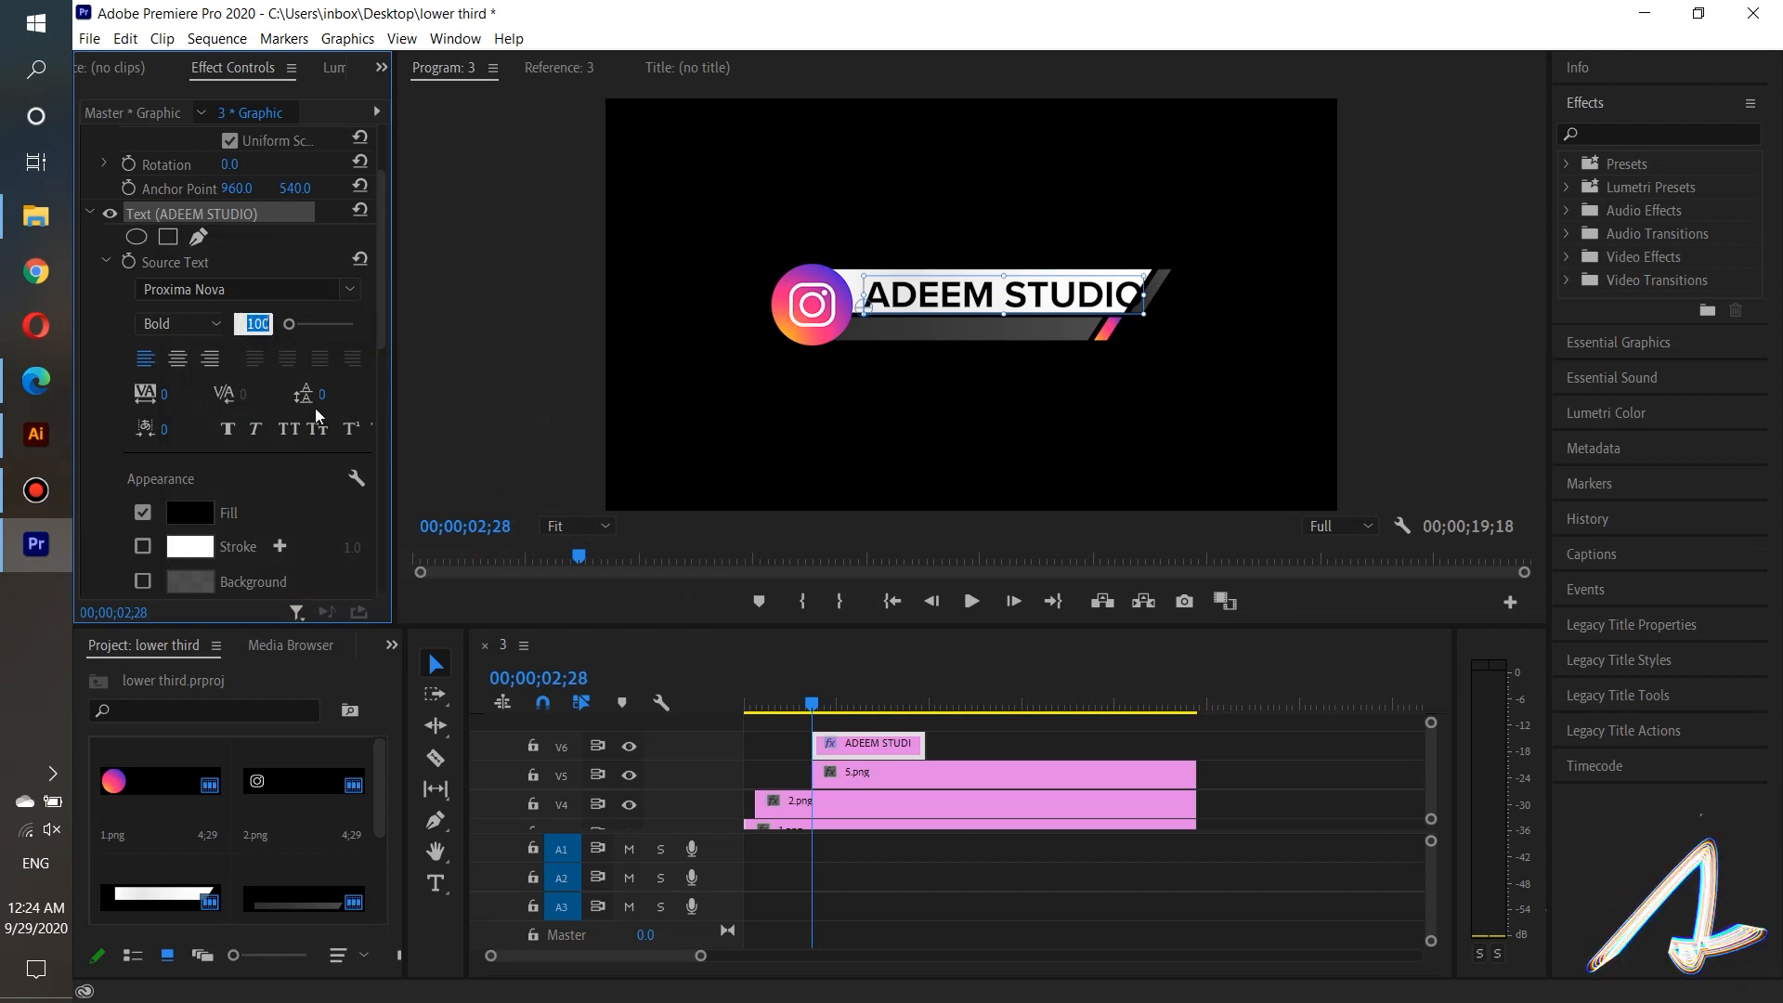
{"action": "type", "text": "70"}
{"action": "key", "text": "Return"}
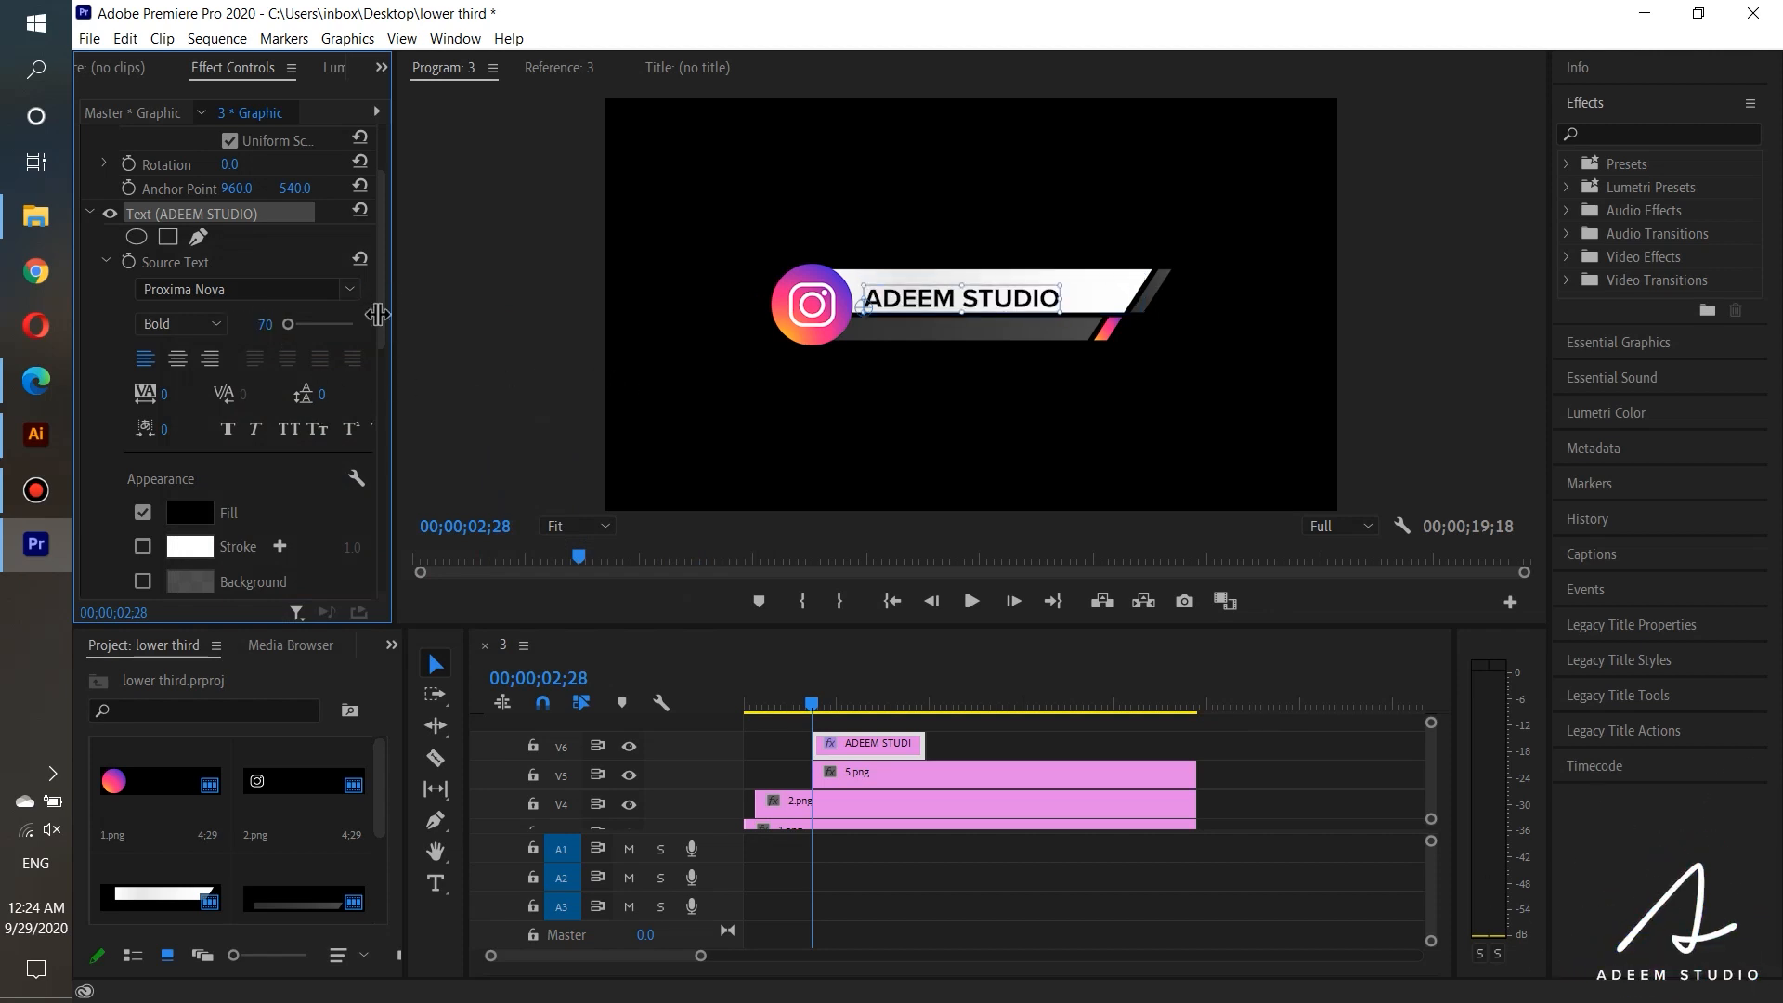
{"action": "scroll", "coordinate": [377, 321], "scroll_direction": "up", "scroll_amount": 3}
{"action": "left_click_drag", "start_coordinate": [296, 185], "coordinate": [278, 186]}
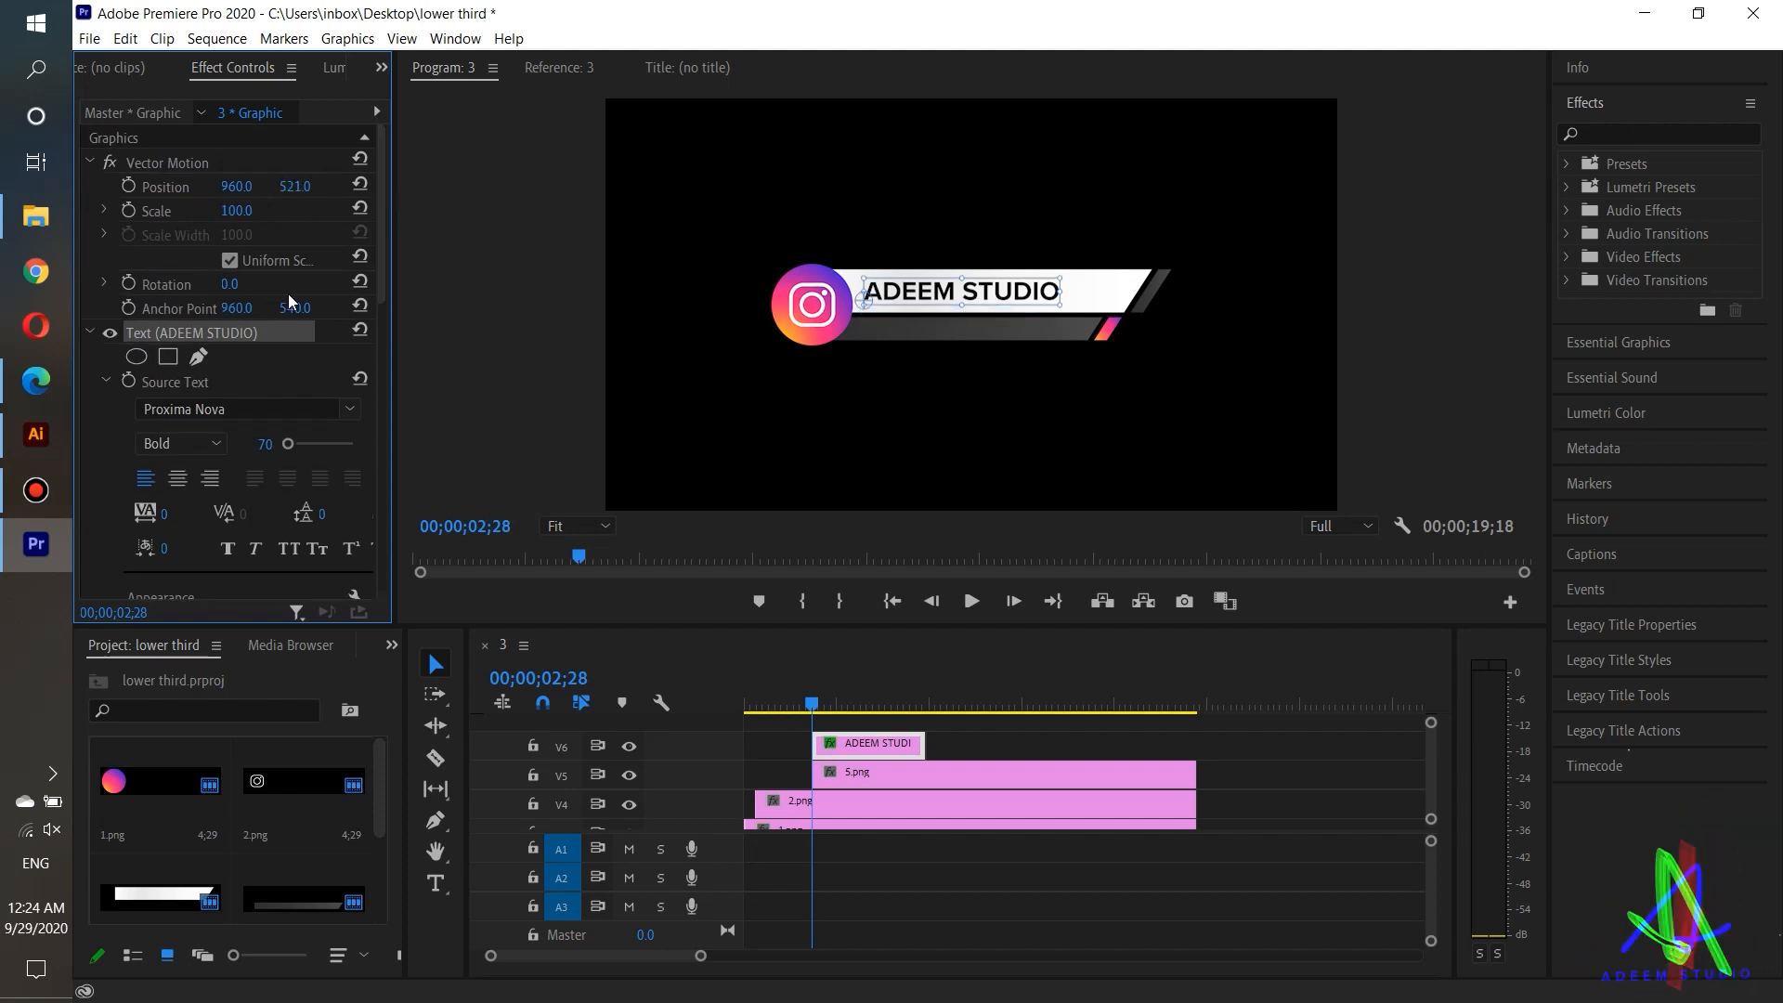
{"action": "left_click_drag", "start_coordinate": [381, 276], "coordinate": [386, 323]}
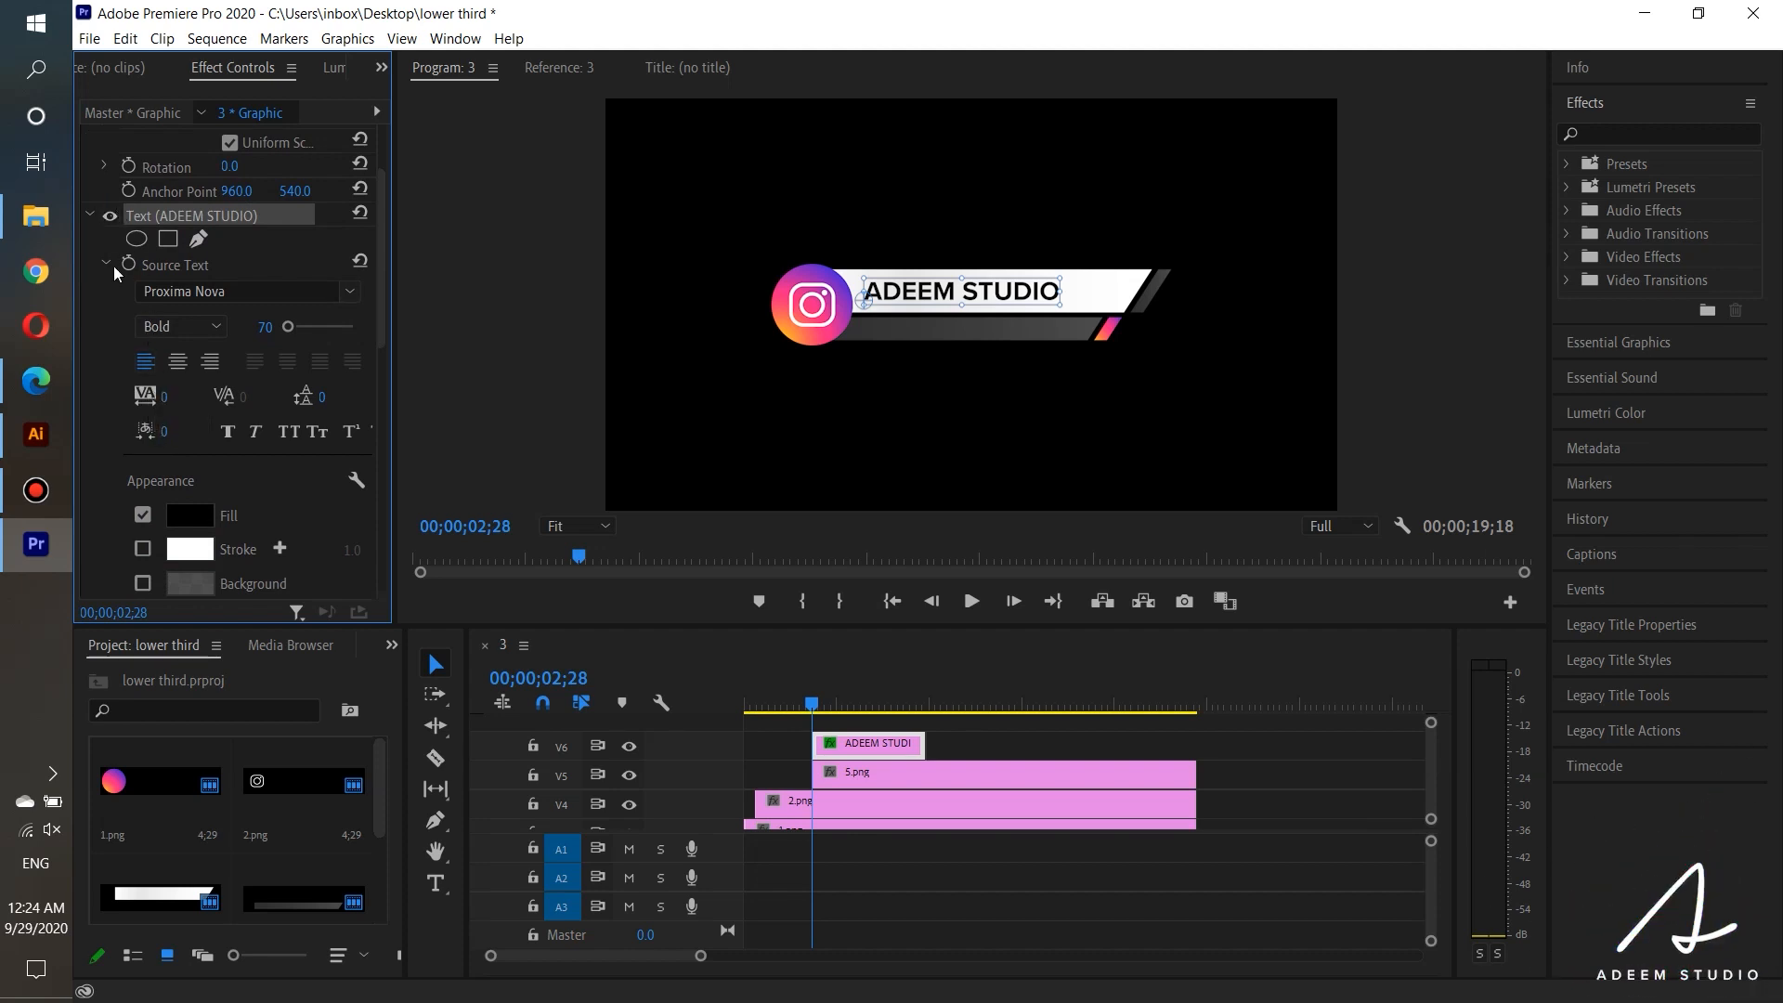
Step: Set the ADEEM STUDIO text's tracking to 179 and its font style to Extrabold
{"action": "left_click", "coordinate": [163, 399]}
{"action": "type", "text": "14"}
{"action": "key", "text": "Return"}
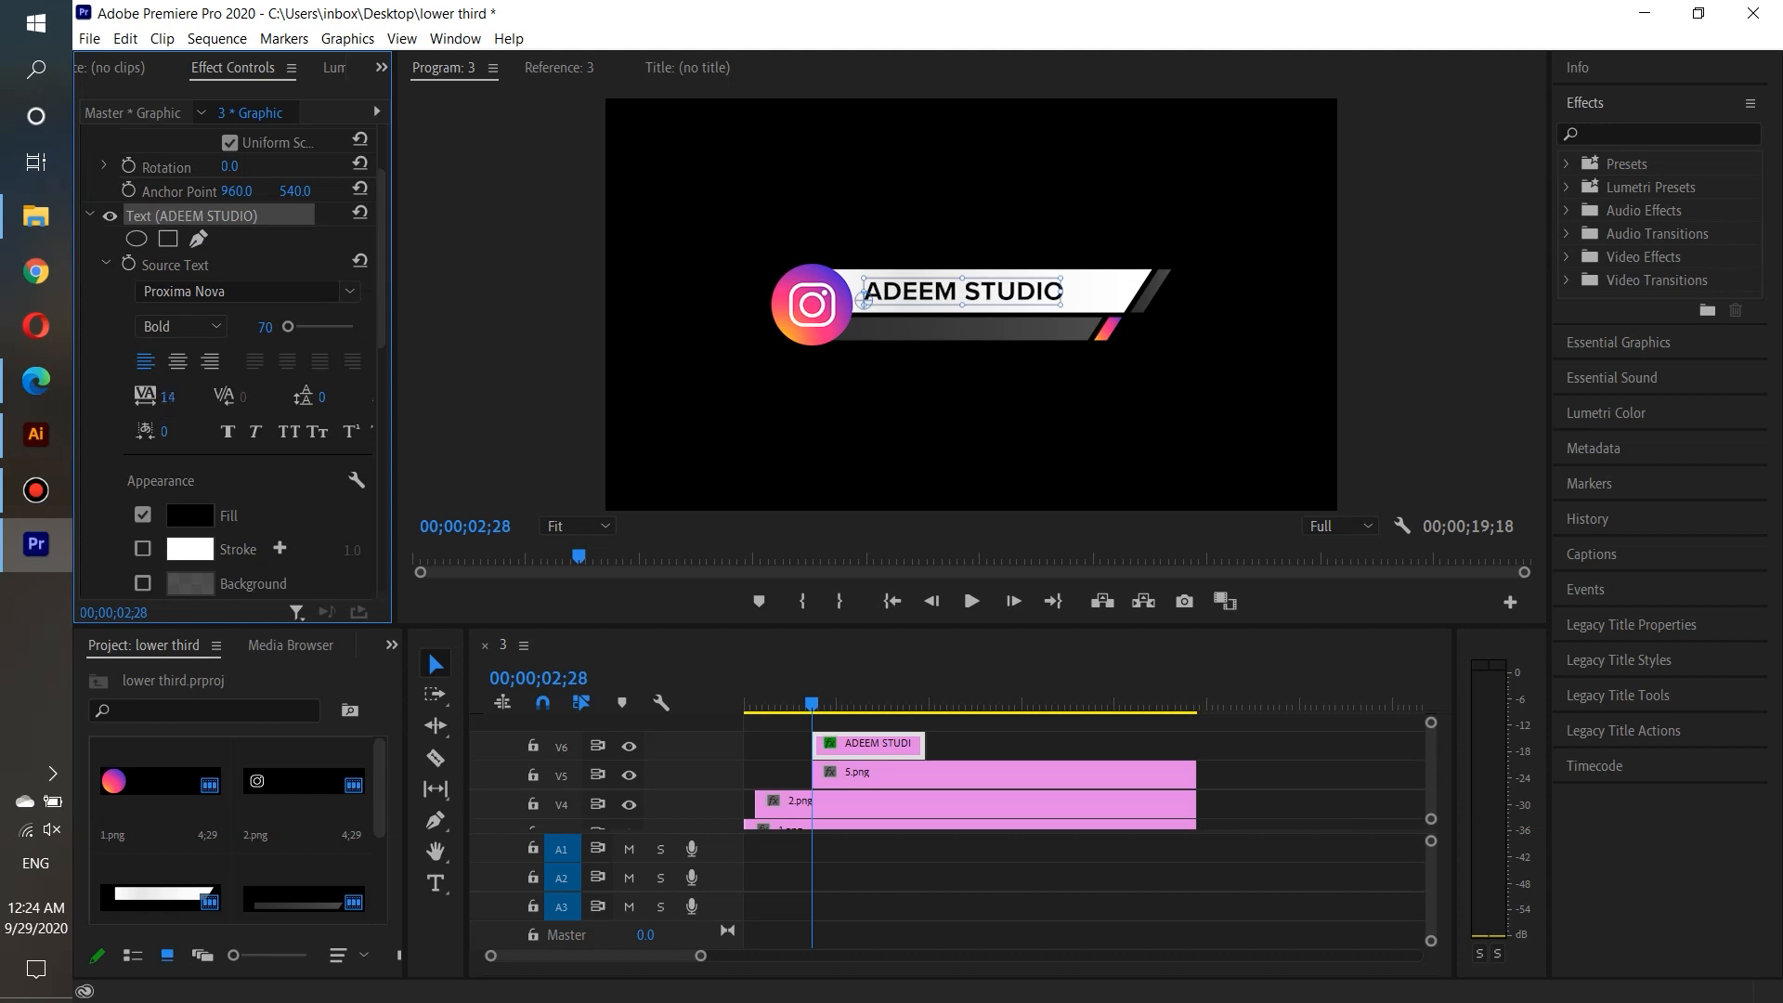
{"action": "left_click_drag", "start_coordinate": [177, 397], "coordinate": [331, 398]}
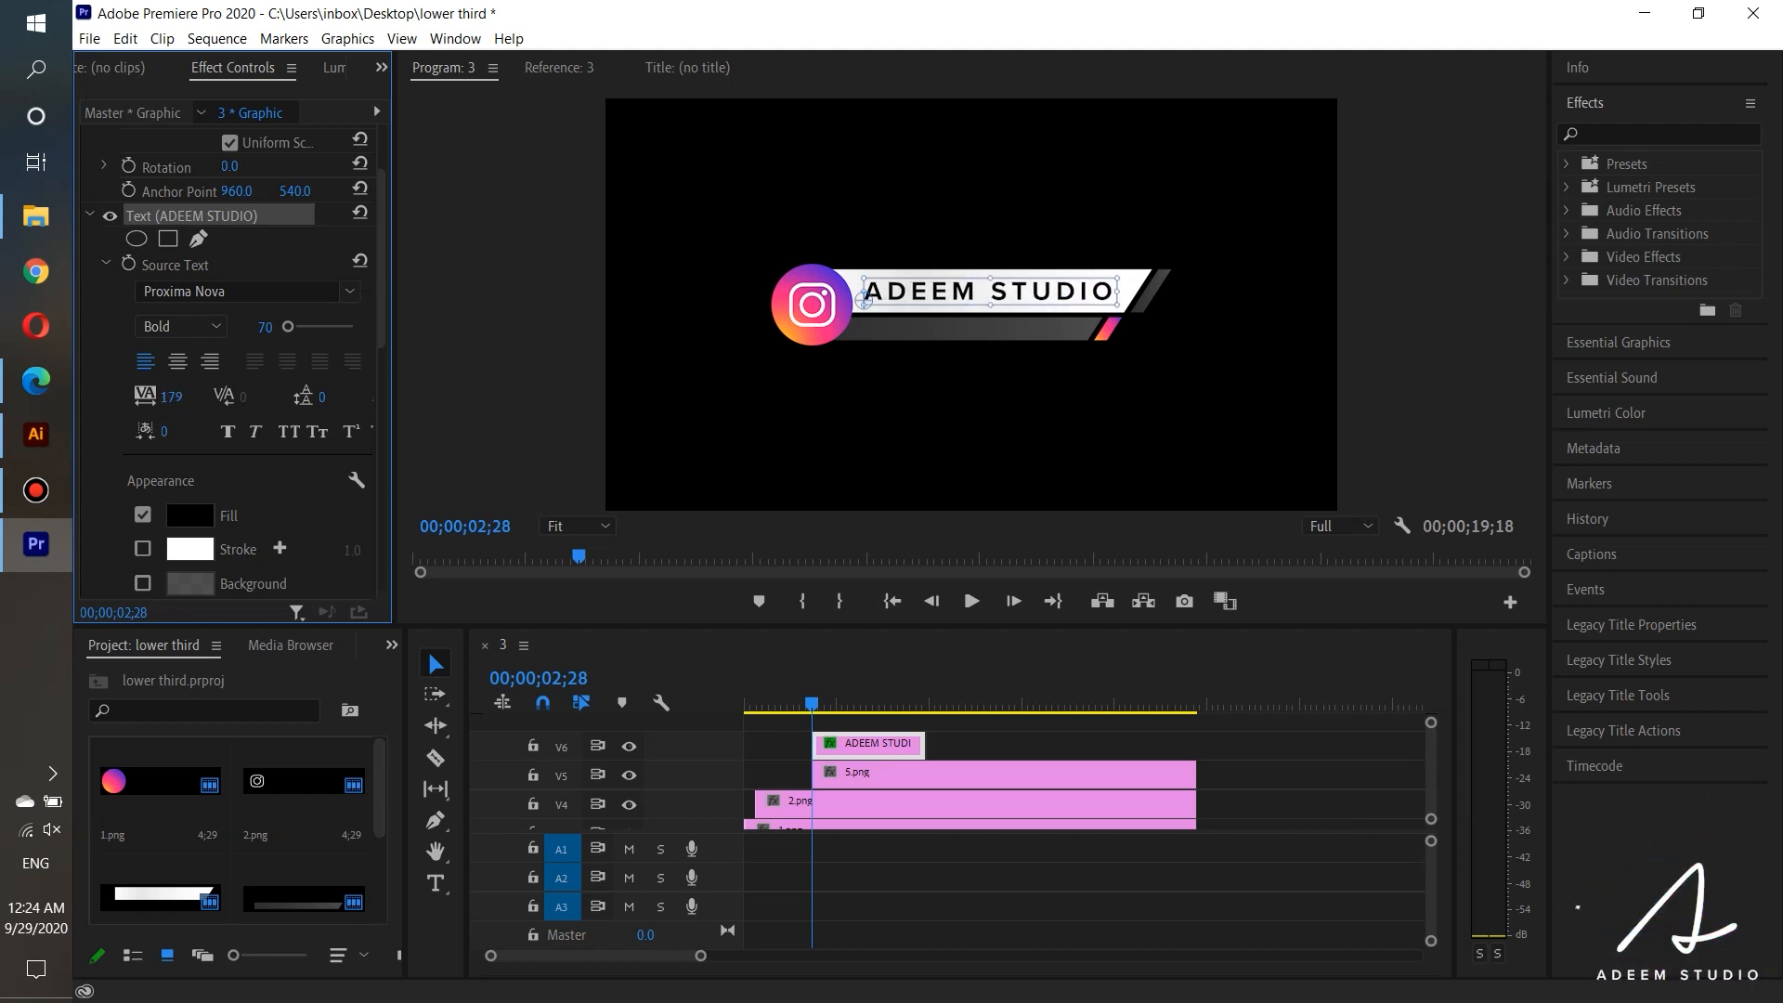
{"action": "left_click", "coordinate": [203, 330]}
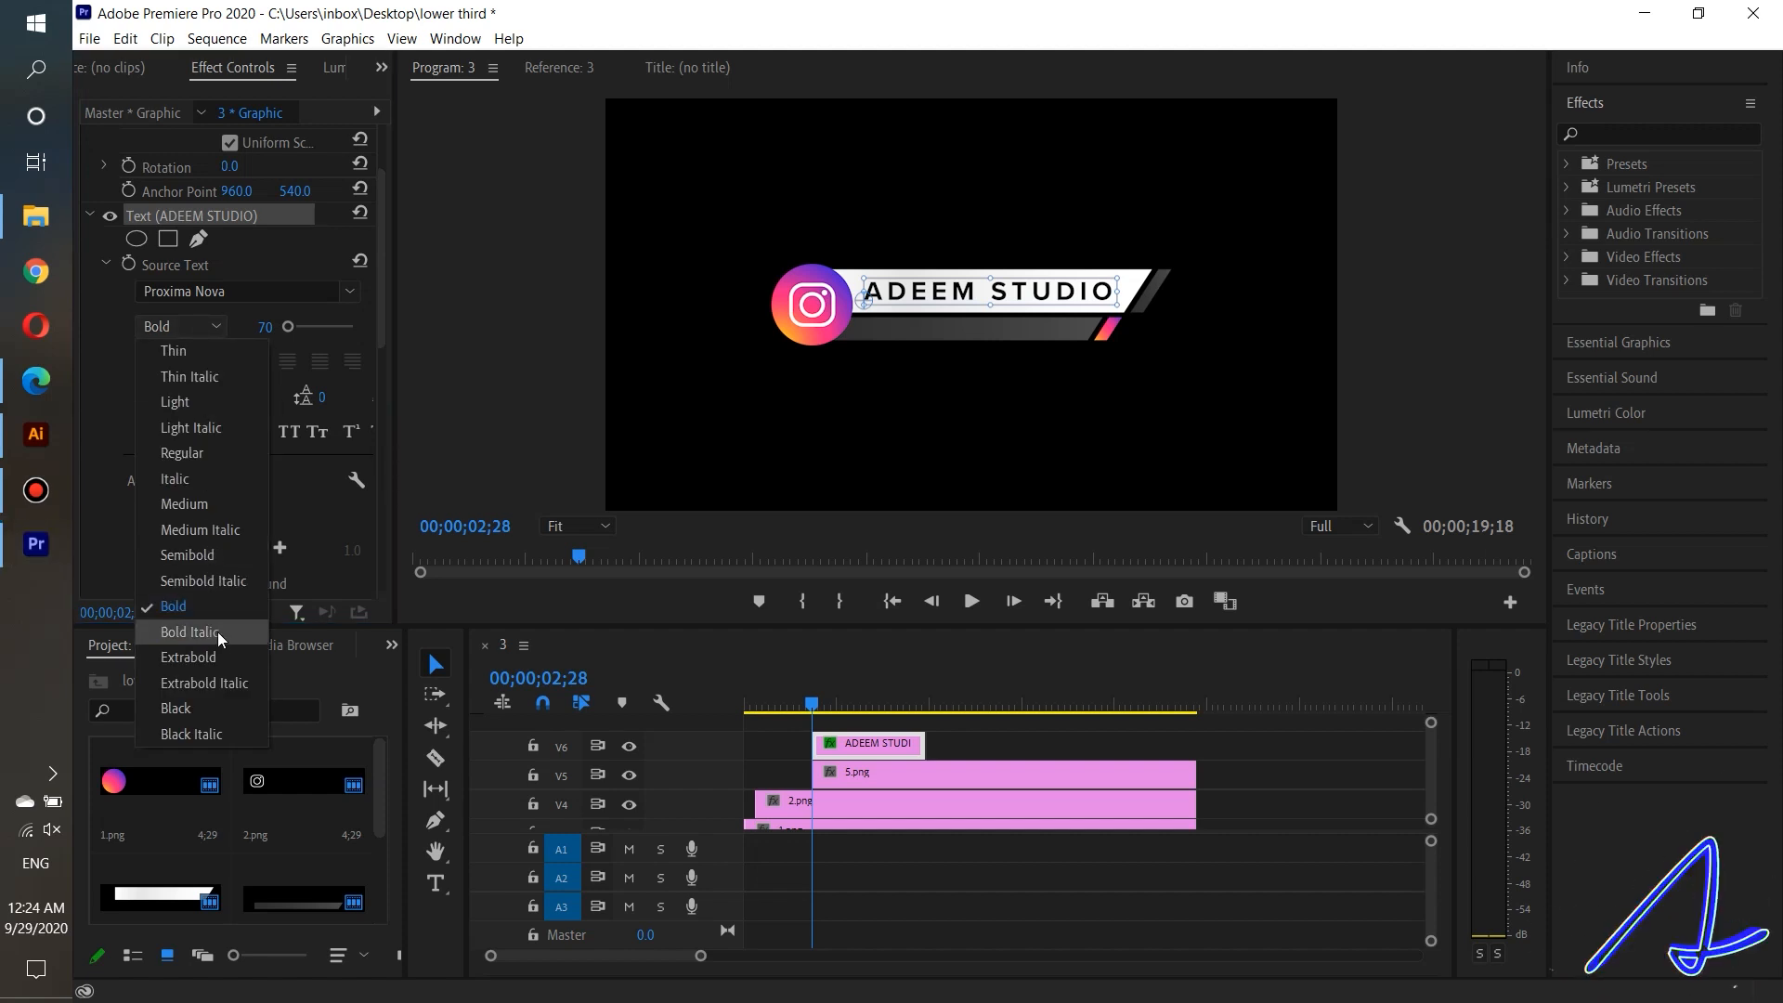
{"action": "left_click", "coordinate": [209, 654]}
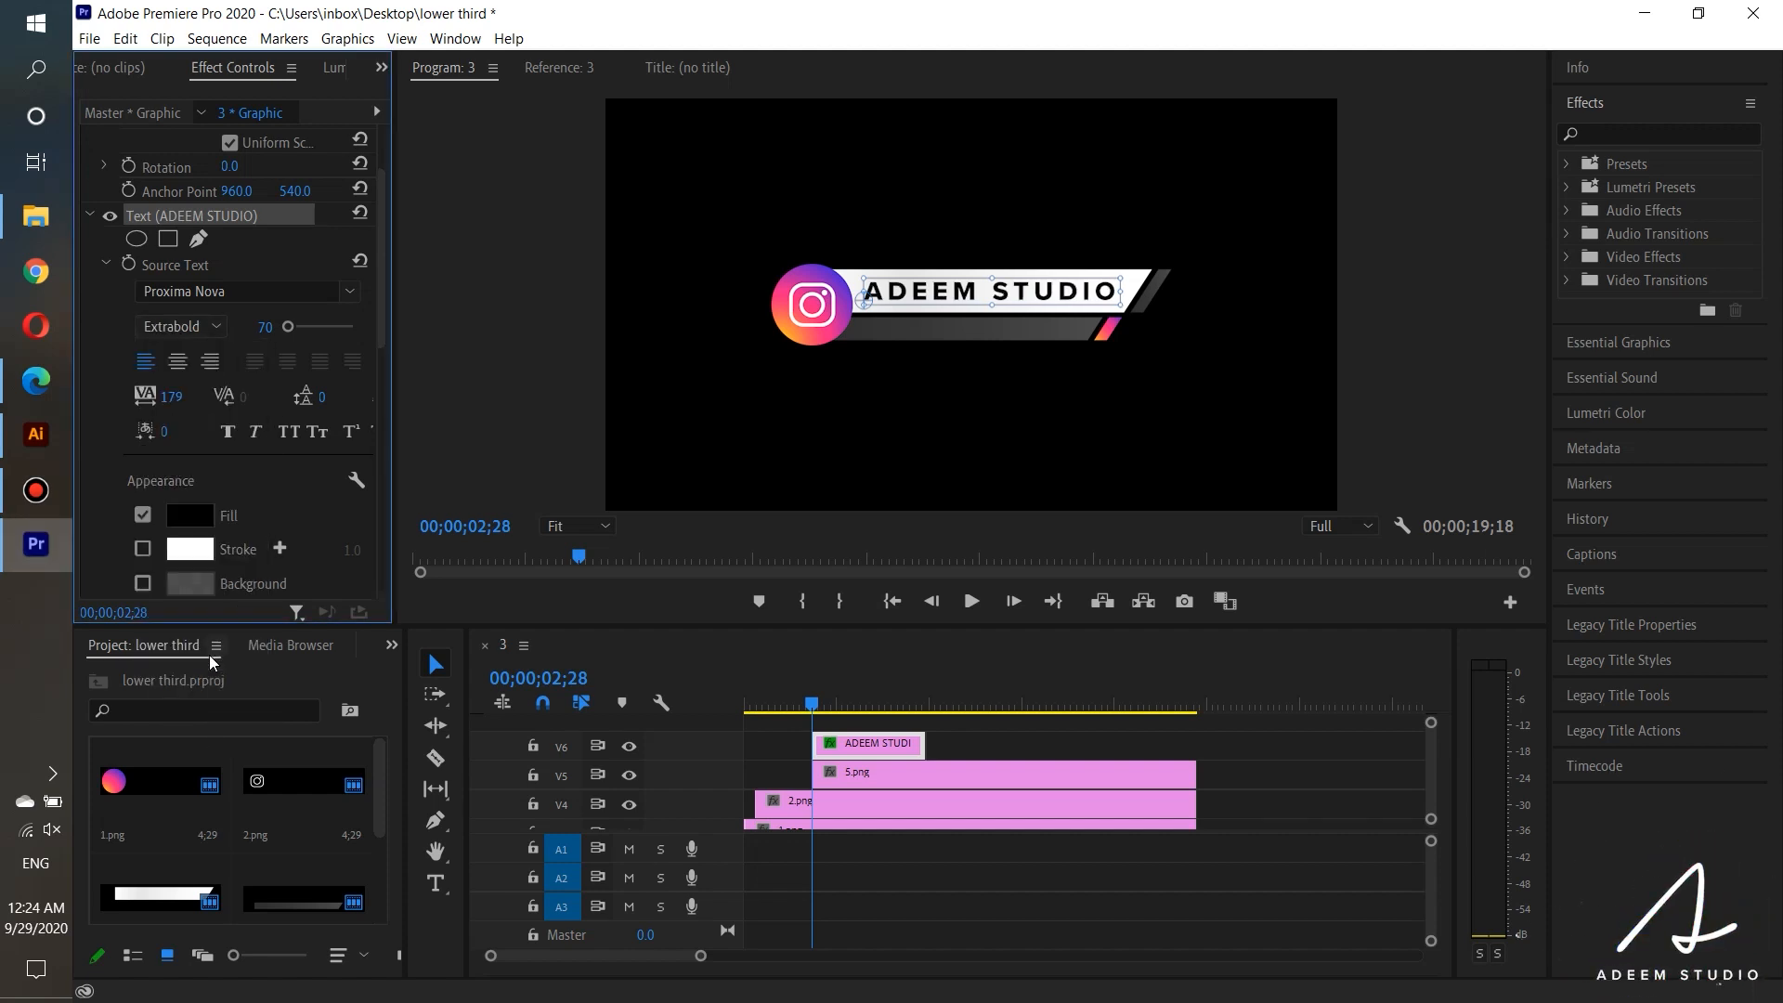
{"action": "left_click", "coordinate": [788, 427]}
{"action": "left_click", "coordinate": [860, 723]}
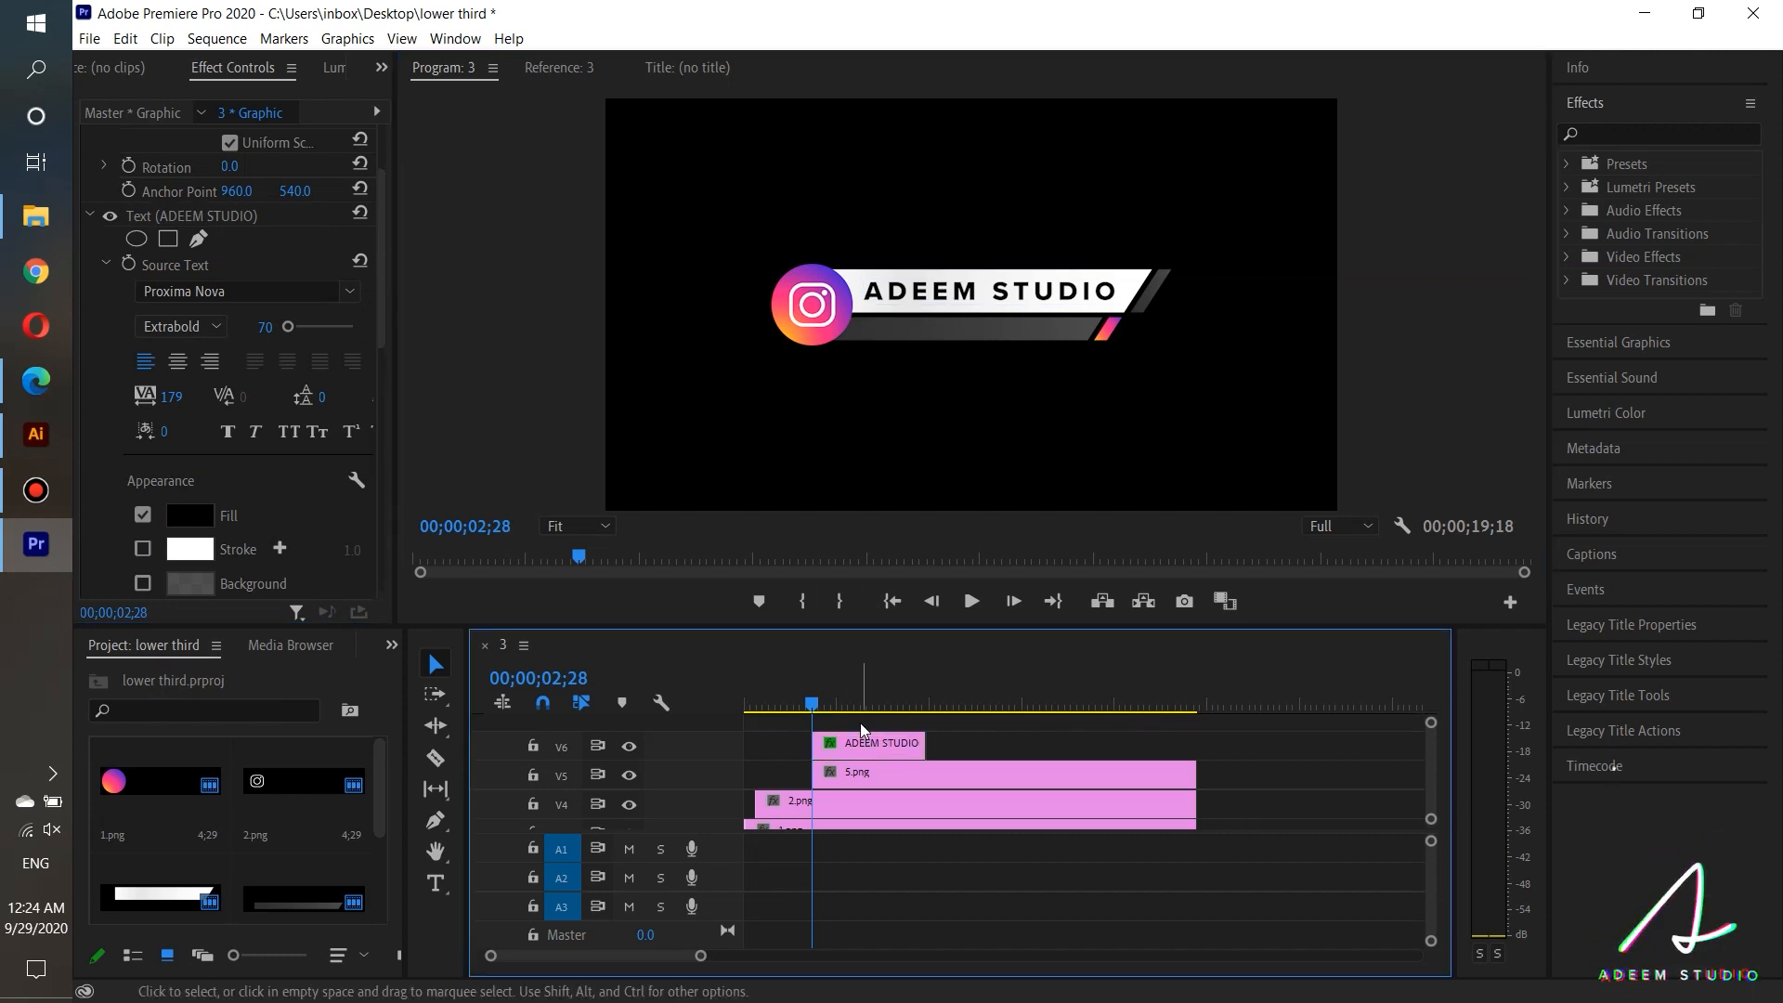
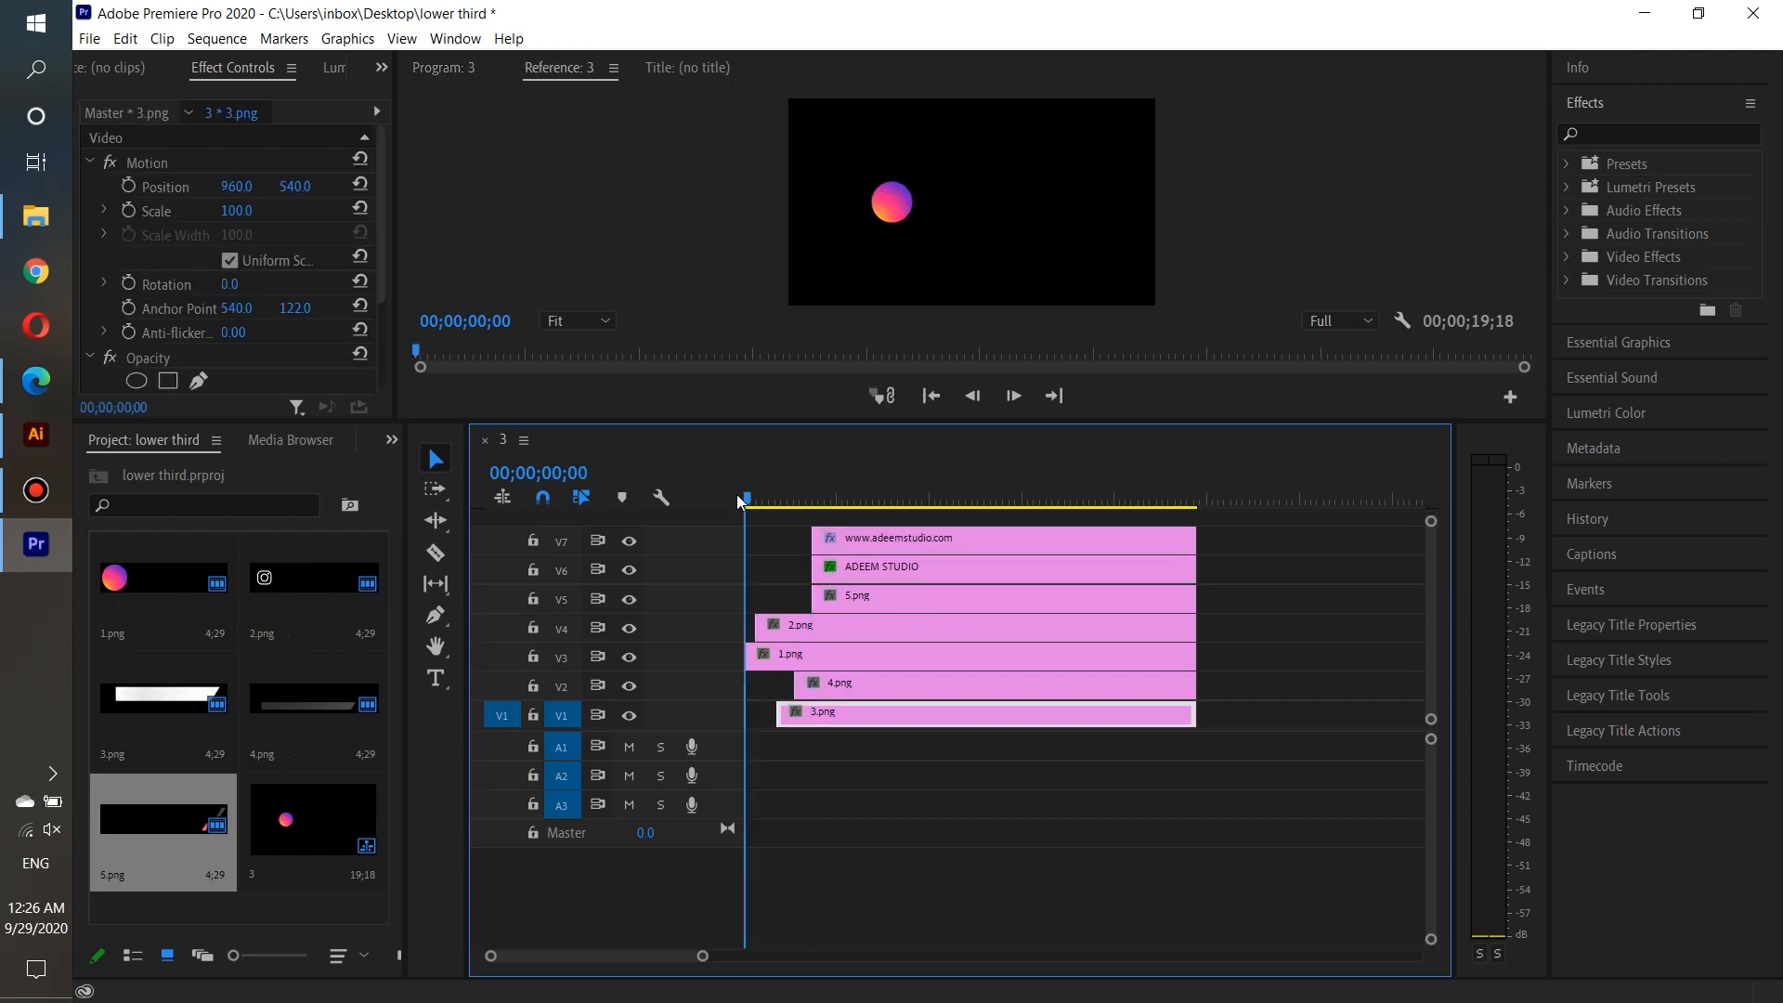
Step: Play the lower third from the beginning to check the timing of its layers
{"action": "left_click_drag", "start_coordinate": [966, 423], "coordinate": [966, 514]}
{"action": "left_click", "coordinate": [972, 486]}
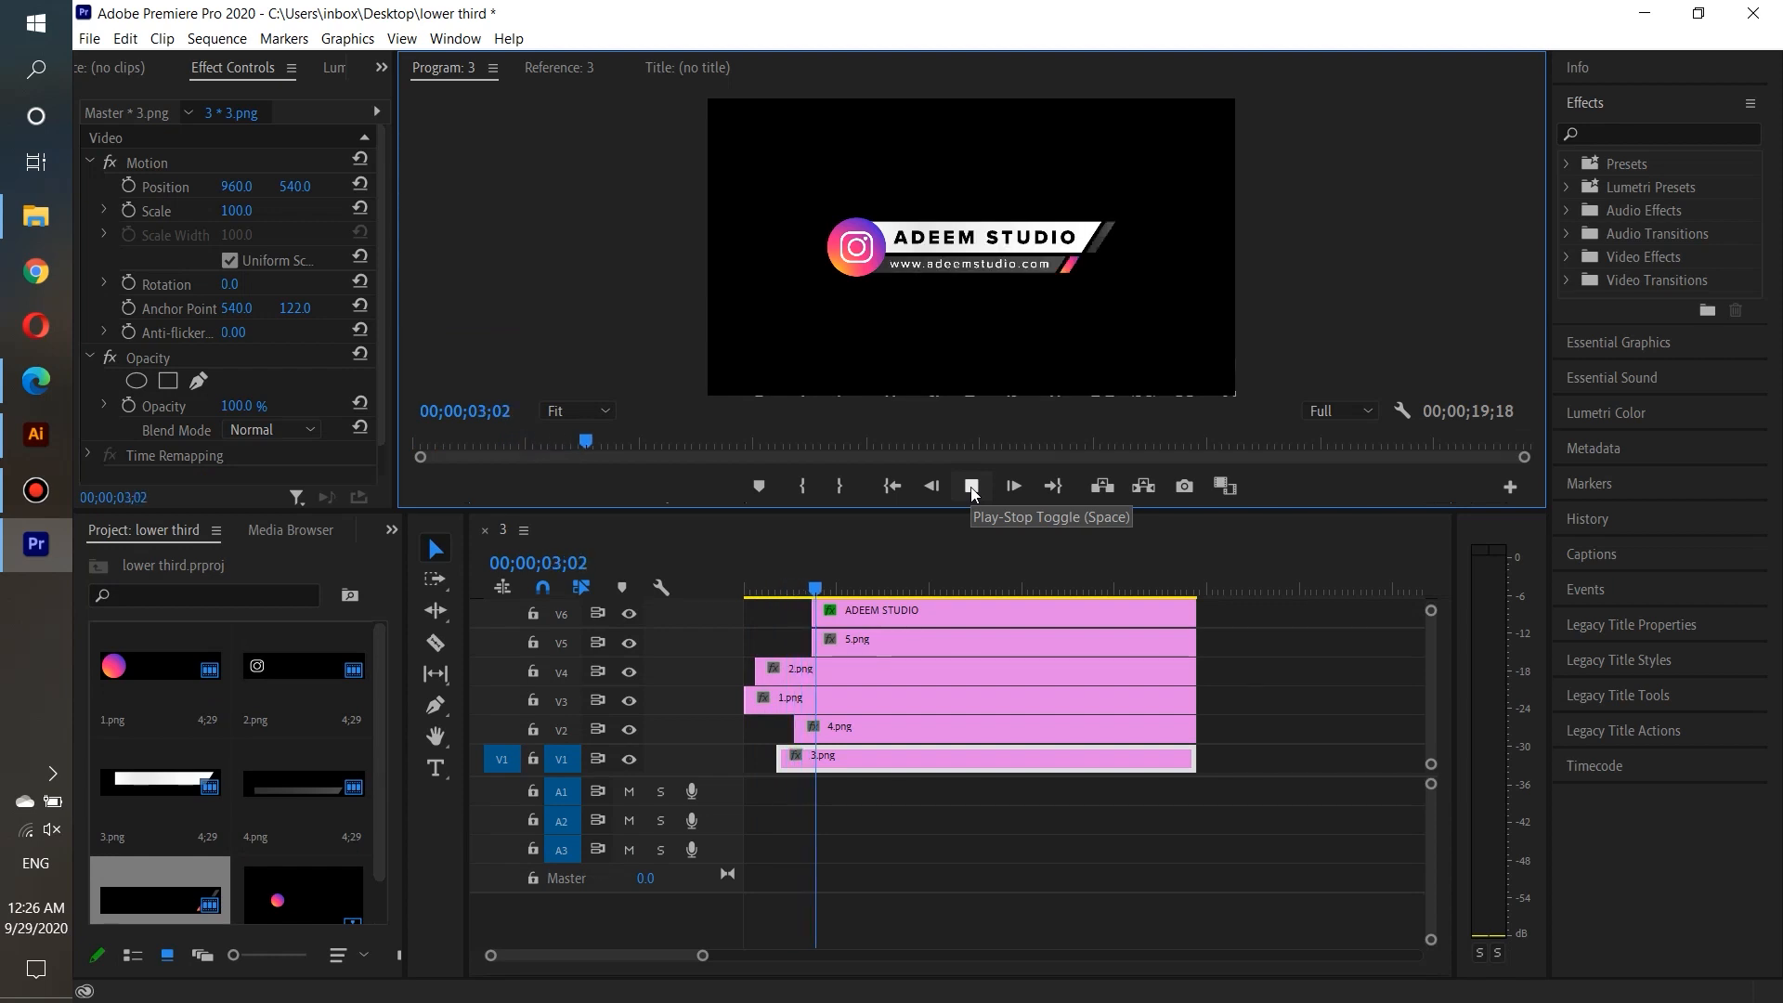
{"action": "left_click", "coordinate": [972, 488]}
{"action": "scroll", "coordinate": [861, 643], "scroll_direction": "up", "scroll_amount": 1}
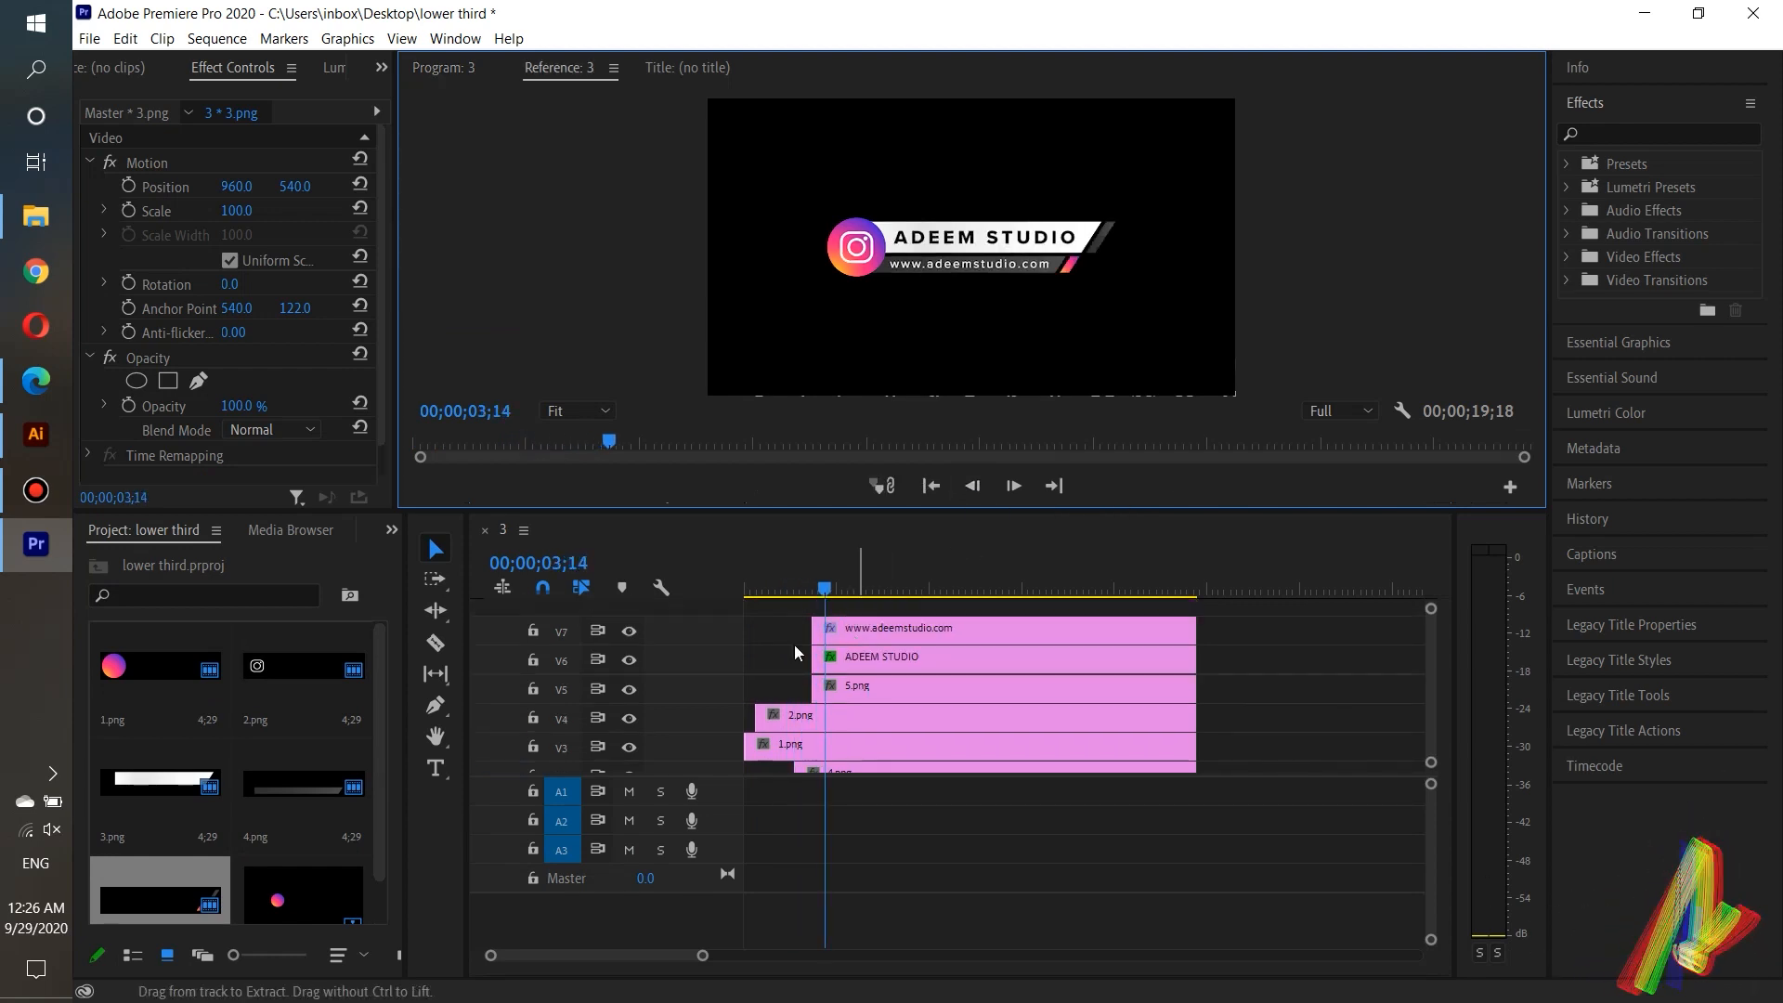
{"action": "left_click", "coordinate": [801, 665]}
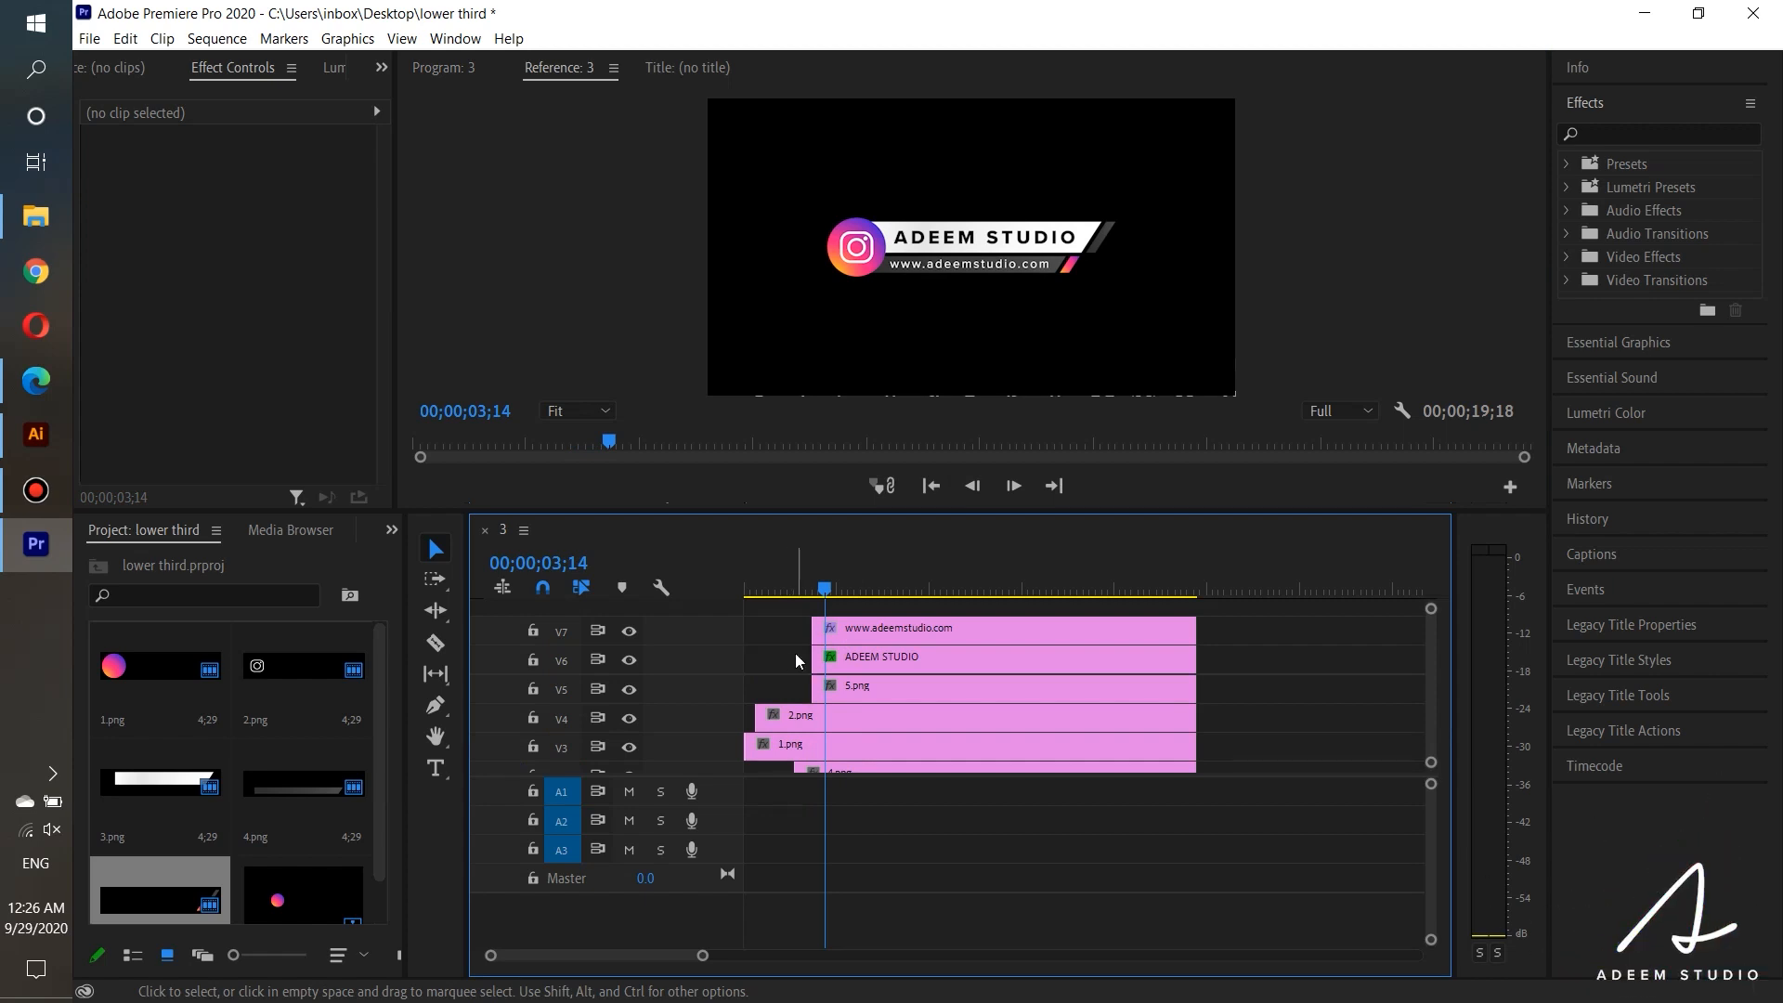
{"action": "left_click_drag", "start_coordinate": [803, 640], "coordinate": [786, 591]}
{"action": "left_click", "coordinate": [788, 639]}
{"action": "scroll", "coordinate": [838, 638], "scroll_direction": "up", "scroll_amount": 1}
{"action": "key", "text": "space"}
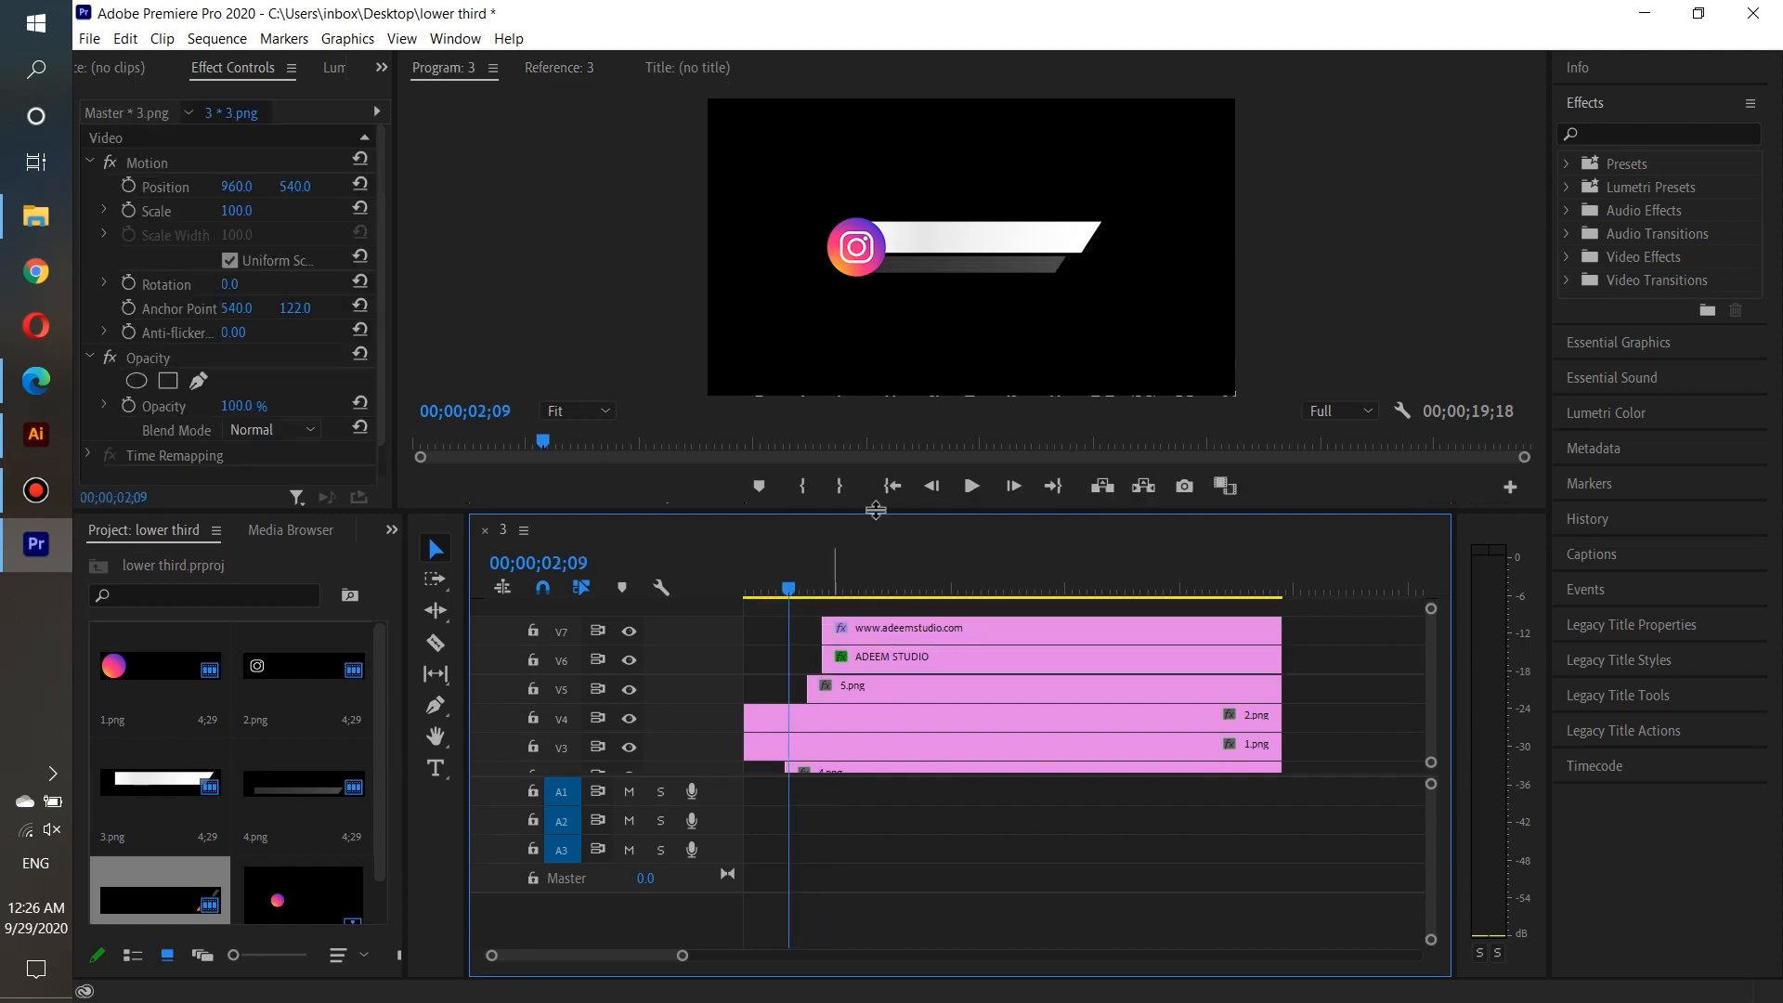
{"action": "left_click", "coordinate": [965, 486]}
{"action": "left_click", "coordinate": [830, 591]}
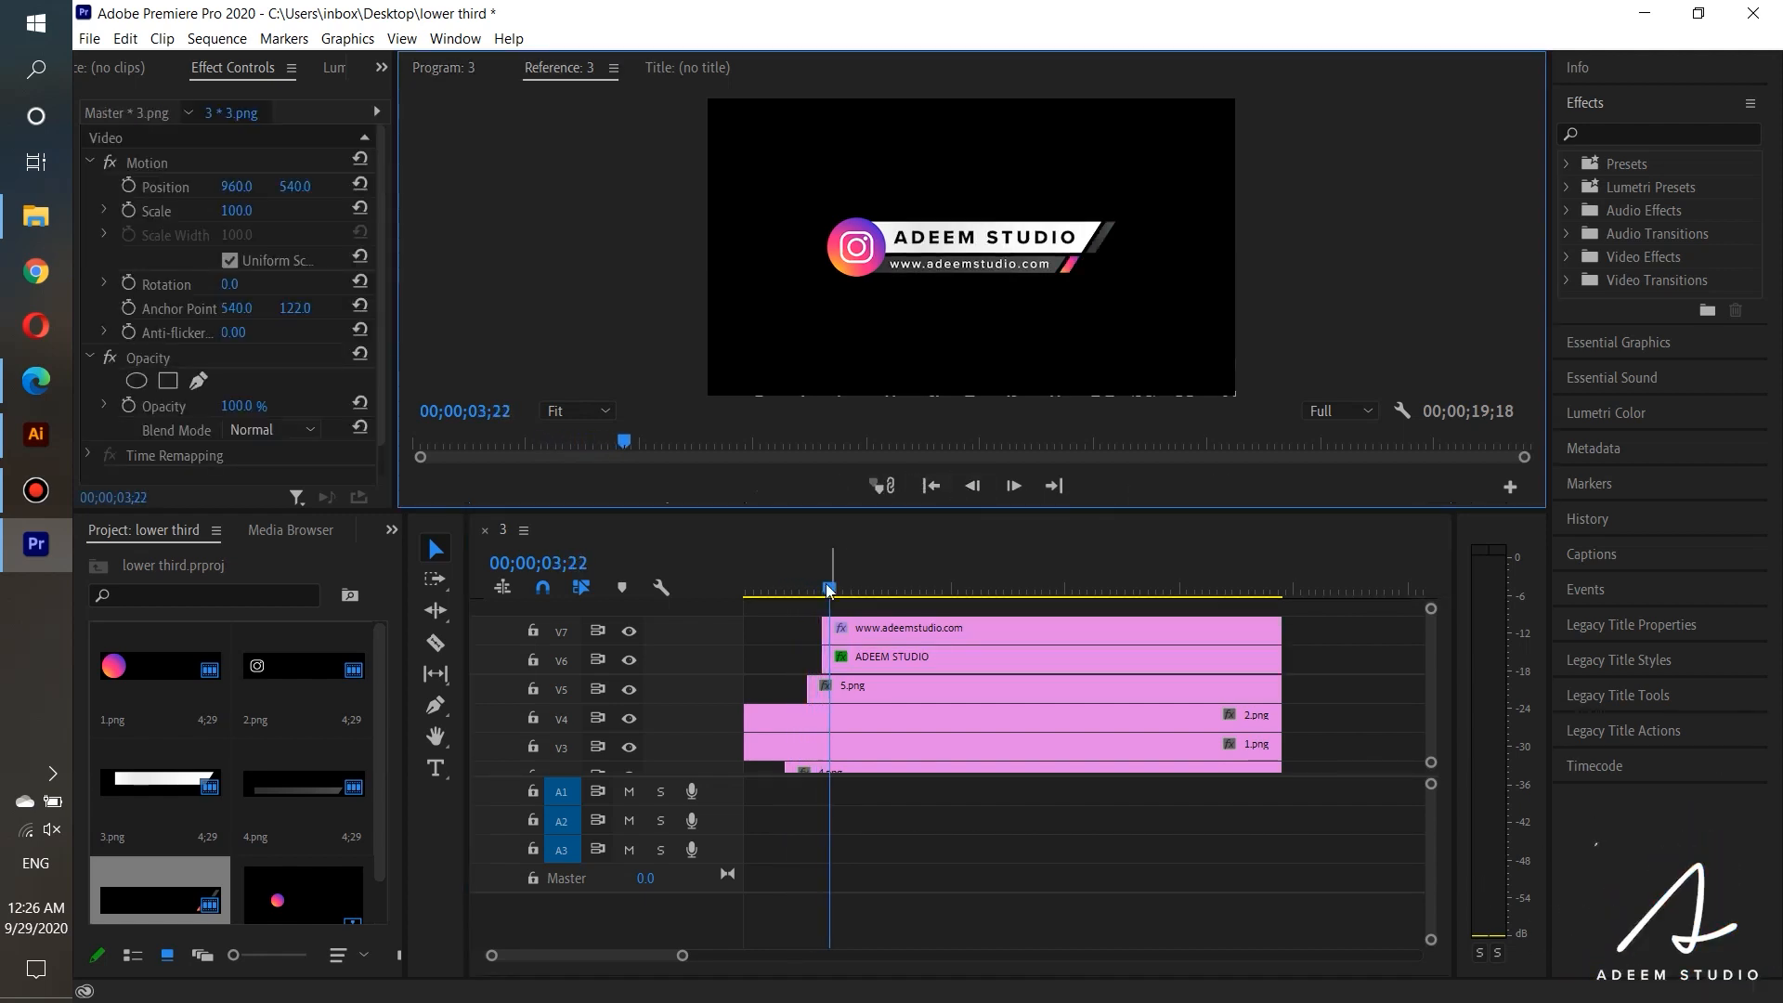
{"action": "left_click", "coordinate": [847, 629]}
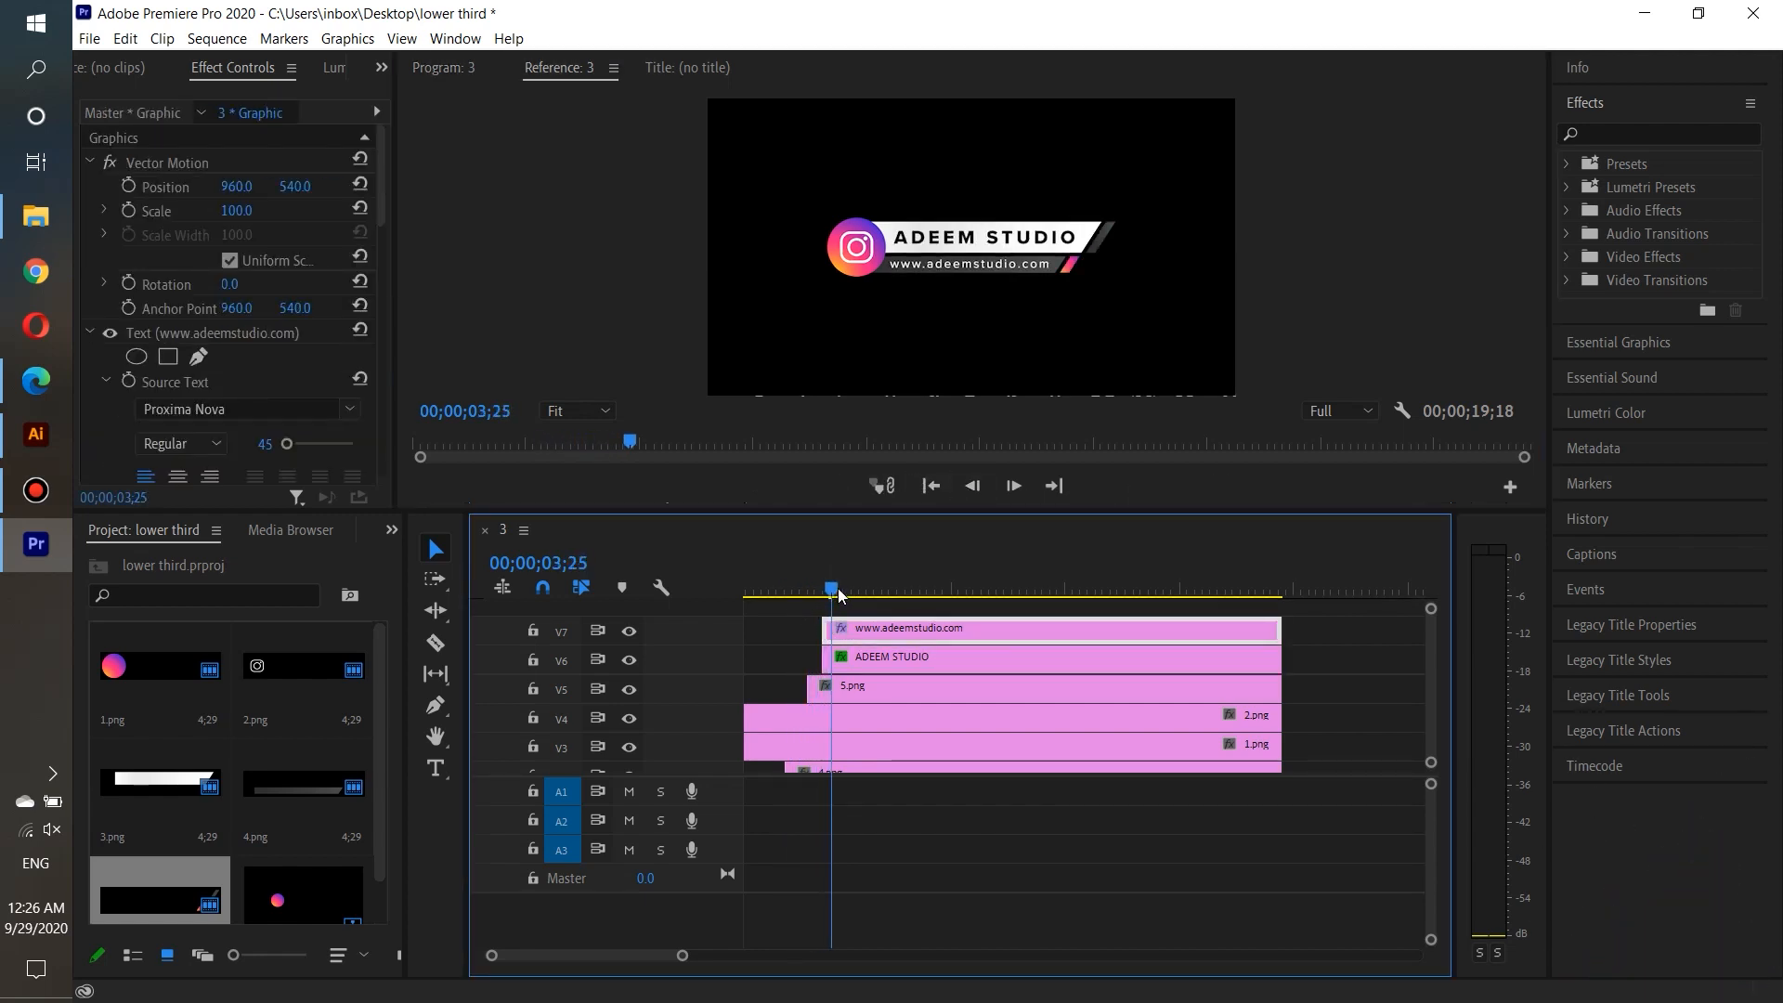
{"action": "left_click_drag", "start_coordinate": [839, 595], "coordinate": [844, 620]}
{"action": "left_click_drag", "start_coordinate": [840, 591], "coordinate": [804, 585]}
{"action": "left_click", "coordinate": [969, 486]}
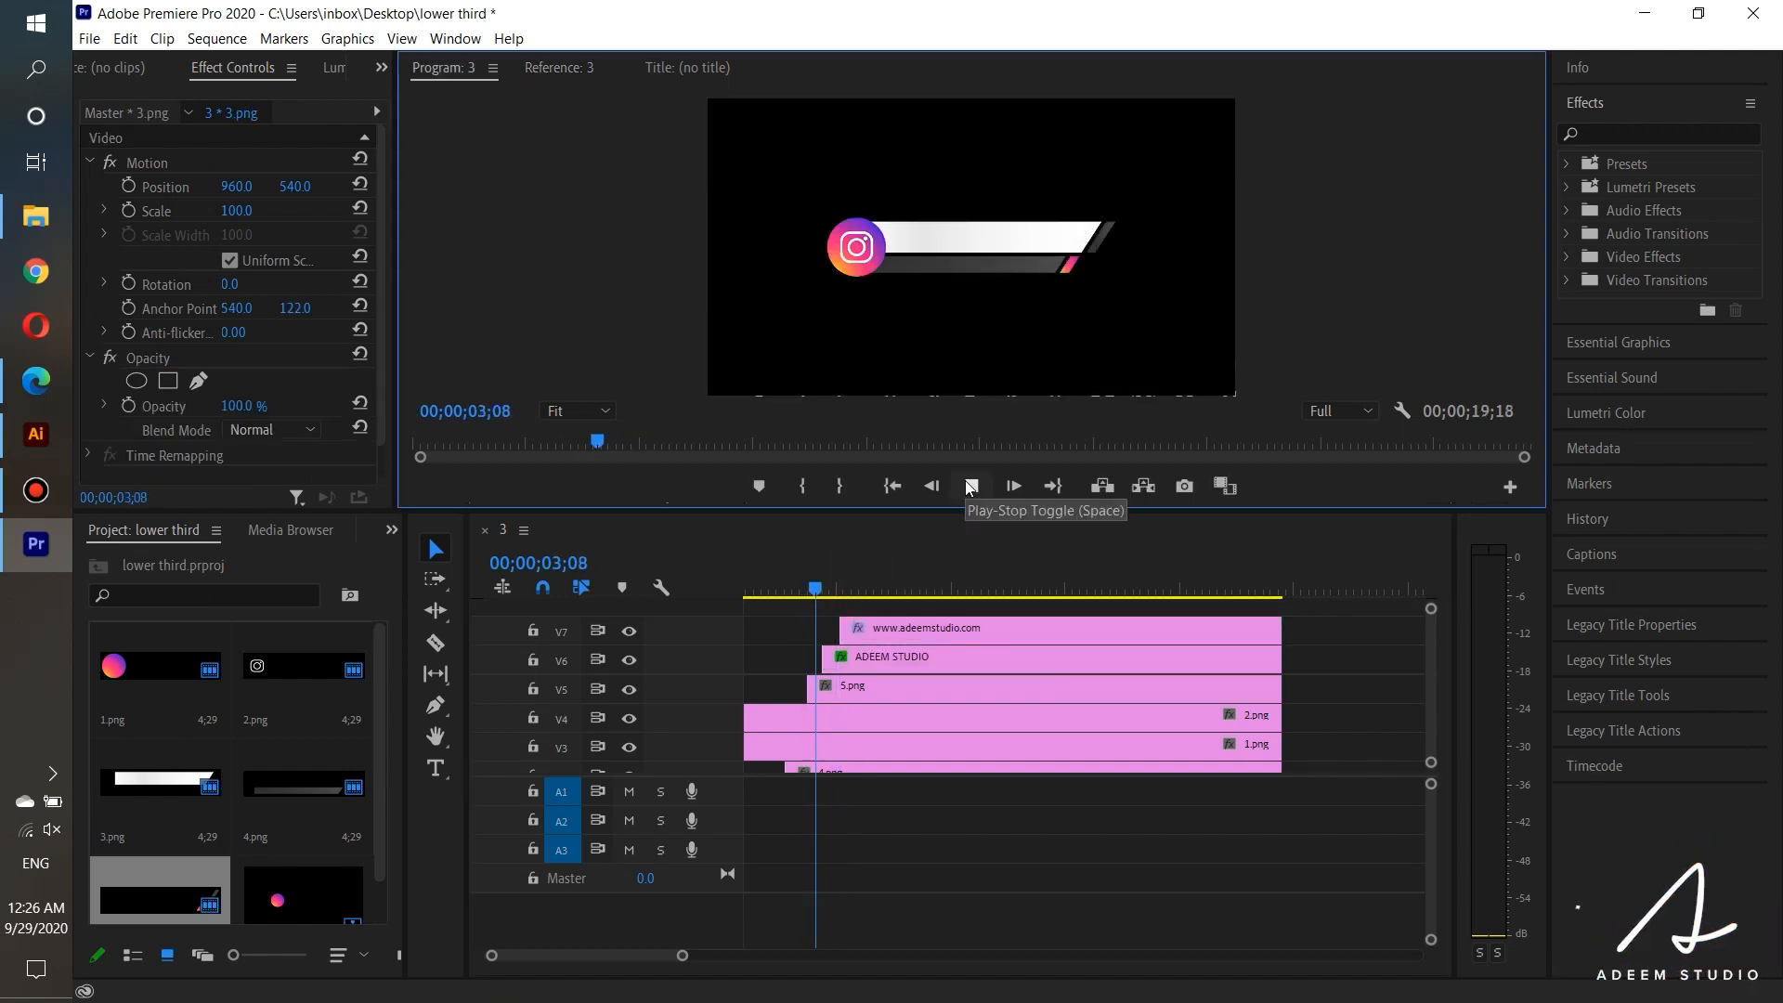
{"action": "left_click", "coordinate": [968, 486]}
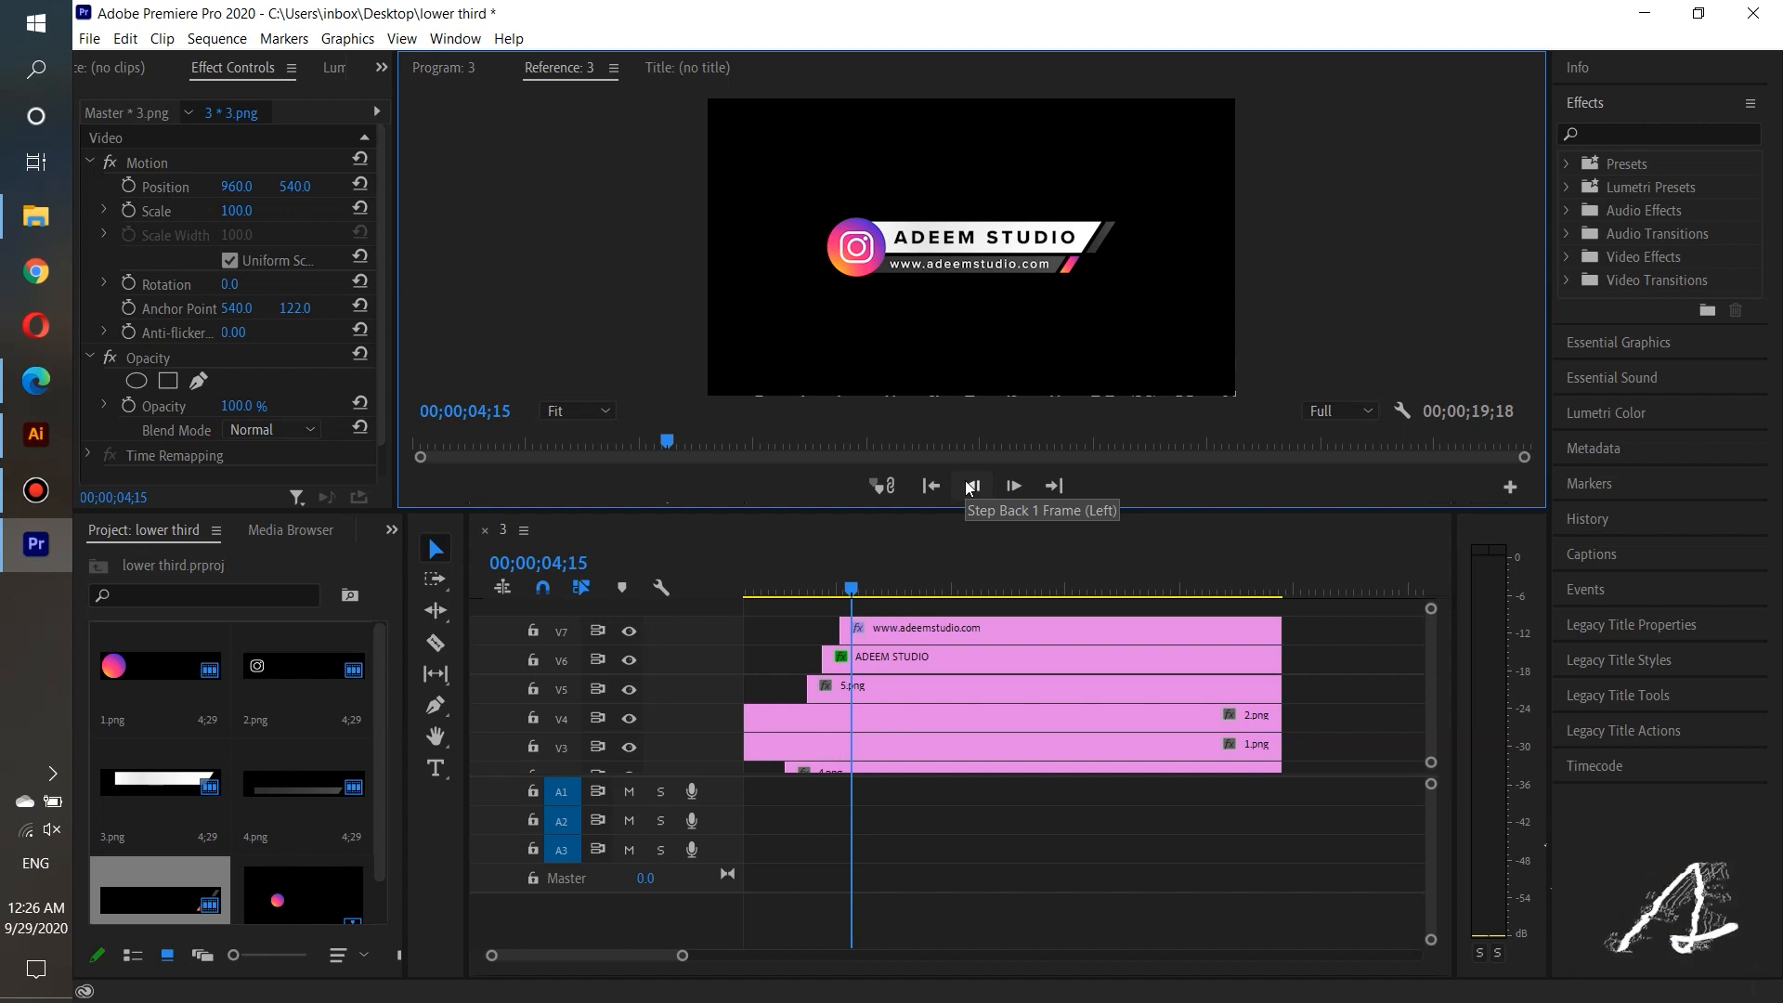
{"action": "key", "text": "ctrl+s"}
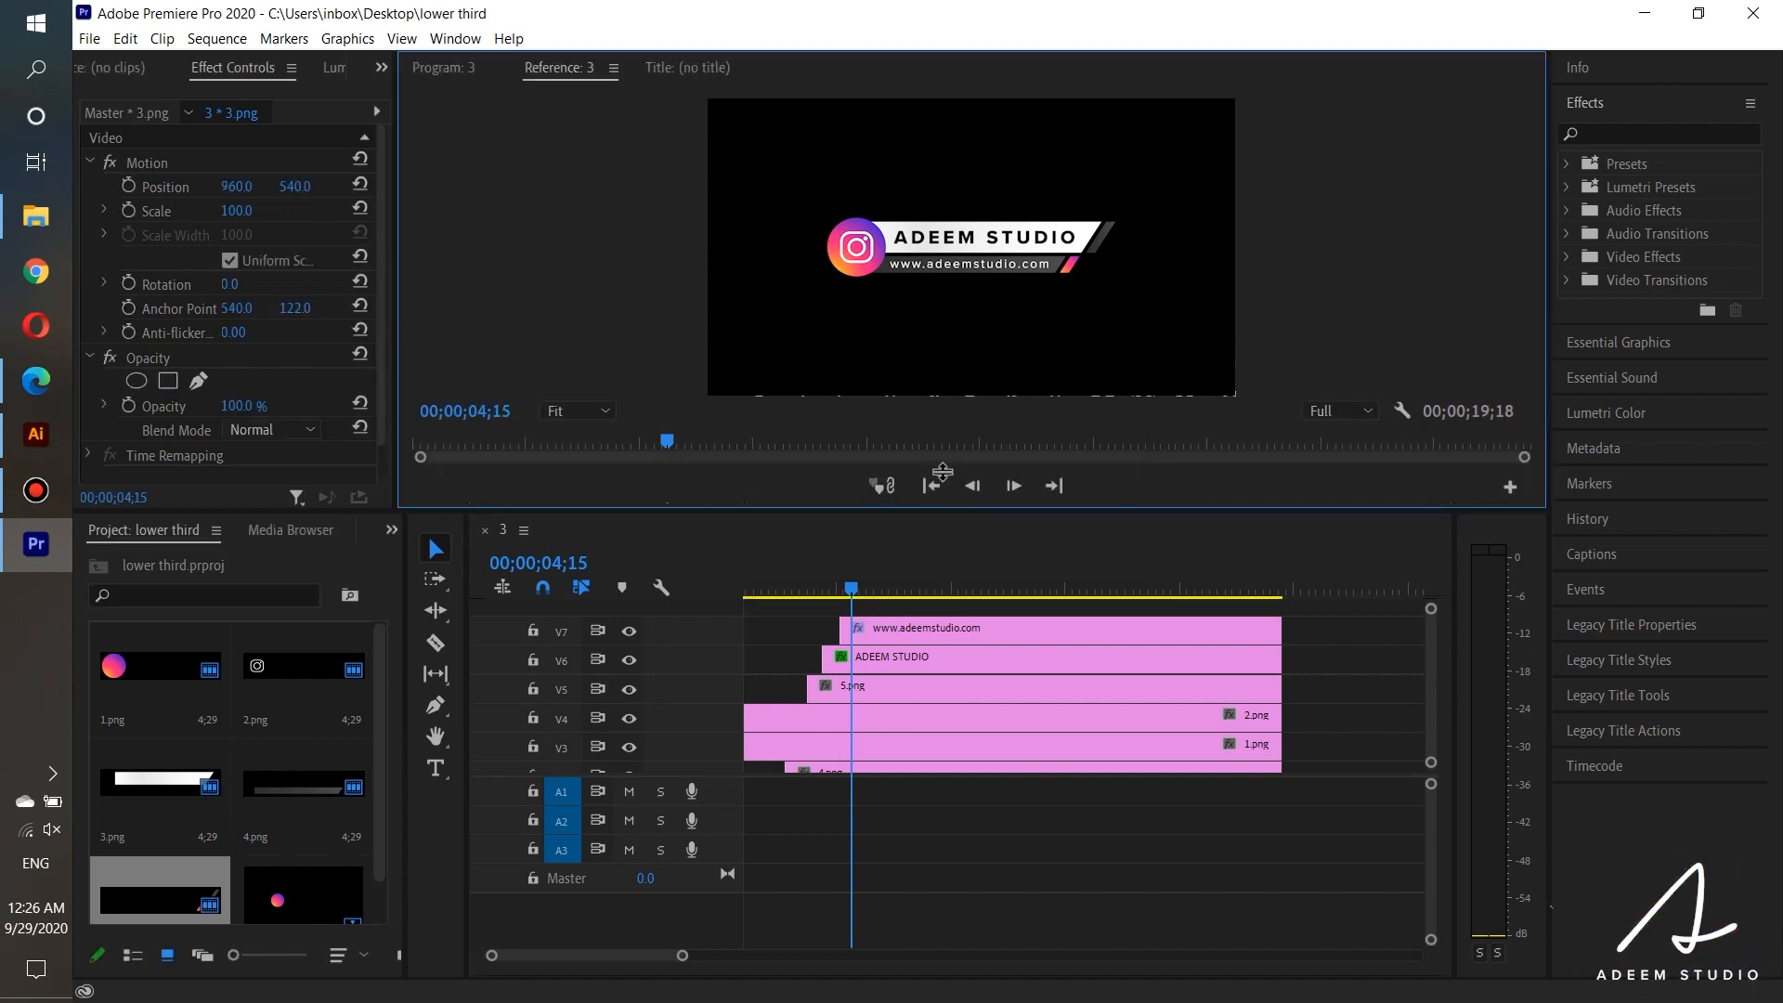
Step: Select all seven clips and trim their ends together to 00;00;14;11
{"action": "left_click_drag", "start_coordinate": [928, 512], "coordinate": [929, 404]}
{"action": "scroll", "coordinate": [897, 530], "scroll_direction": "down", "scroll_amount": 2}
{"action": "left_click_drag", "start_coordinate": [839, 482], "coordinate": [1089, 483]}
{"action": "scroll", "coordinate": [1198, 605], "scroll_direction": "down", "scroll_amount": 1}
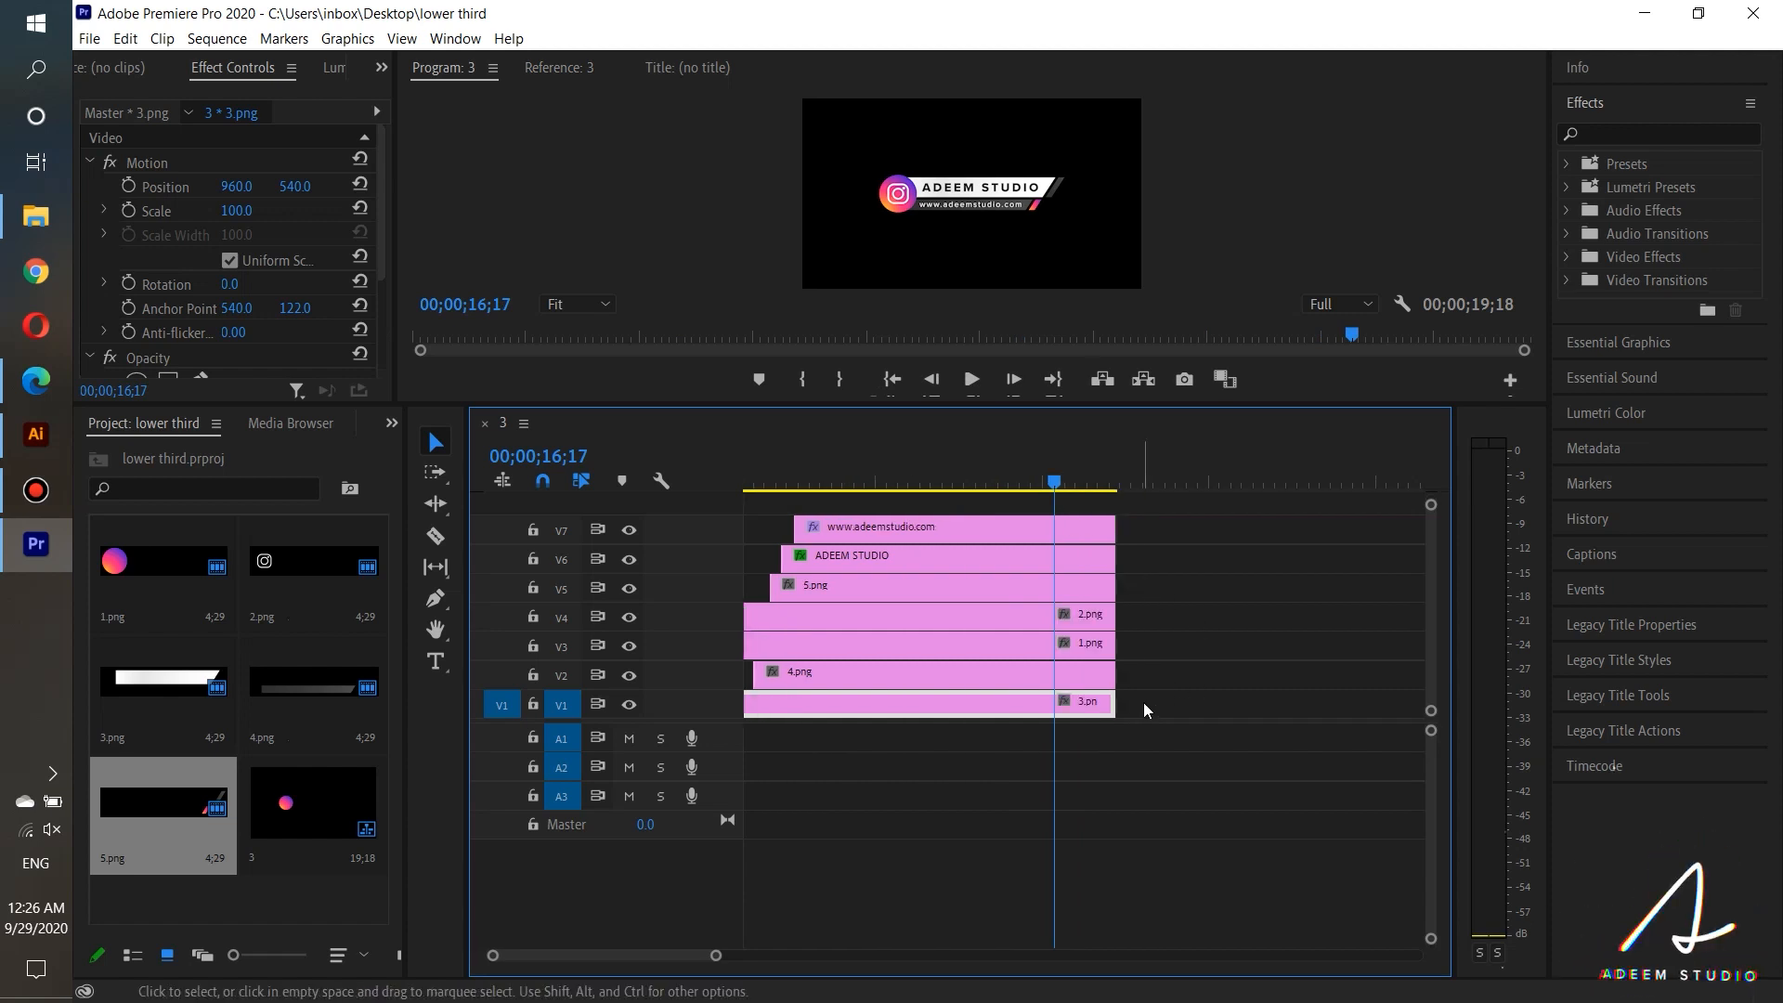
{"action": "left_click_drag", "start_coordinate": [1144, 706], "coordinate": [1069, 571]}
{"action": "left_click_drag", "start_coordinate": [1054, 481], "coordinate": [1007, 488]}
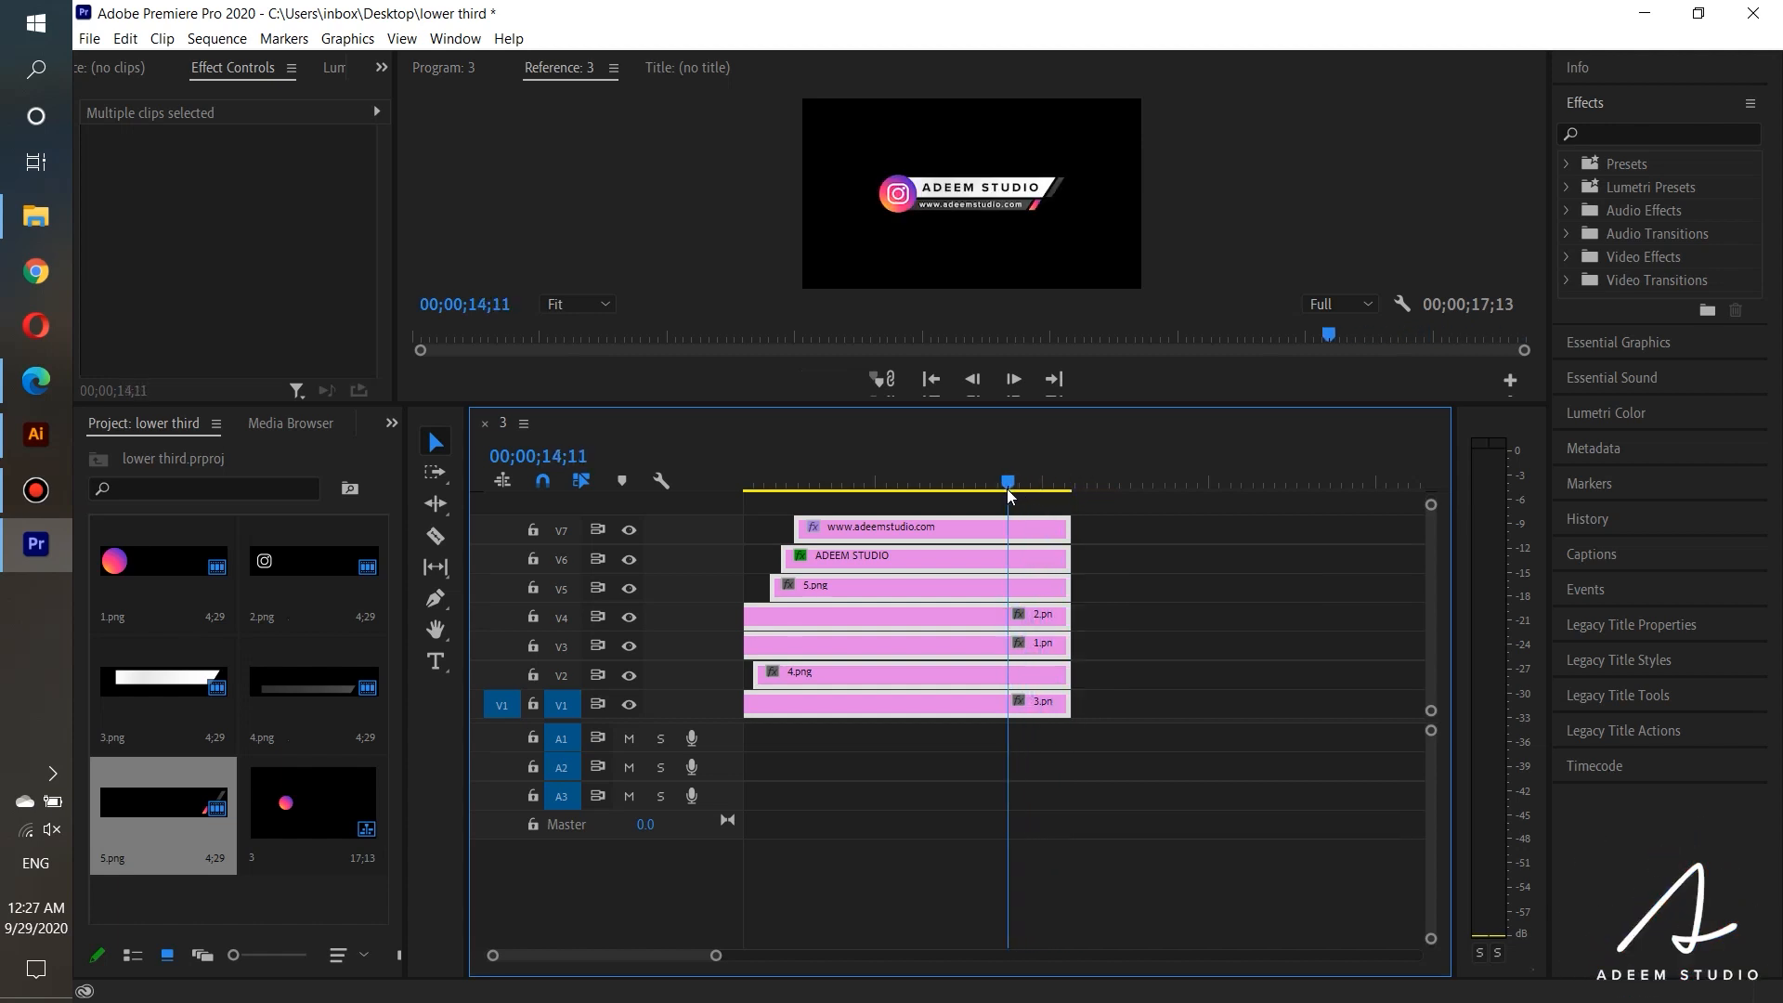
{"action": "left_click_drag", "start_coordinate": [1070, 643], "coordinate": [1007, 641]}
{"action": "left_click", "coordinate": [1061, 527]}
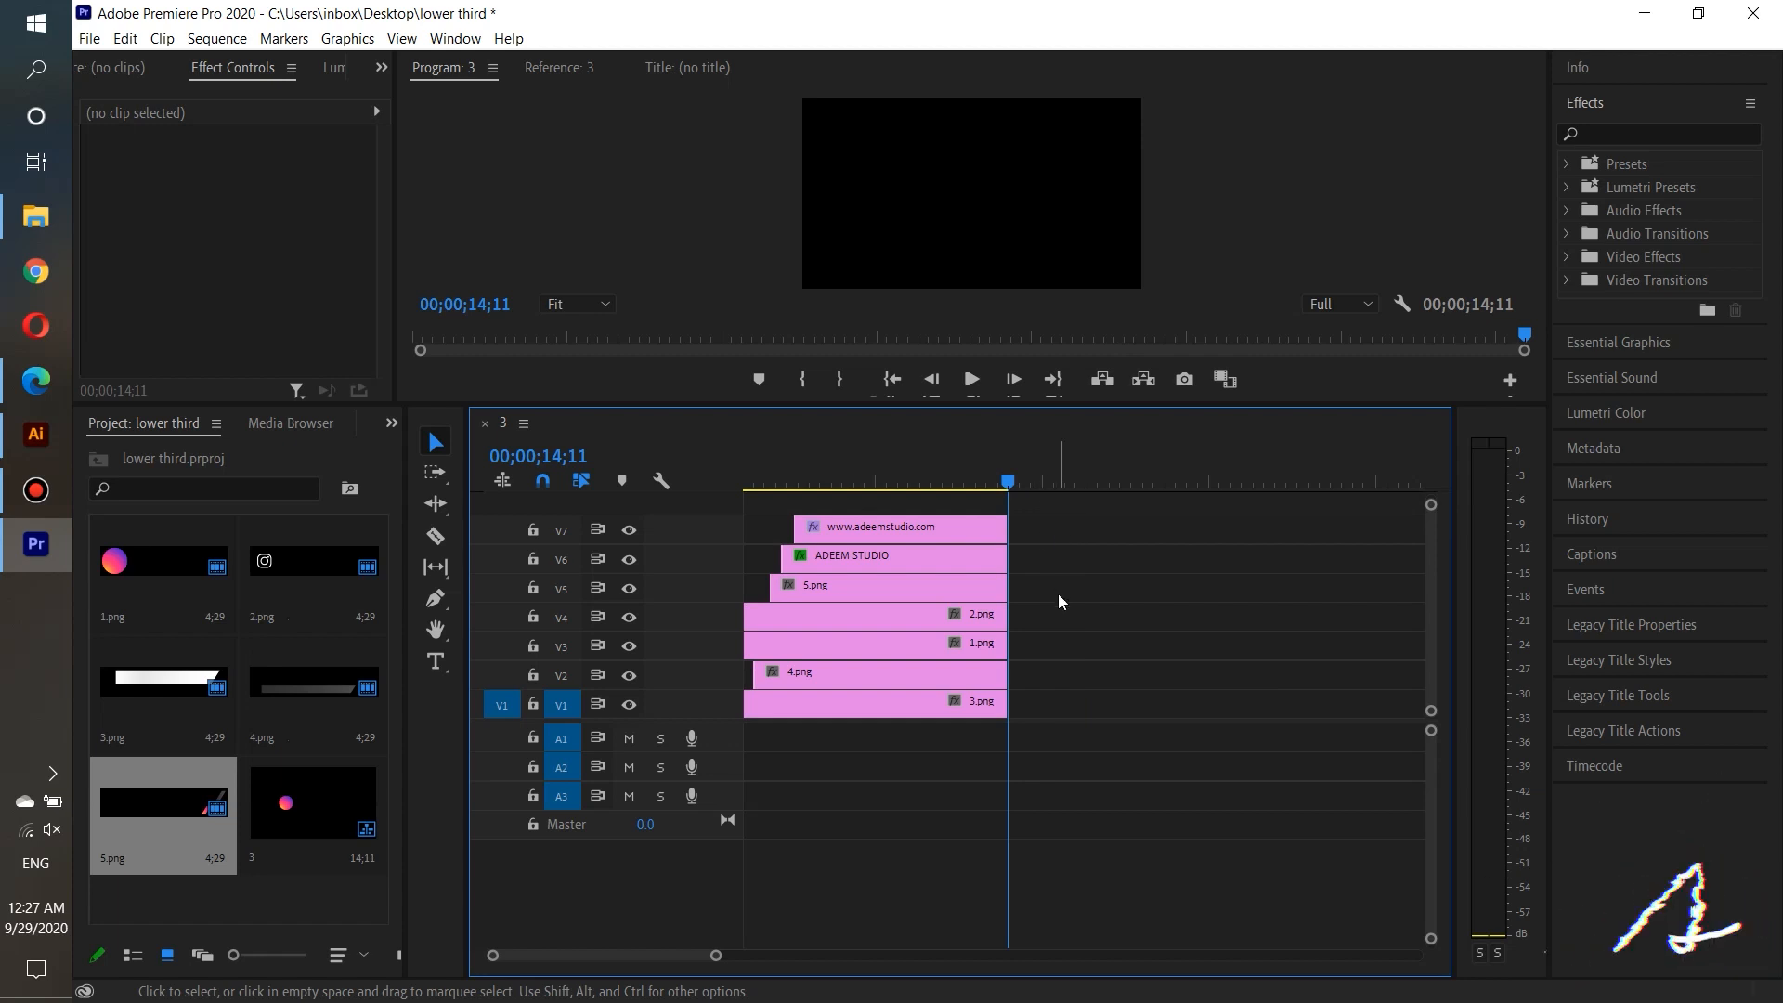
Step: Split the clips on all seven video tracks at 00;00;08;19 with the Razor tool
{"action": "left_click_drag", "start_coordinate": [1006, 485], "coordinate": [887, 494]}
{"action": "left_click", "coordinate": [435, 536]}
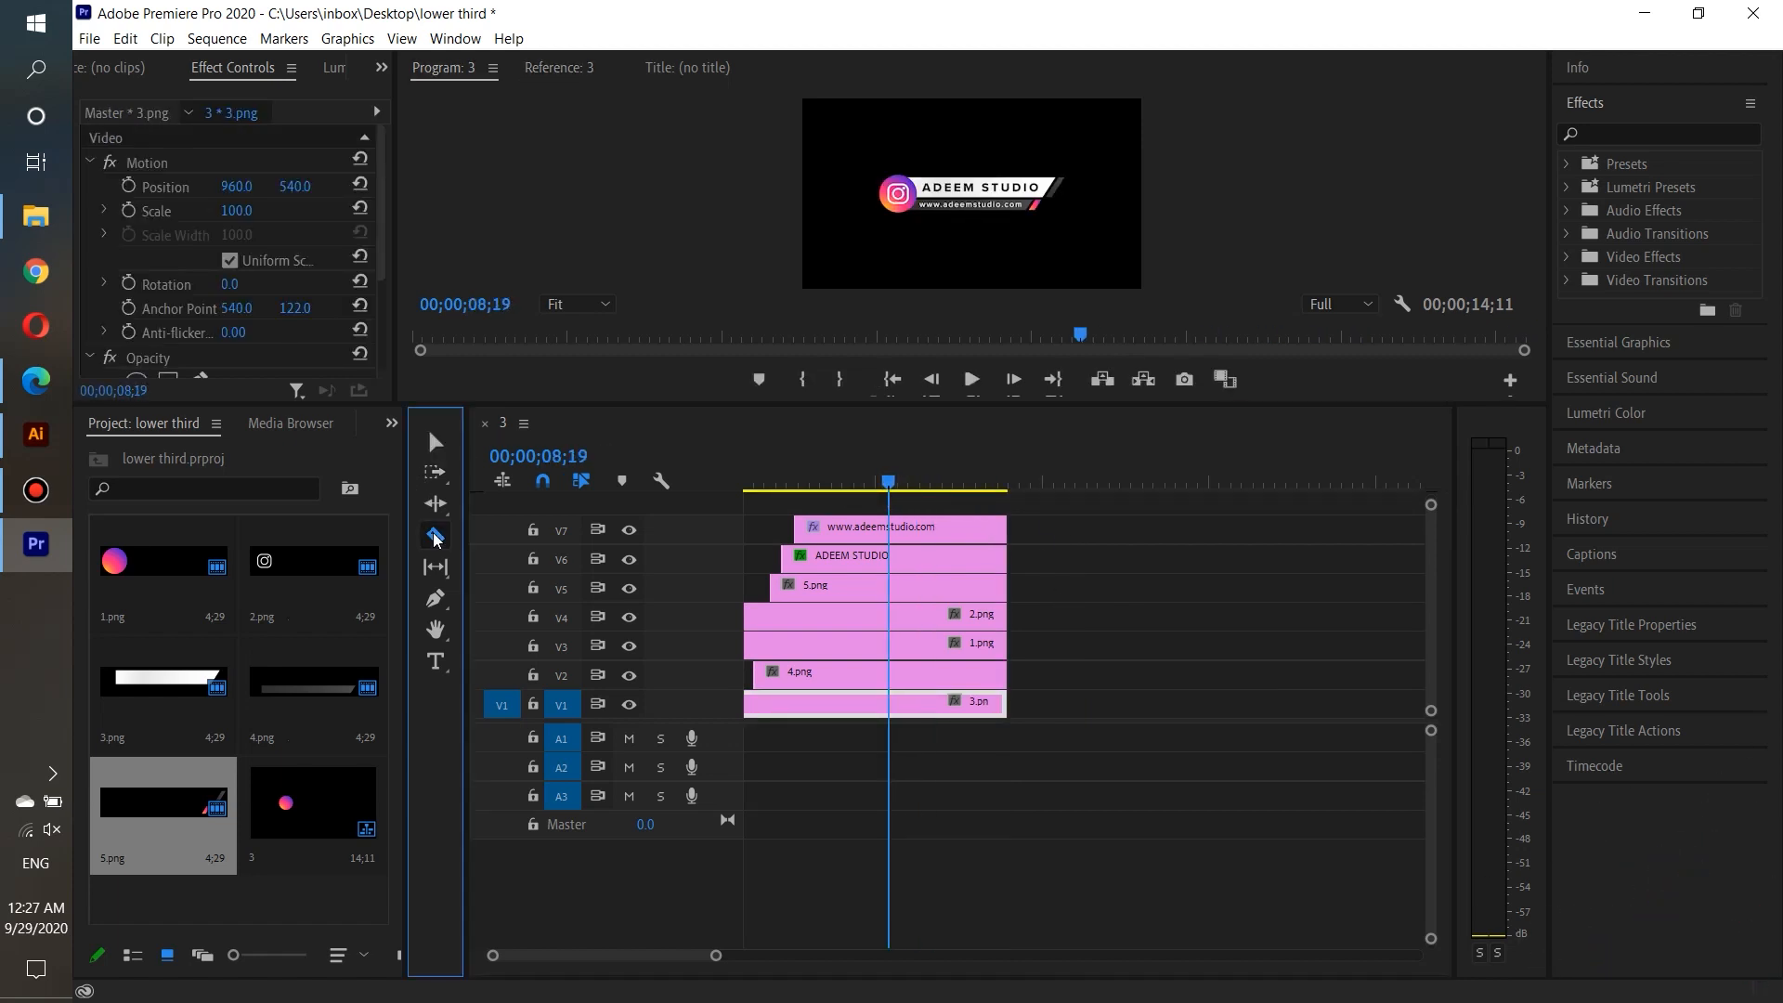
{"action": "left_click", "coordinate": [890, 526]}
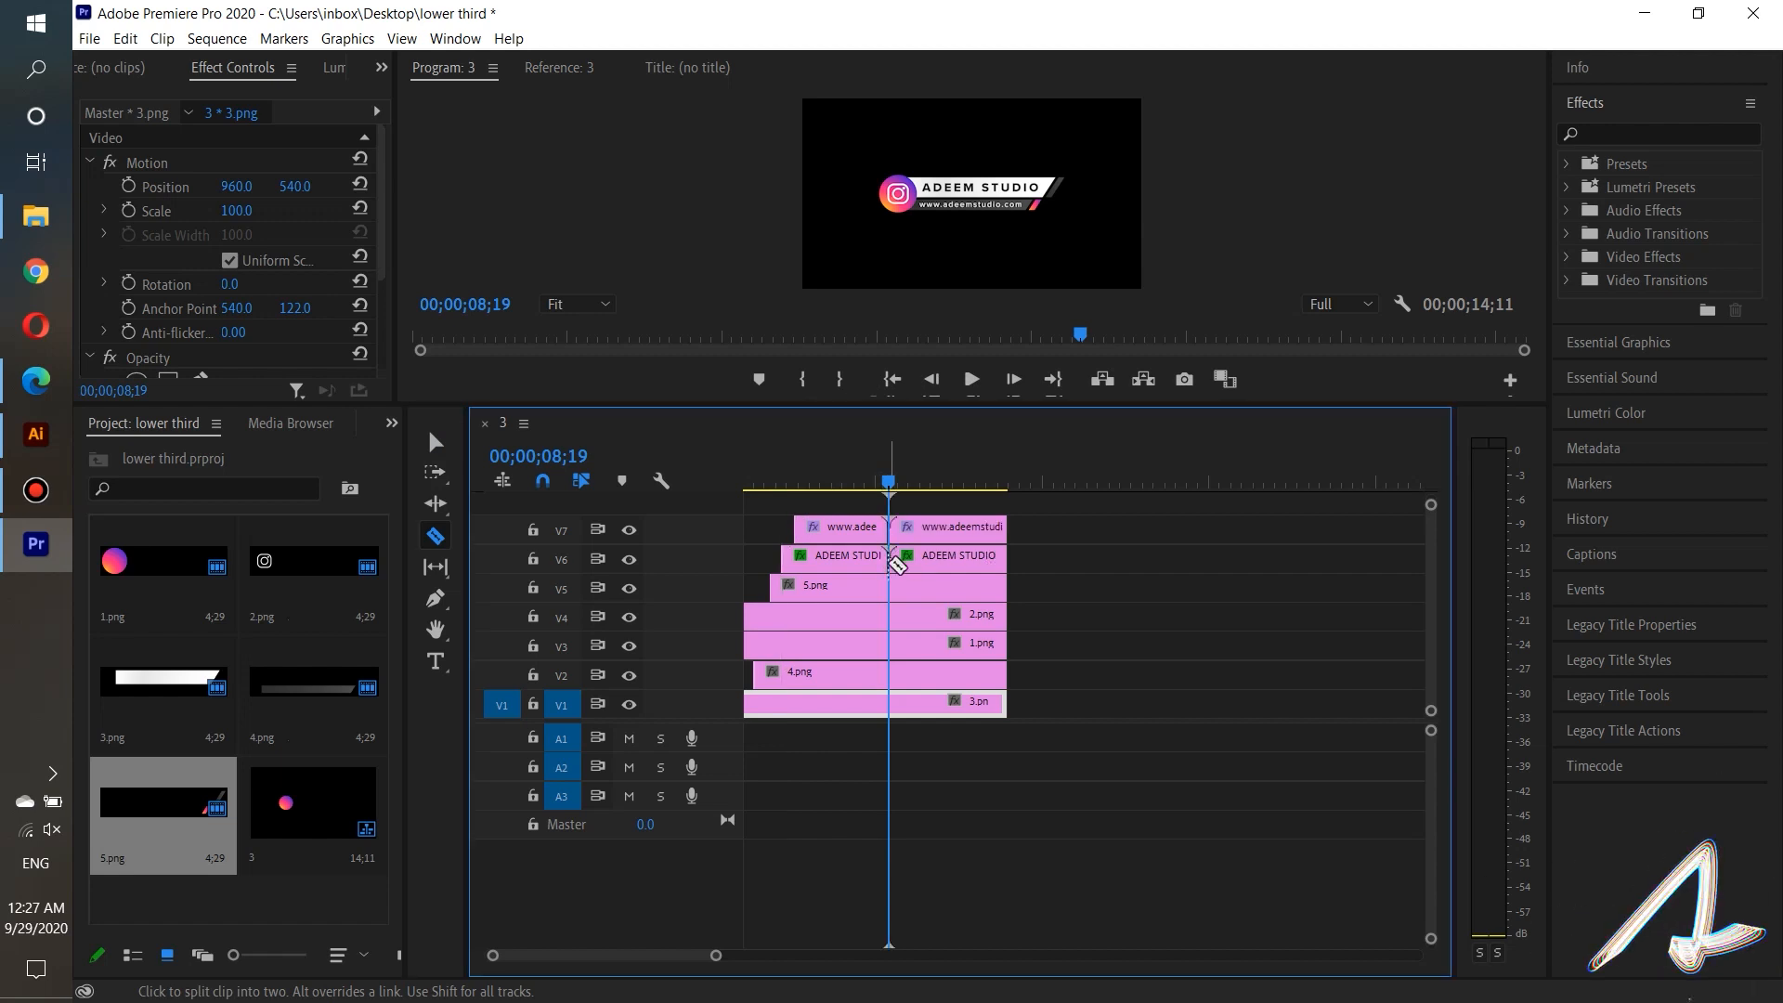
{"action": "left_click", "coordinate": [896, 611]}
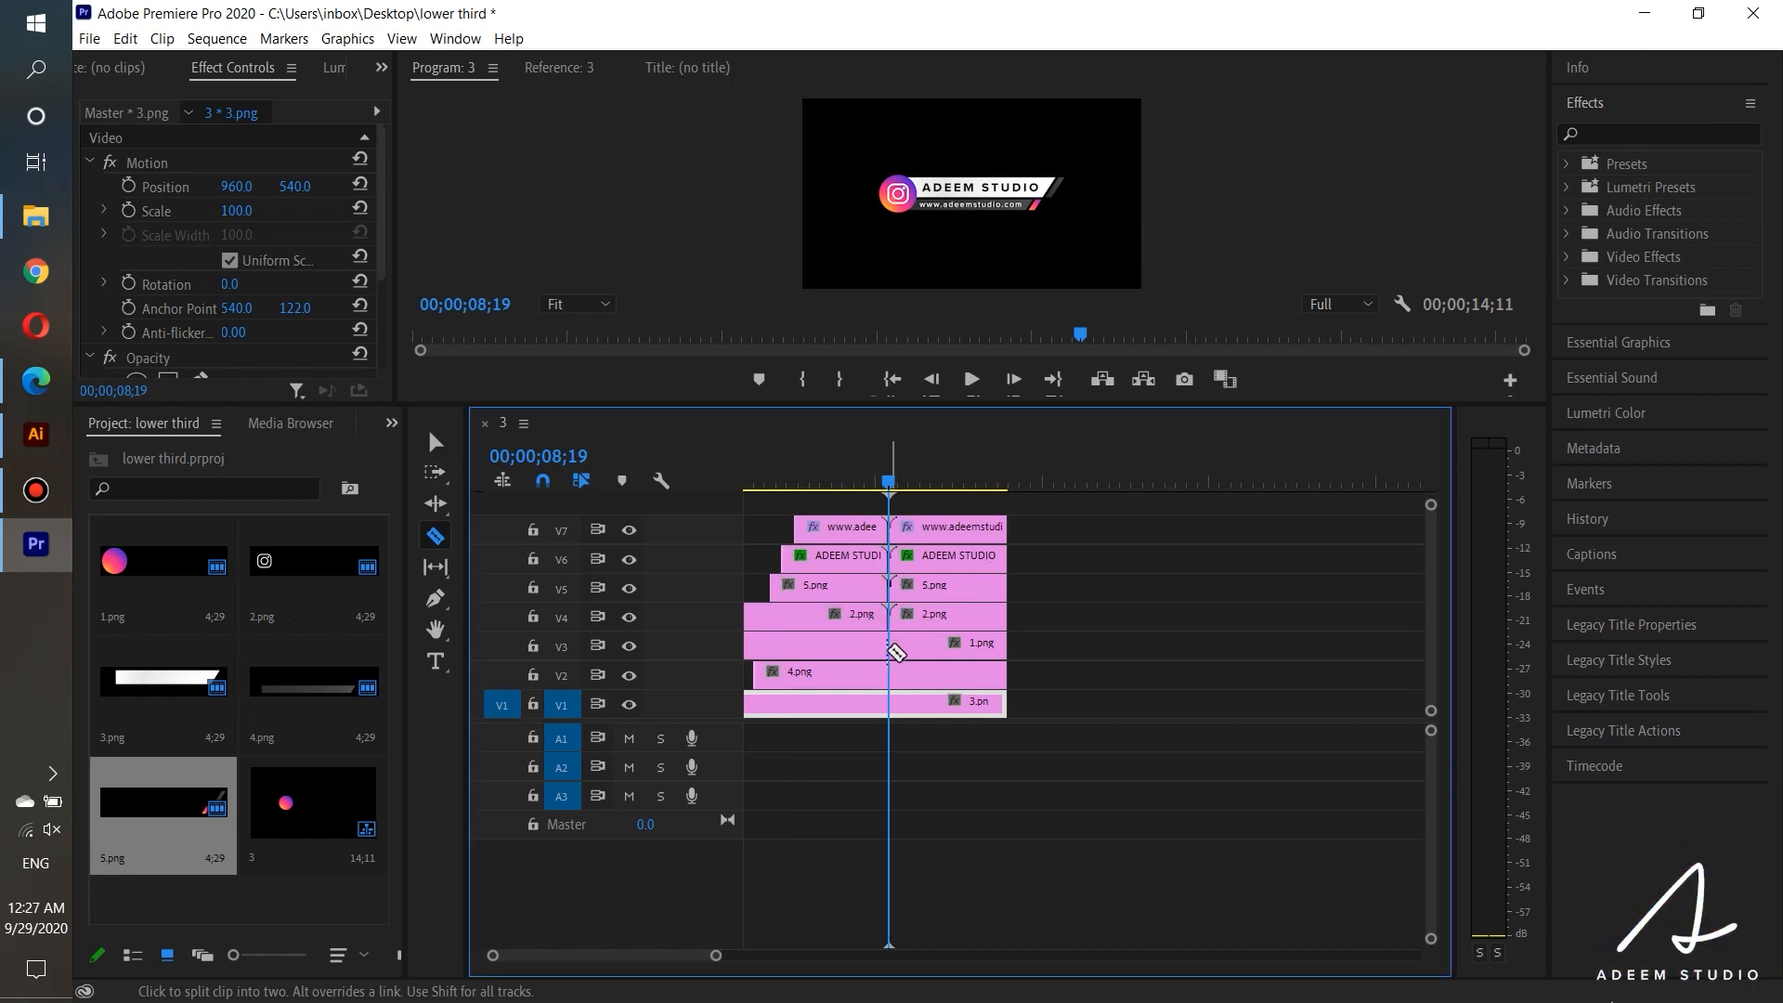
{"action": "left_click", "coordinate": [894, 707]}
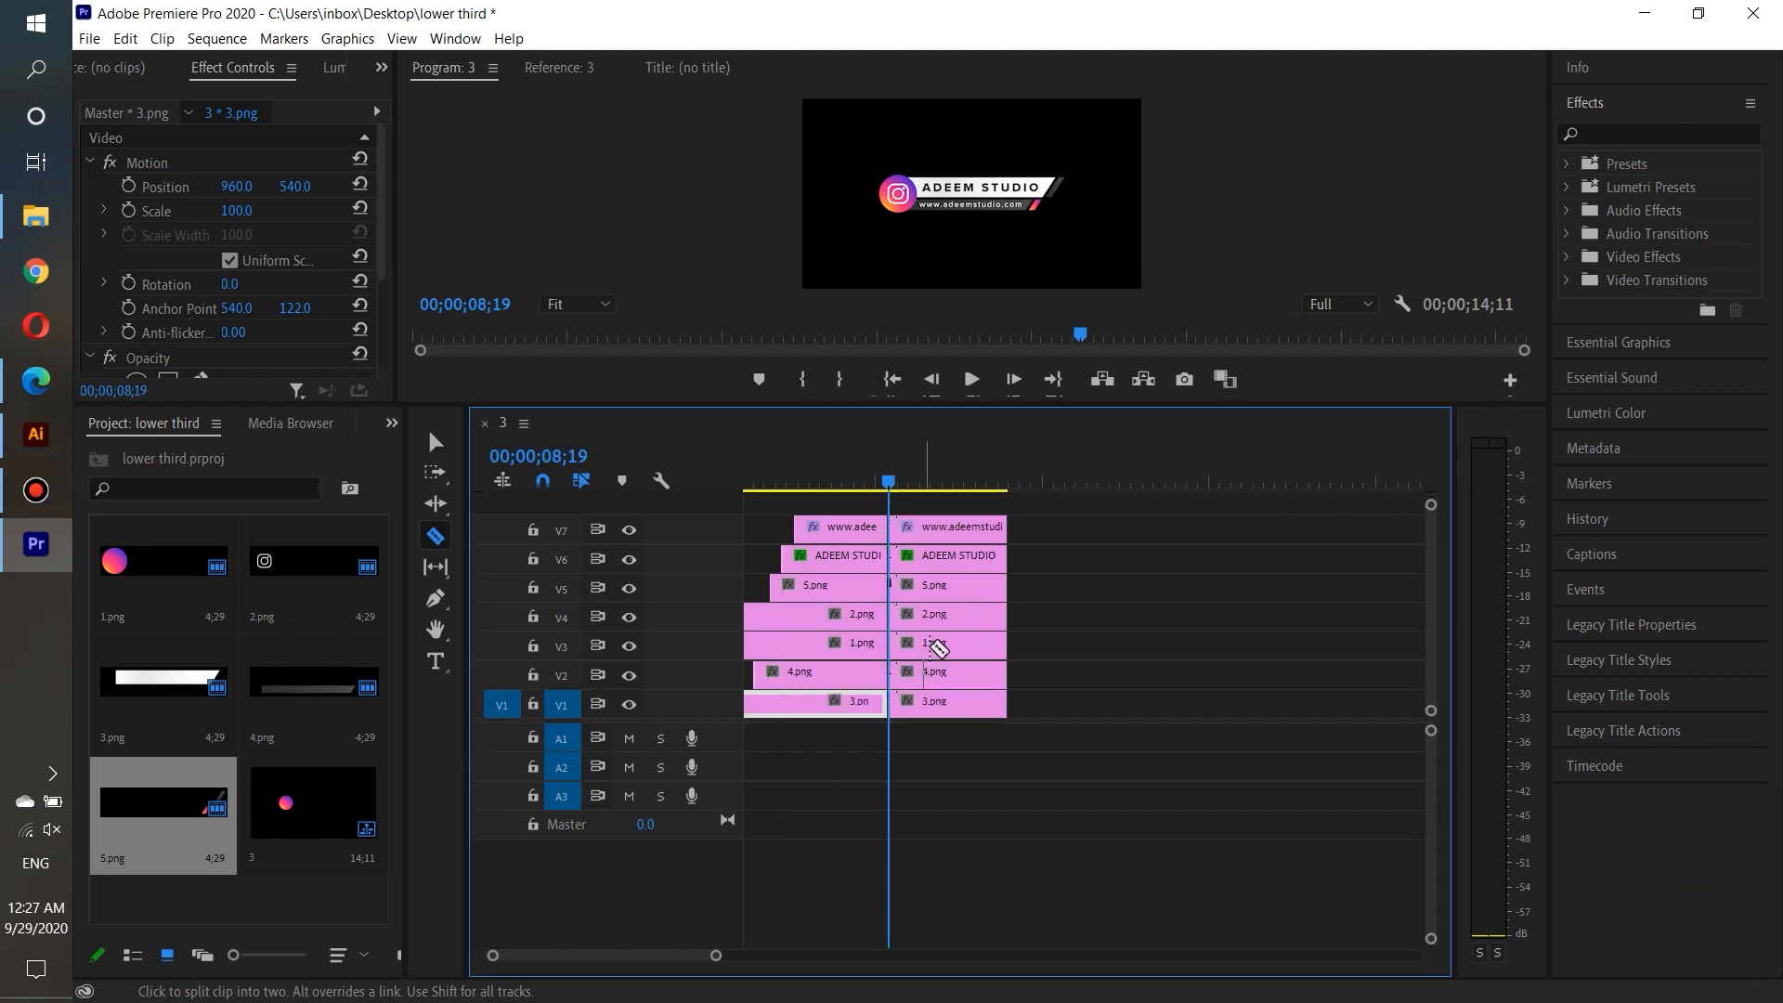
{"action": "left_click", "coordinate": [432, 442]}
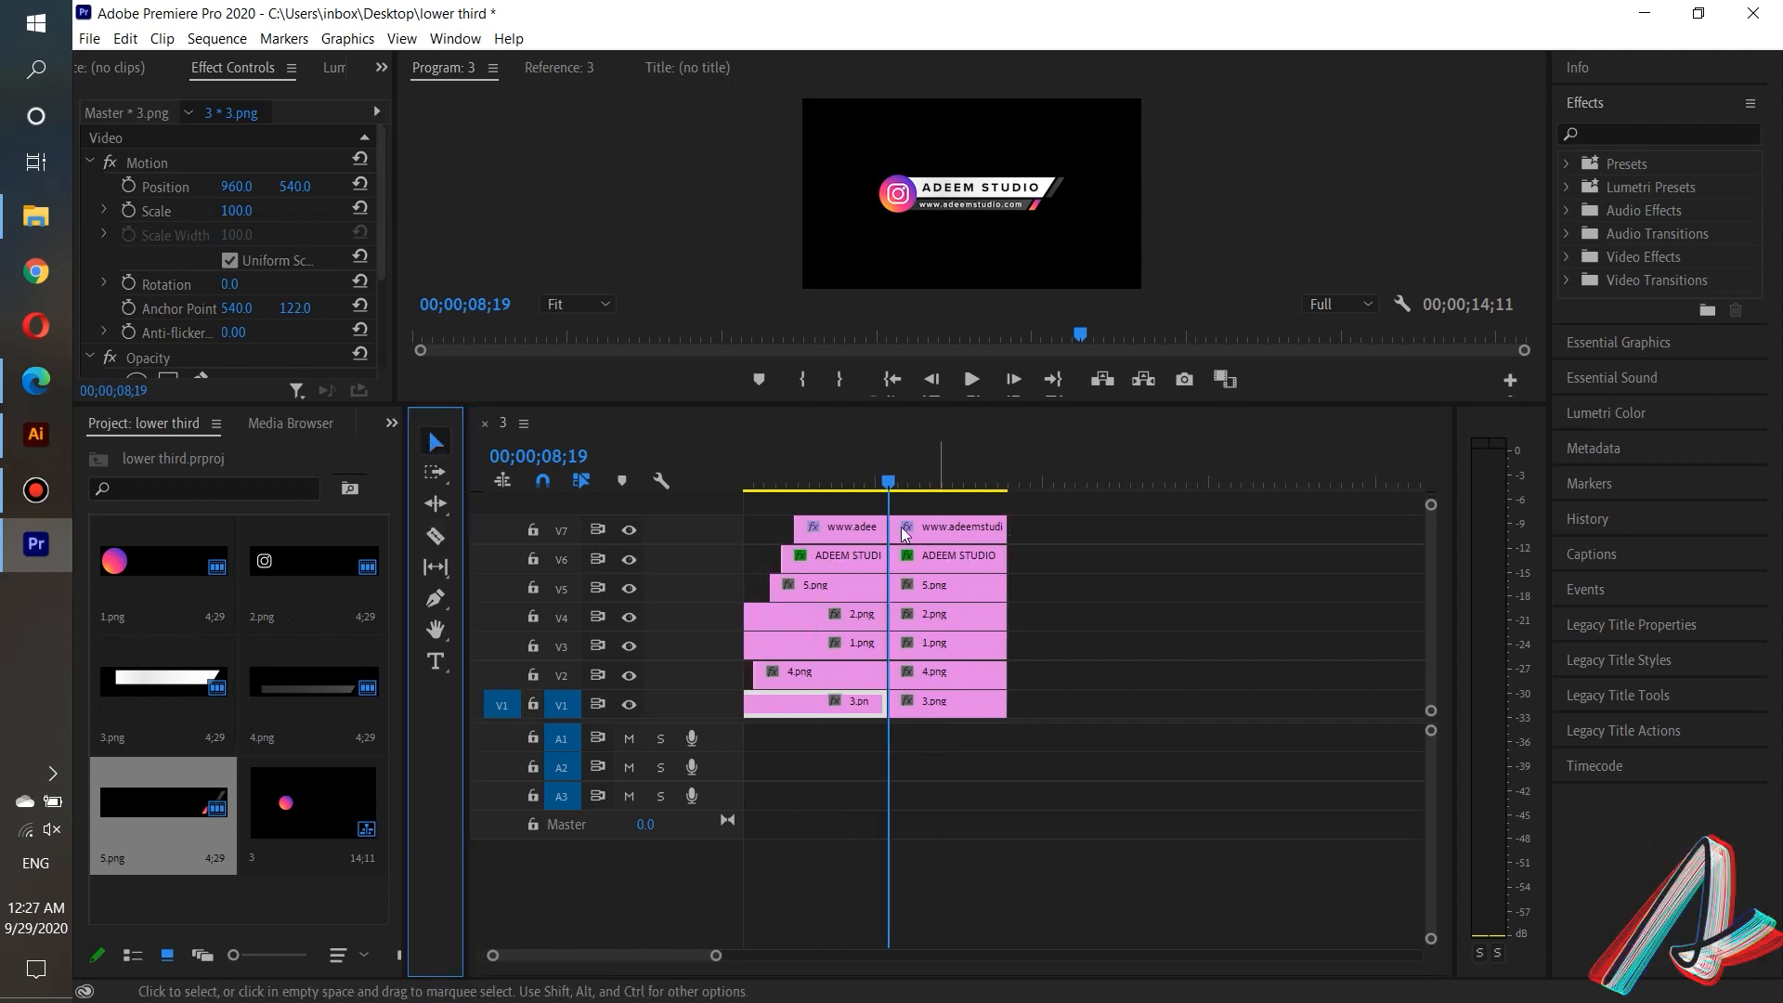
Step: Play the sequence from the start to review when each lower third layer appears
{"action": "left_click", "coordinate": [871, 464]}
{"action": "key", "text": "Home"}
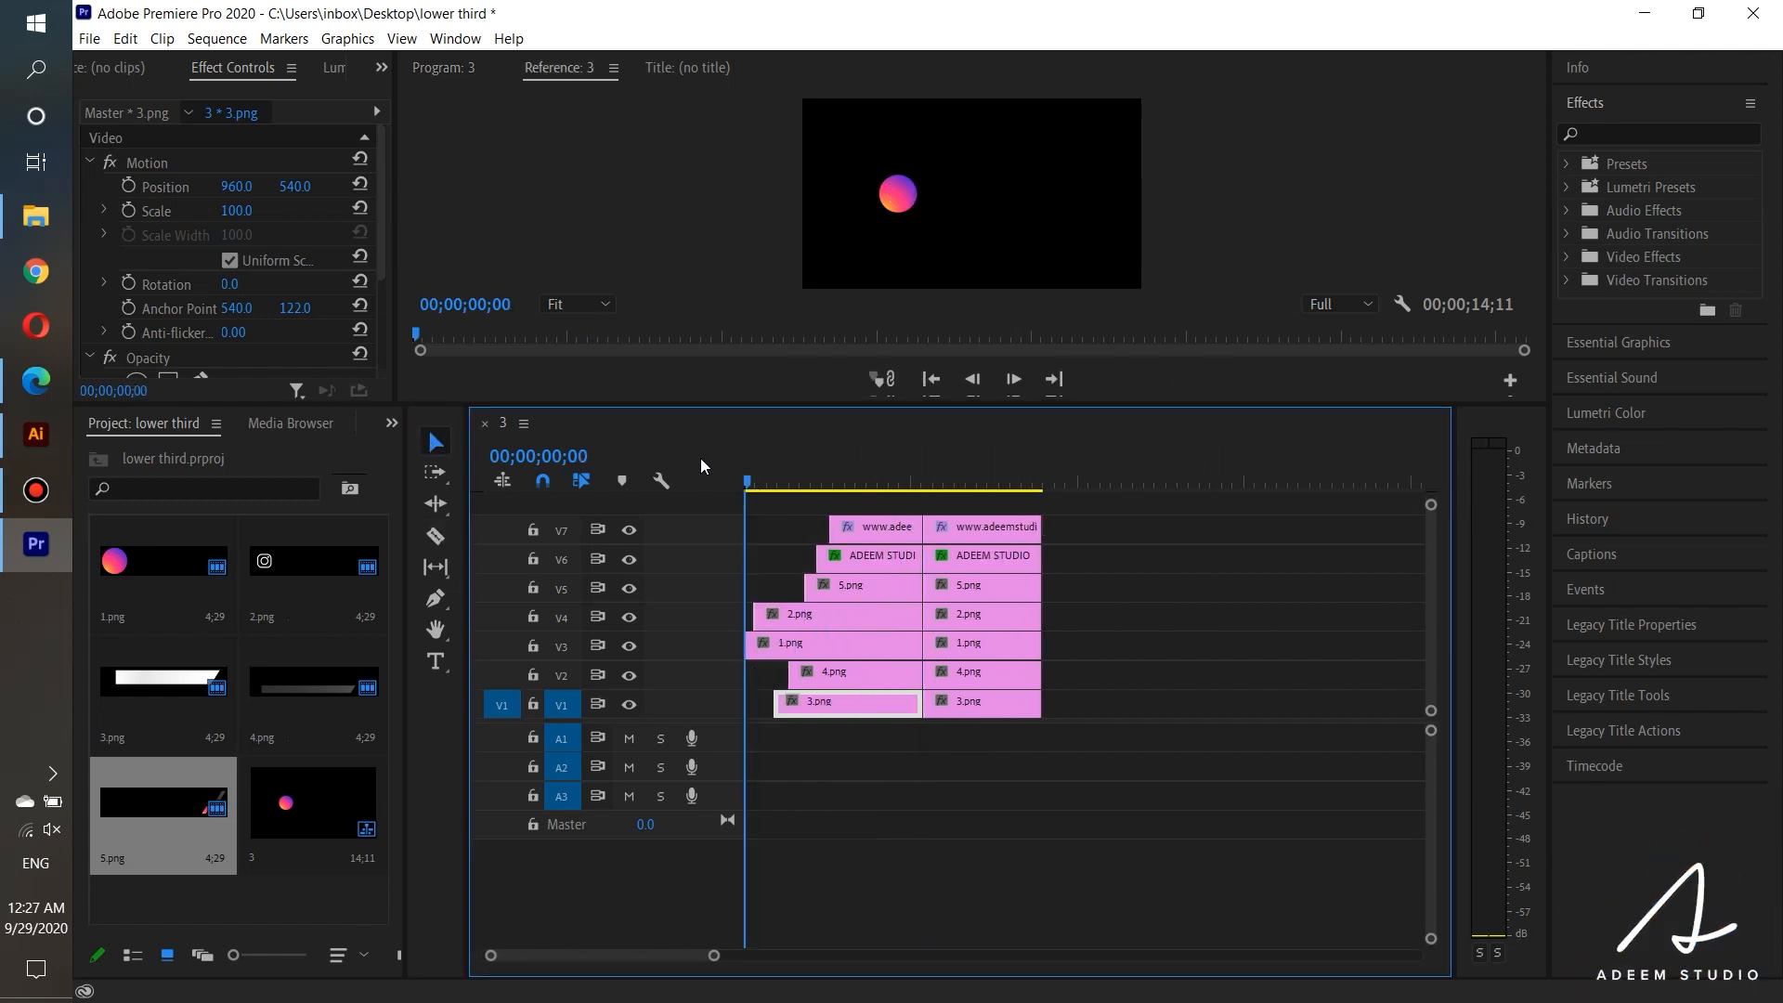
{"action": "left_click_drag", "start_coordinate": [746, 477], "coordinate": [780, 478]}
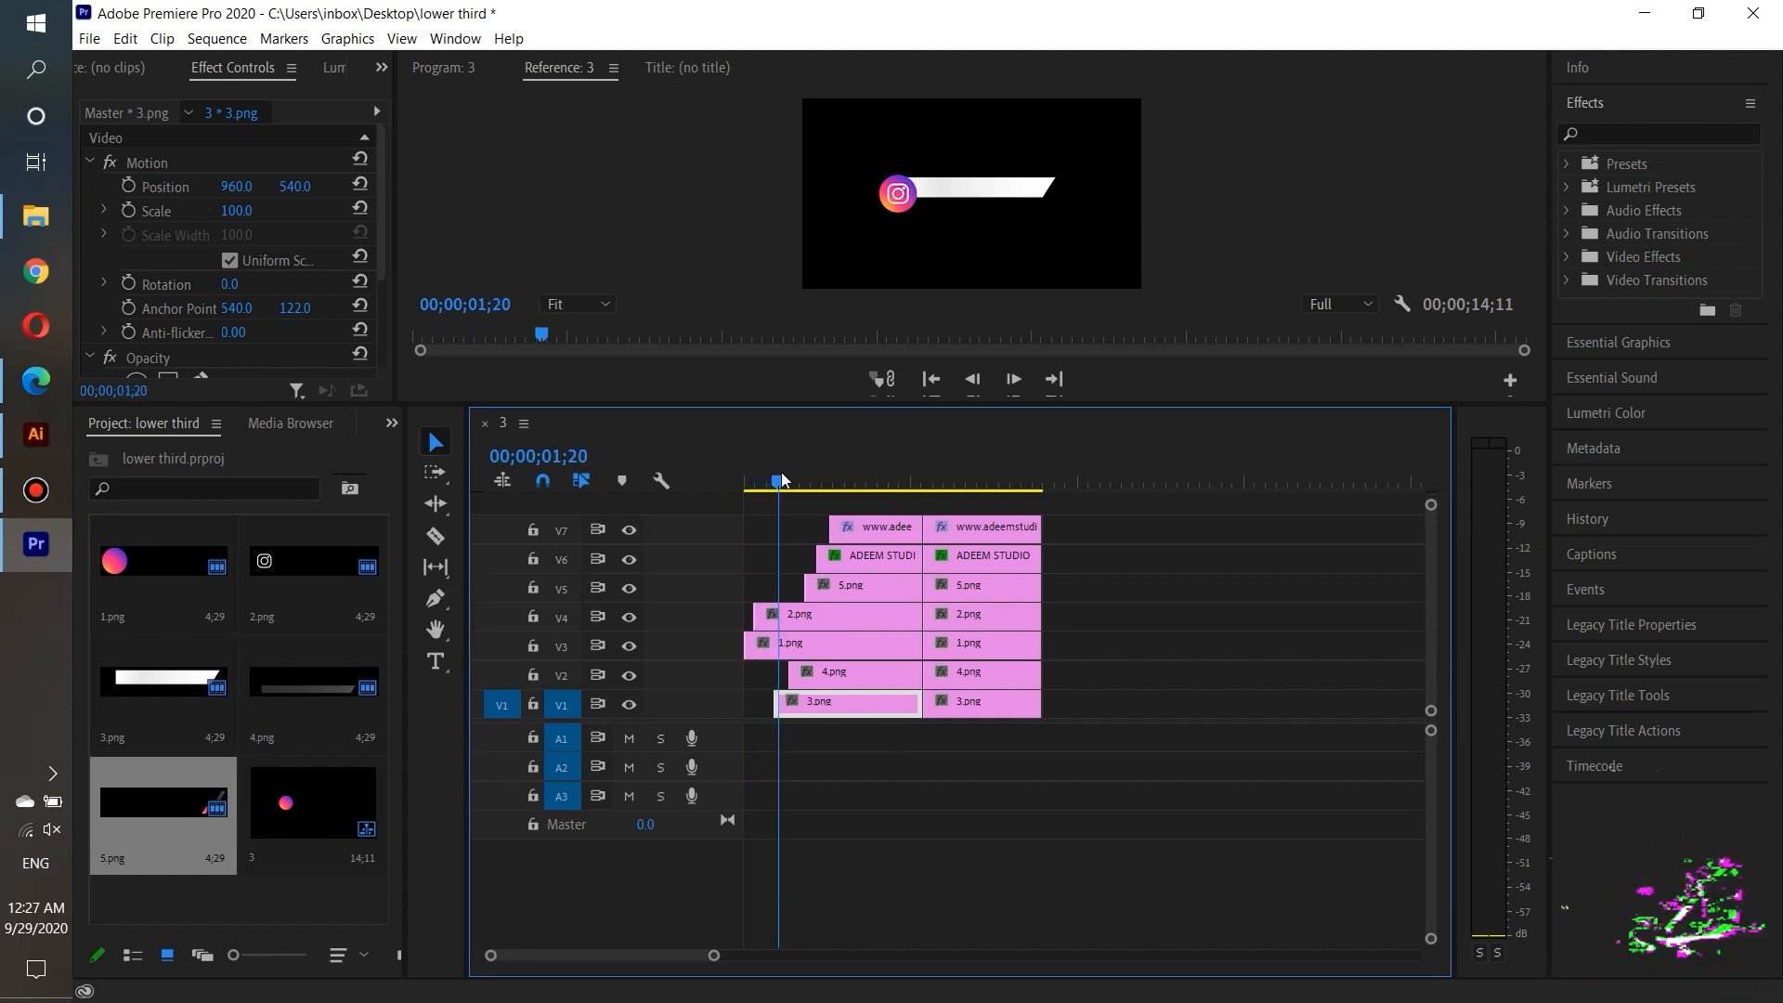
{"action": "key", "text": "Home"}
{"action": "left_click", "coordinate": [966, 384]}
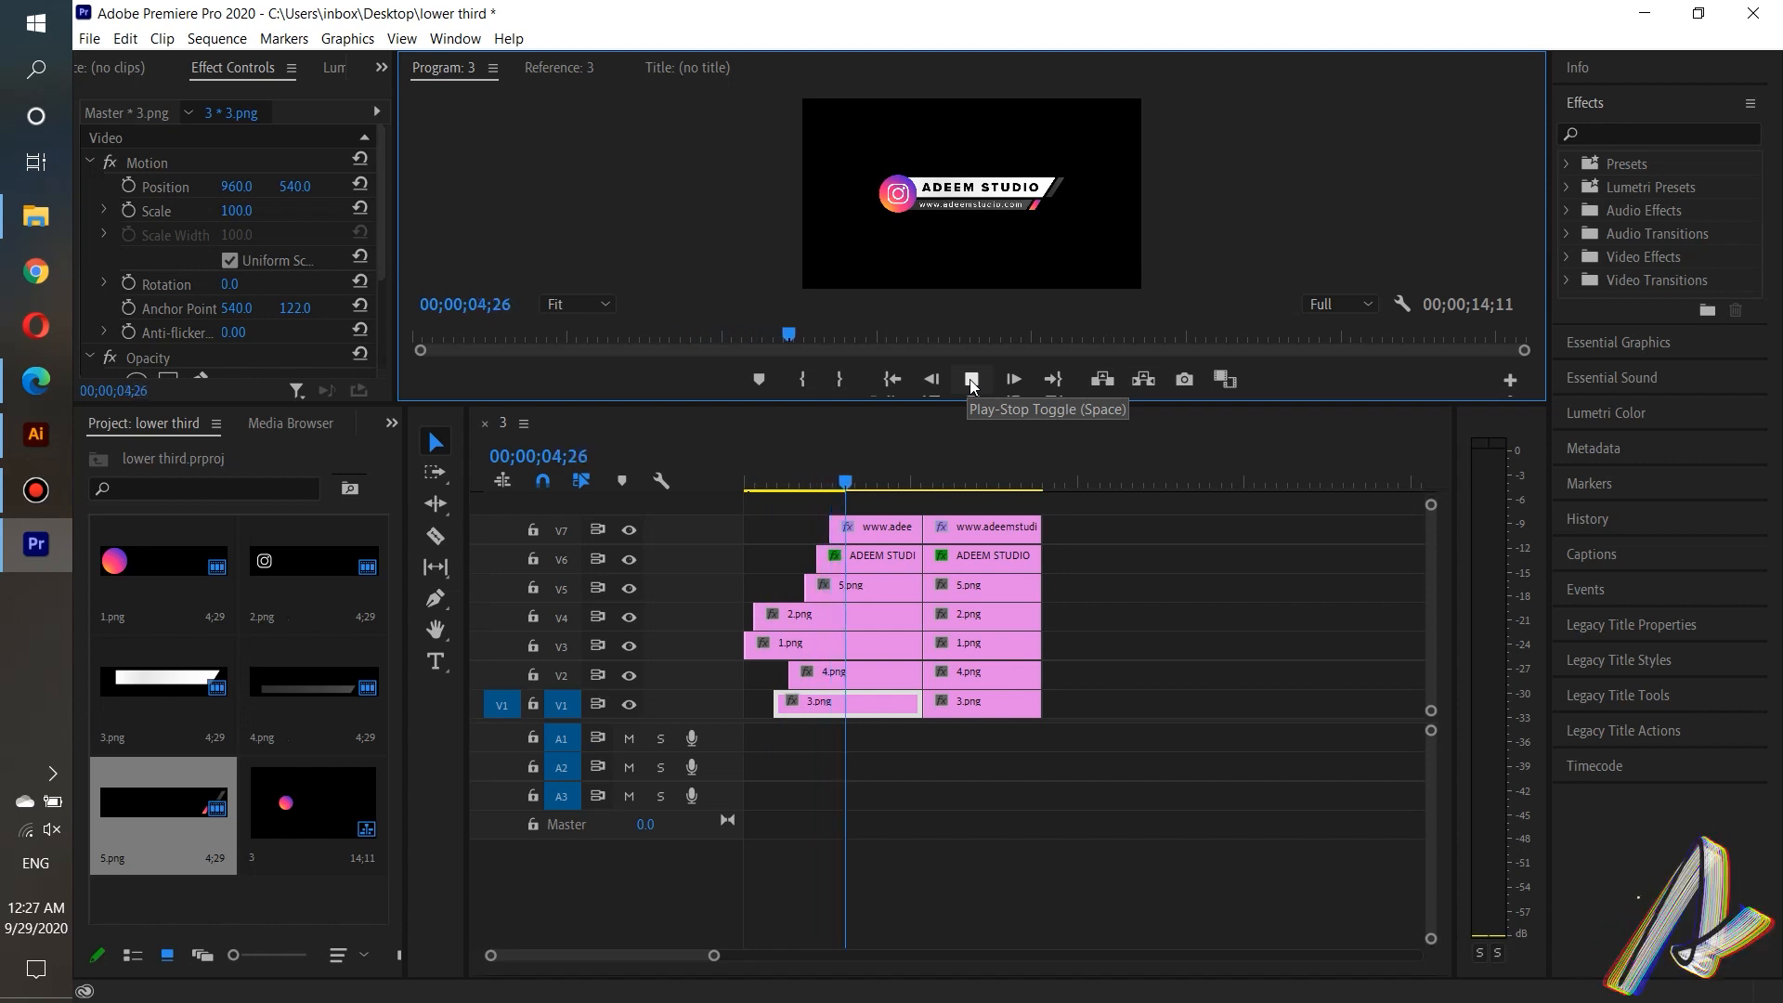
{"action": "left_click", "coordinate": [745, 481]}
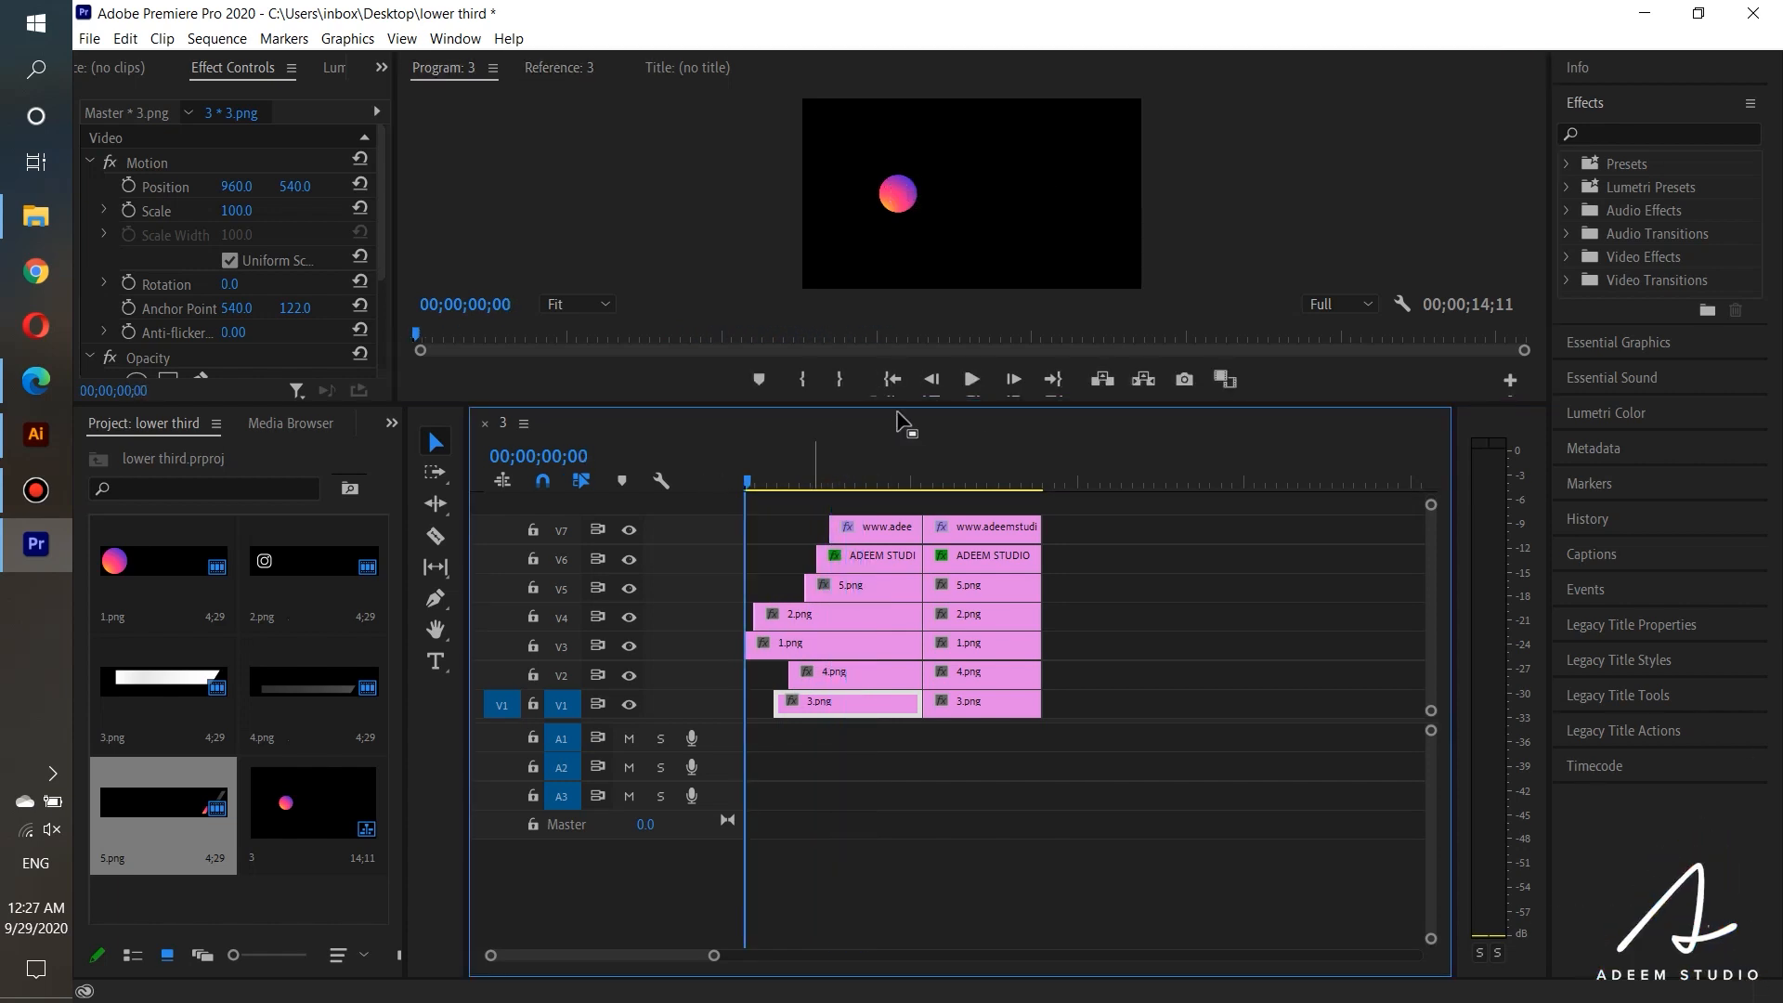
{"action": "left_click", "coordinate": [972, 379]}
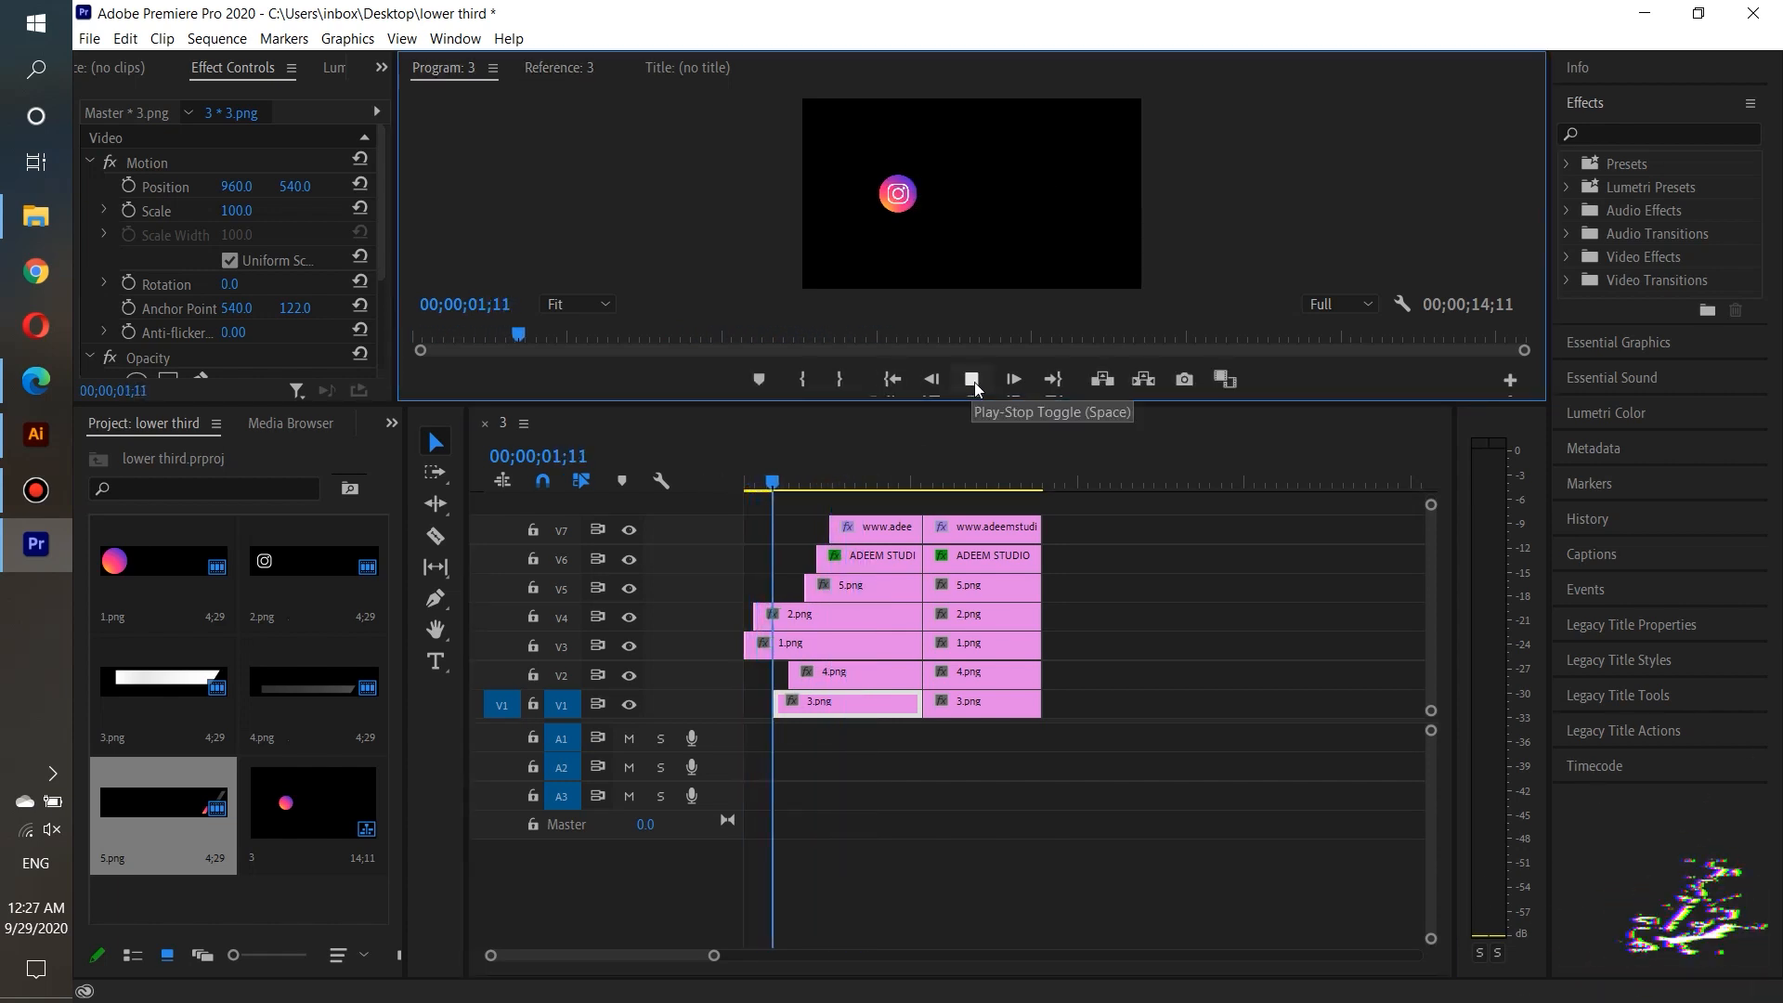
{"action": "left_click", "coordinate": [973, 382]}
Step: Extend the start of 3.png back to 00;00;01;02, start 4.png slightly after it, and preview the timing
{"action": "scroll", "coordinate": [741, 590], "scroll_direction": "up", "scroll_amount": 4}
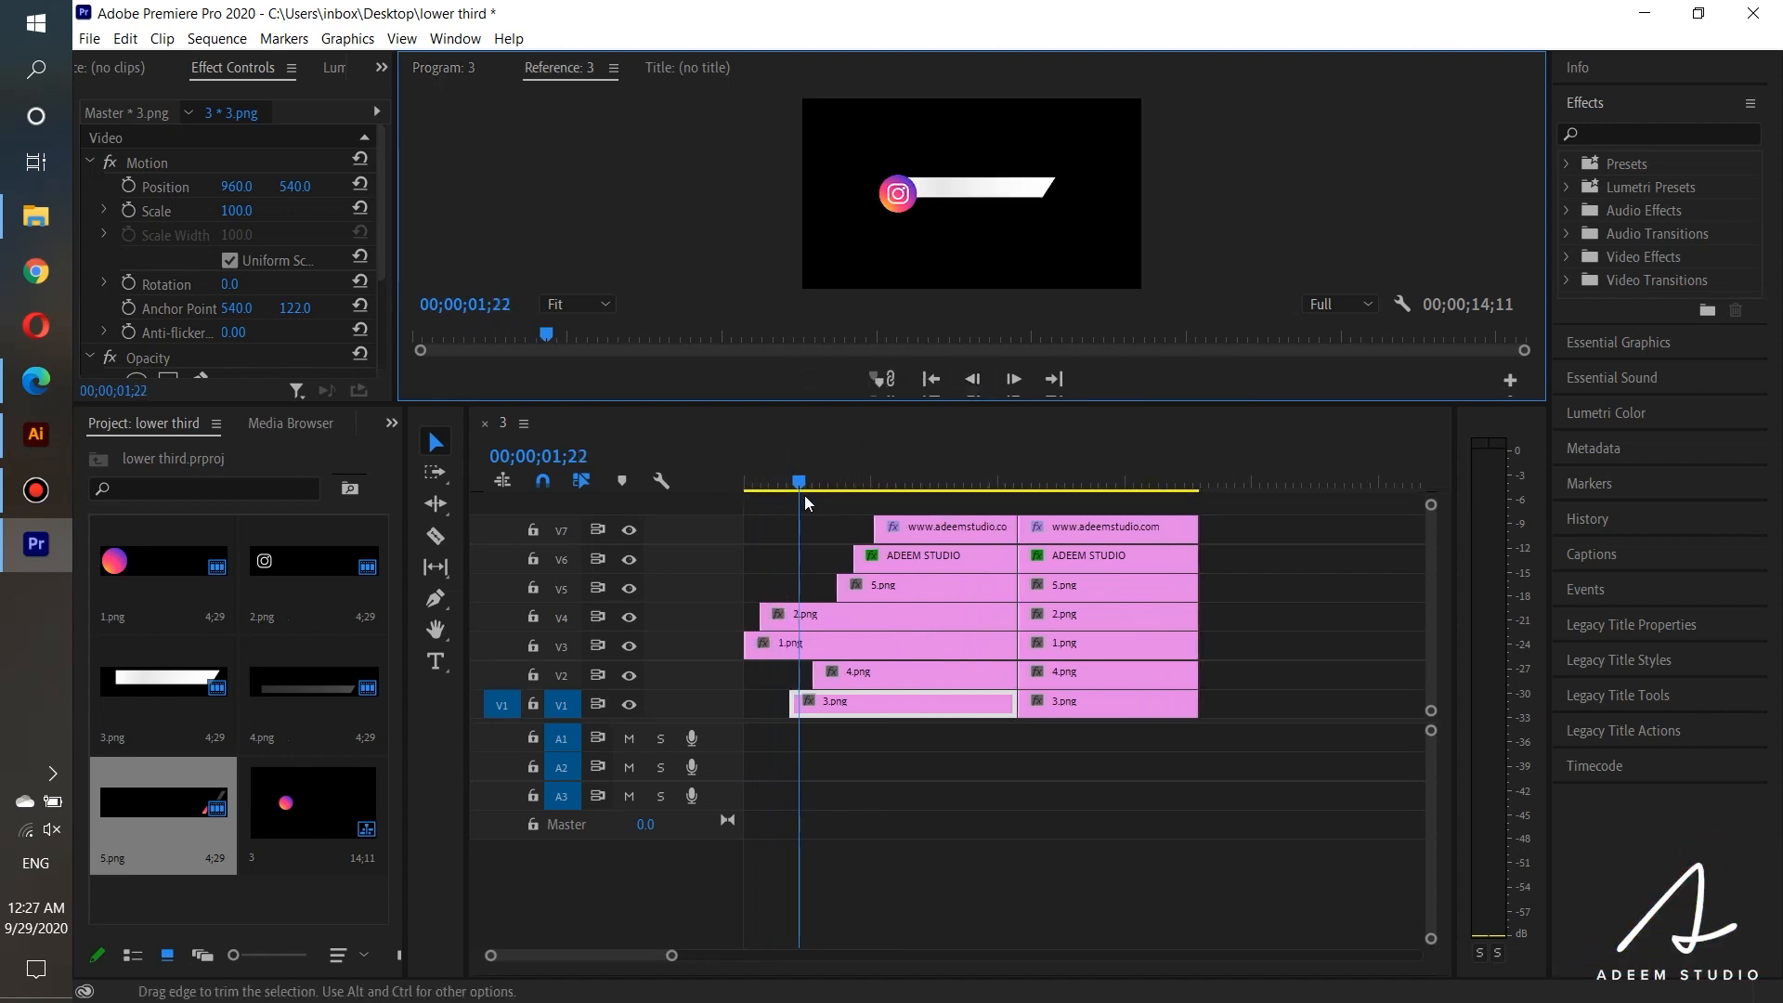
{"action": "left_click_drag", "start_coordinate": [804, 494], "coordinate": [777, 498]}
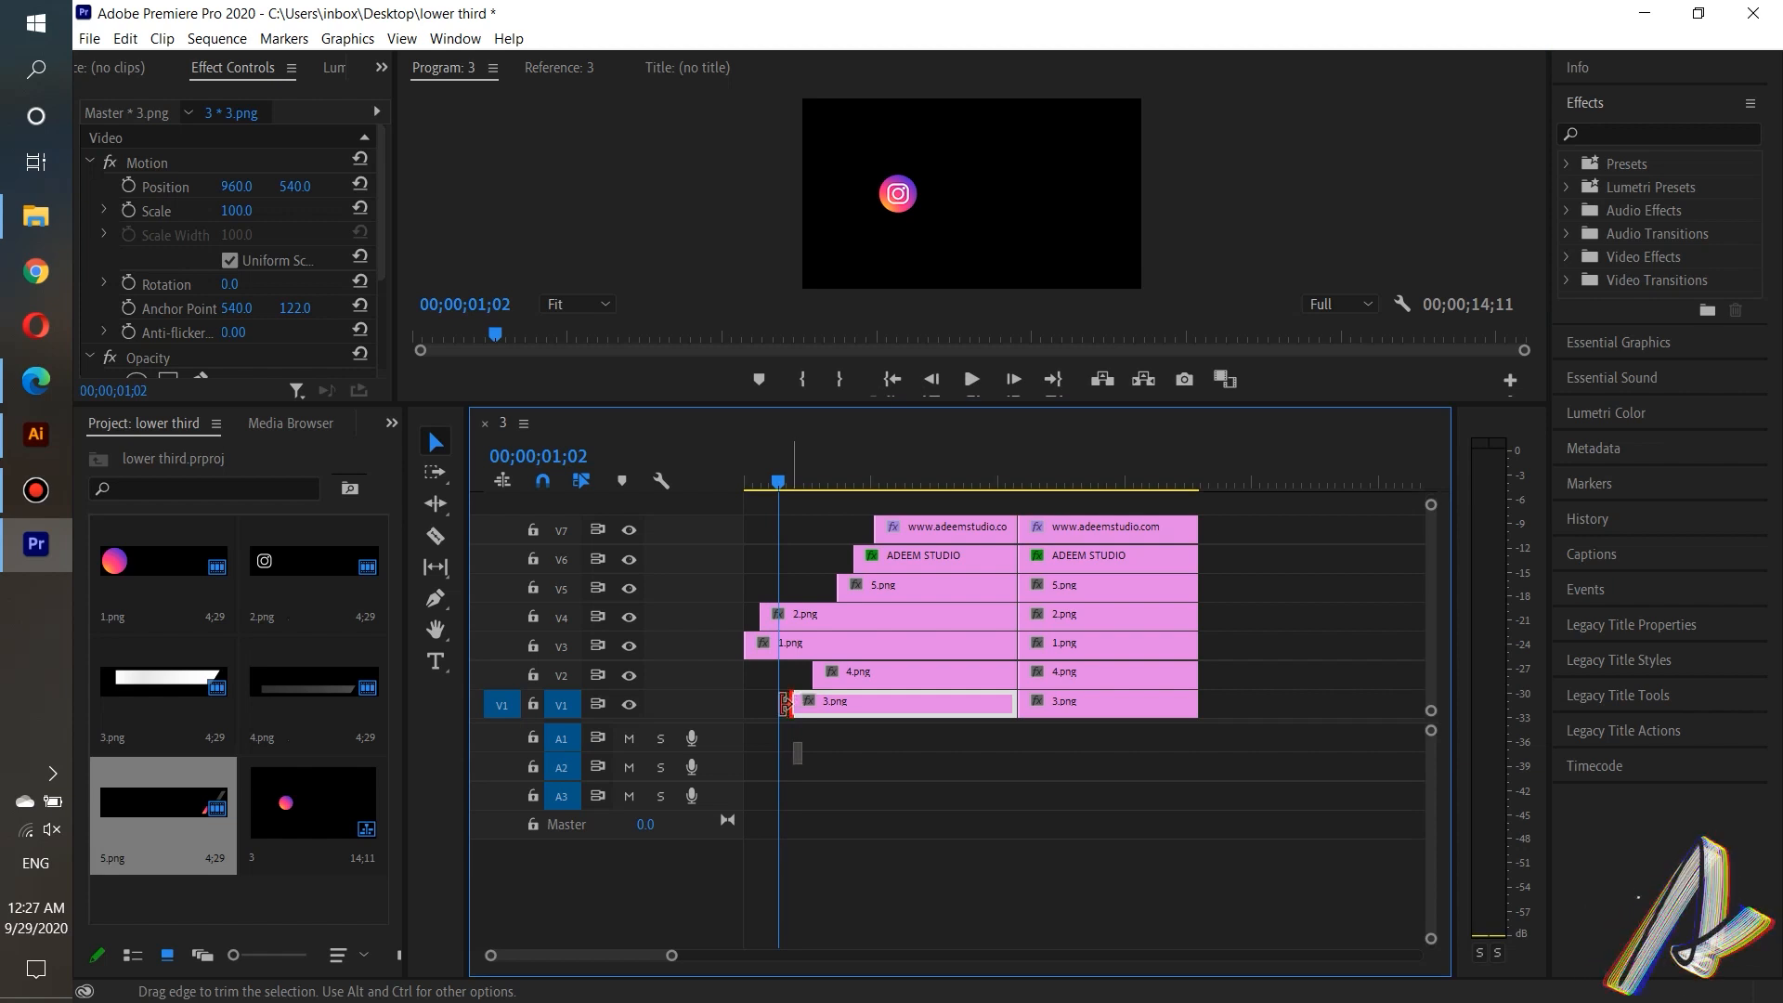
{"action": "left_click_drag", "start_coordinate": [787, 703], "coordinate": [792, 676]}
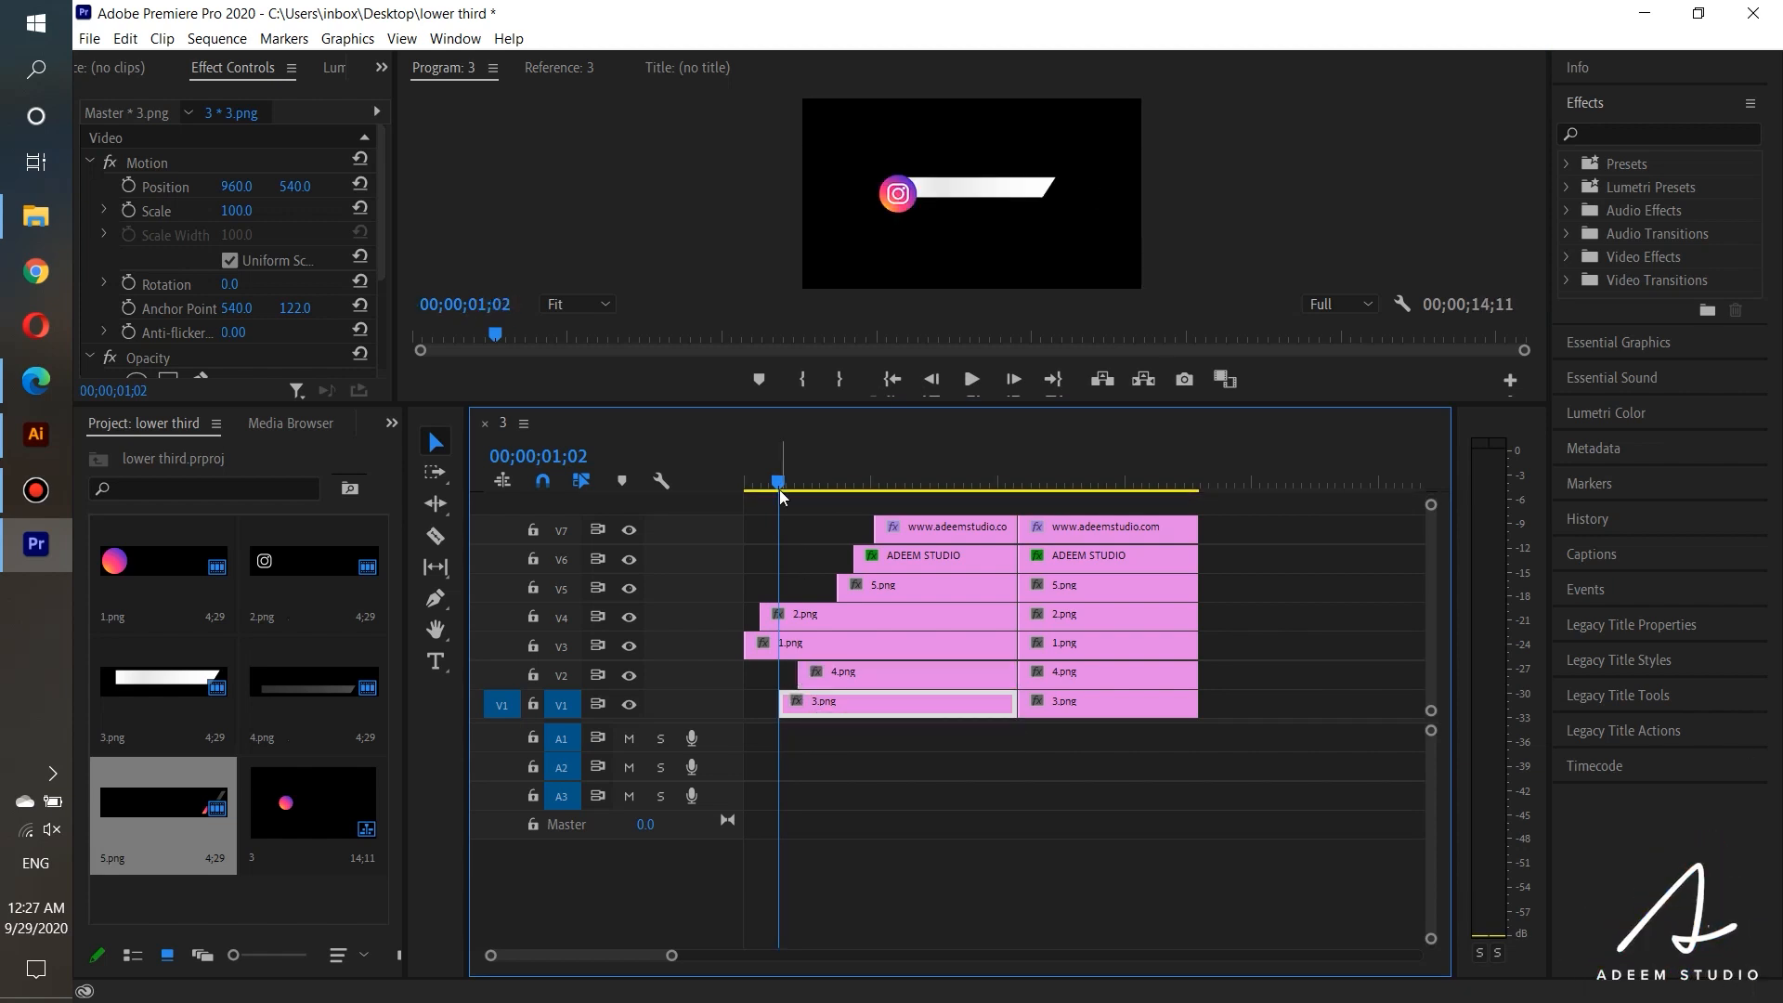
{"action": "key", "text": "Home"}
{"action": "left_click", "coordinate": [971, 378]}
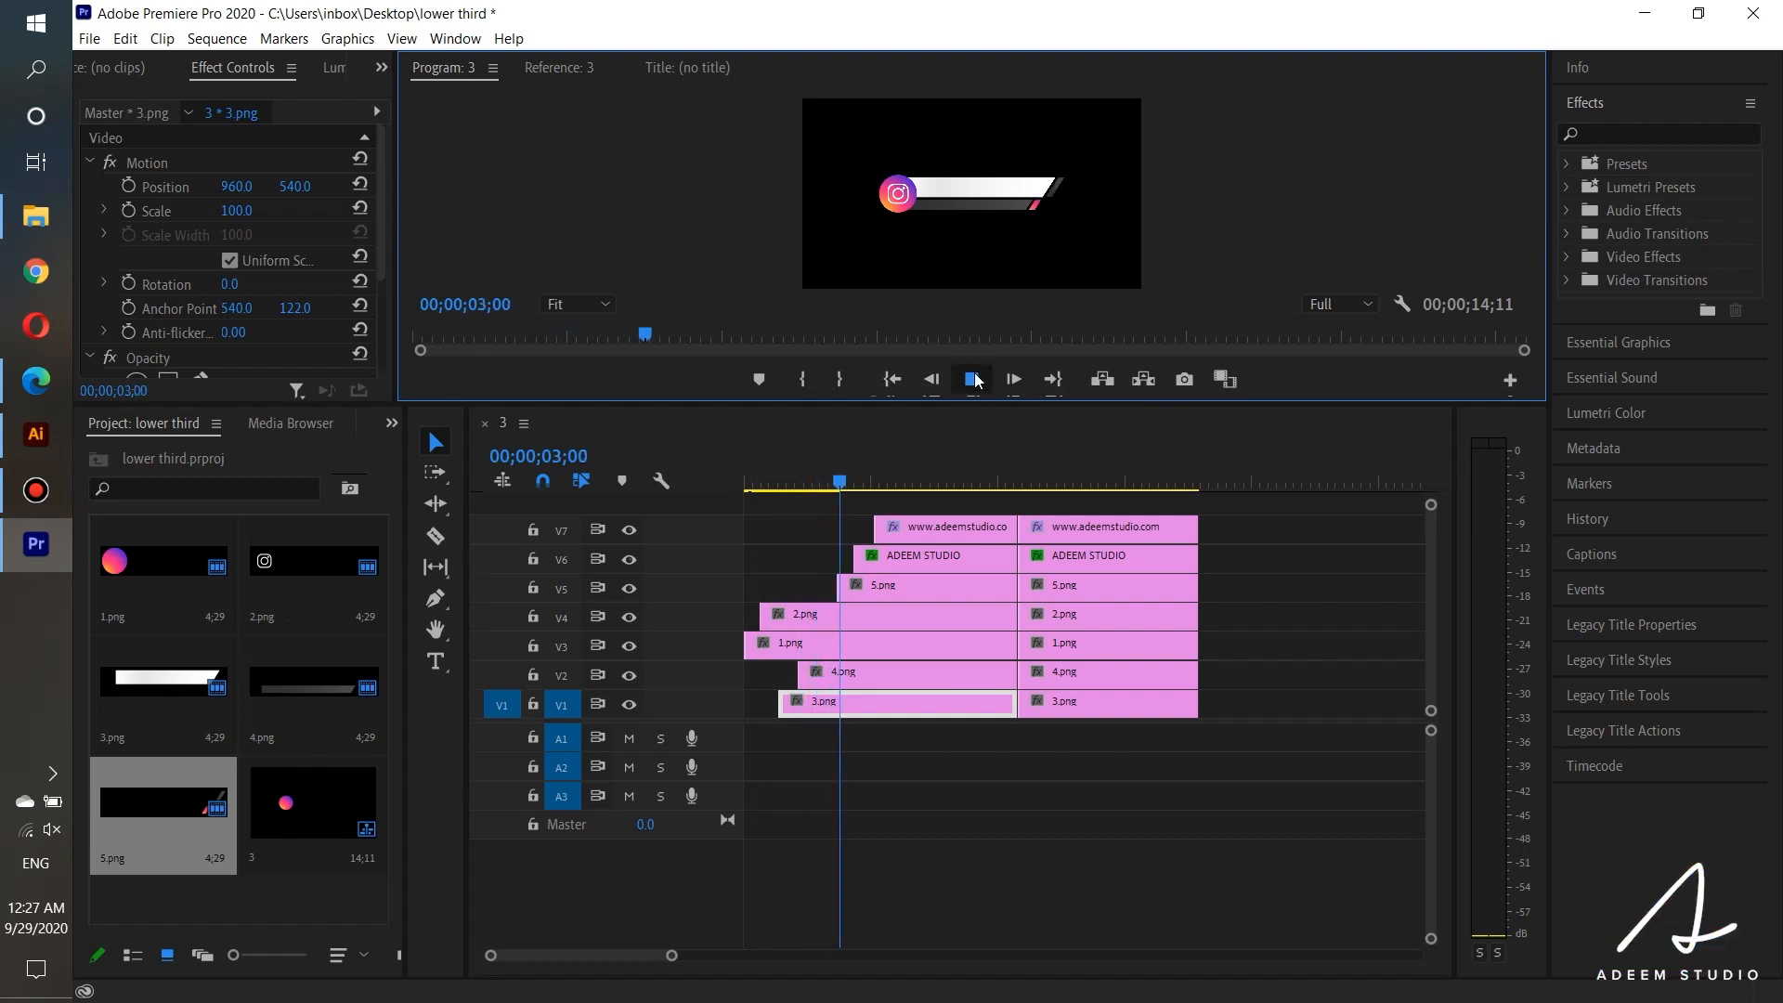
{"action": "left_click", "coordinate": [972, 379]}
{"action": "left_click_drag", "start_coordinate": [832, 483], "coordinate": [821, 495]}
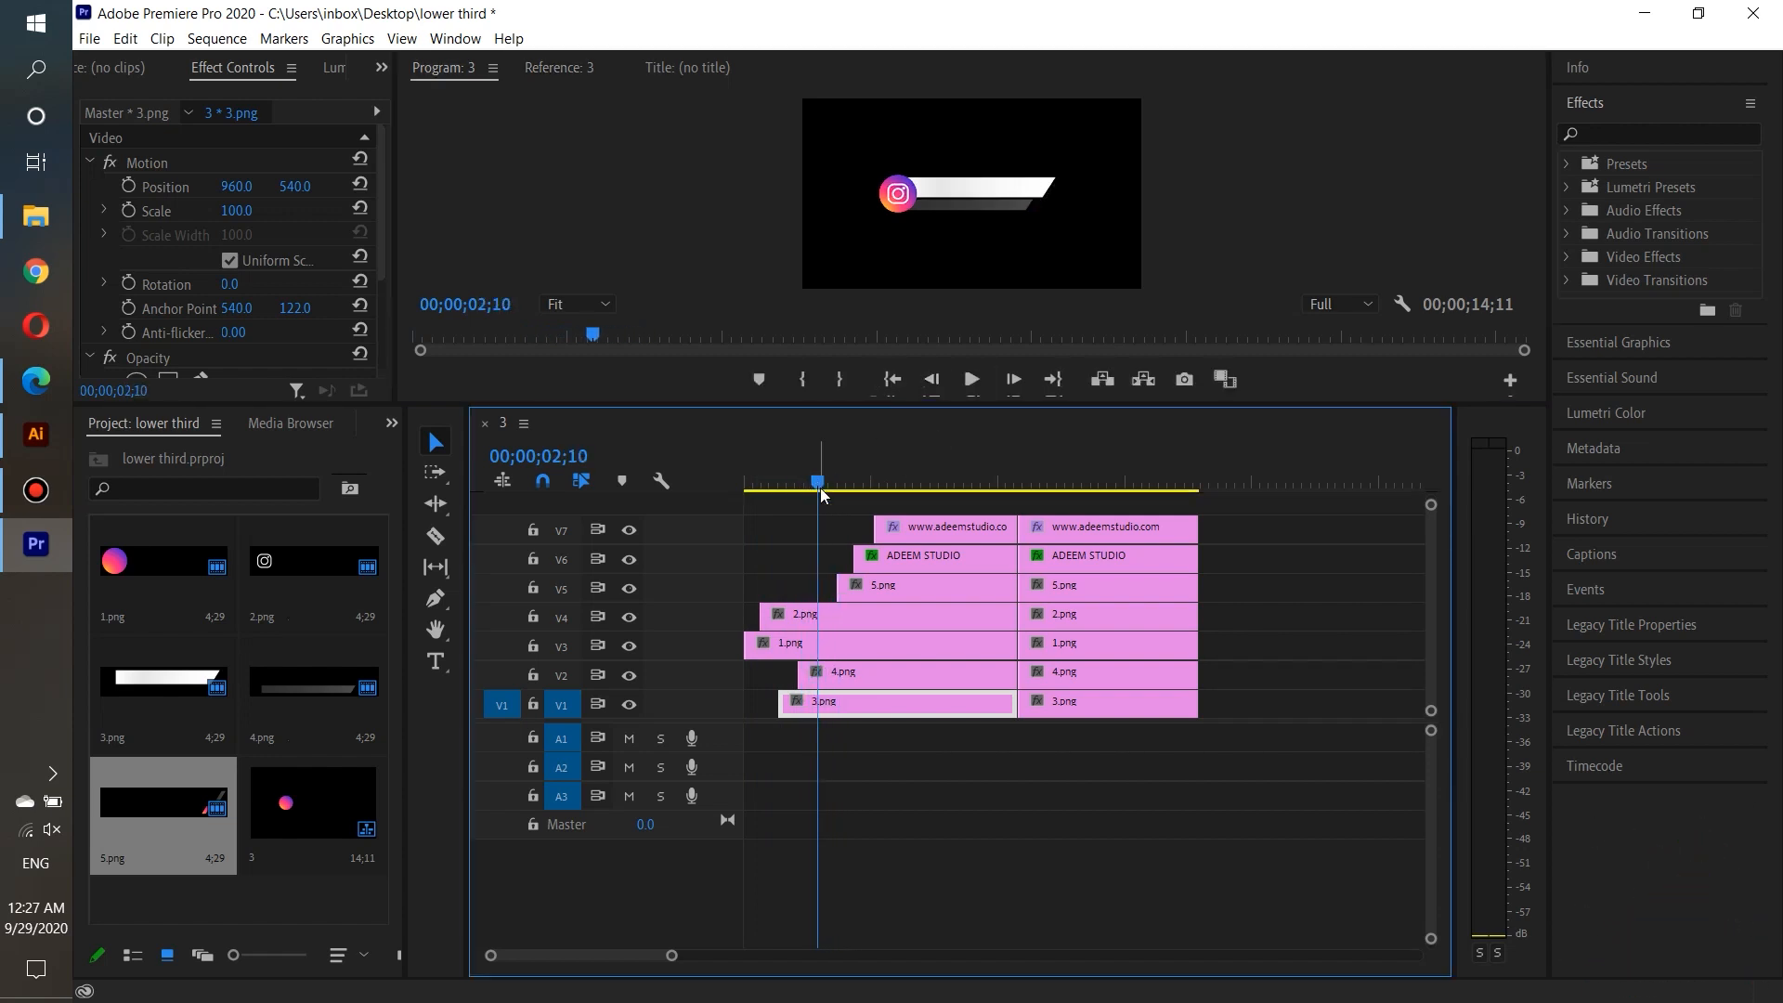
{"action": "left_click_drag", "start_coordinate": [838, 585], "coordinate": [826, 479]}
{"action": "left_click", "coordinate": [970, 378]}
{"action": "left_click", "coordinate": [966, 382]}
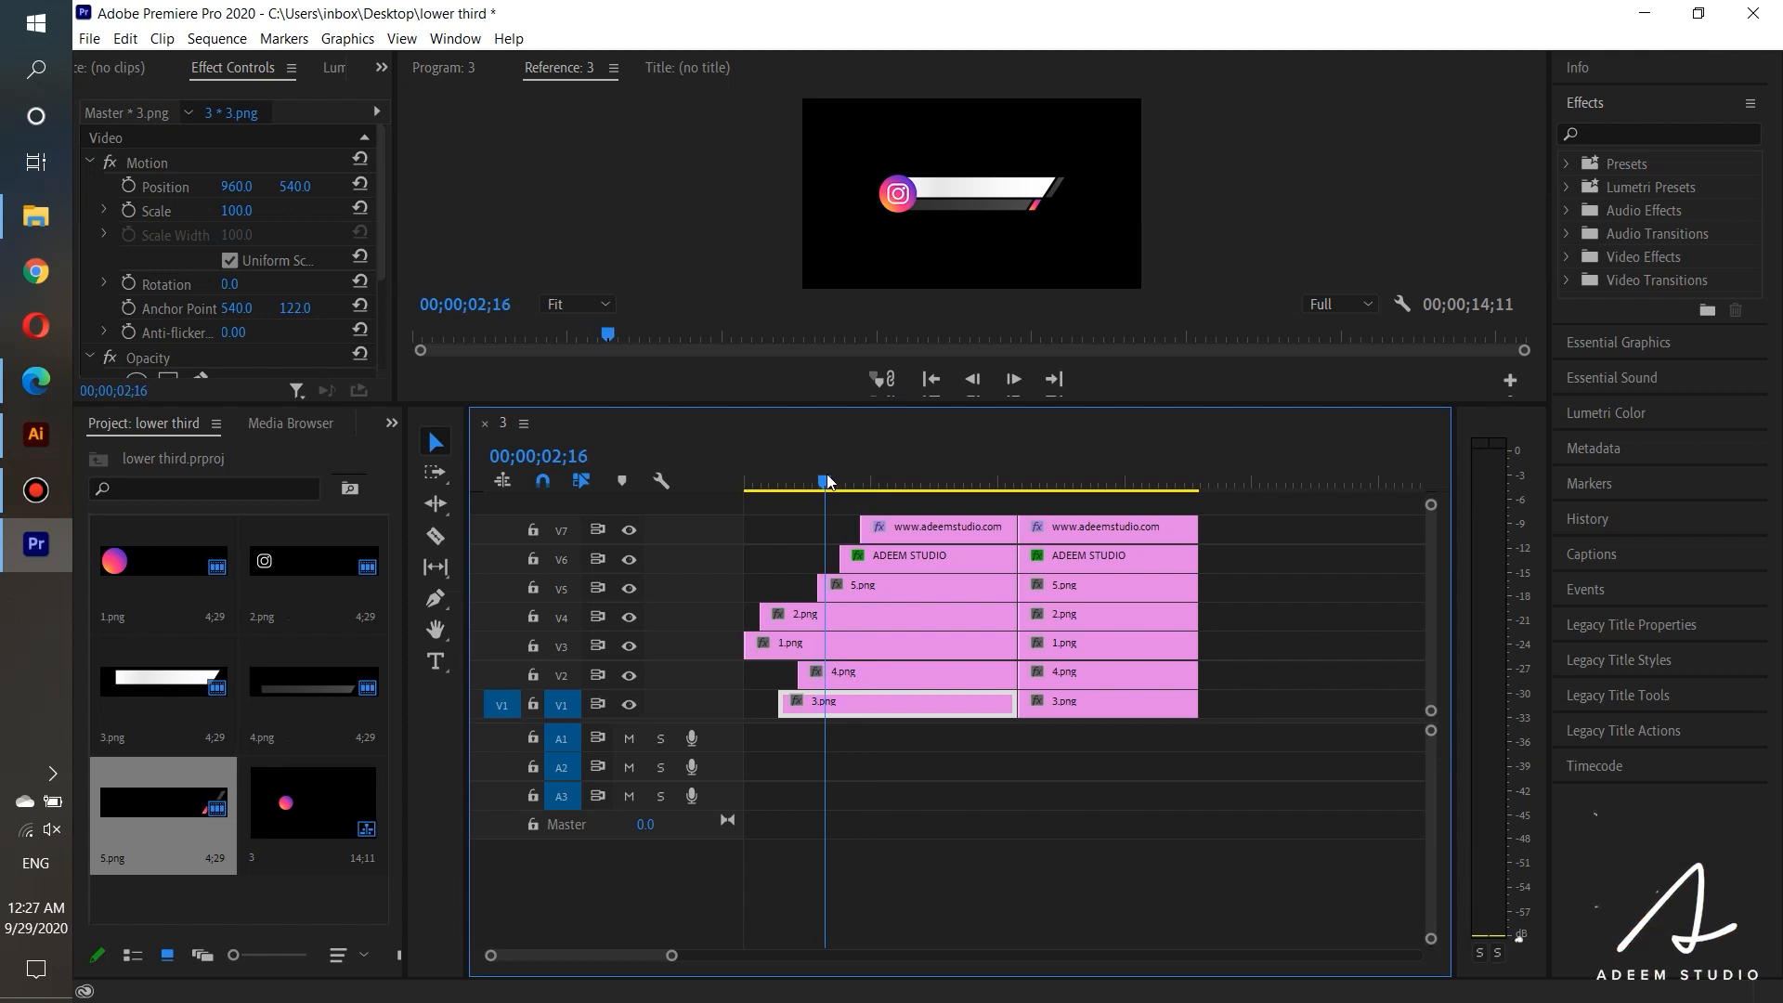
{"action": "key", "text": "="}
{"action": "left_click_drag", "start_coordinate": [839, 561], "coordinate": [854, 529]}
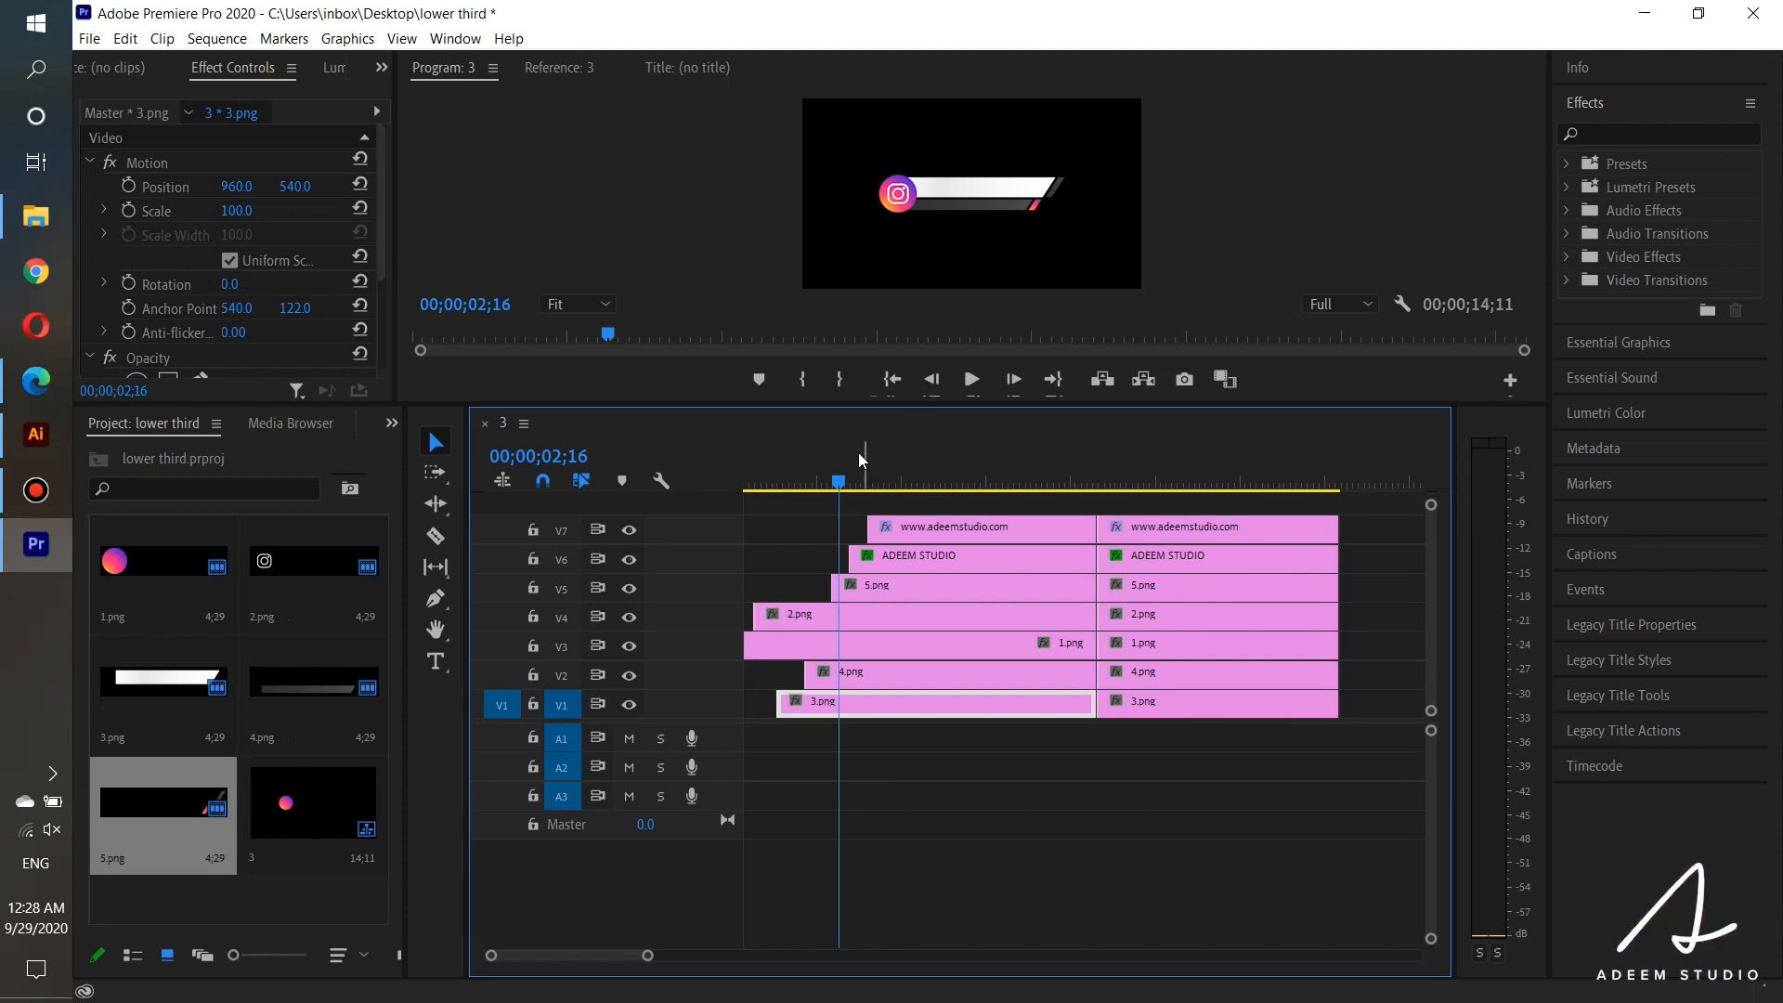
Step: Play the sequence from the start to check the staggered intro timing of the layers and titles
{"action": "key", "text": "Home"}
{"action": "left_click", "coordinate": [971, 378]}
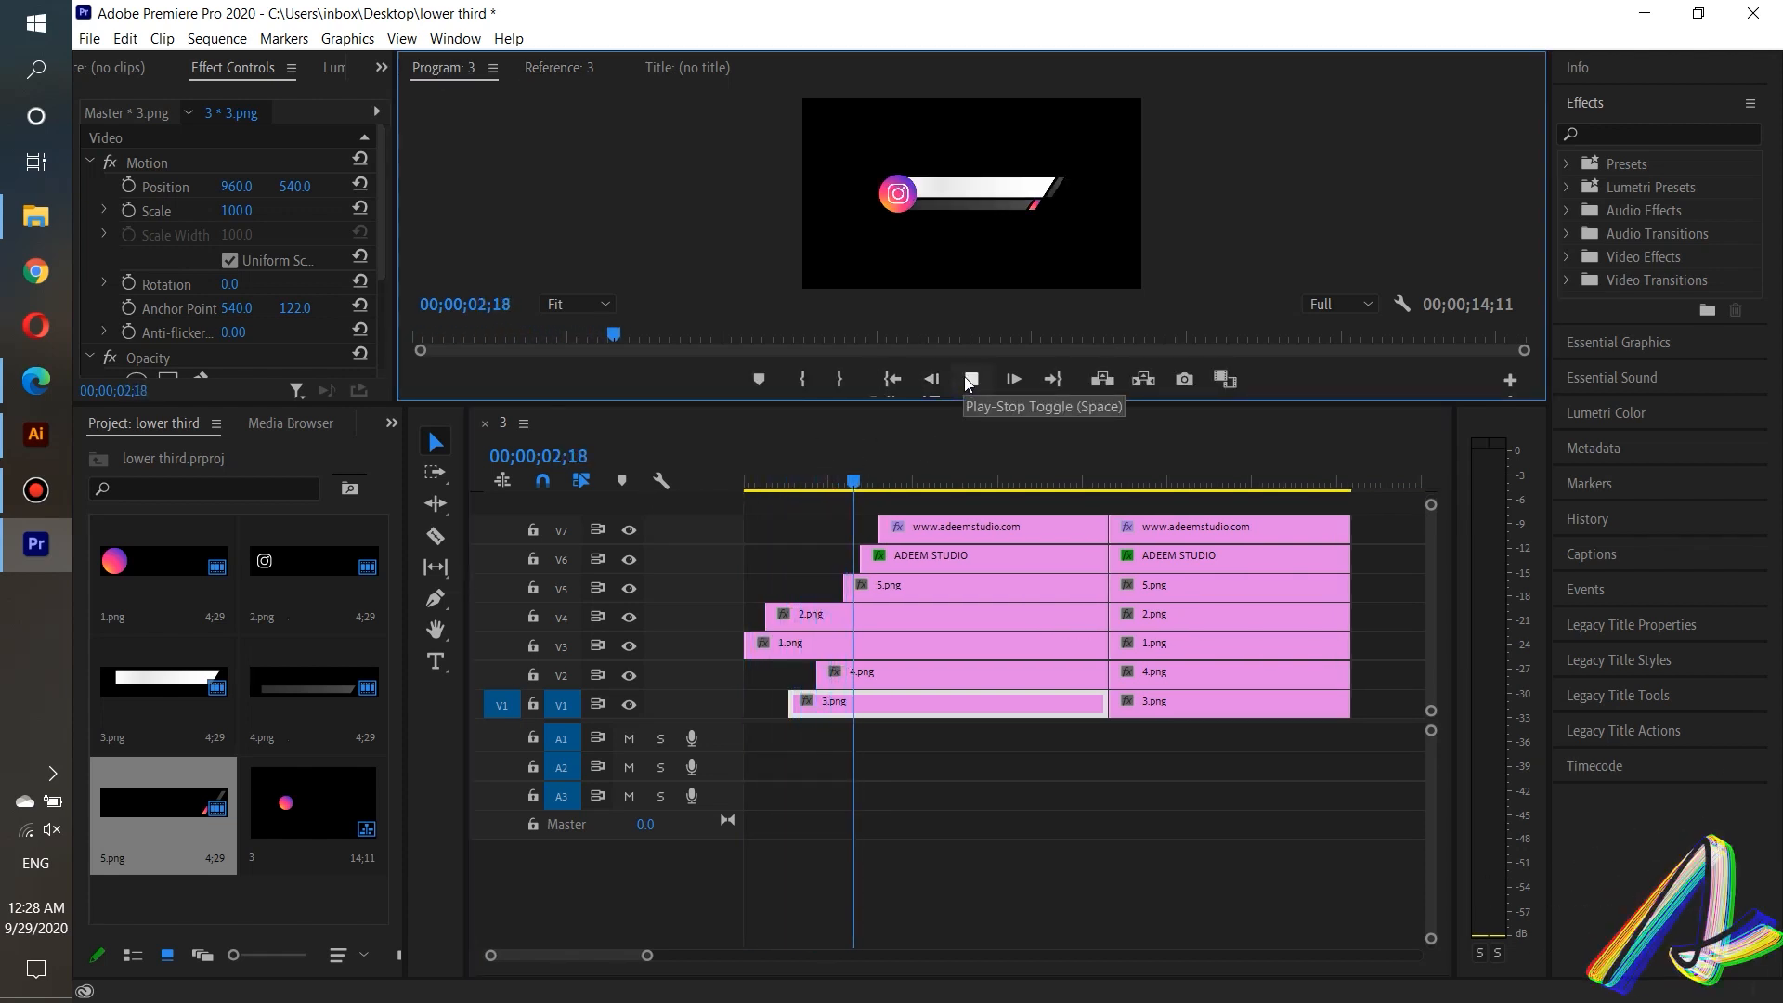
{"action": "left_click", "coordinate": [971, 379]}
{"action": "scroll", "coordinate": [962, 591], "scroll_direction": "down", "scroll_amount": 3}
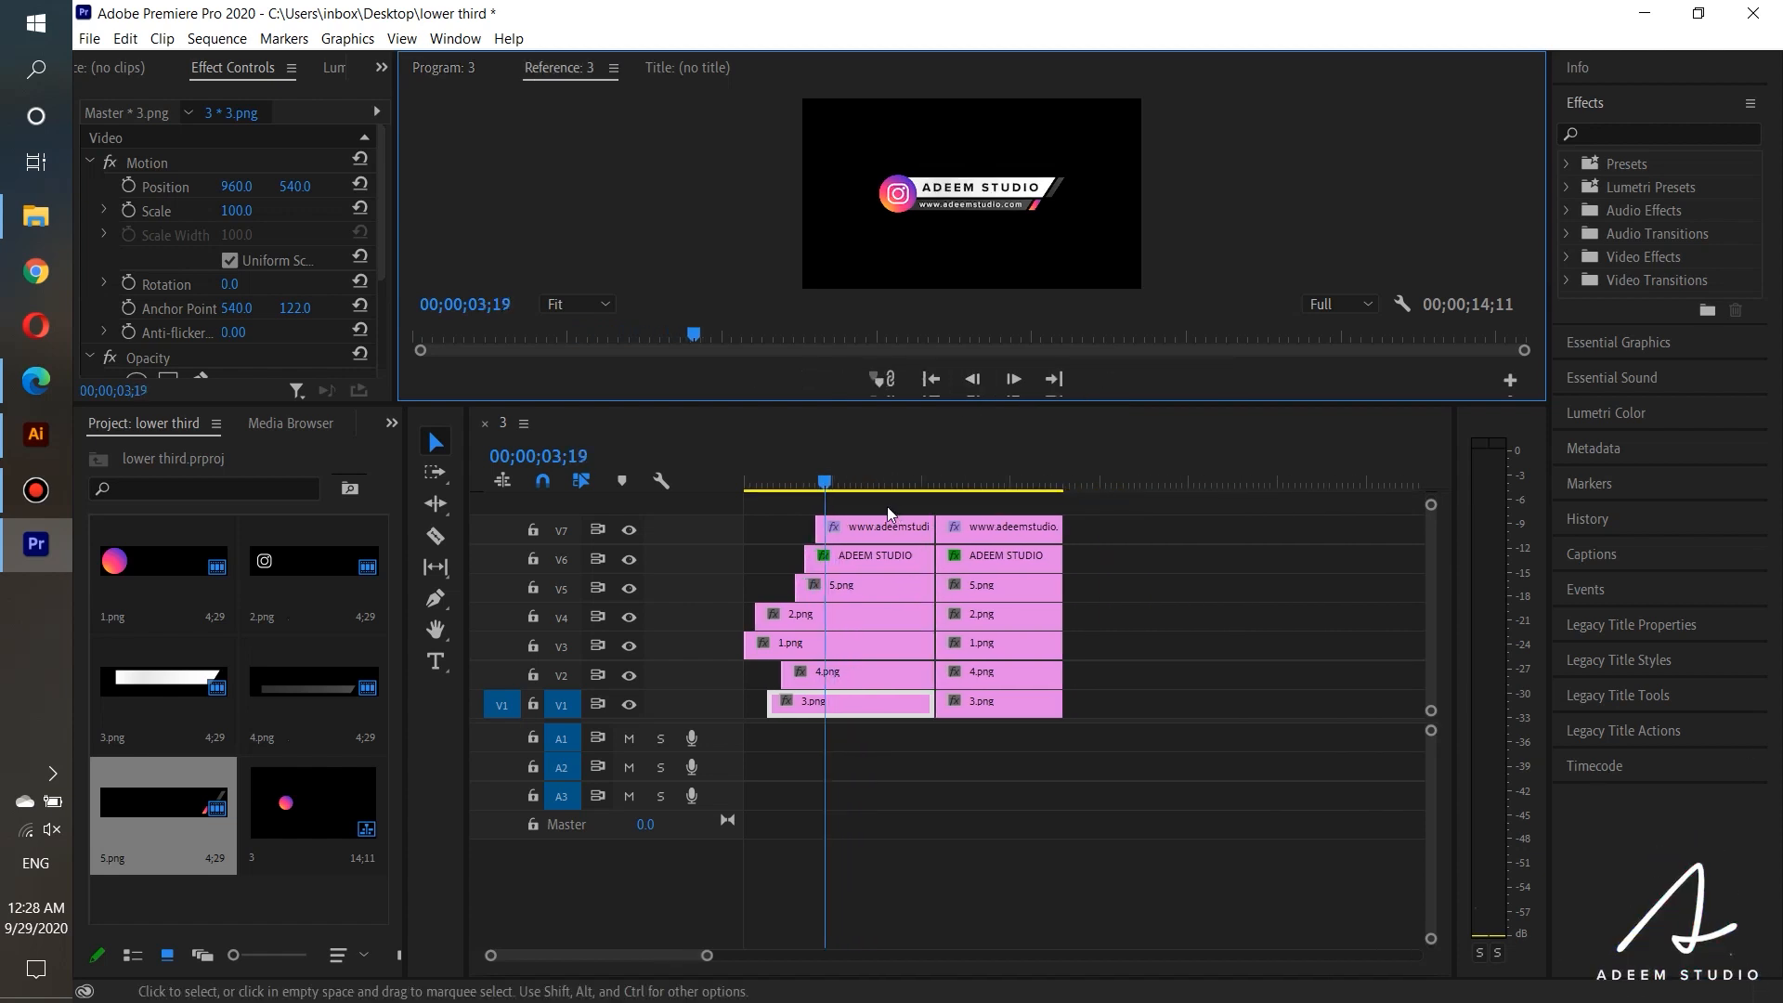
Step: Trim the end of the outro 5.png clip on V5 back to about 00;00;12;05
{"action": "left_click_drag", "start_coordinate": [828, 483], "coordinate": [1041, 487]}
{"action": "scroll", "coordinate": [1053, 635], "scroll_direction": "up", "scroll_amount": 2}
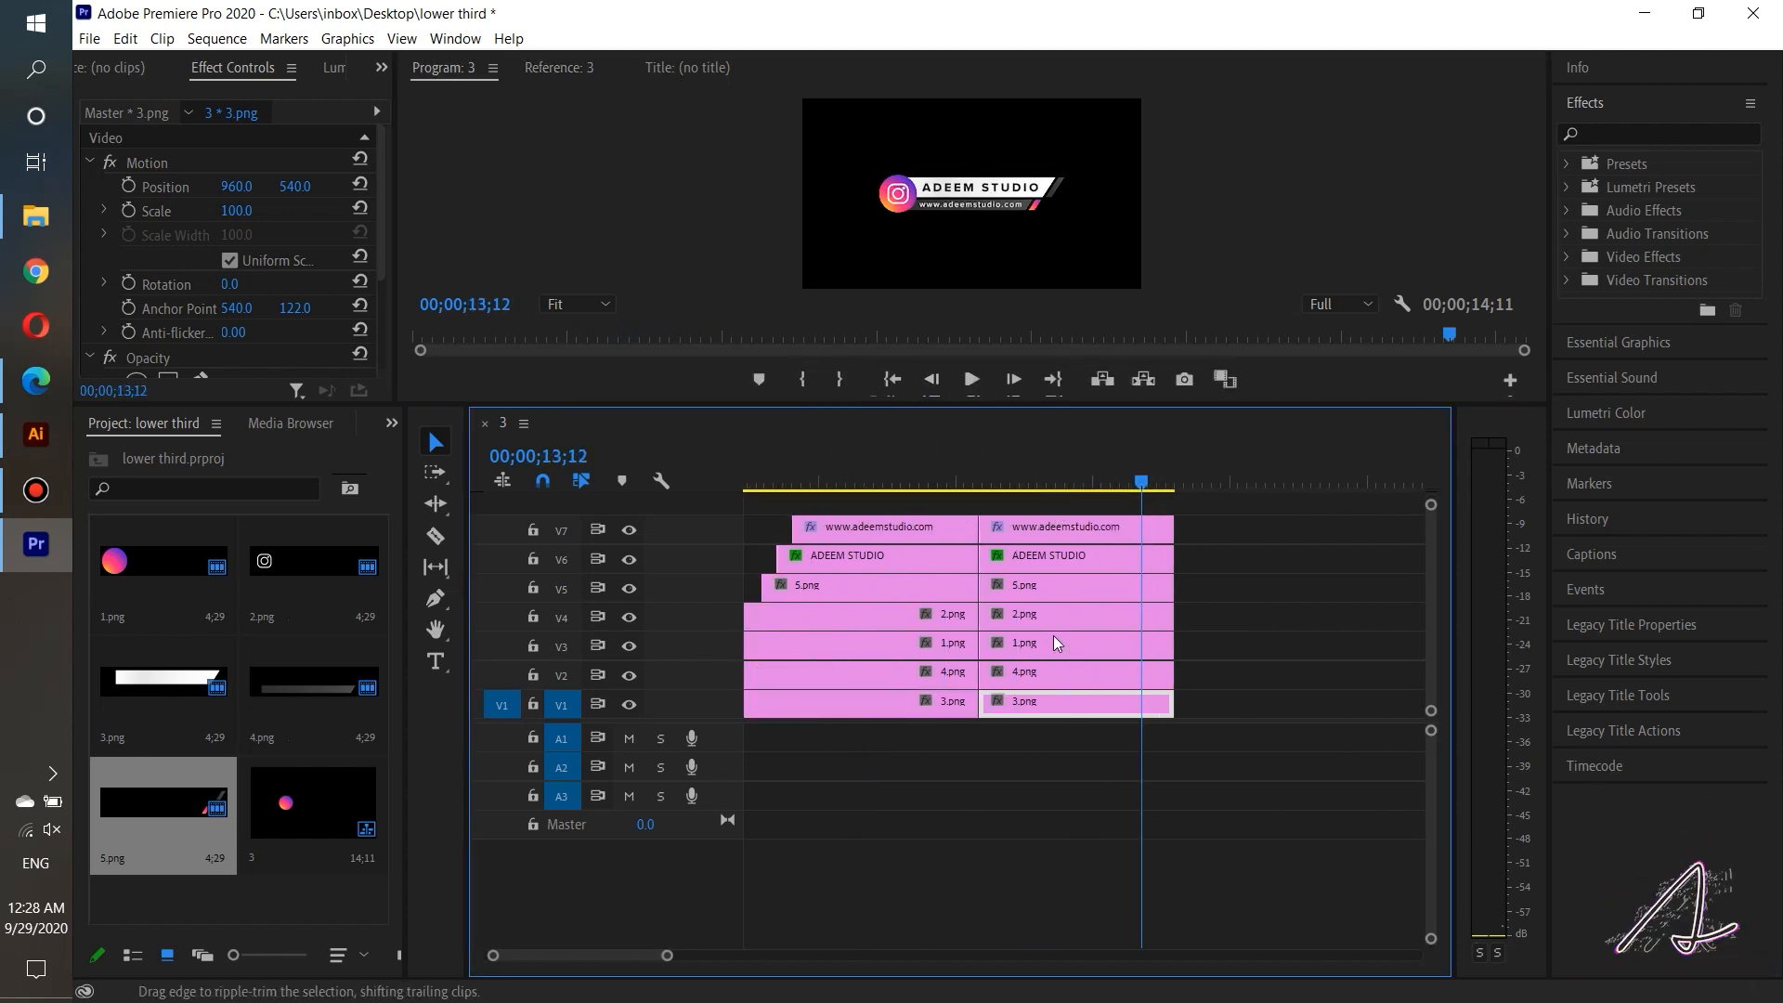
{"action": "scroll", "coordinate": [1053, 635], "scroll_direction": "up", "scroll_amount": 1}
{"action": "left_click", "coordinate": [1185, 483]}
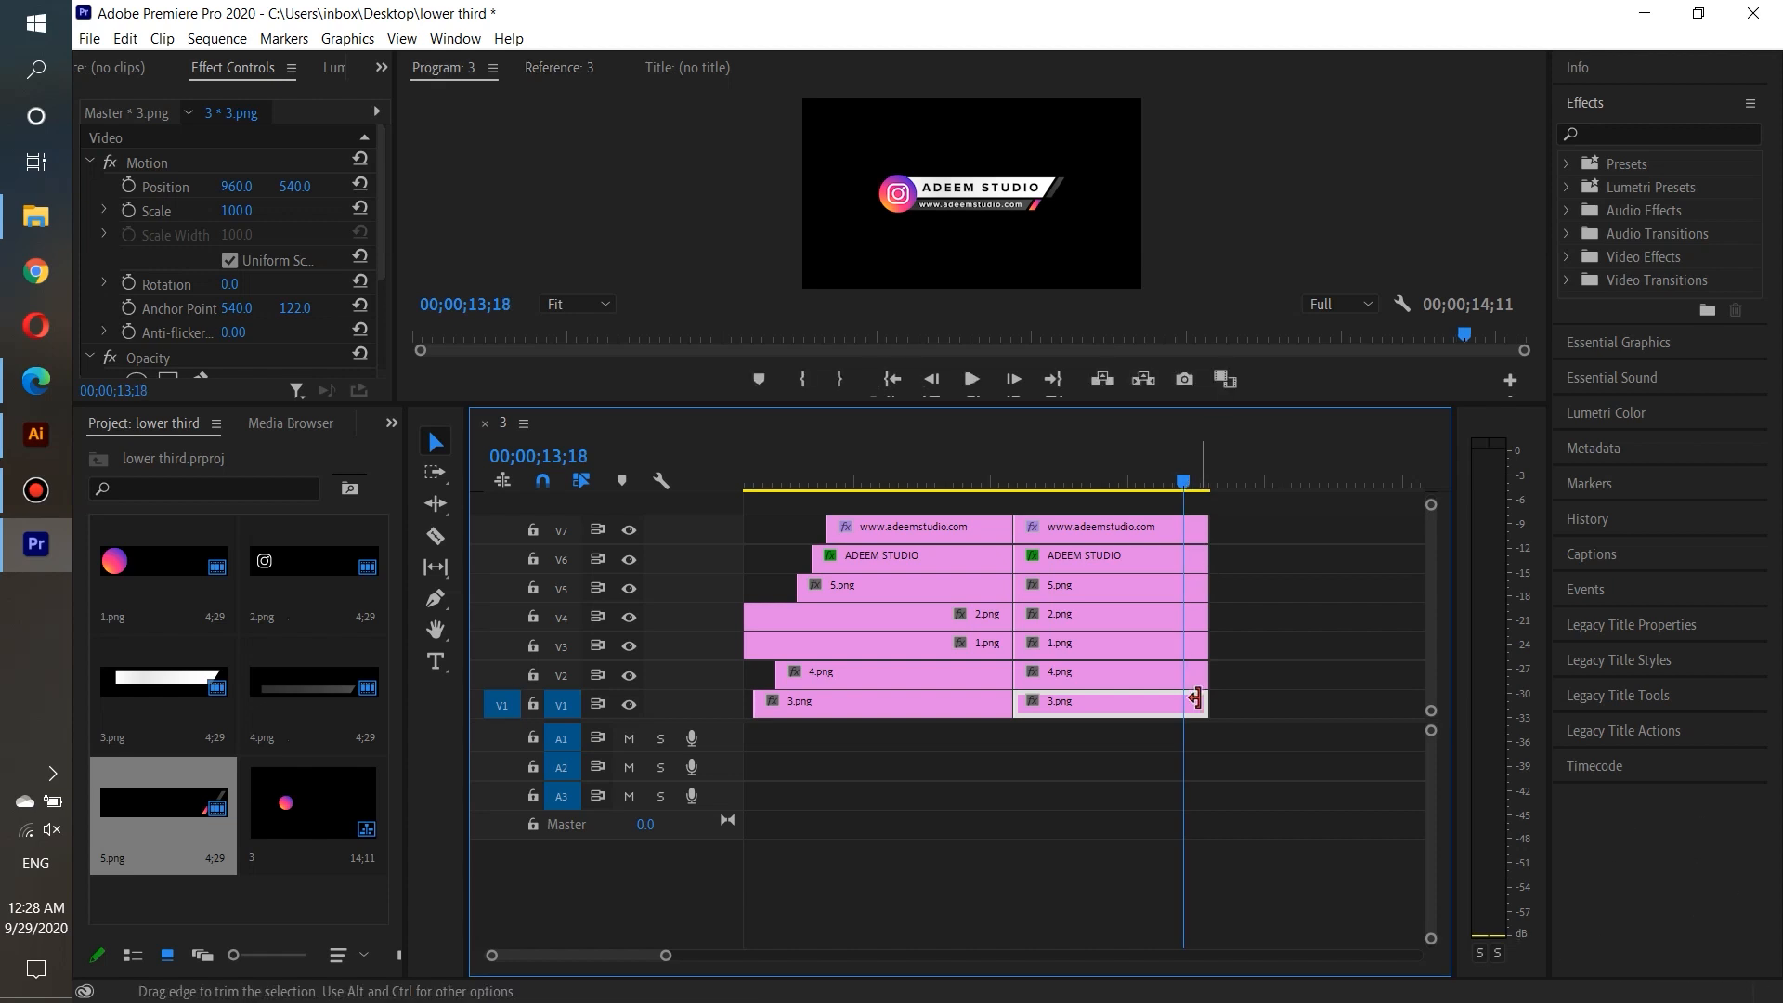
{"action": "scroll", "coordinate": [1097, 633], "scroll_direction": "up", "scroll_amount": 1}
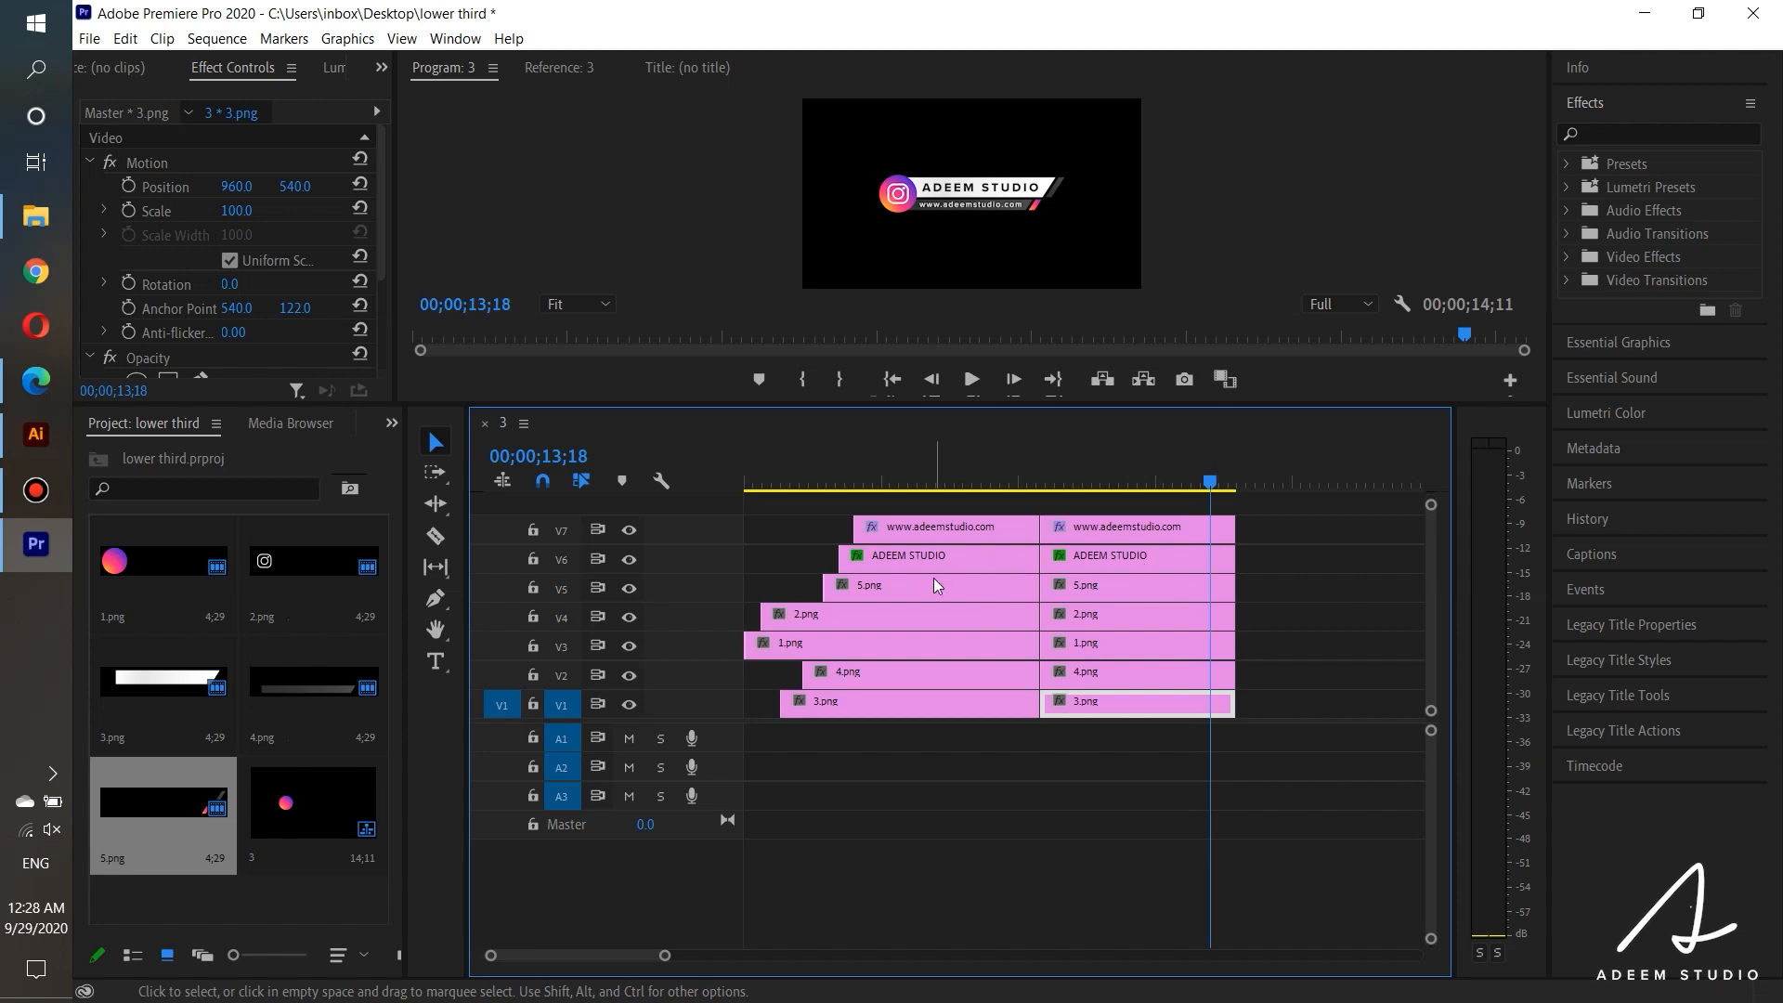
{"action": "left_click", "coordinate": [934, 578]}
{"action": "left_click", "coordinate": [1083, 589]}
{"action": "left_click_drag", "start_coordinate": [1202, 583], "coordinate": [1161, 588]}
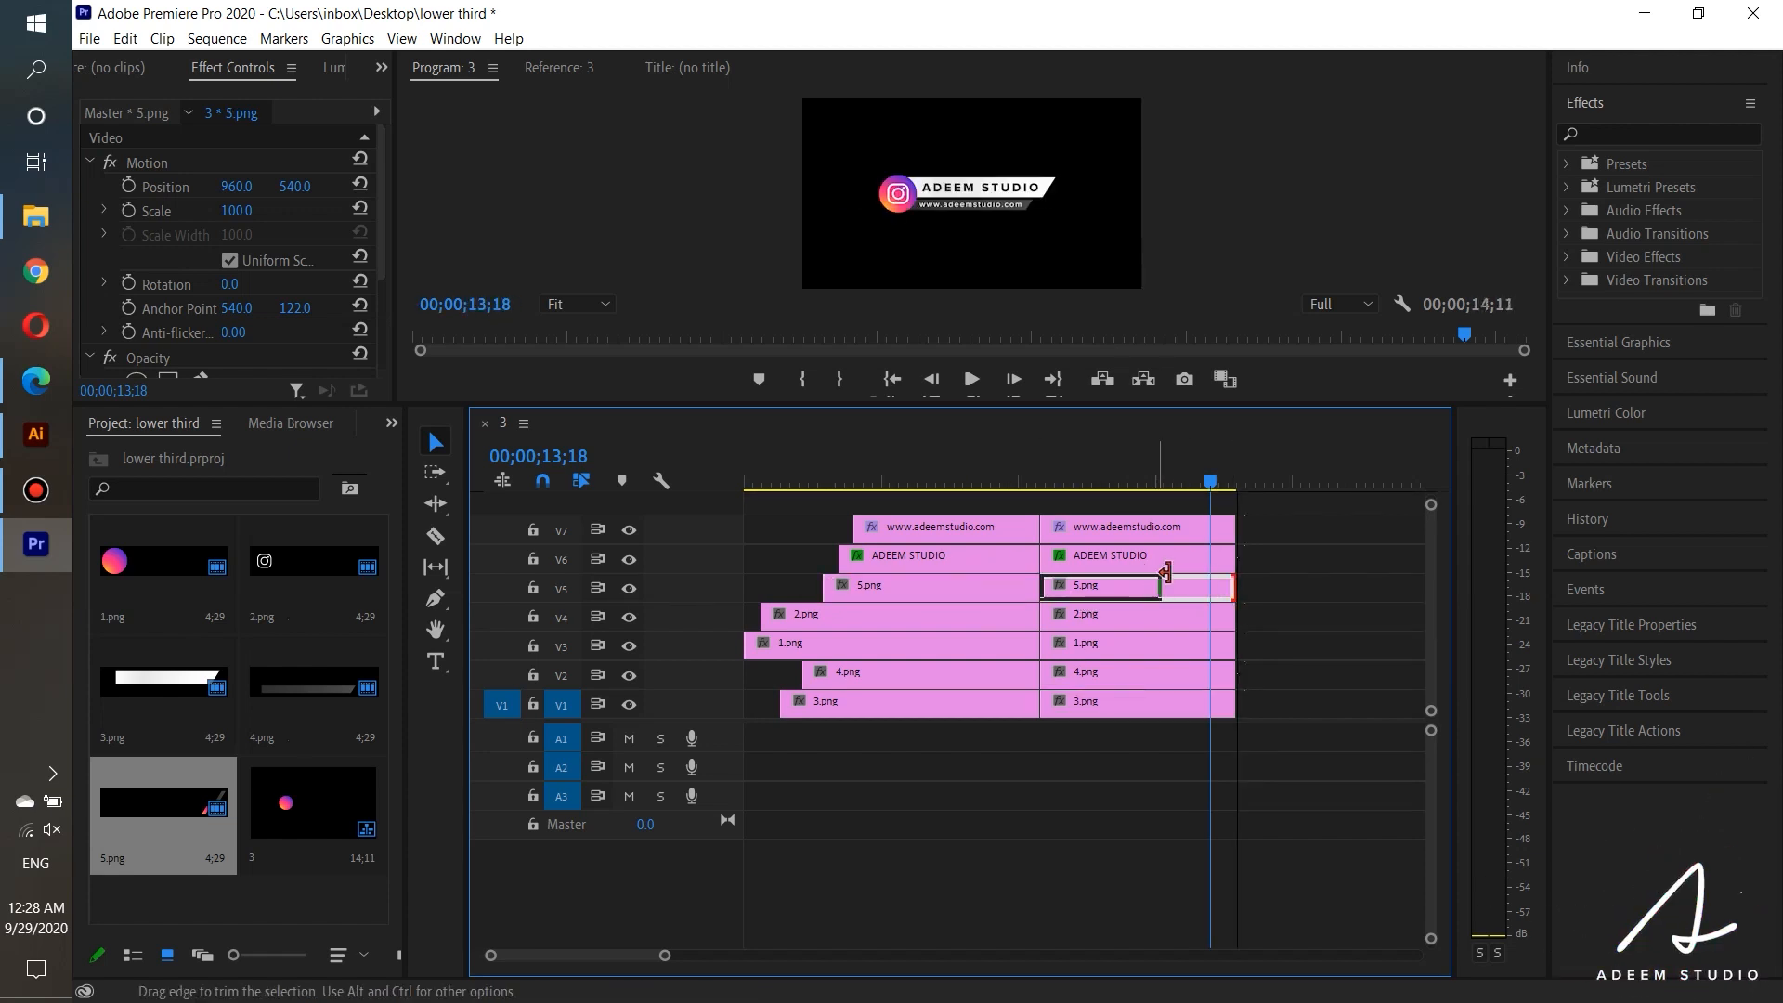
{"action": "left_click_drag", "start_coordinate": [1101, 481], "coordinate": [1172, 487]}
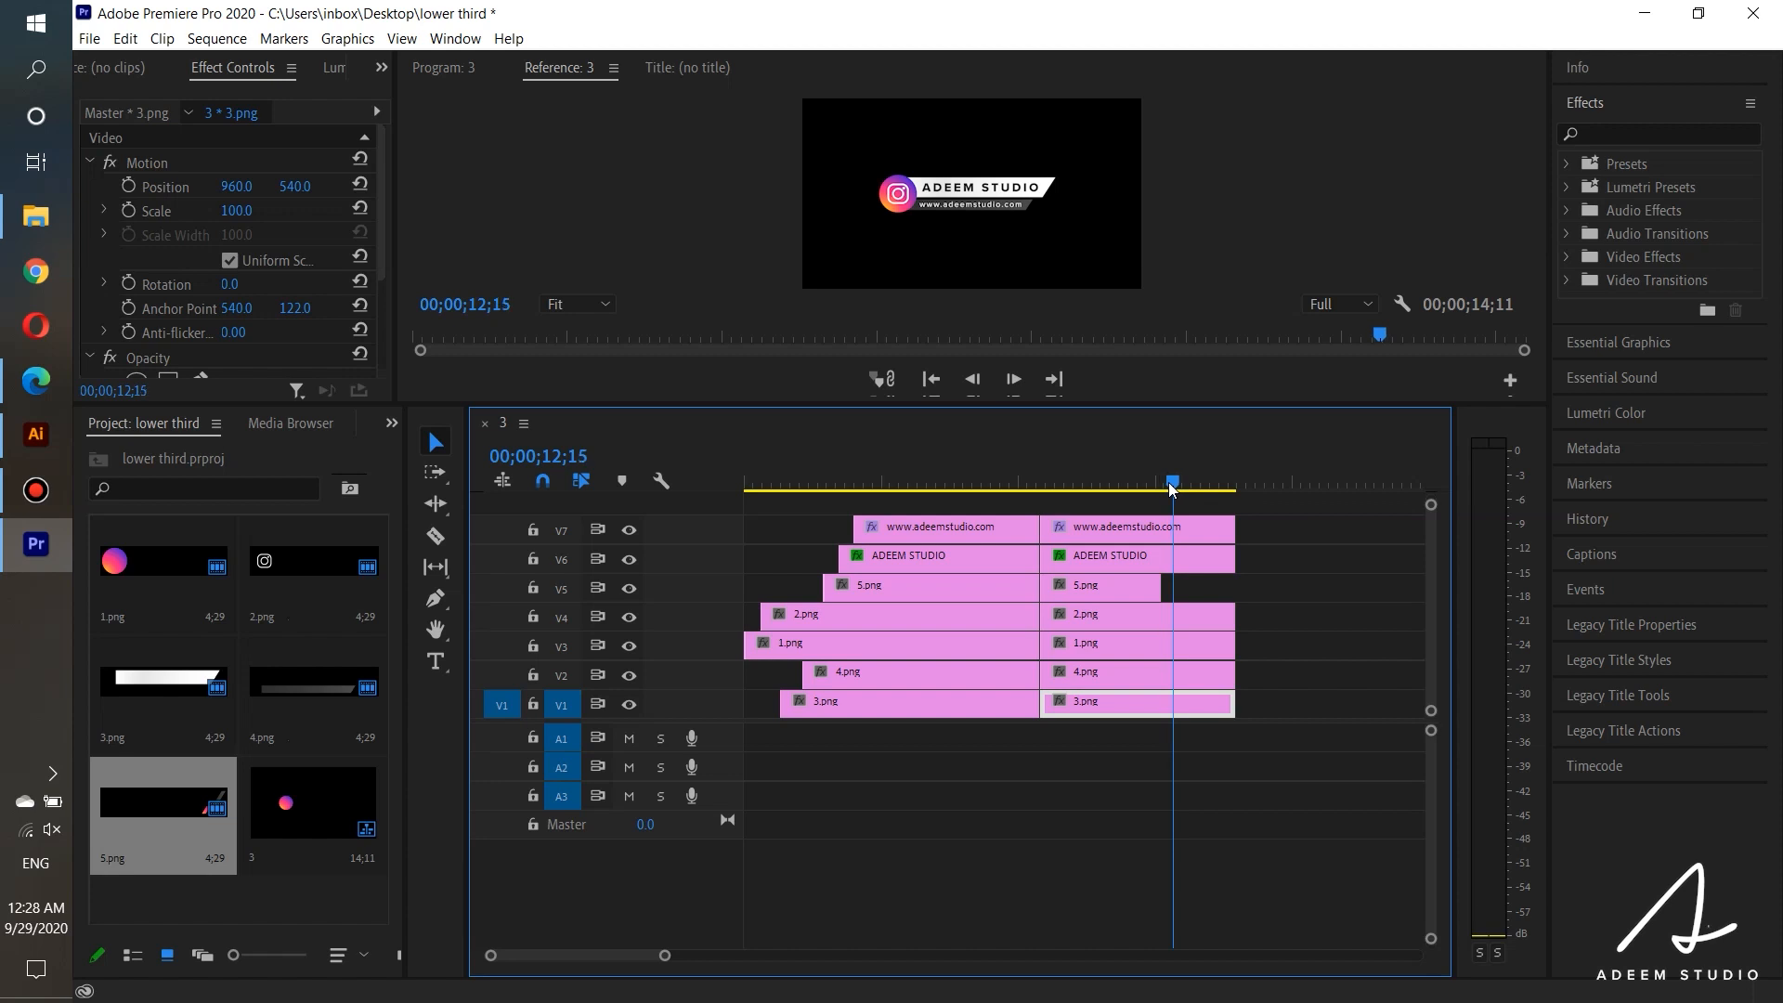
{"action": "left_click_drag", "start_coordinate": [1172, 491], "coordinate": [1177, 486]}
{"action": "left_click_drag", "start_coordinate": [1259, 554], "coordinate": [1185, 535]}
{"action": "scroll", "coordinate": [1189, 571], "scroll_direction": "down", "scroll_amount": 1}
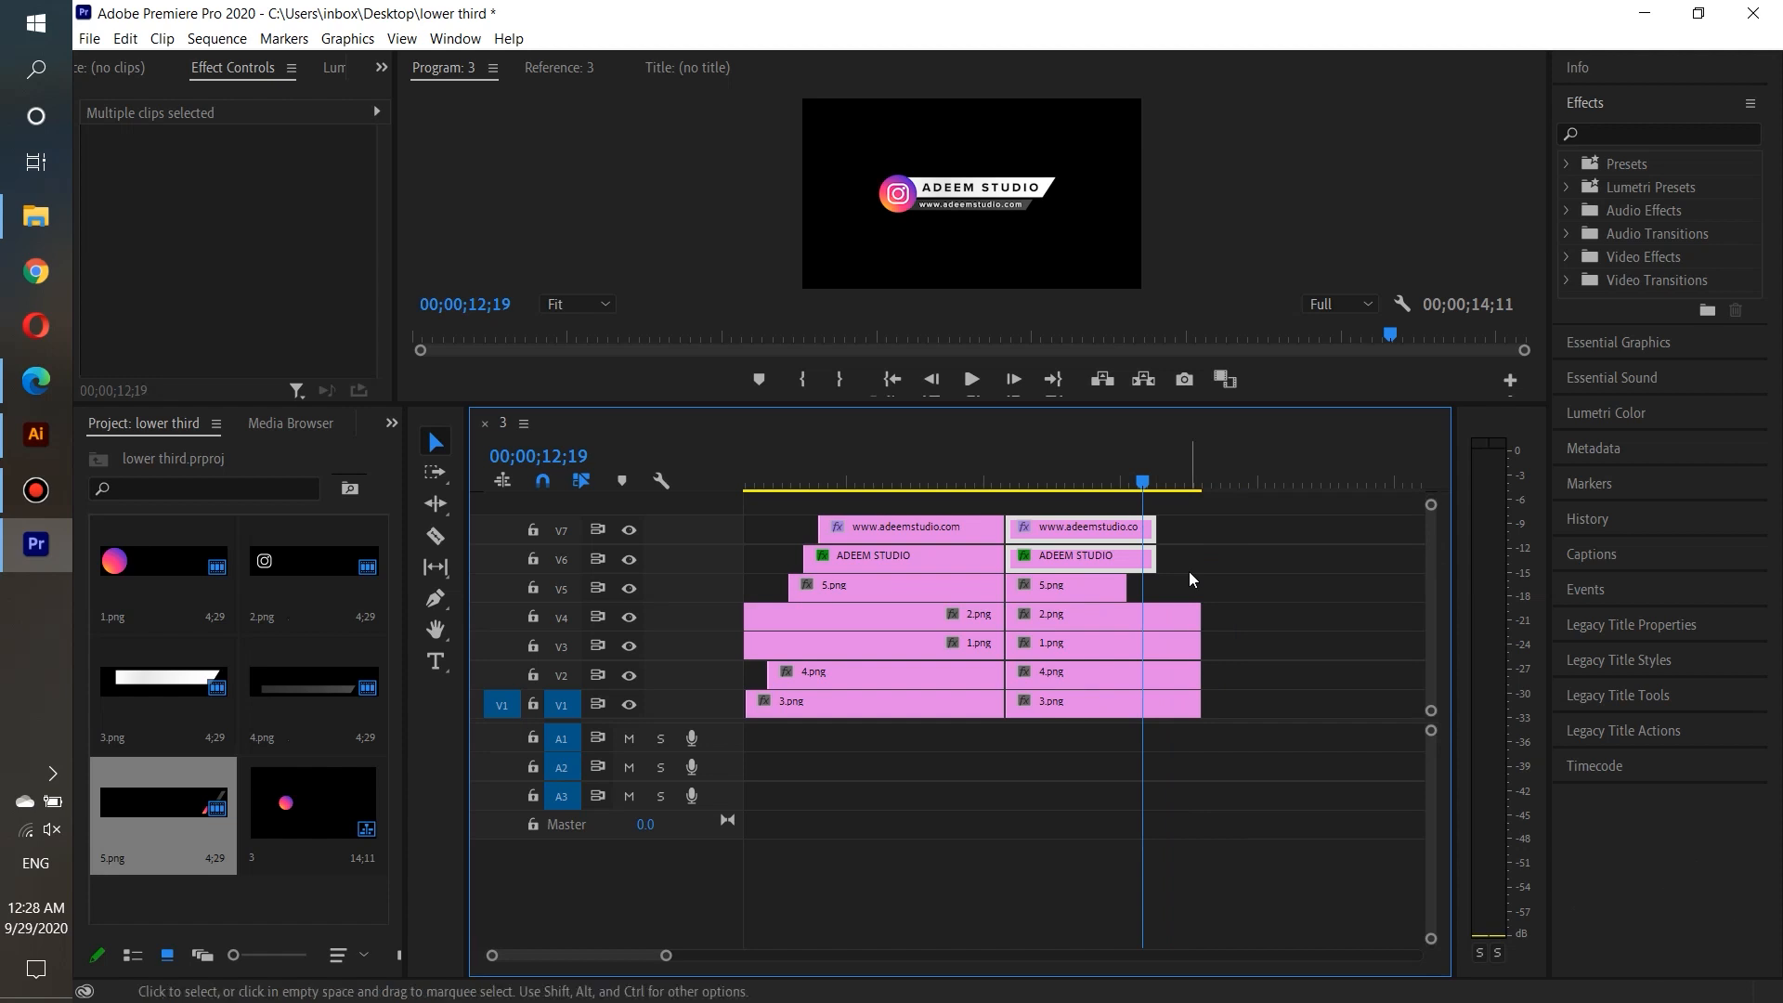
{"action": "left_click", "coordinate": [1155, 482]}
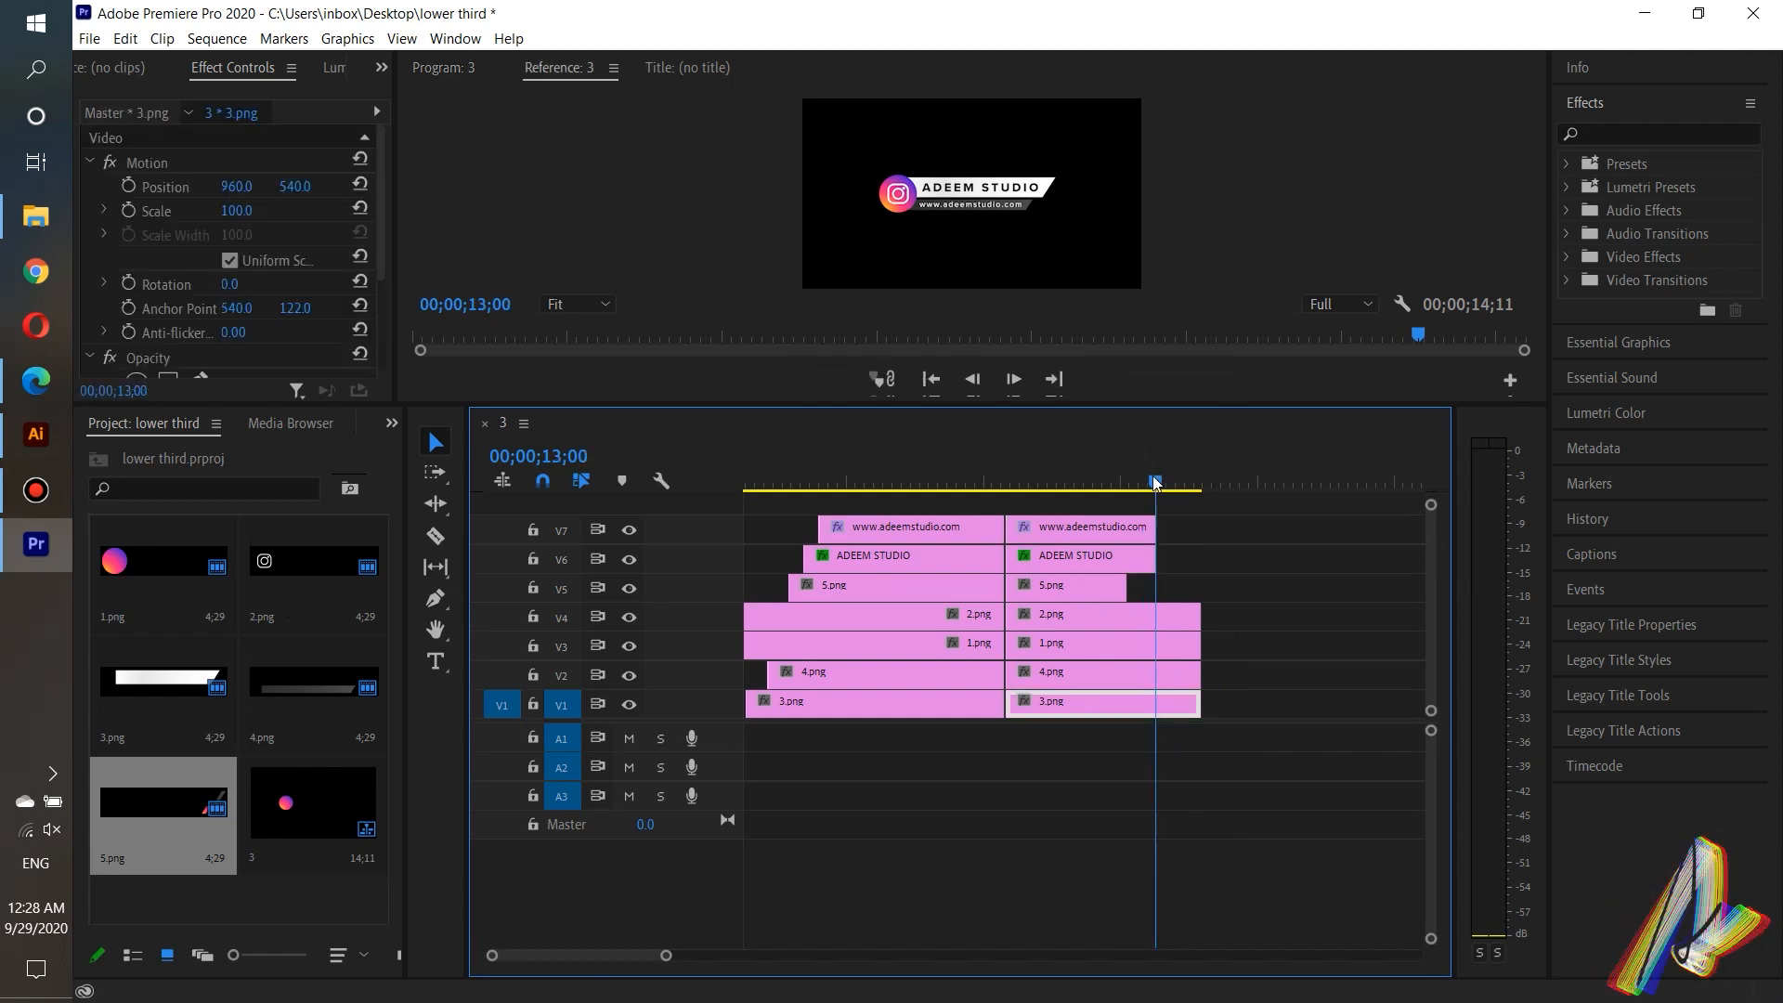
{"action": "left_click_drag", "start_coordinate": [1155, 482], "coordinate": [931, 568]}
{"action": "key", "text": "="}
{"action": "left_click", "coordinate": [1191, 557]}
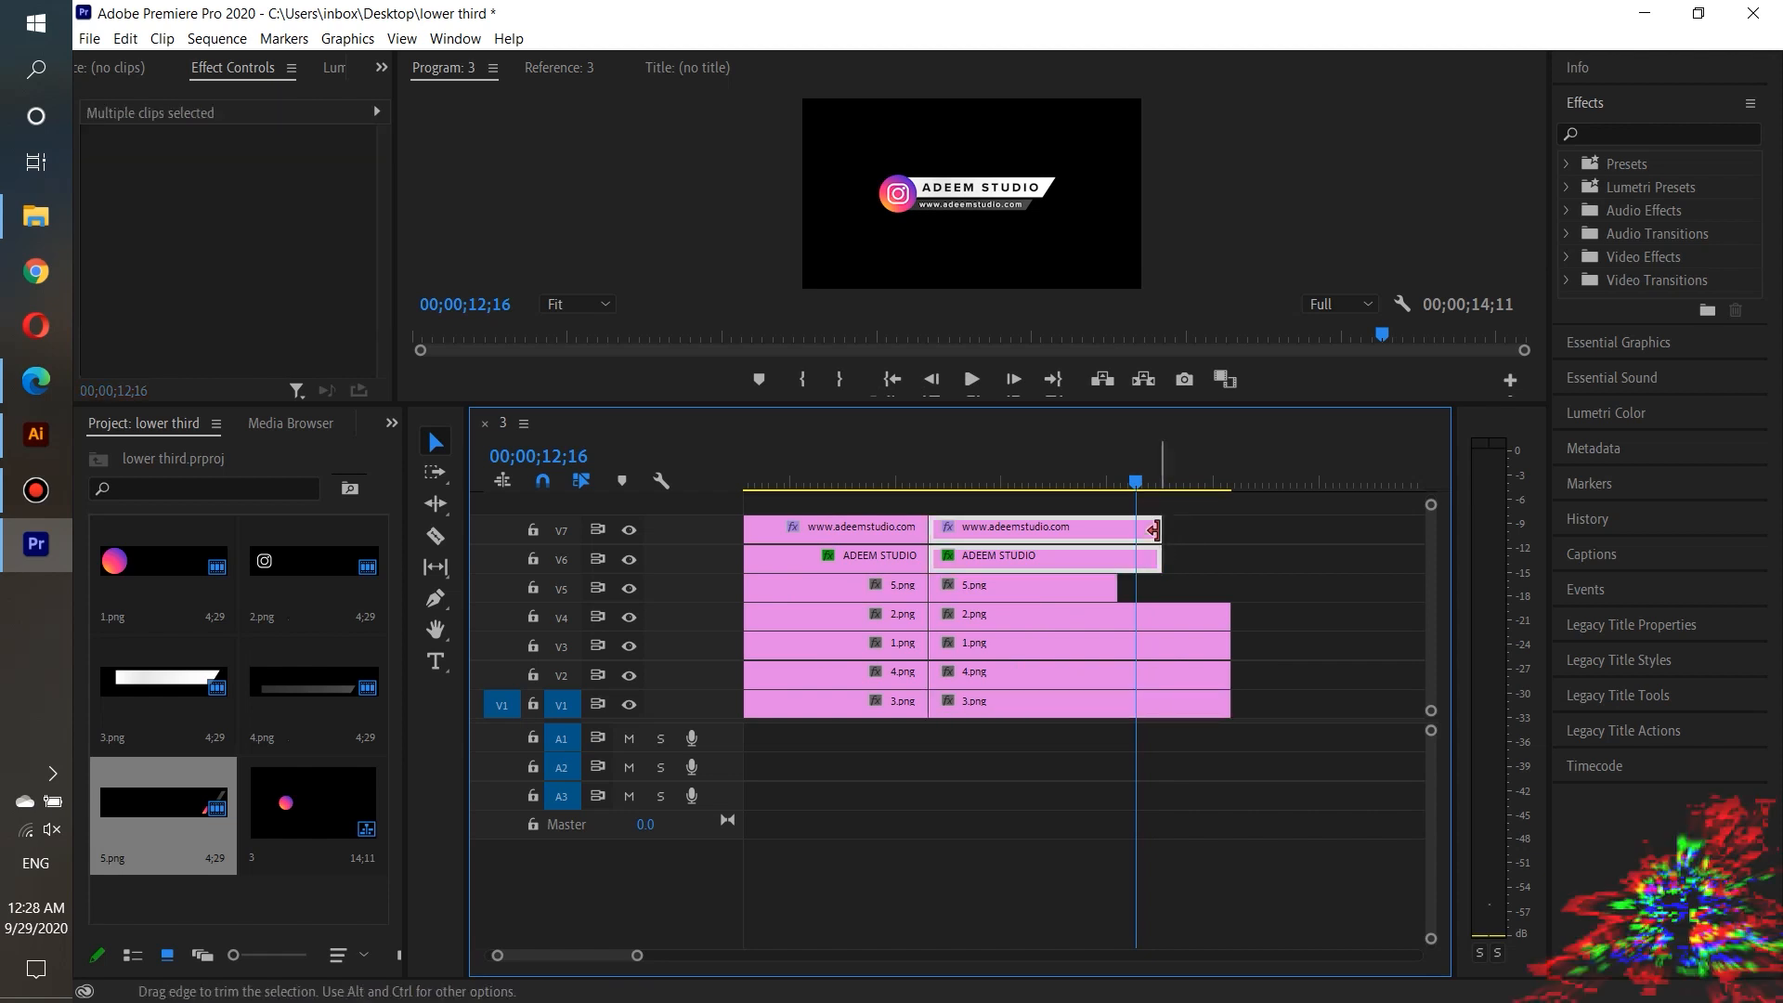
{"action": "mouse_move", "coordinate": [1159, 529]}
{"action": "left_mouse_down"}
{"action": "mouse_move", "coordinate": [1132, 529]}
{"action": "mouse_move", "coordinate": [1135, 477]}
{"action": "mouse_move", "coordinate": [1157, 479]}
{"action": "left_mouse_up"}
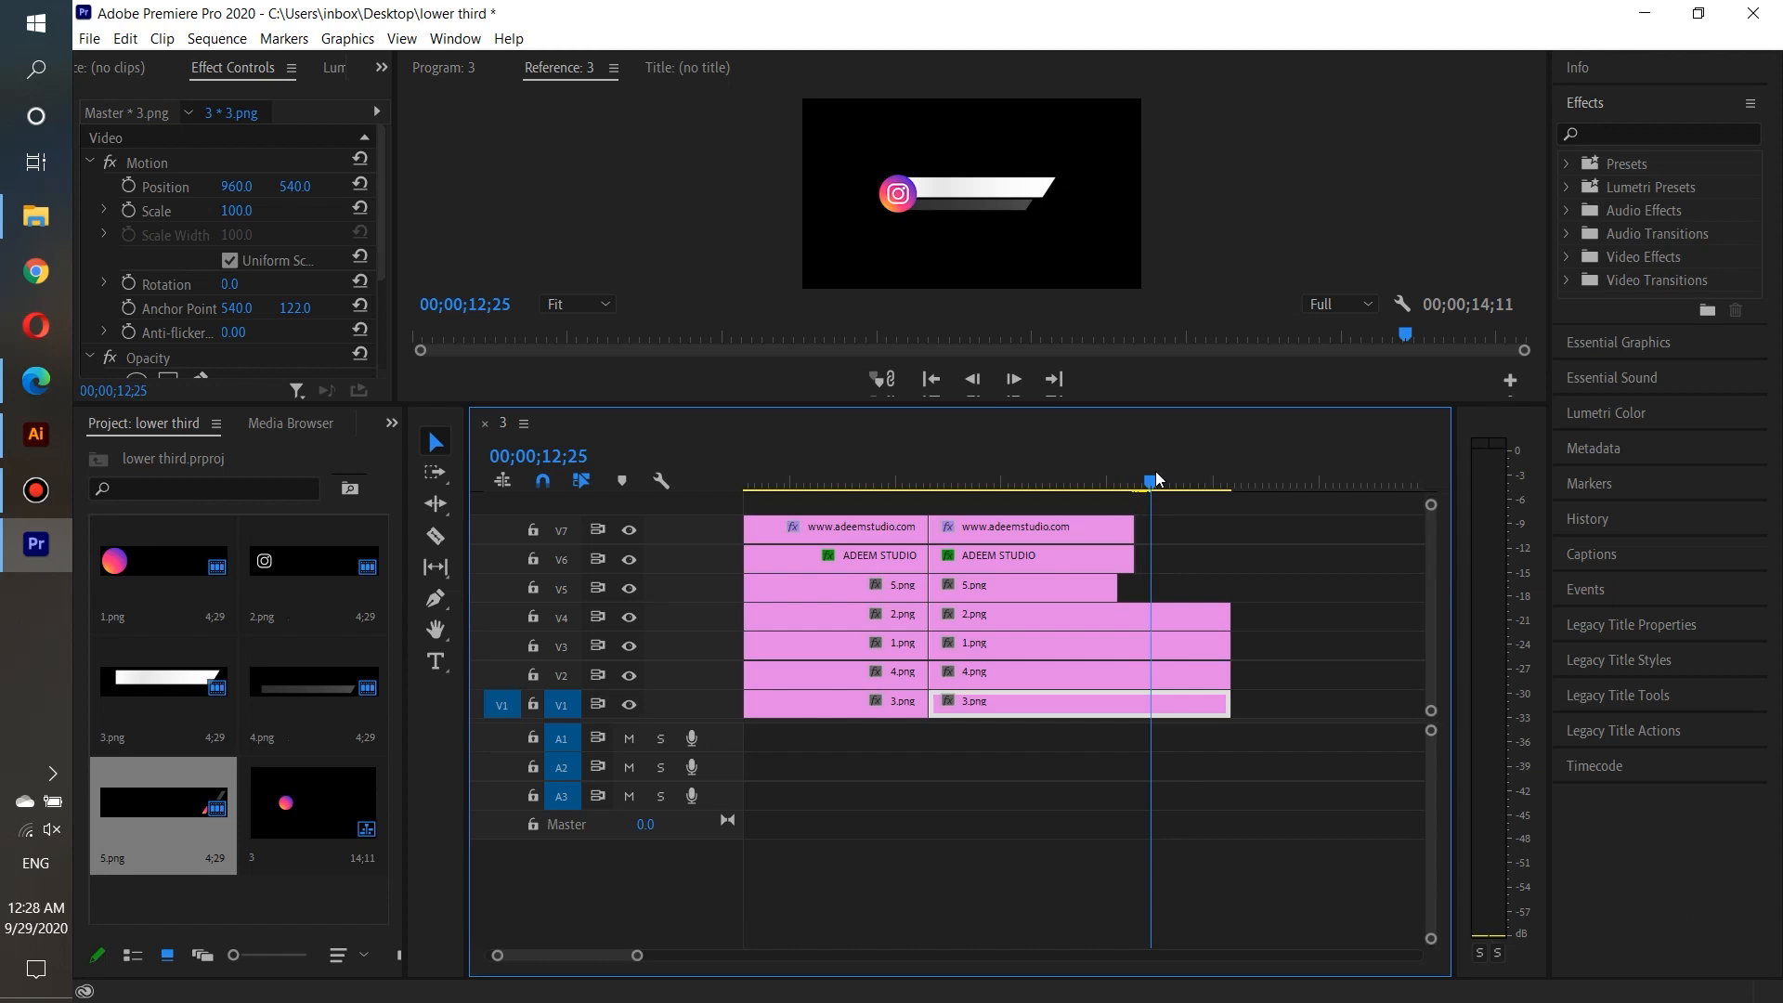
Step: Trim the outro 4.png to end at about 00;00;12;25 and the outro 3.png at about 00;00;13;03
{"action": "left_click", "coordinate": [1180, 675]}
{"action": "left_click_drag", "start_coordinate": [1227, 675], "coordinate": [1151, 676]}
{"action": "left_click_drag", "start_coordinate": [1154, 480], "coordinate": [1172, 488]}
{"action": "left_click_drag", "start_coordinate": [1227, 703], "coordinate": [1164, 703]}
Step: Play the outro section twice from about 00;00;11;17 to check the order in which the trimmed layers disappear
{"action": "mouse_move", "coordinate": [1140, 480]}
{"action": "left_mouse_down"}
{"action": "mouse_move", "coordinate": [1066, 481]}
{"action": "mouse_move", "coordinate": [1167, 483]}
{"action": "mouse_move", "coordinate": [1106, 492]}
{"action": "left_mouse_up"}
{"action": "left_click", "coordinate": [972, 380]}
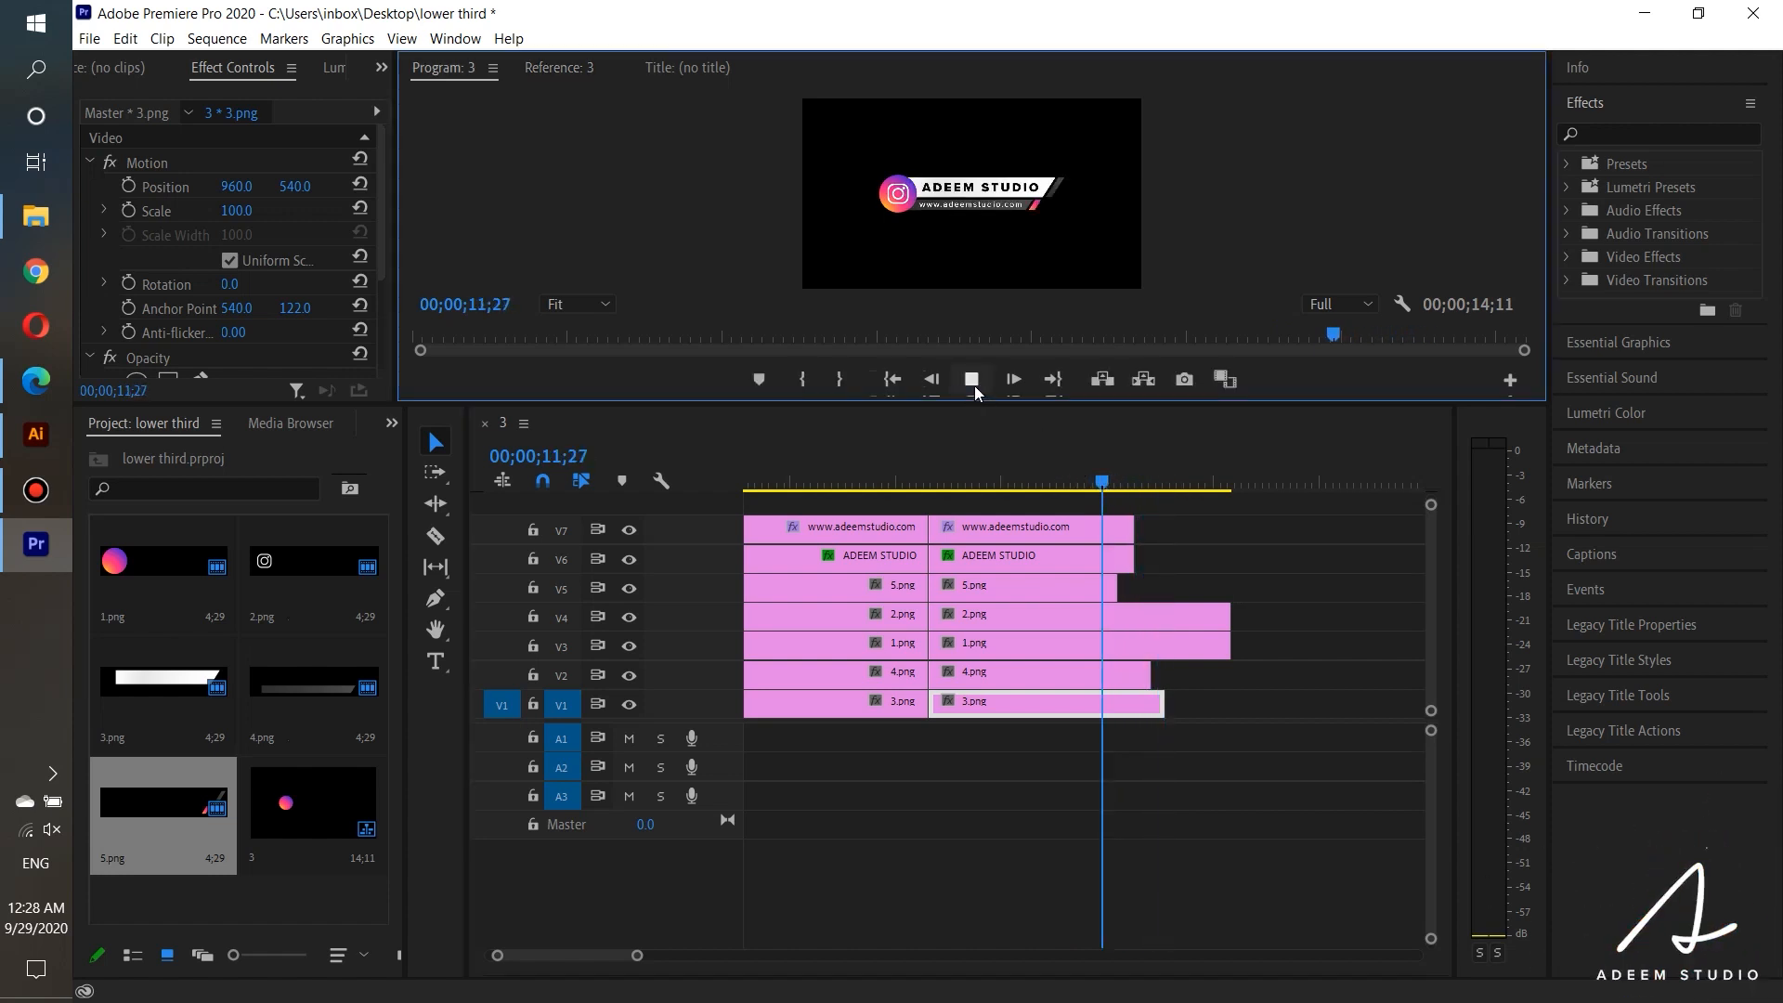
{"action": "left_click", "coordinate": [972, 380]}
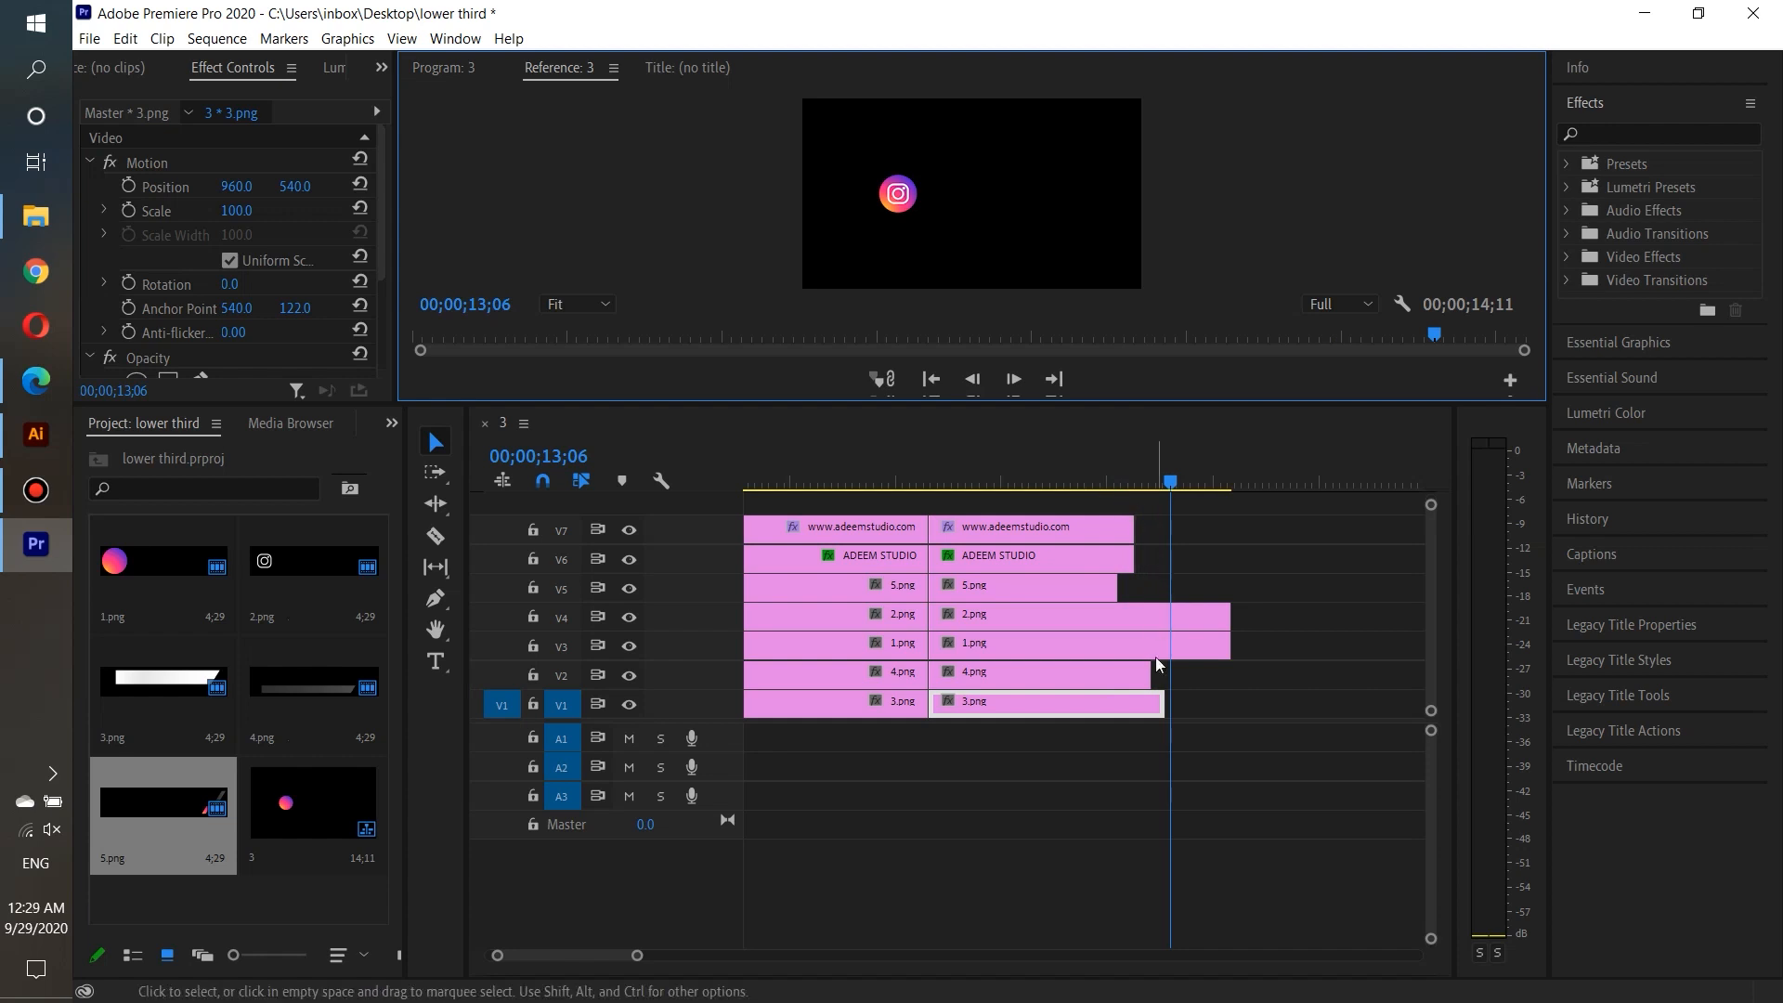
{"action": "left_click_drag", "start_coordinate": [1167, 482], "coordinate": [1075, 435]}
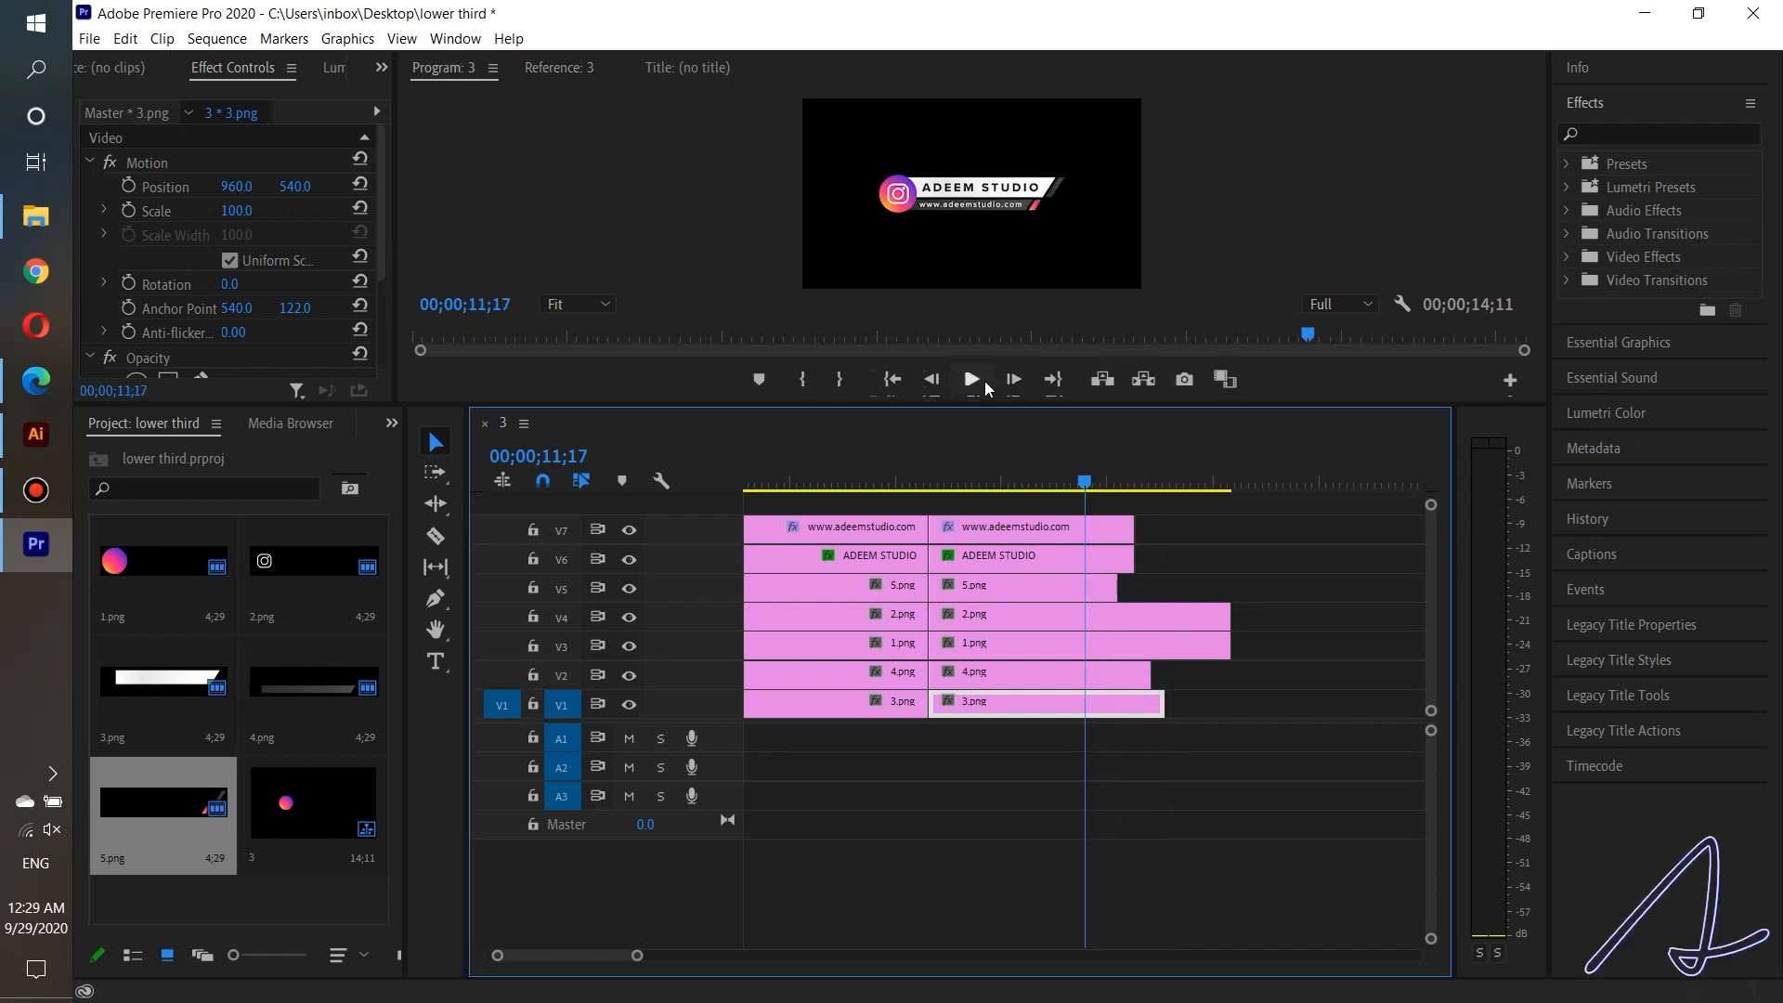
{"action": "left_click", "coordinate": [981, 380]}
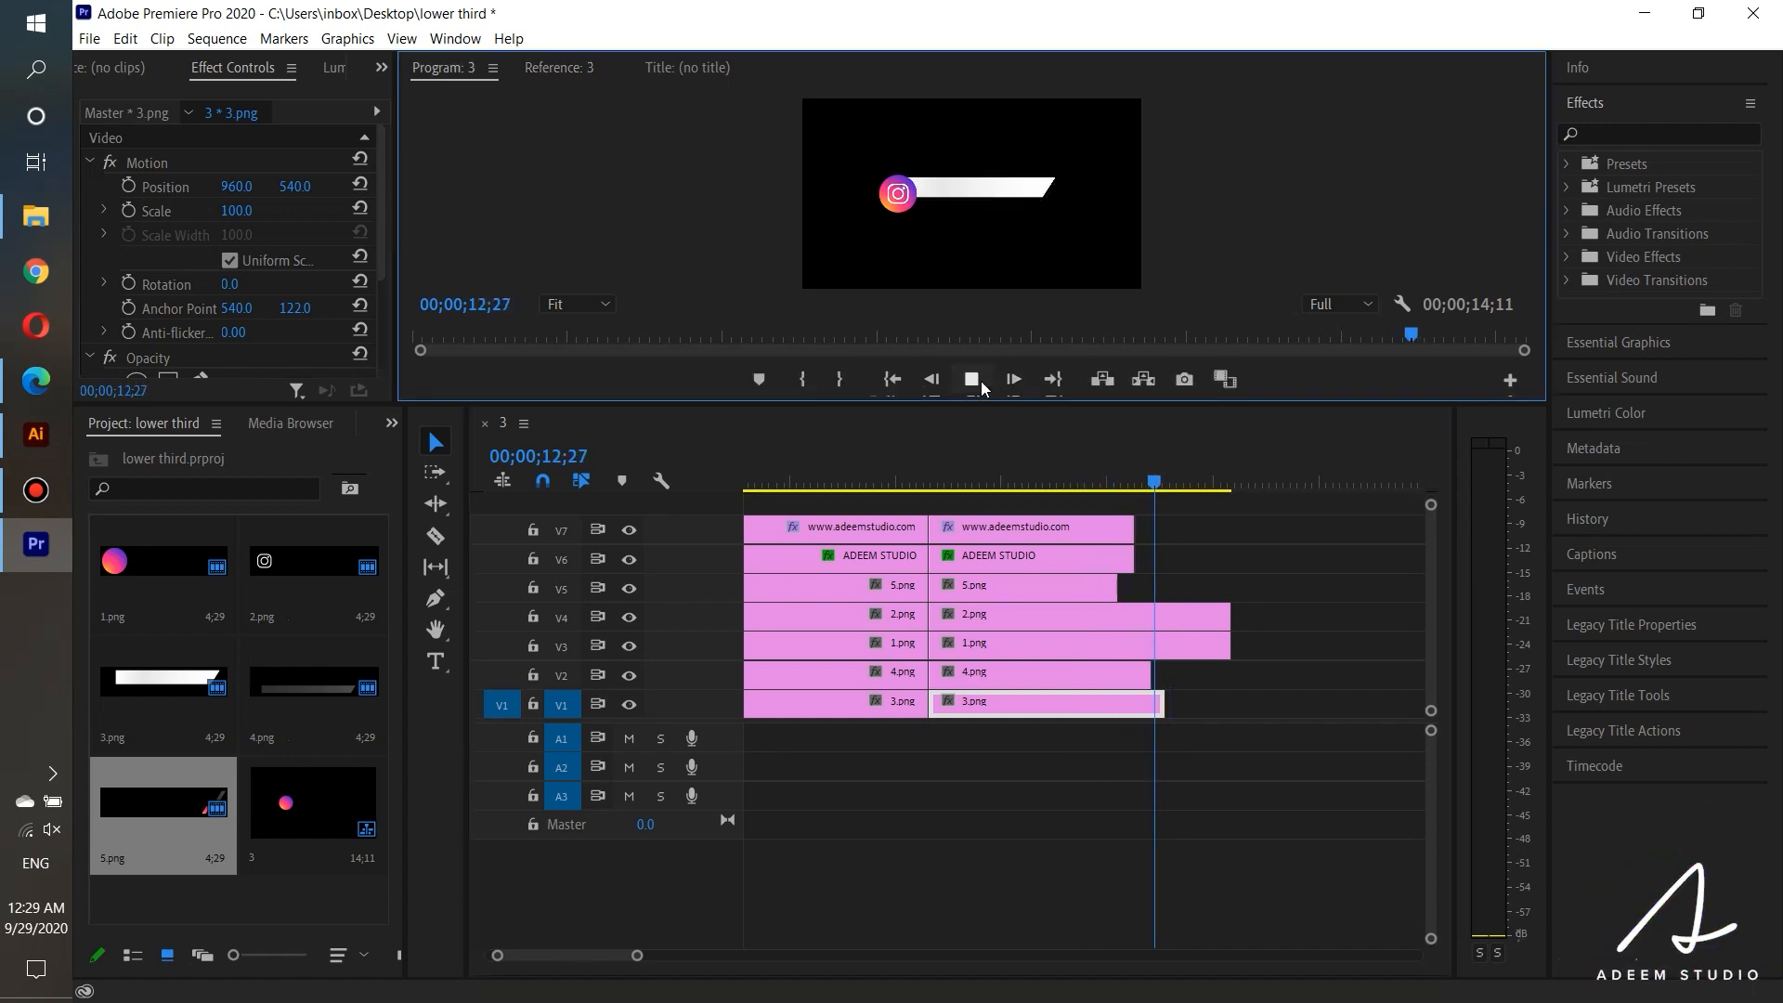
{"action": "left_click", "coordinate": [980, 381]}
Step: Trim the outro 2.png to end at about 00;00;13;07 and the outro 1.png at 00;00;13;12
{"action": "left_click", "coordinate": [1175, 484]}
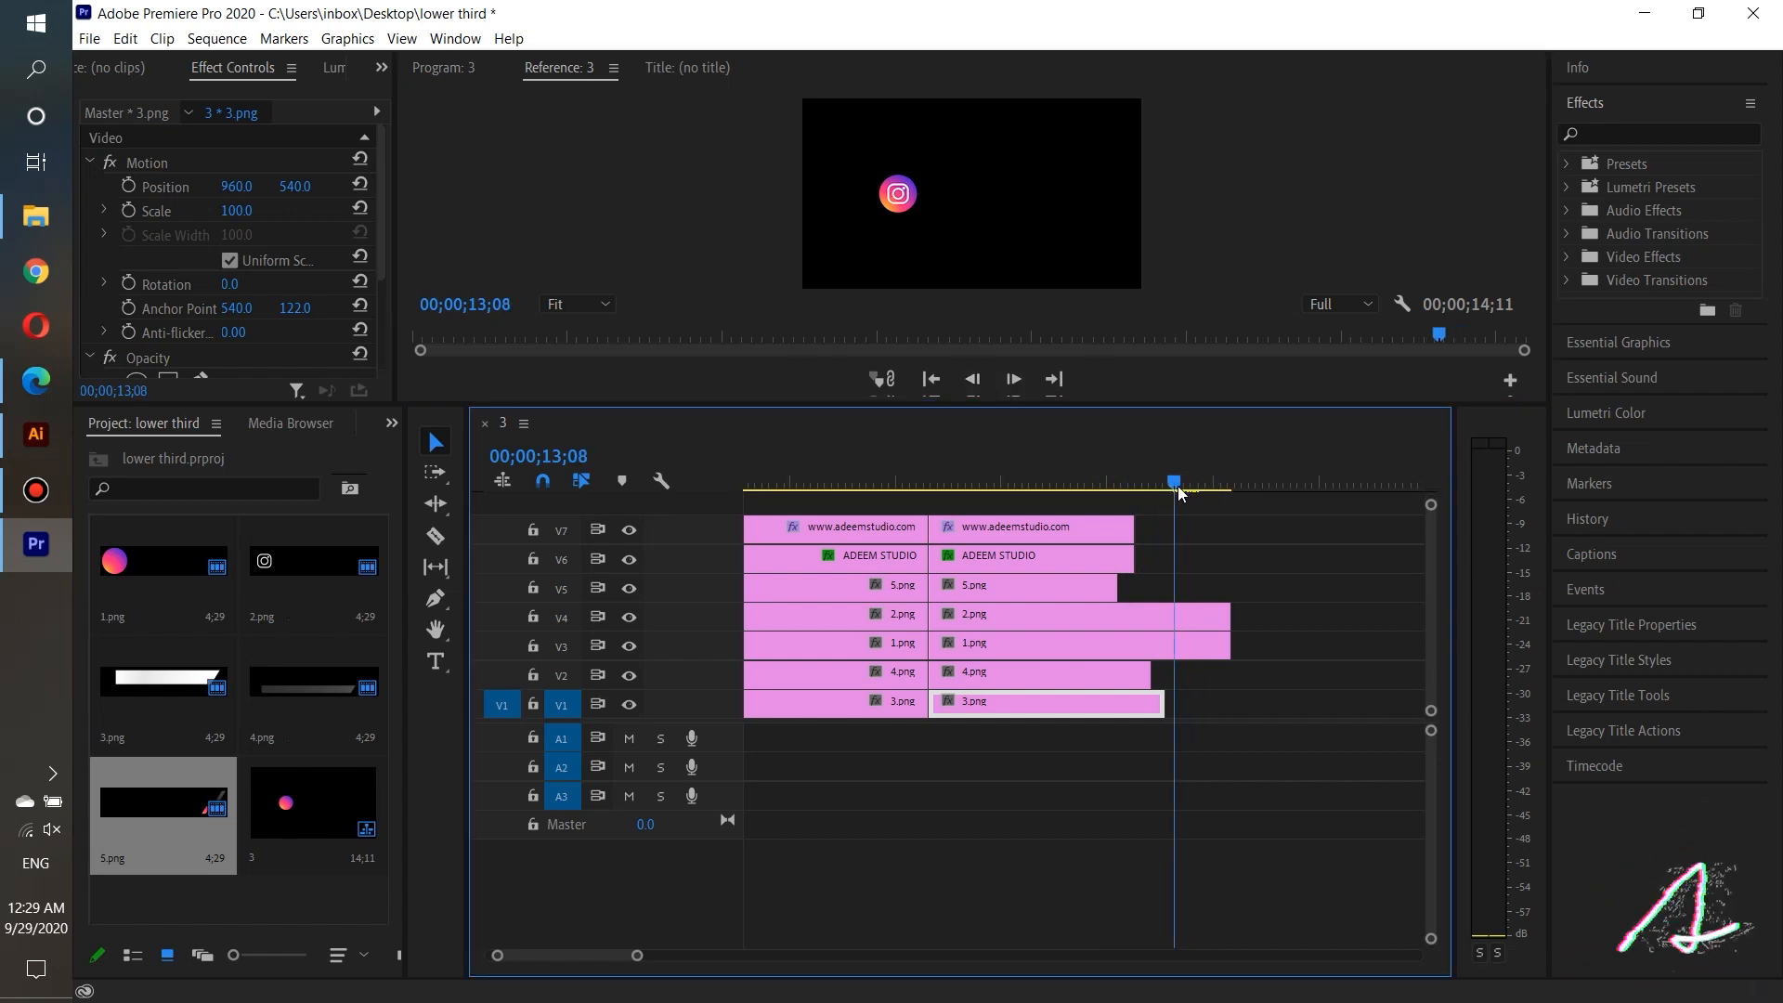
{"action": "left_click_drag", "start_coordinate": [1177, 490], "coordinate": [1169, 491]}
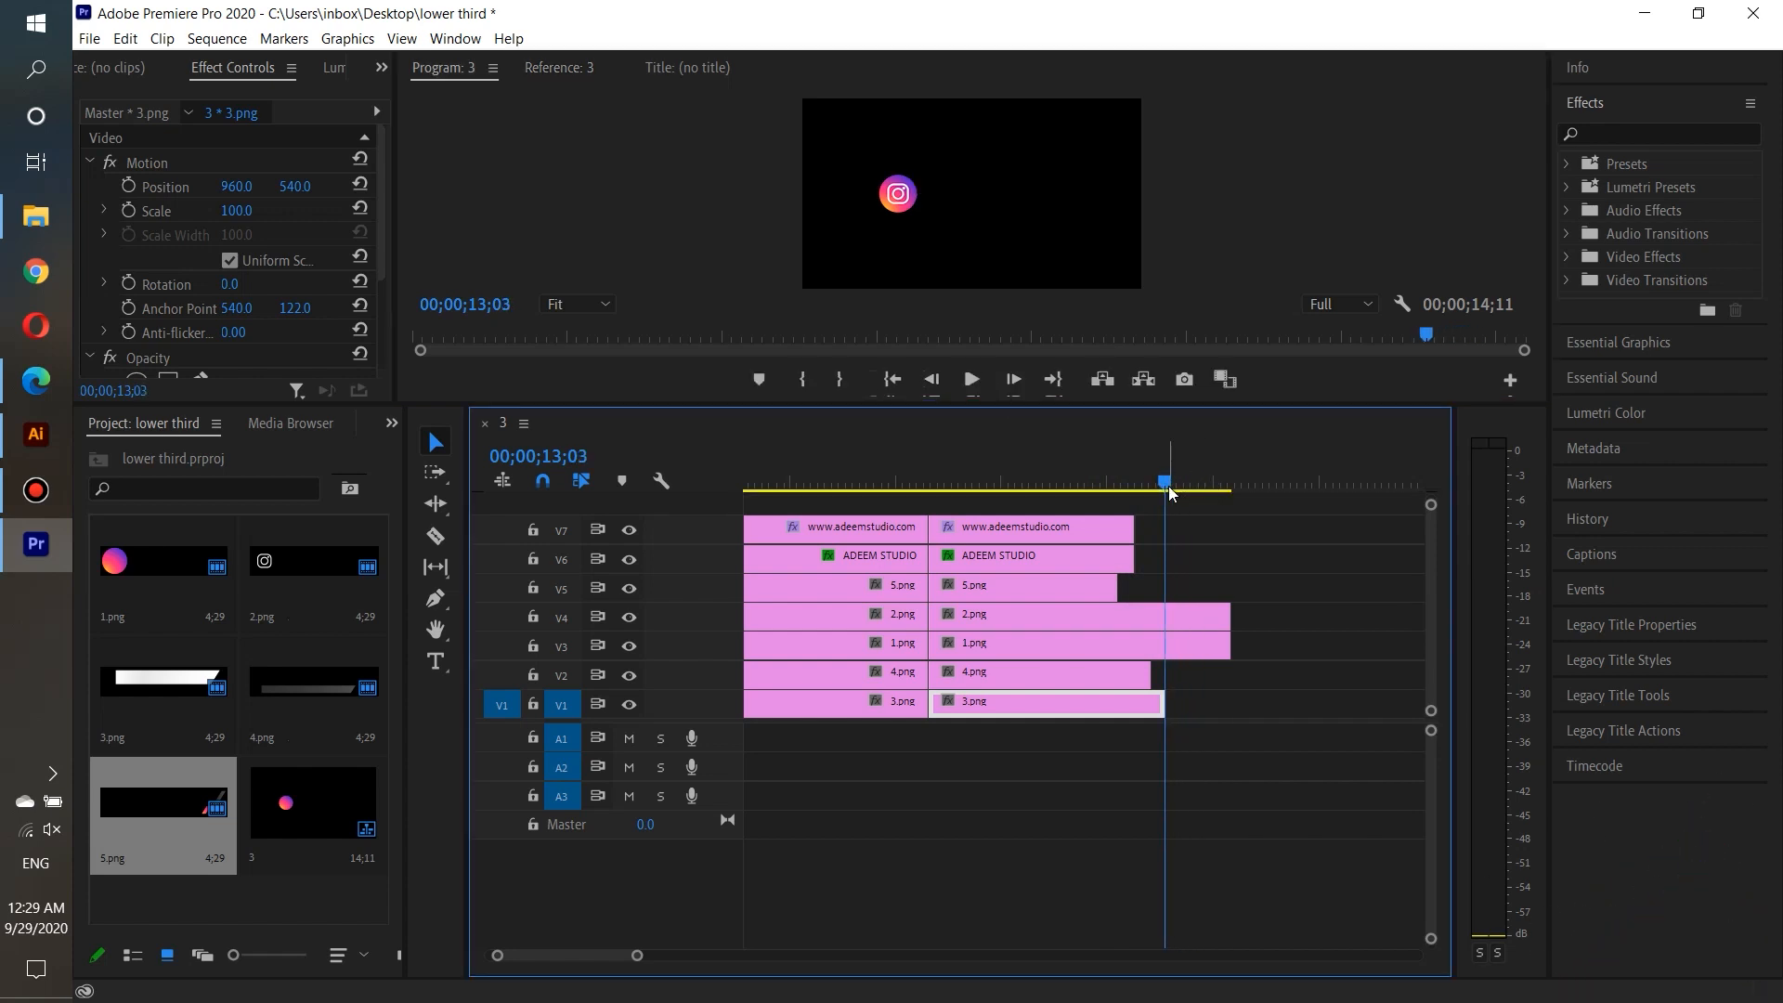
{"action": "key", "text": "="}
{"action": "left_click", "coordinate": [1172, 617]}
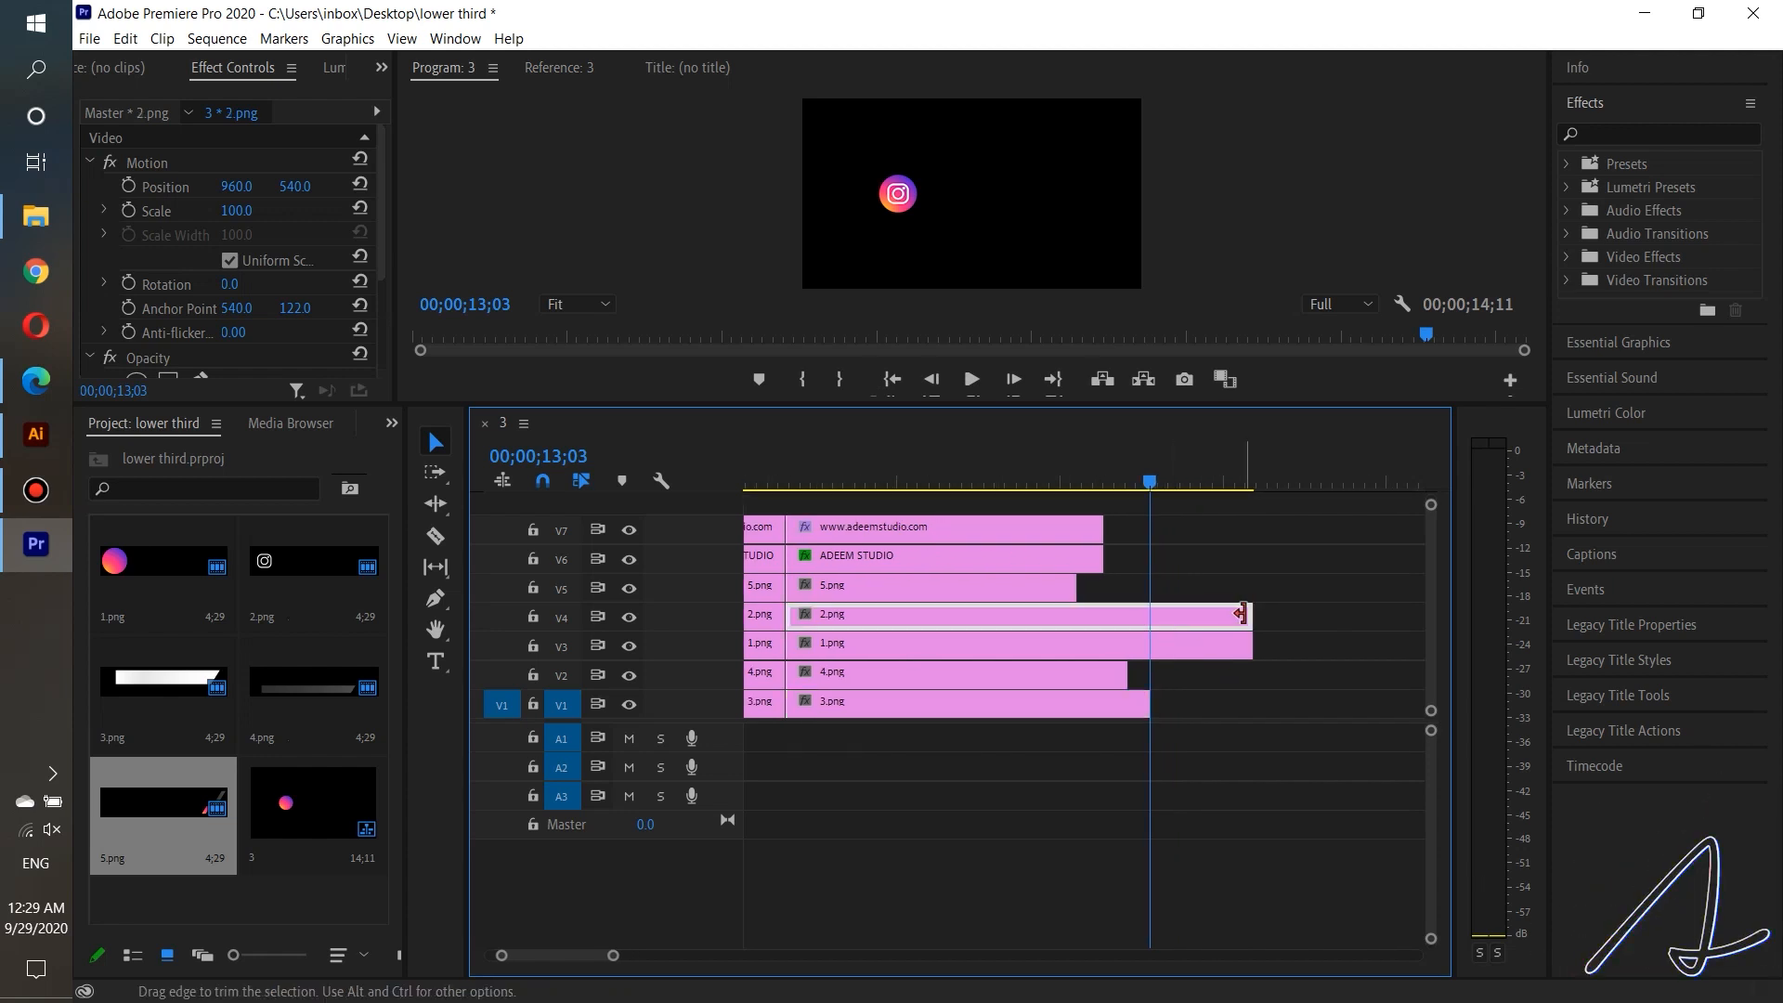
{"action": "left_click_drag", "start_coordinate": [1249, 615], "coordinate": [1152, 615]}
{"action": "left_click_drag", "start_coordinate": [1251, 645], "coordinate": [1167, 652]}
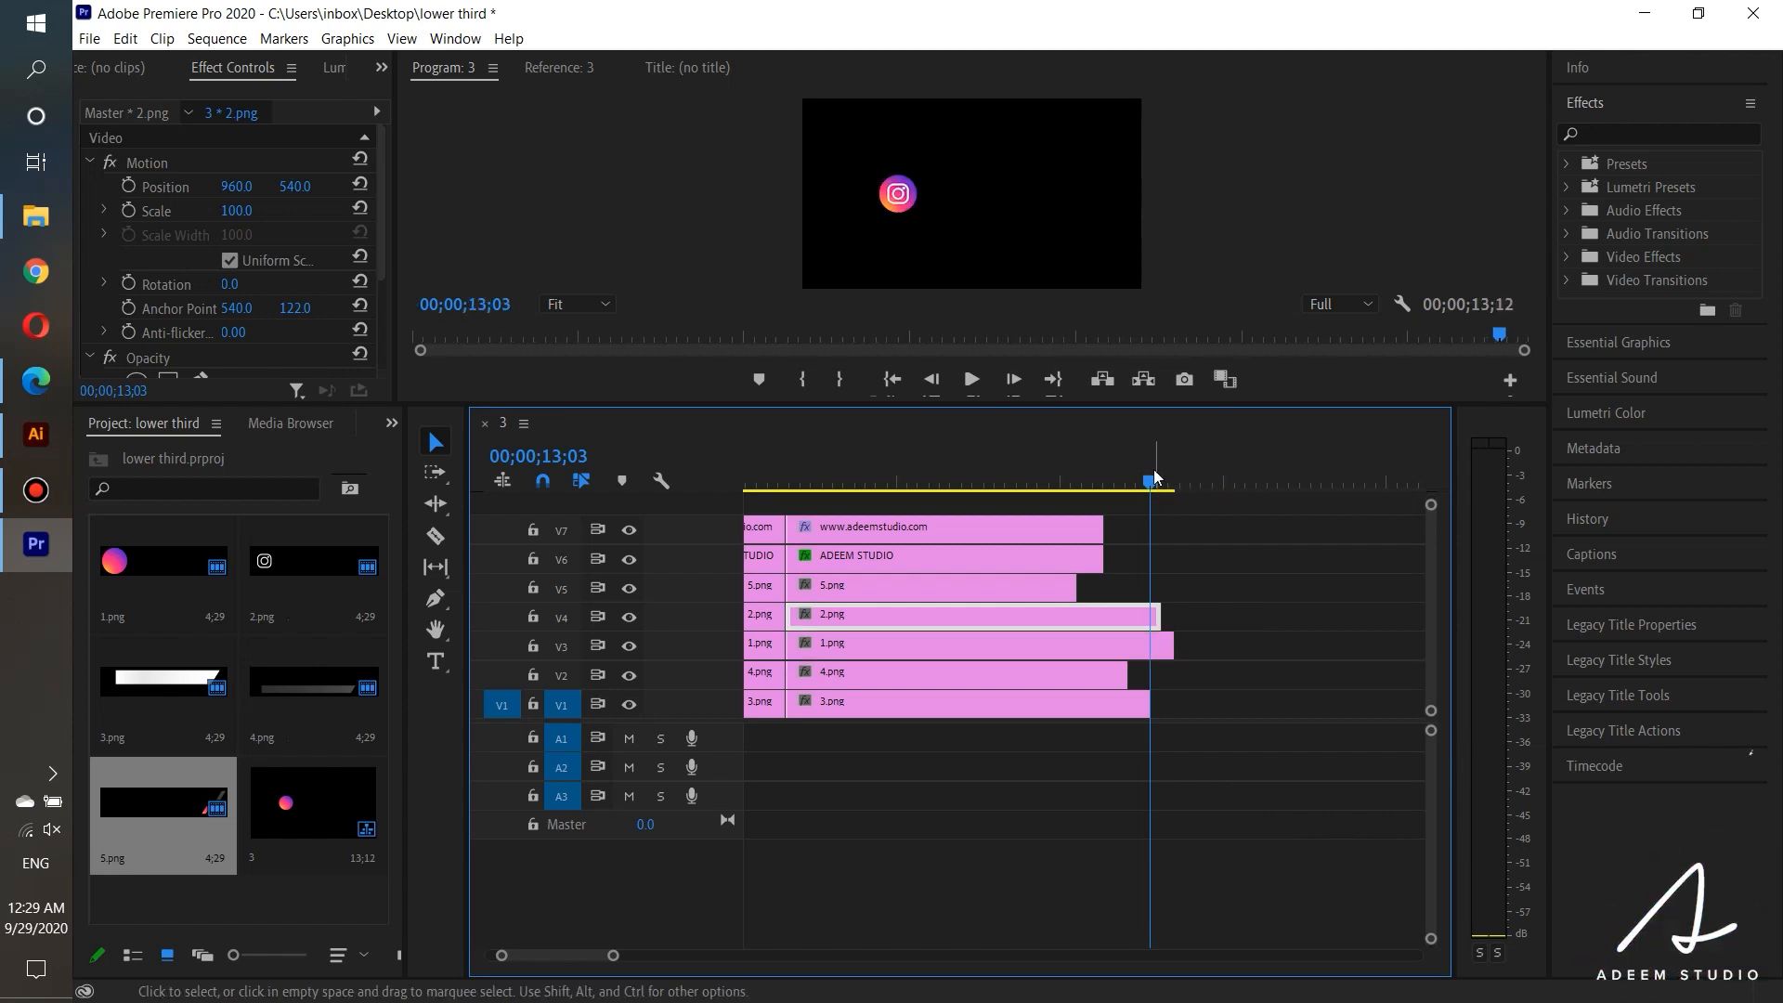
Step: Preview the complete staggered outro to its end and return the playhead to 00;00;00;00
{"action": "left_click_drag", "start_coordinate": [1152, 479], "coordinate": [1051, 459]}
{"action": "left_click", "coordinate": [971, 379]}
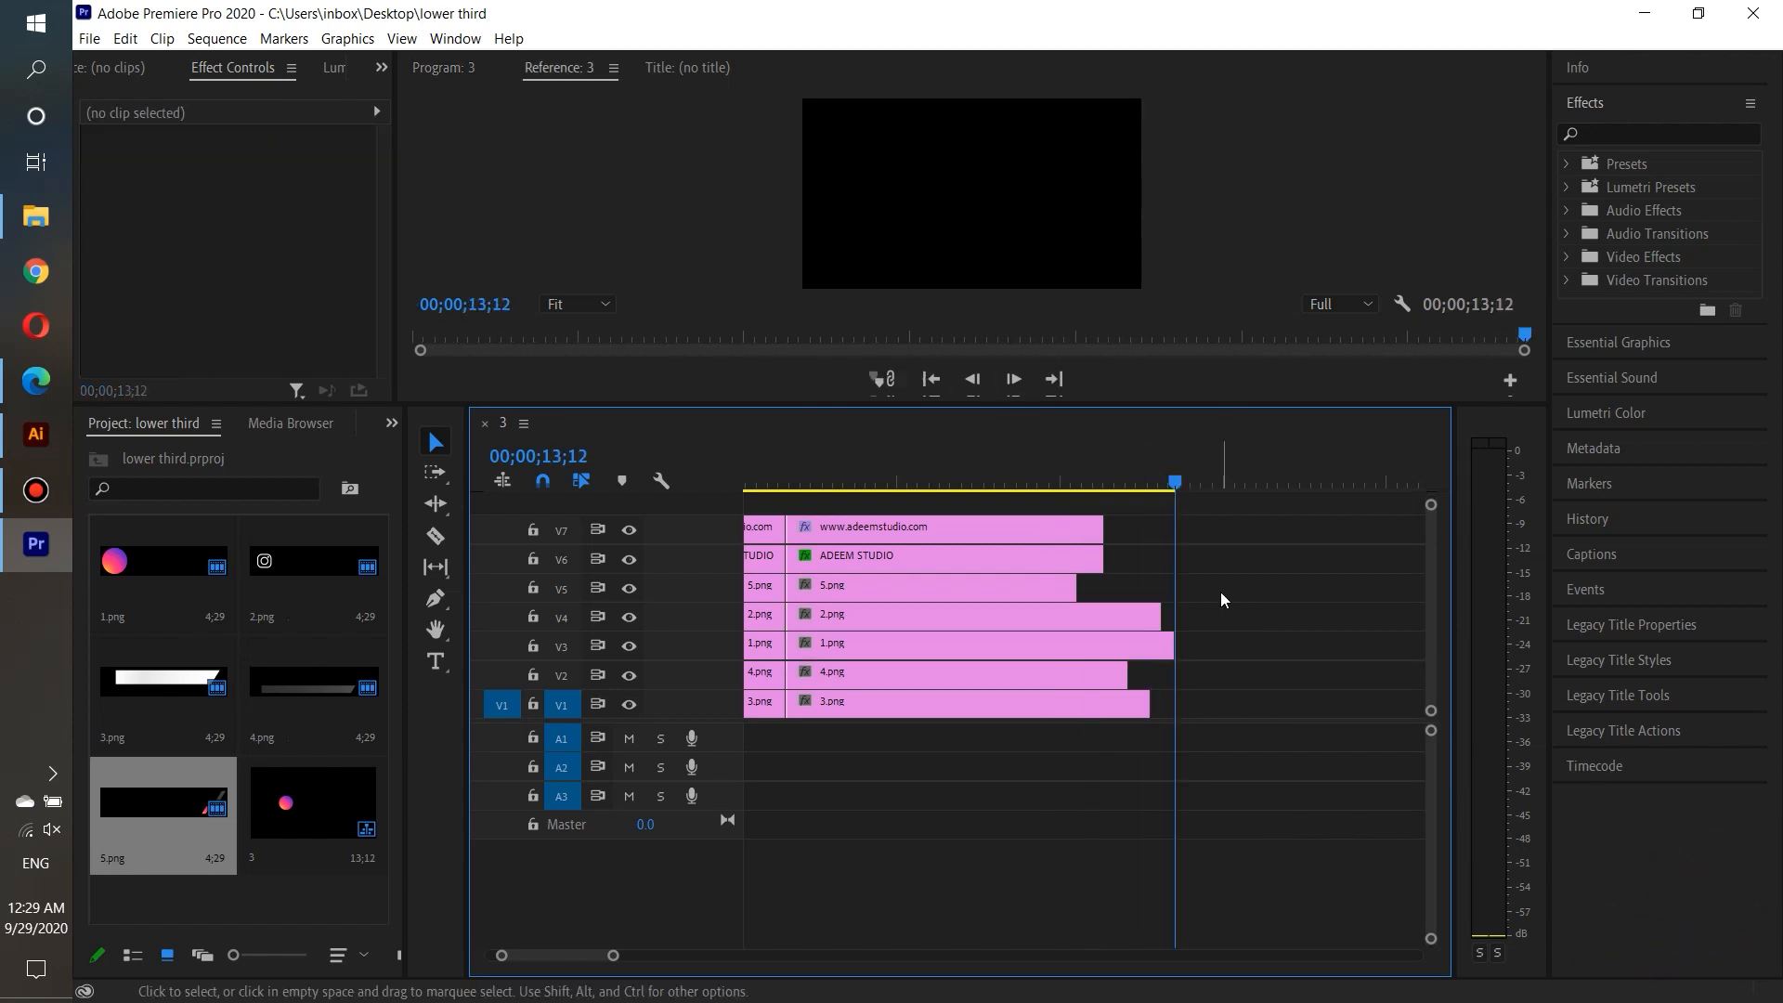
{"action": "scroll", "coordinate": [1220, 596], "scroll_direction": "up", "scroll_amount": 2}
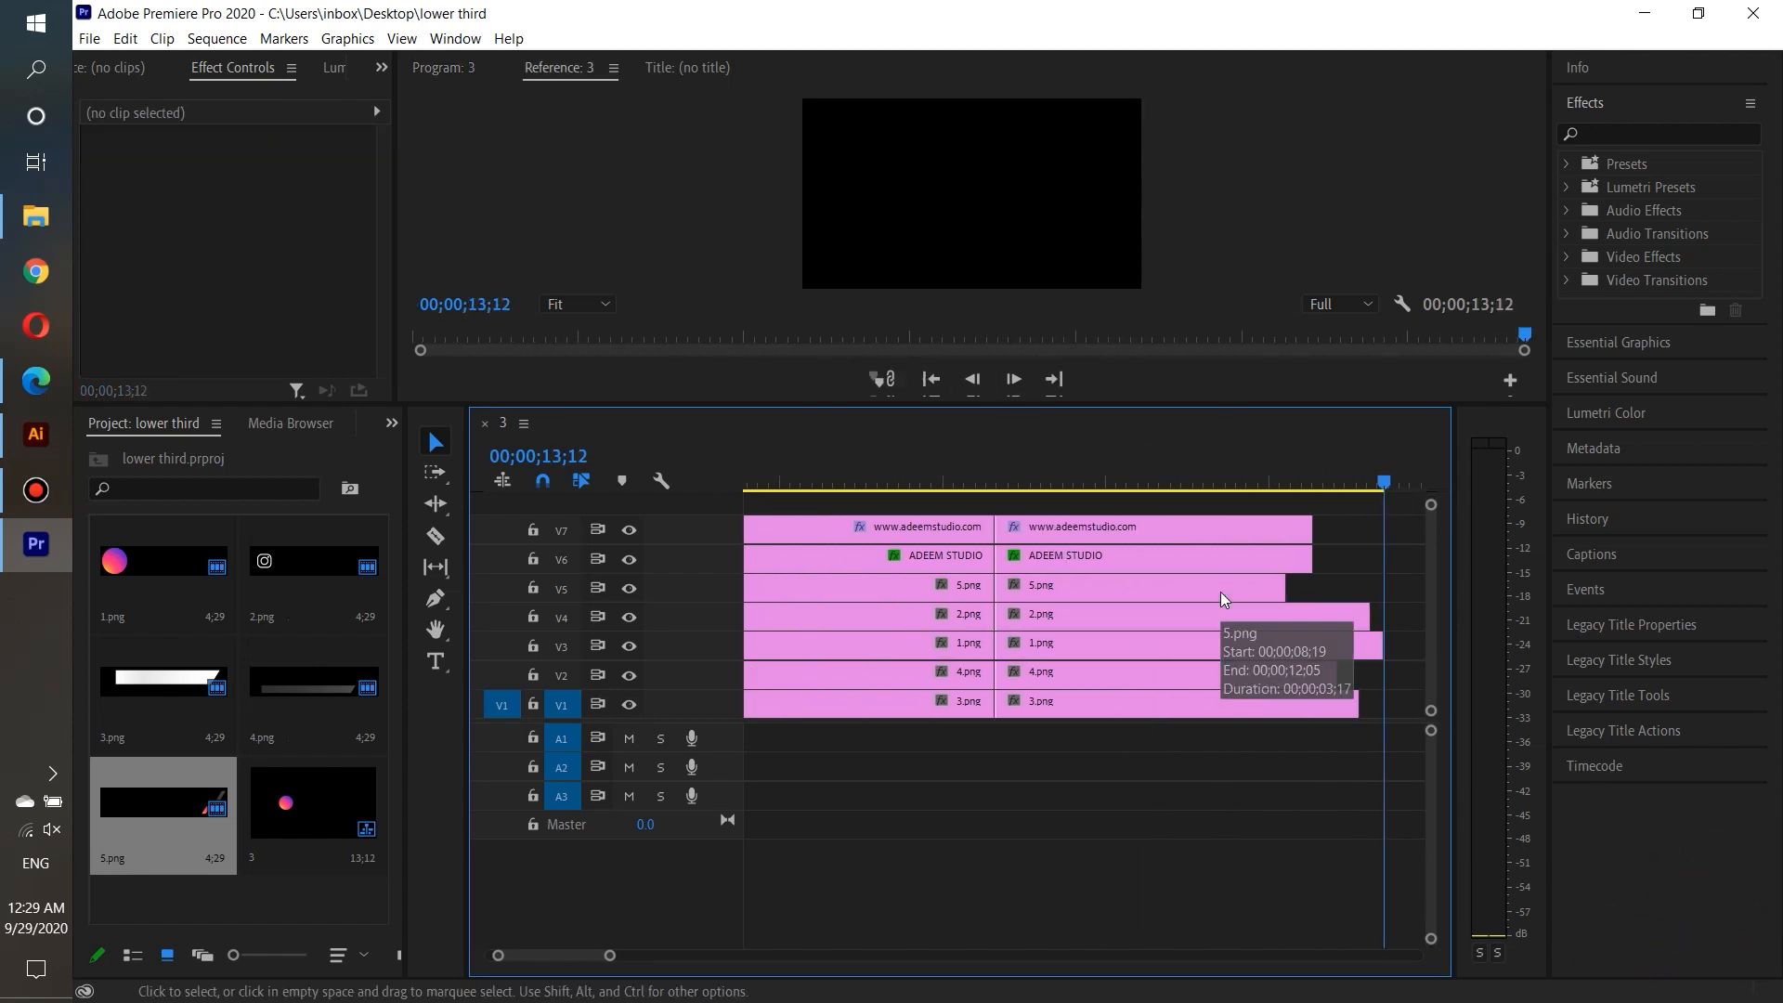
{"action": "scroll", "coordinate": [1220, 597], "scroll_direction": "down", "scroll_amount": 3}
{"action": "left_click_drag", "start_coordinate": [1190, 482], "coordinate": [736, 481]}
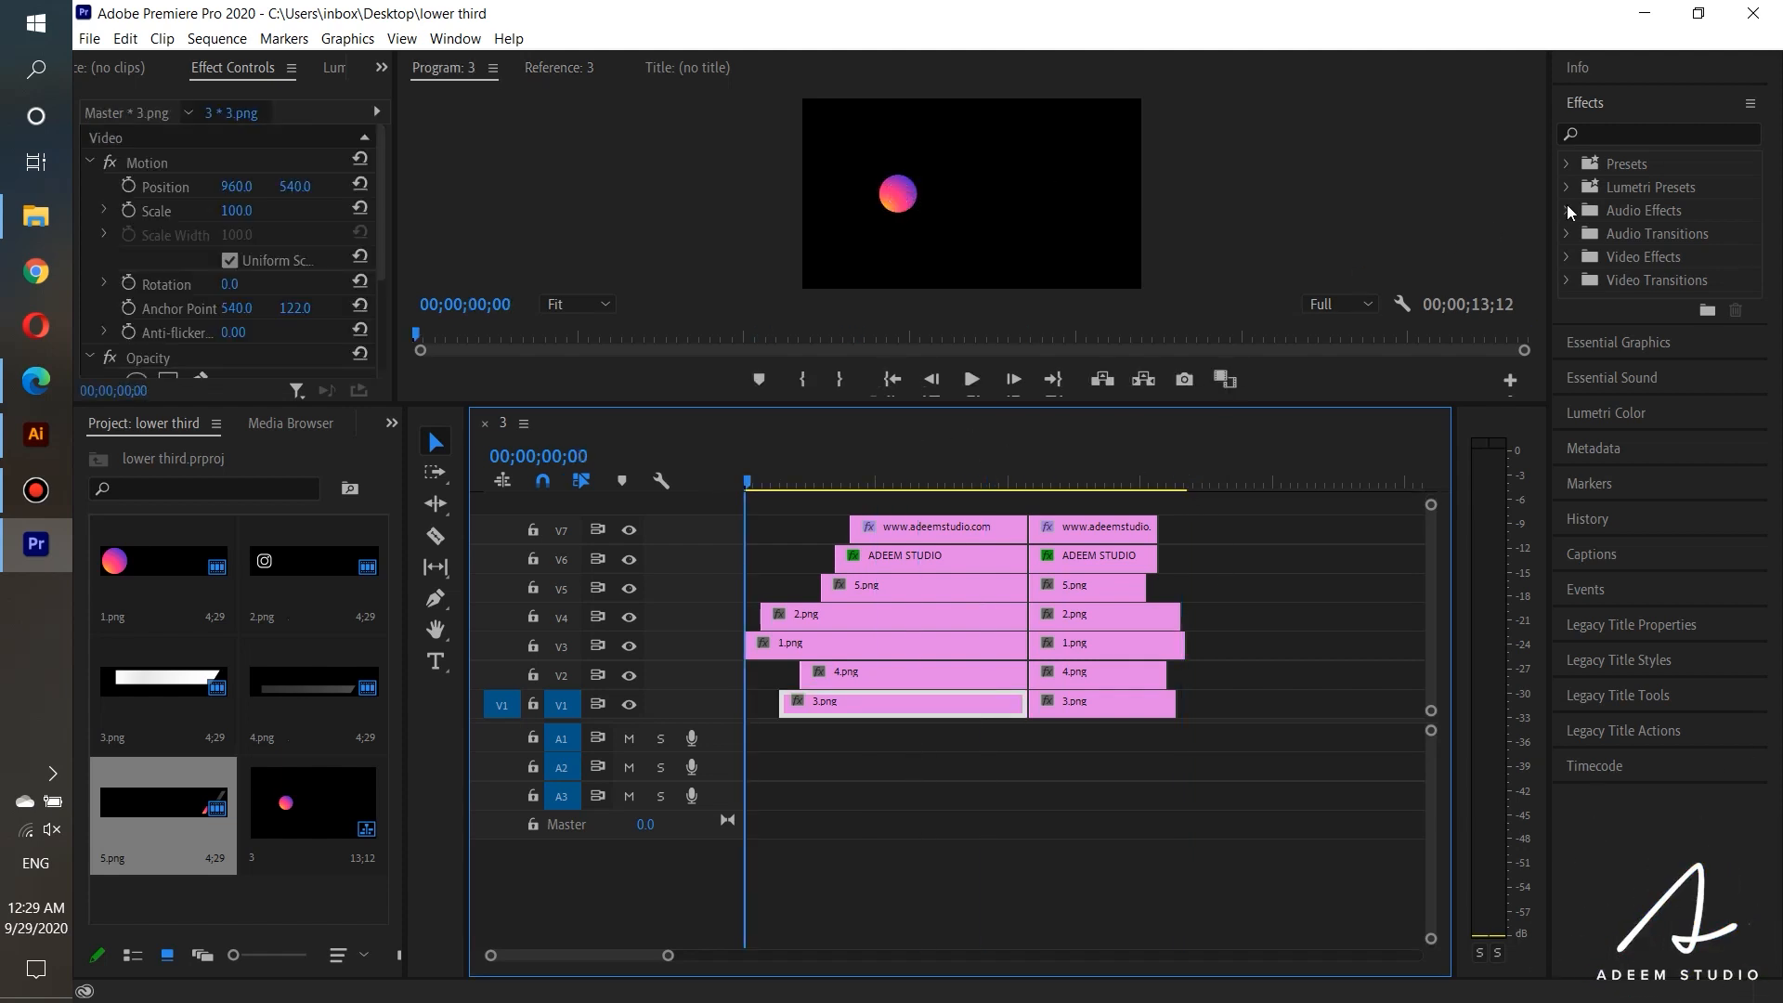
Step: Search the effects for whip and apply the Whip transition to the start of all seven intro clips
{"action": "left_click_drag", "start_coordinate": [1545, 208], "coordinate": [1389, 187]}
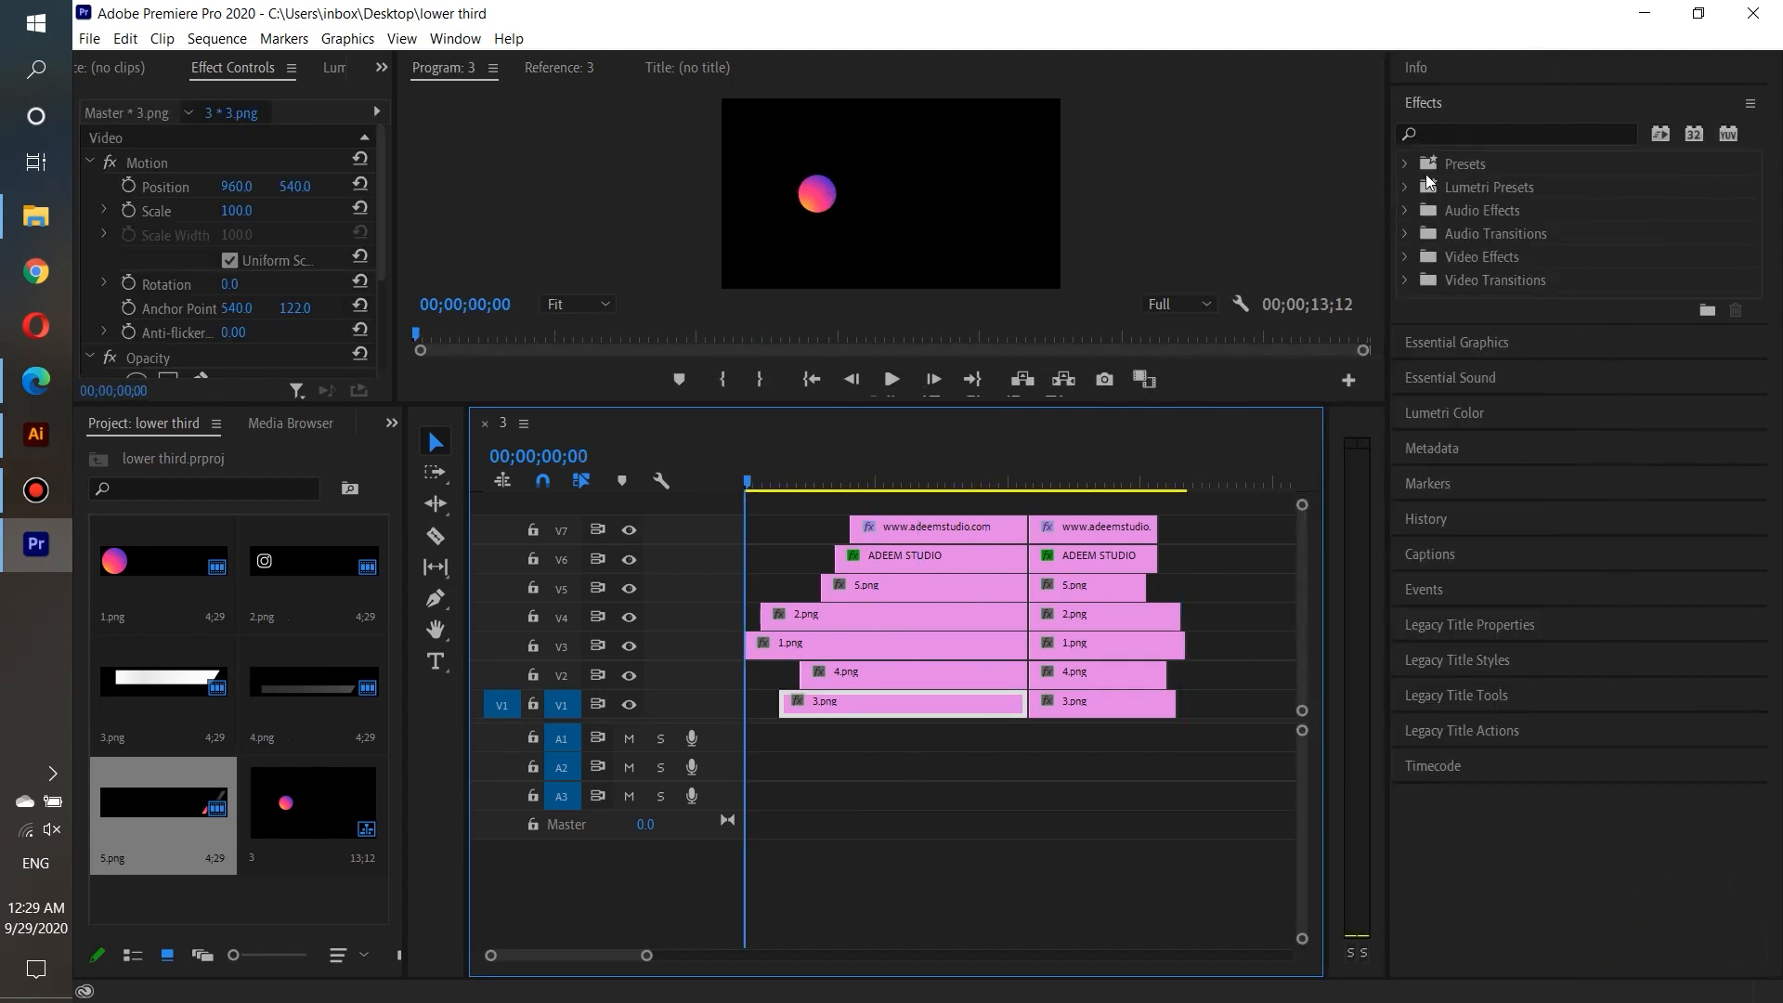
{"action": "left_click", "coordinate": [1442, 130]}
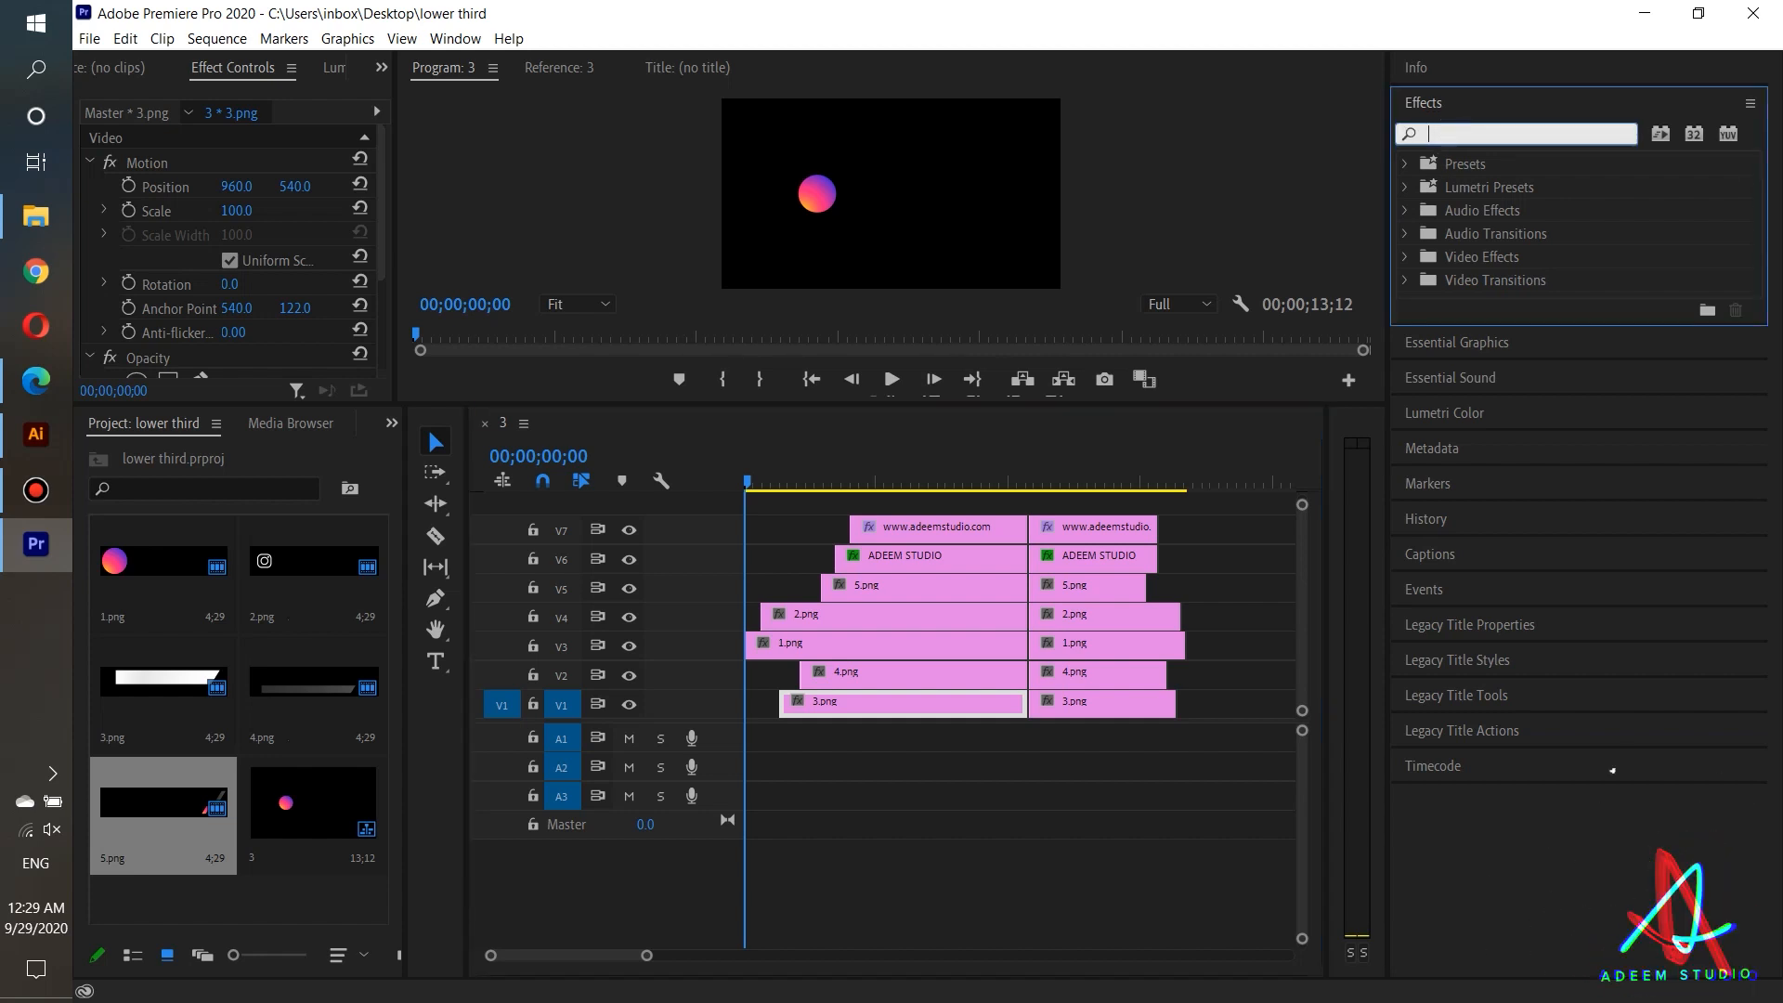
{"action": "type", "text": "whip"}
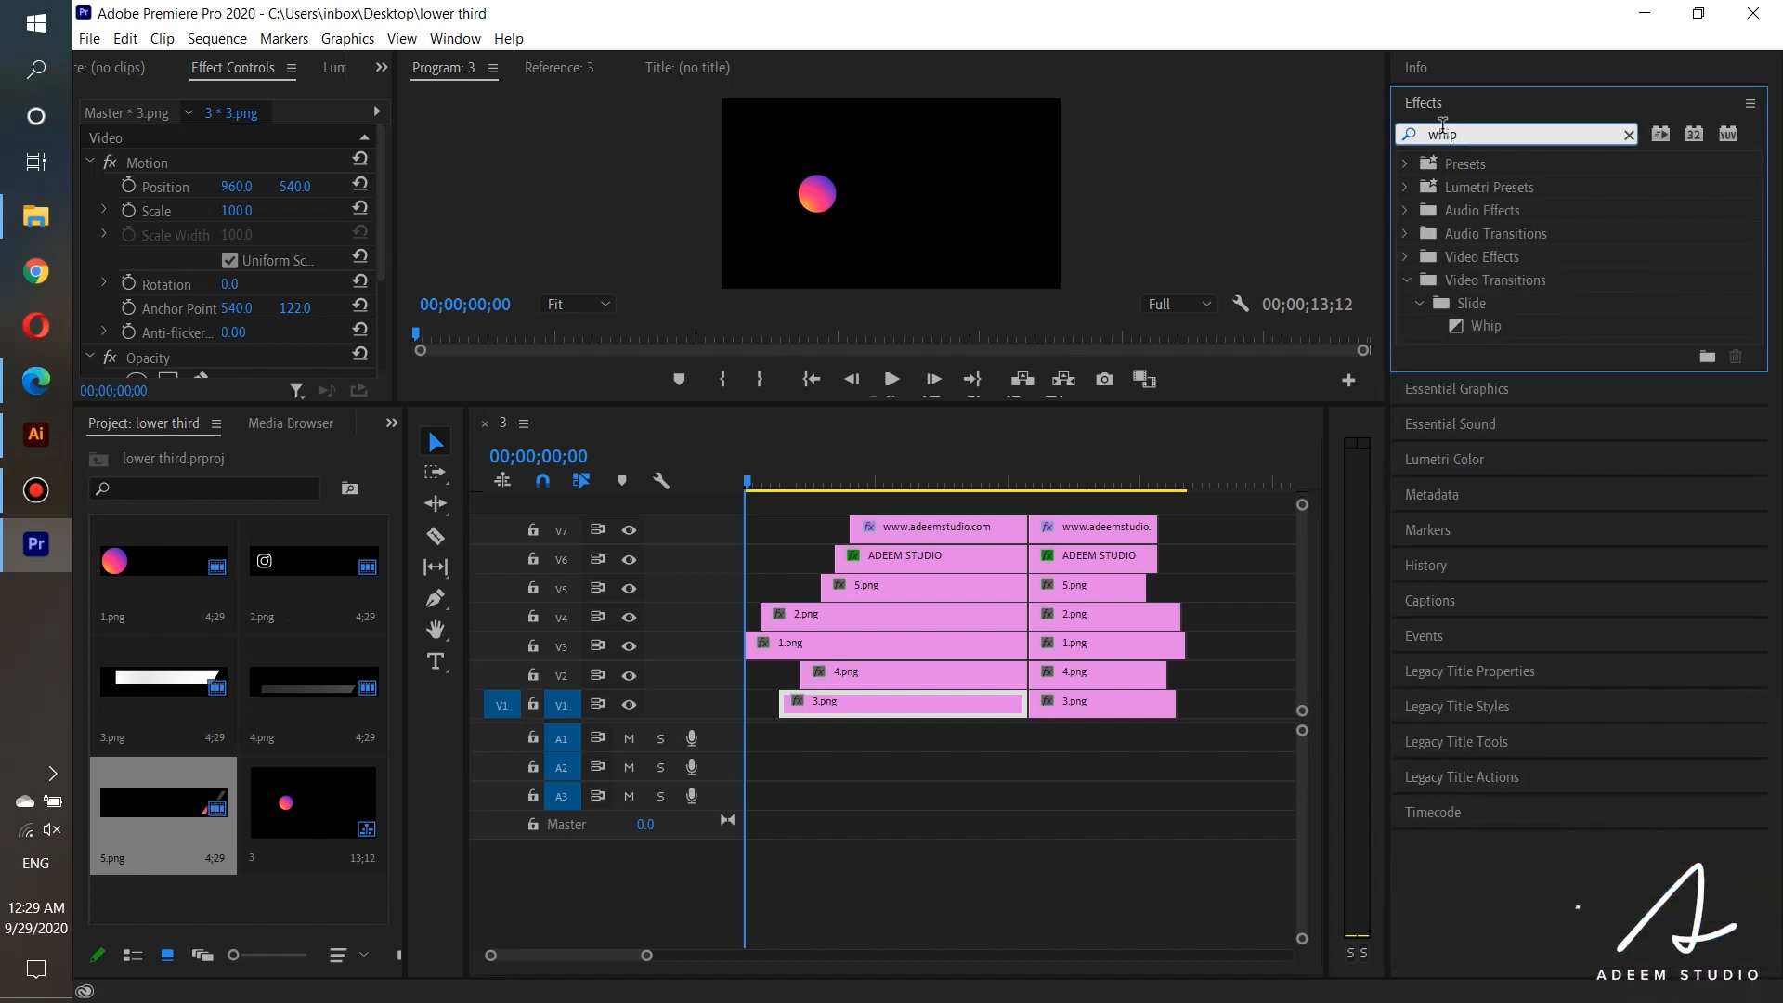
{"action": "left_click_drag", "start_coordinate": [1476, 330], "coordinate": [767, 614]}
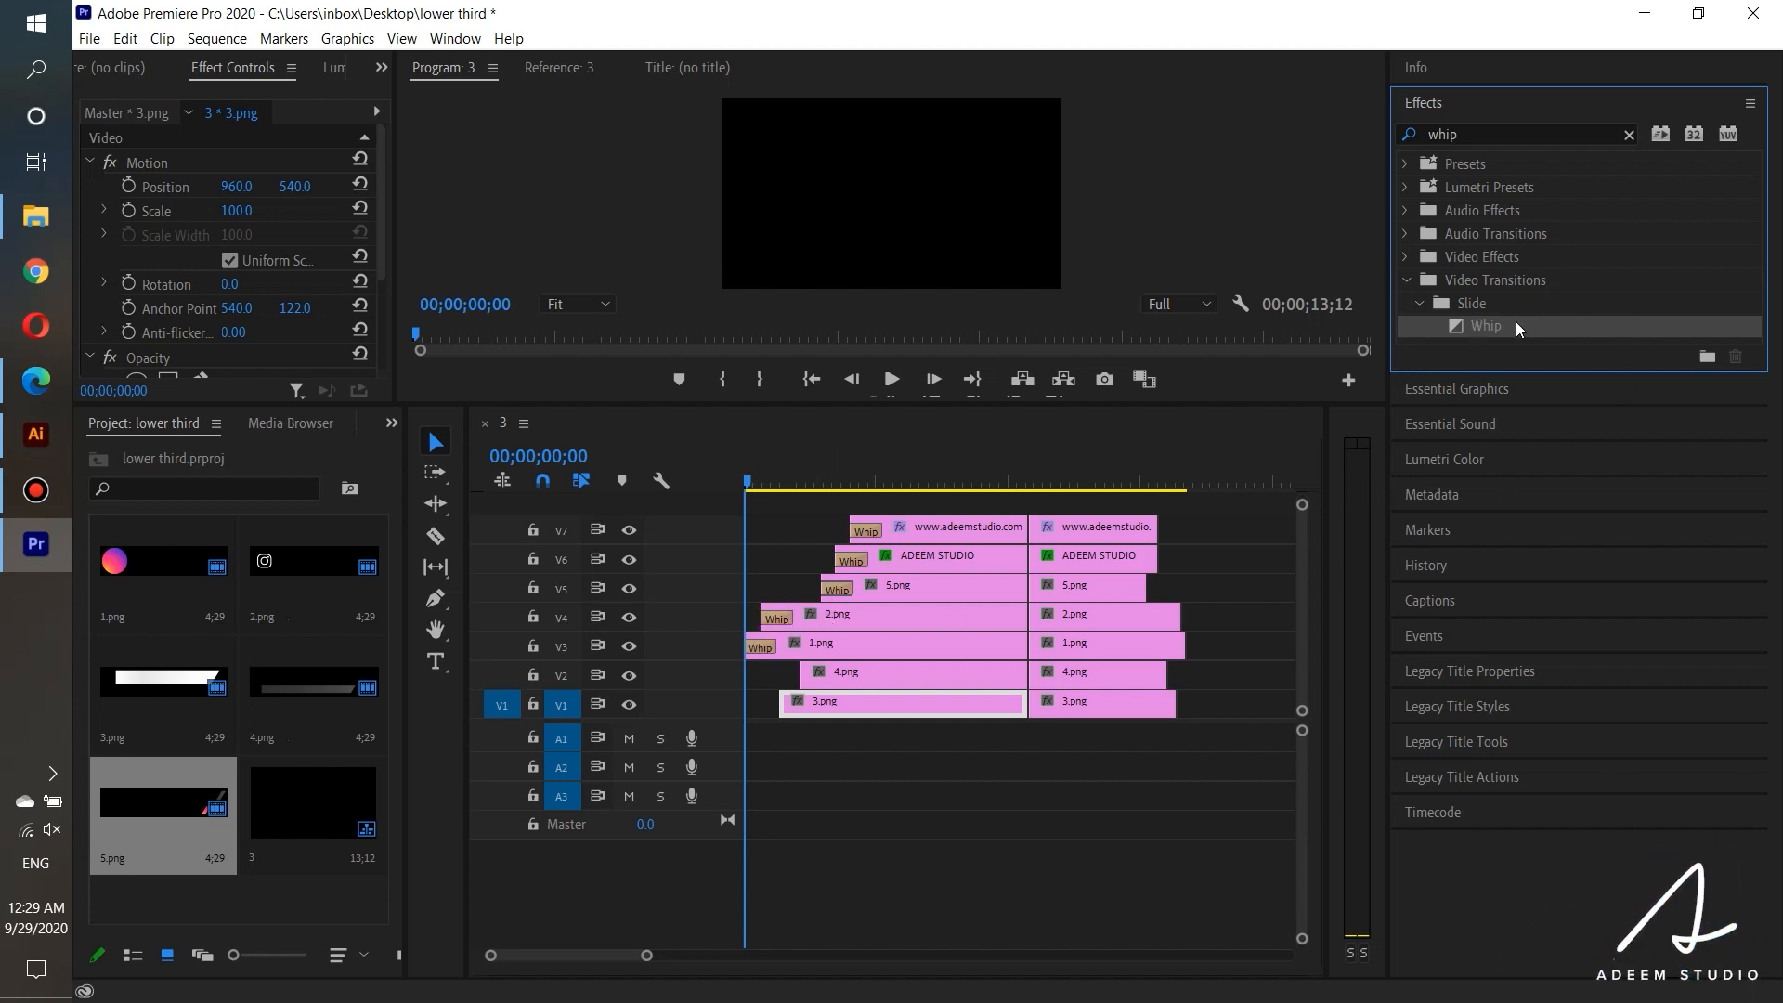
{"action": "left_click_drag", "start_coordinate": [812, 680], "coordinate": [790, 701]}
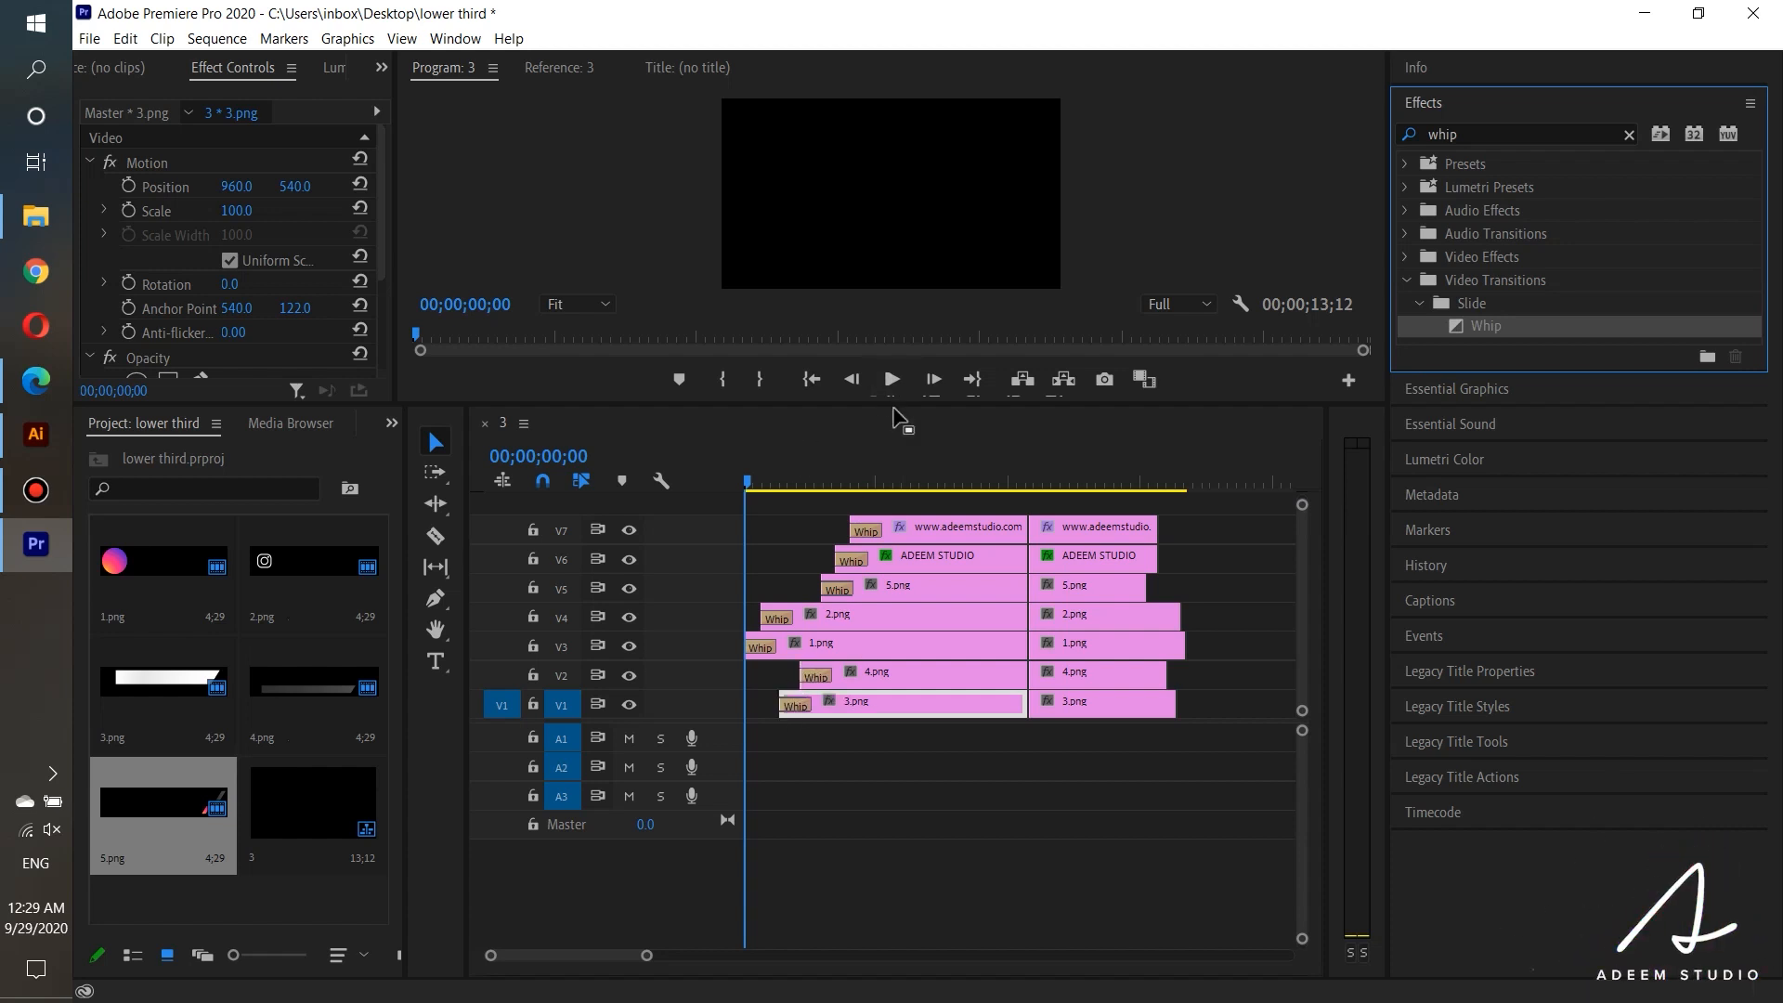
Step: Enlarge the program preview and play the intro from the start to check the Whip transitions
{"action": "left_click_drag", "start_coordinate": [895, 403], "coordinate": [893, 520]}
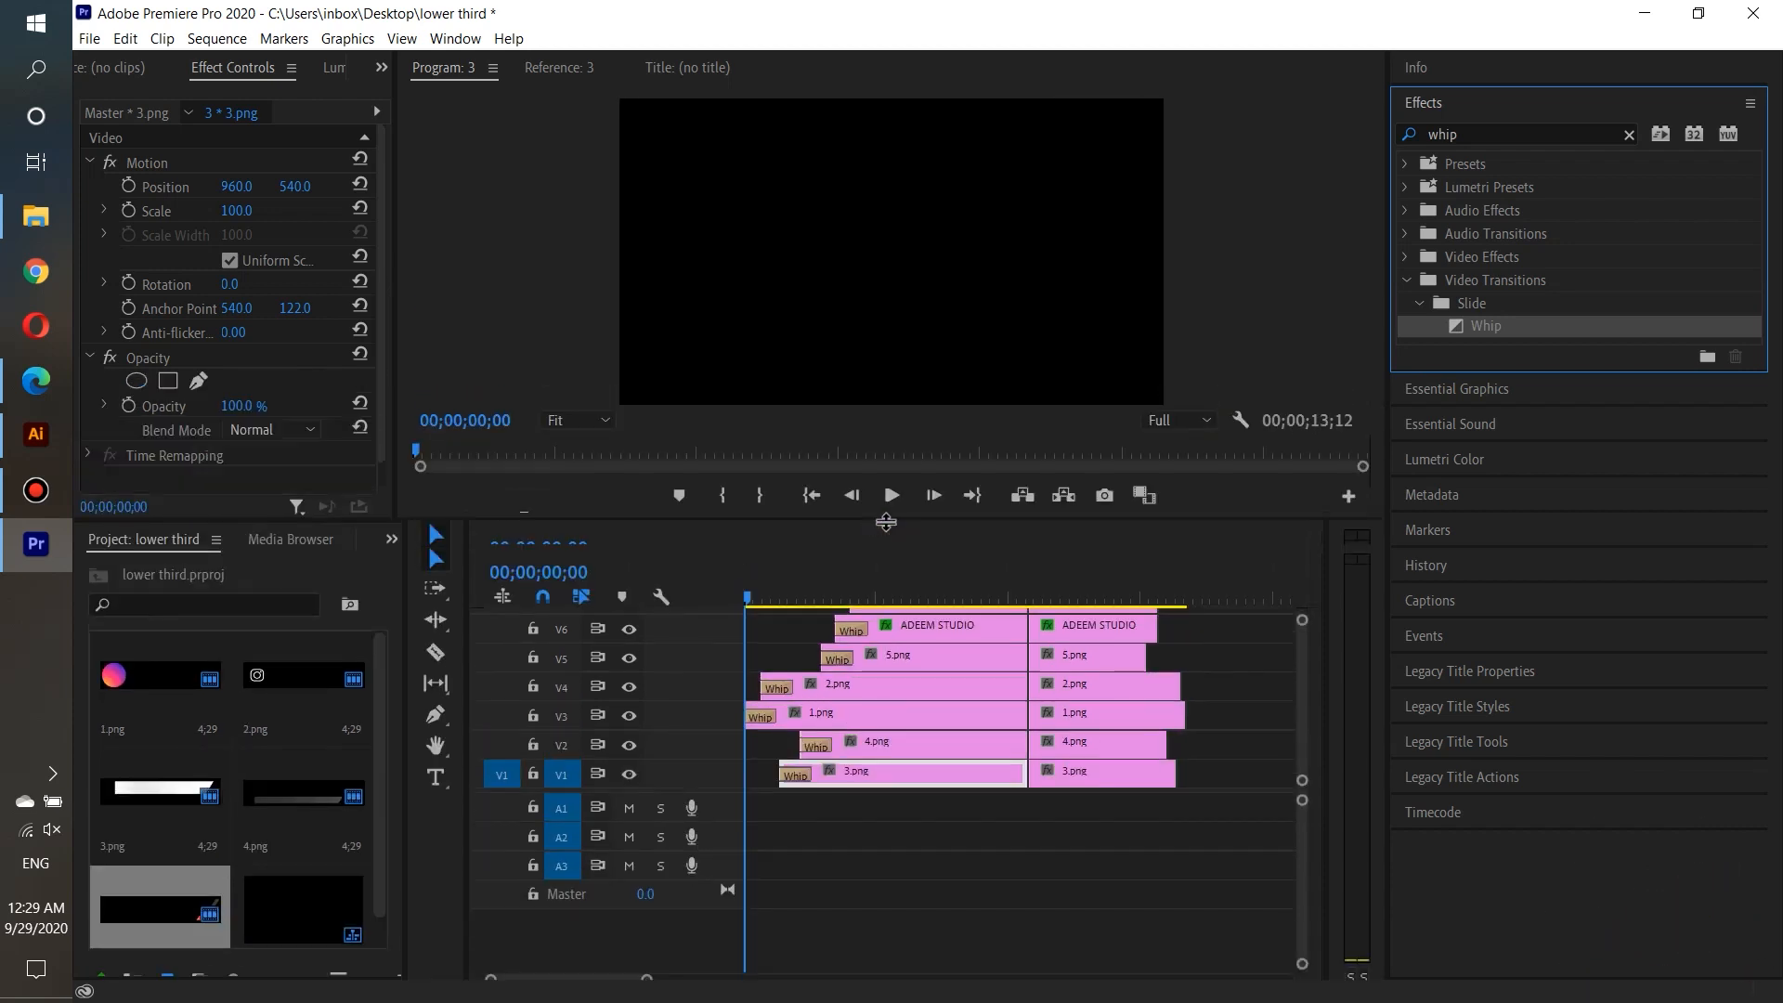
{"action": "left_click", "coordinate": [890, 497]}
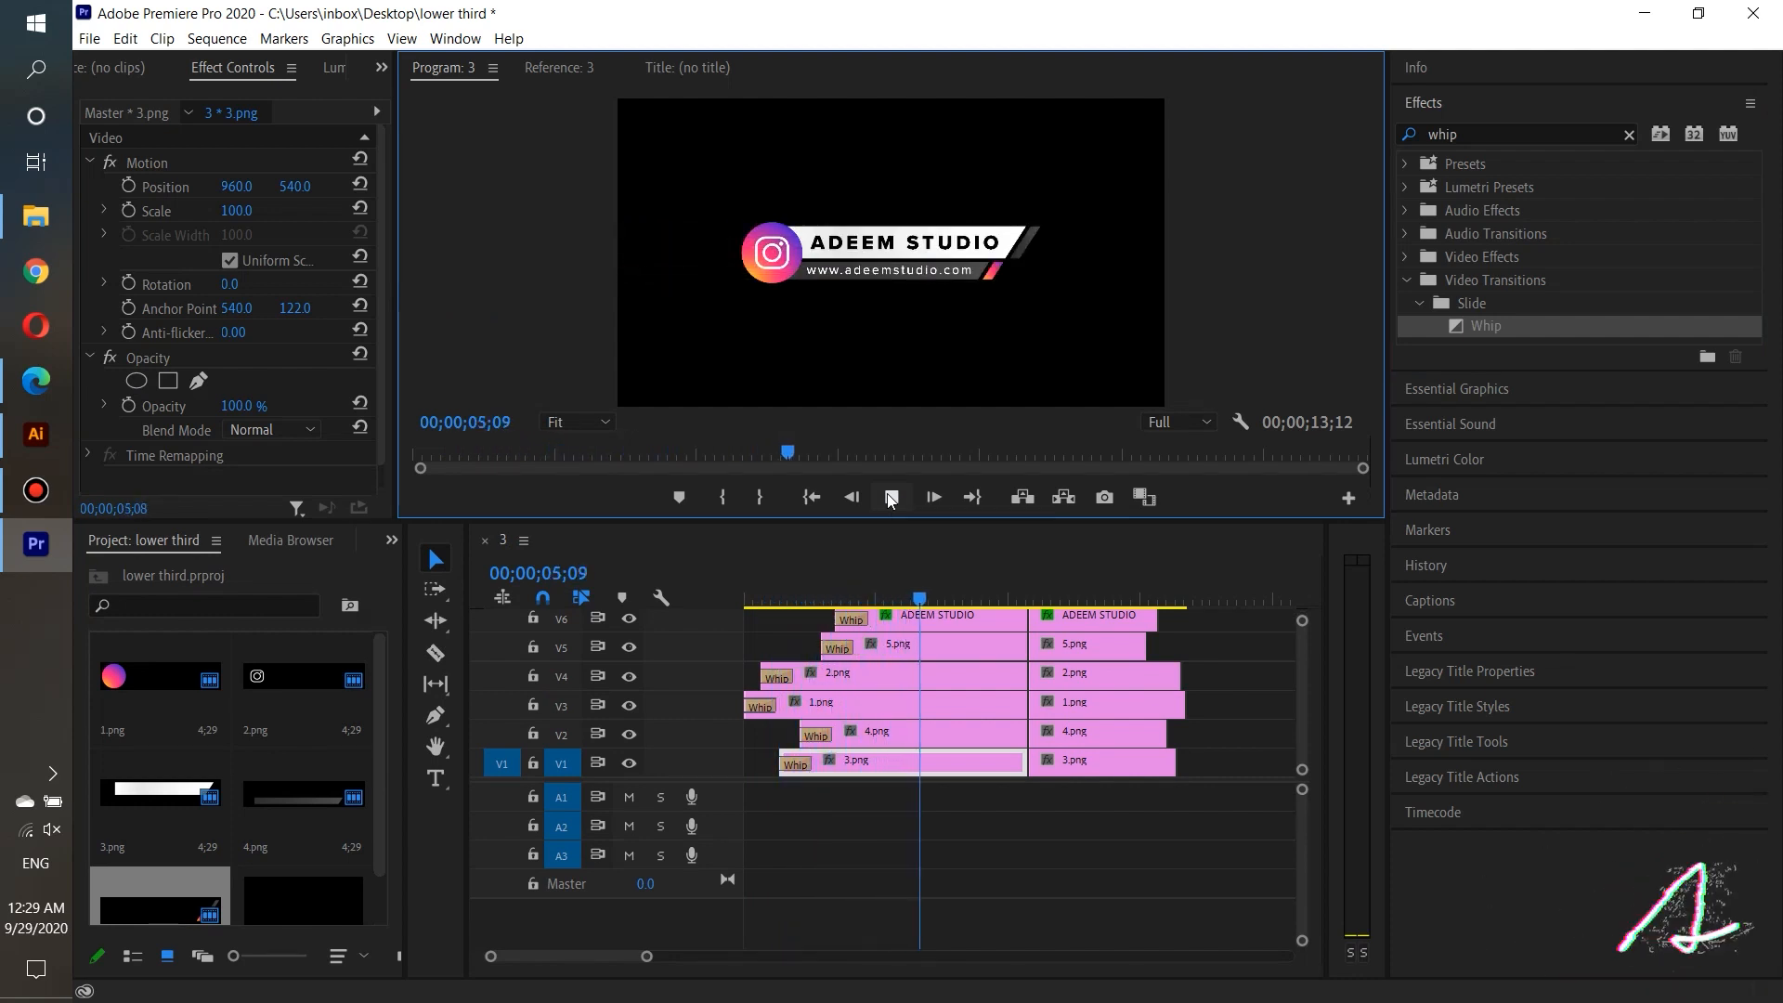
{"action": "left_click", "coordinate": [886, 503]}
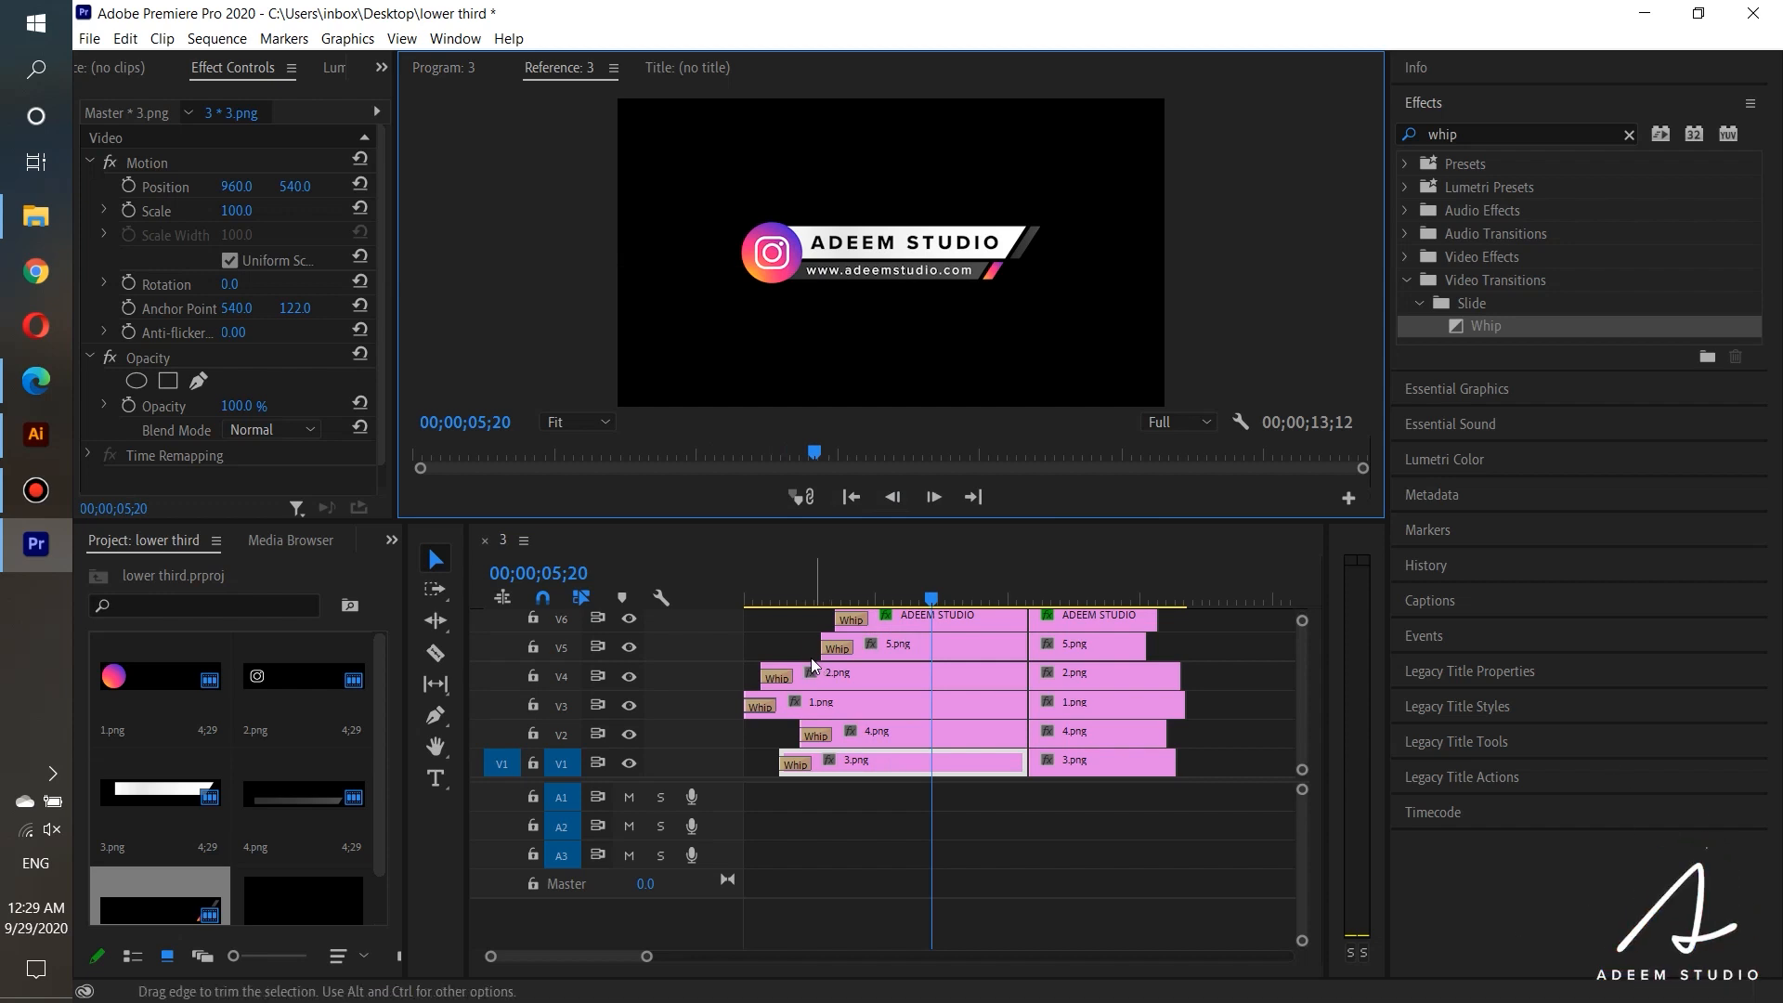
{"action": "scroll", "coordinate": [803, 644], "scroll_direction": "up", "scroll_amount": 1}
{"action": "scroll", "coordinate": [828, 633], "scroll_direction": "up", "scroll_amount": 1}
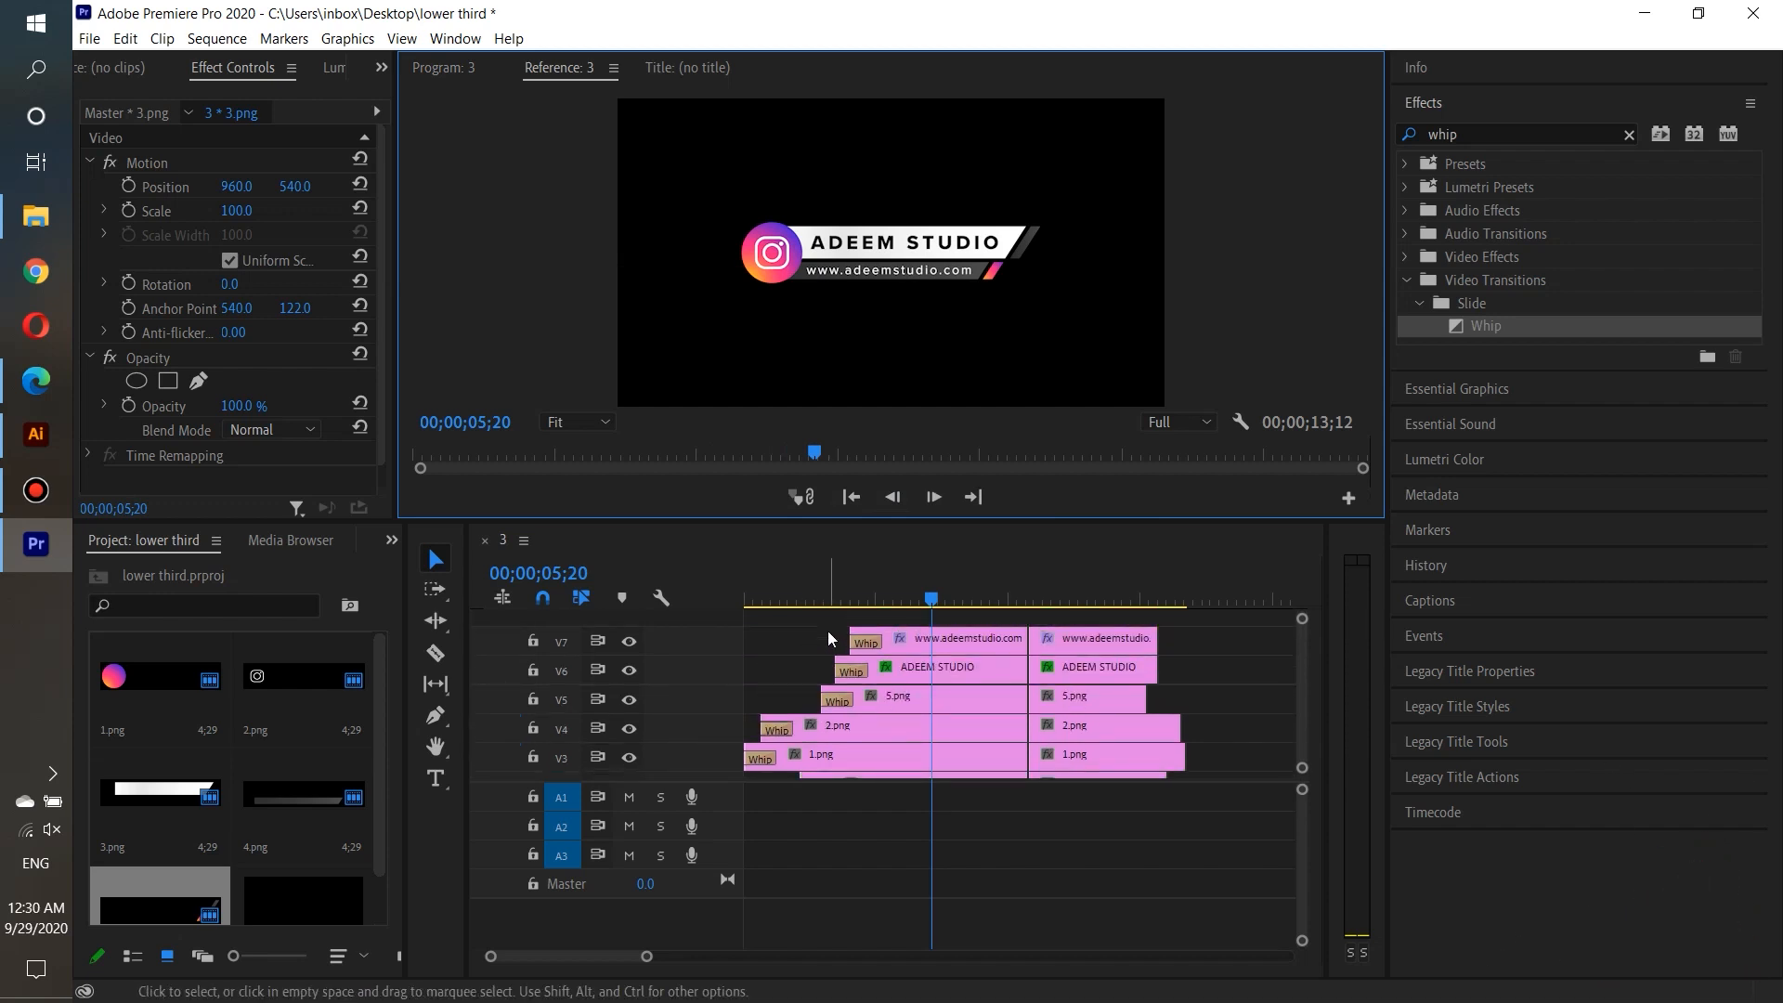
{"action": "scroll", "coordinate": [829, 633], "scroll_direction": "up", "scroll_amount": 3}
{"action": "left_click", "coordinate": [955, 641]}
{"action": "scroll", "coordinate": [955, 641], "scroll_direction": "up", "scroll_amount": 1}
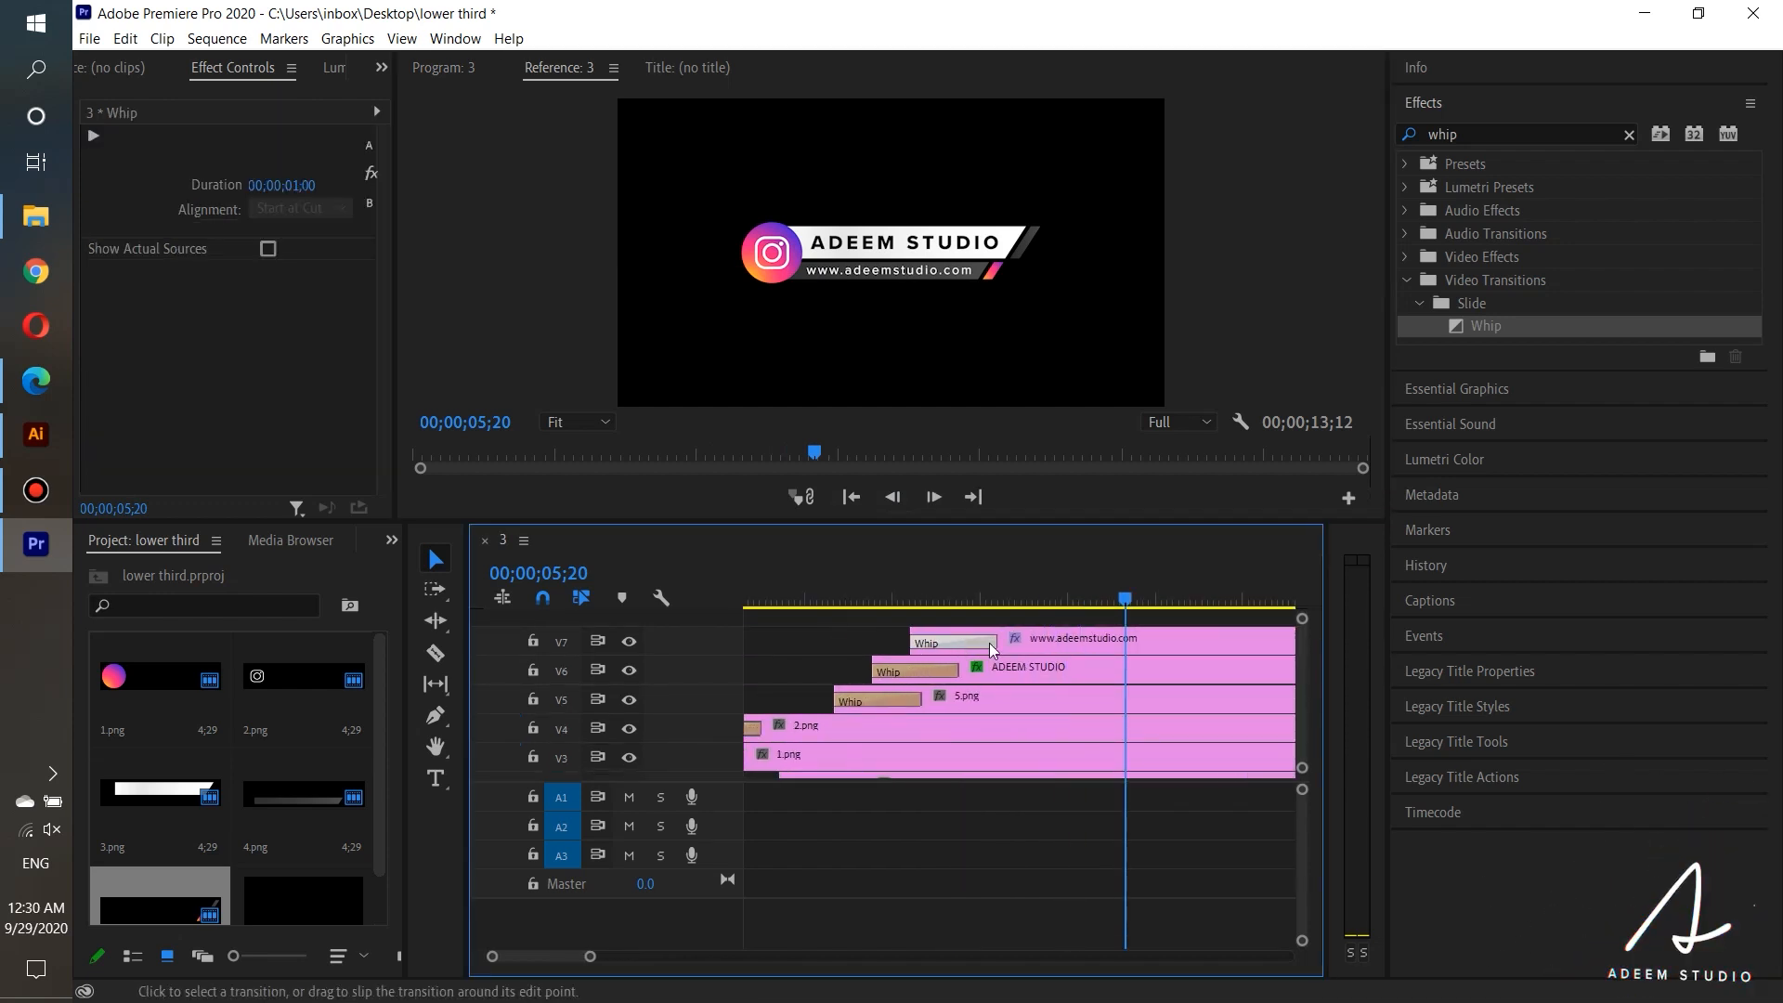
{"action": "left_click_drag", "start_coordinate": [994, 641], "coordinate": [889, 703]}
{"action": "left_click", "coordinate": [952, 676]}
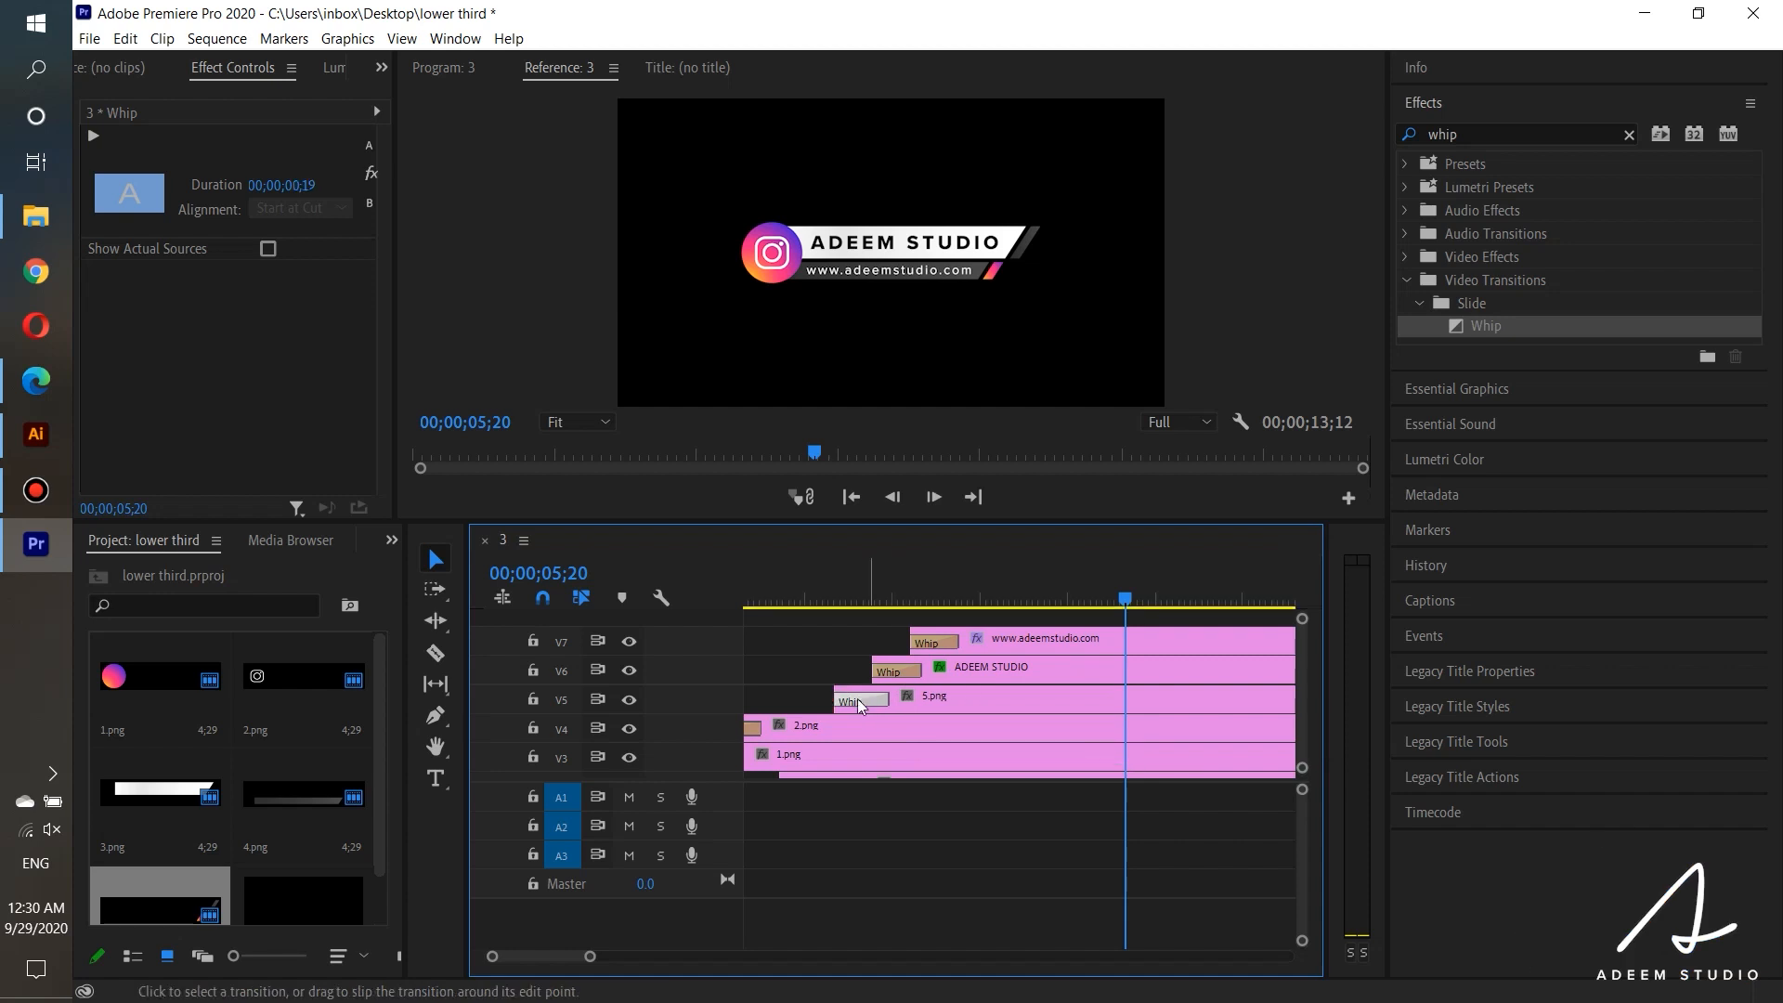
Step: Shorten the Whip transitions at the starts of 2.png, 1.png, 4.png and 3.png, with 3.png's lasting 00;00;00;20
{"action": "scroll", "coordinate": [809, 680], "scroll_direction": "up", "scroll_amount": 2}
{"action": "scroll", "coordinate": [849, 675], "scroll_direction": "down", "scroll_amount": 1}
{"action": "left_click", "coordinate": [865, 696]}
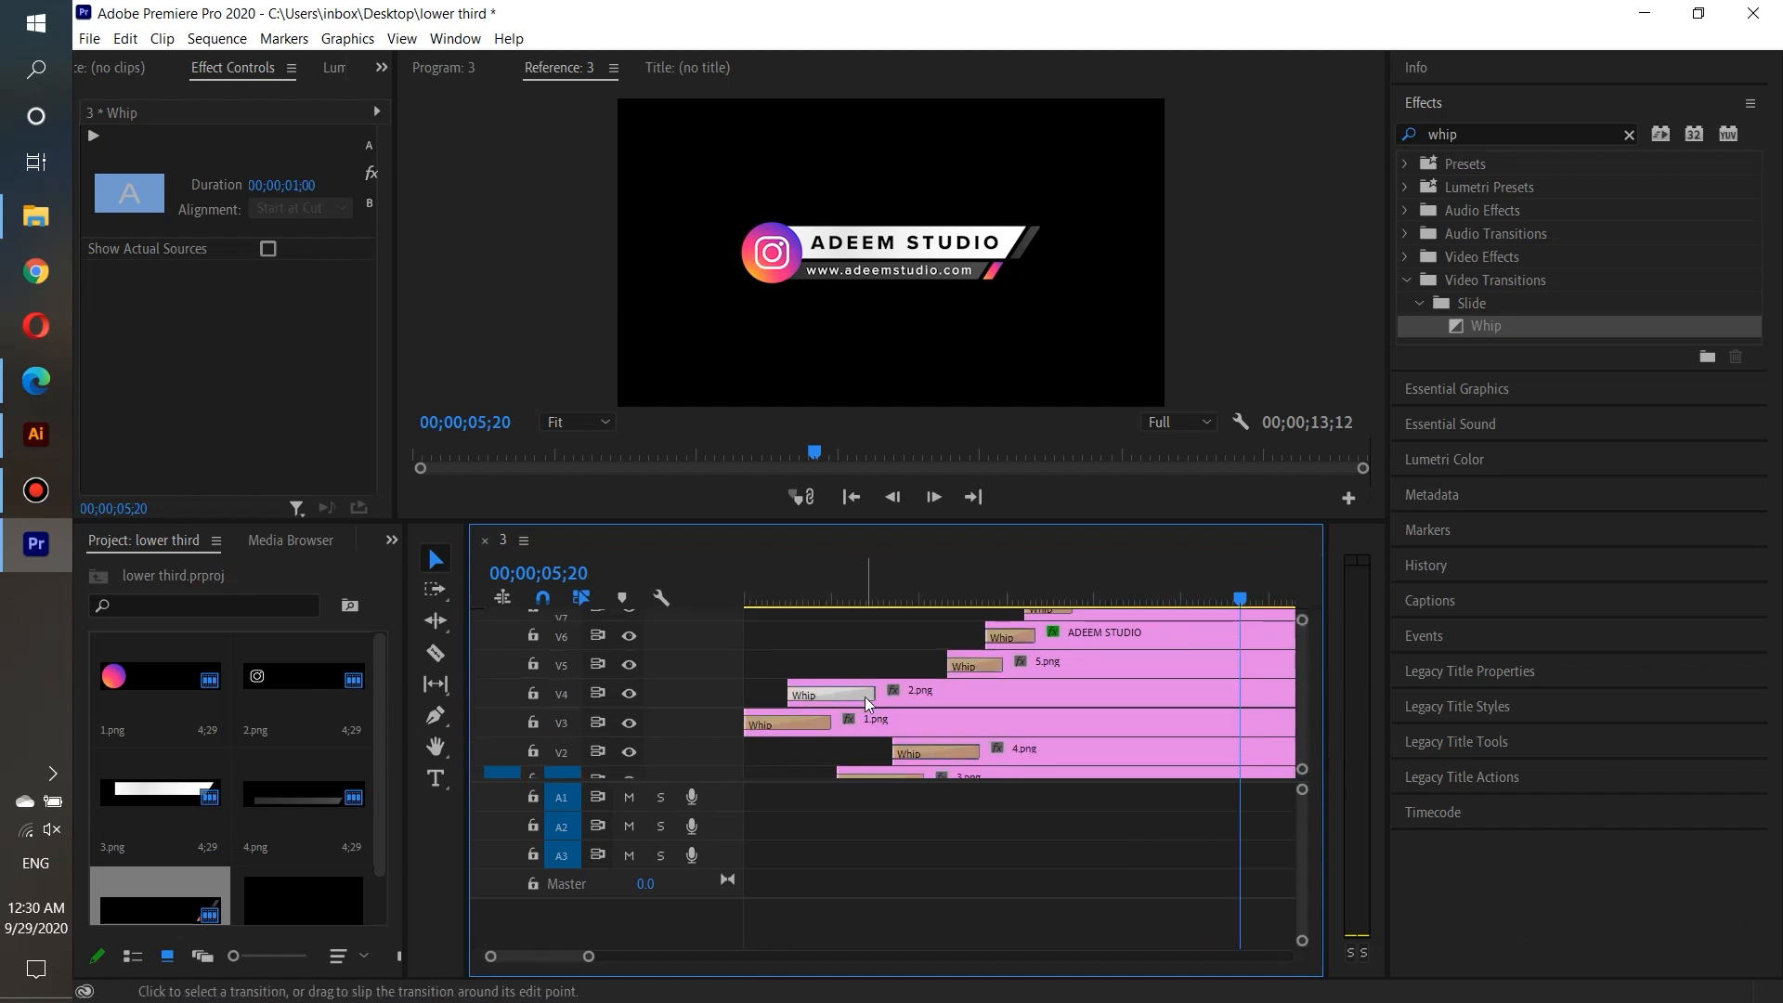
{"action": "left_click_drag", "start_coordinate": [853, 698], "coordinate": [797, 719]}
{"action": "scroll", "coordinate": [855, 687], "scroll_direction": "down", "scroll_amount": 1}
{"action": "left_click", "coordinate": [943, 734]}
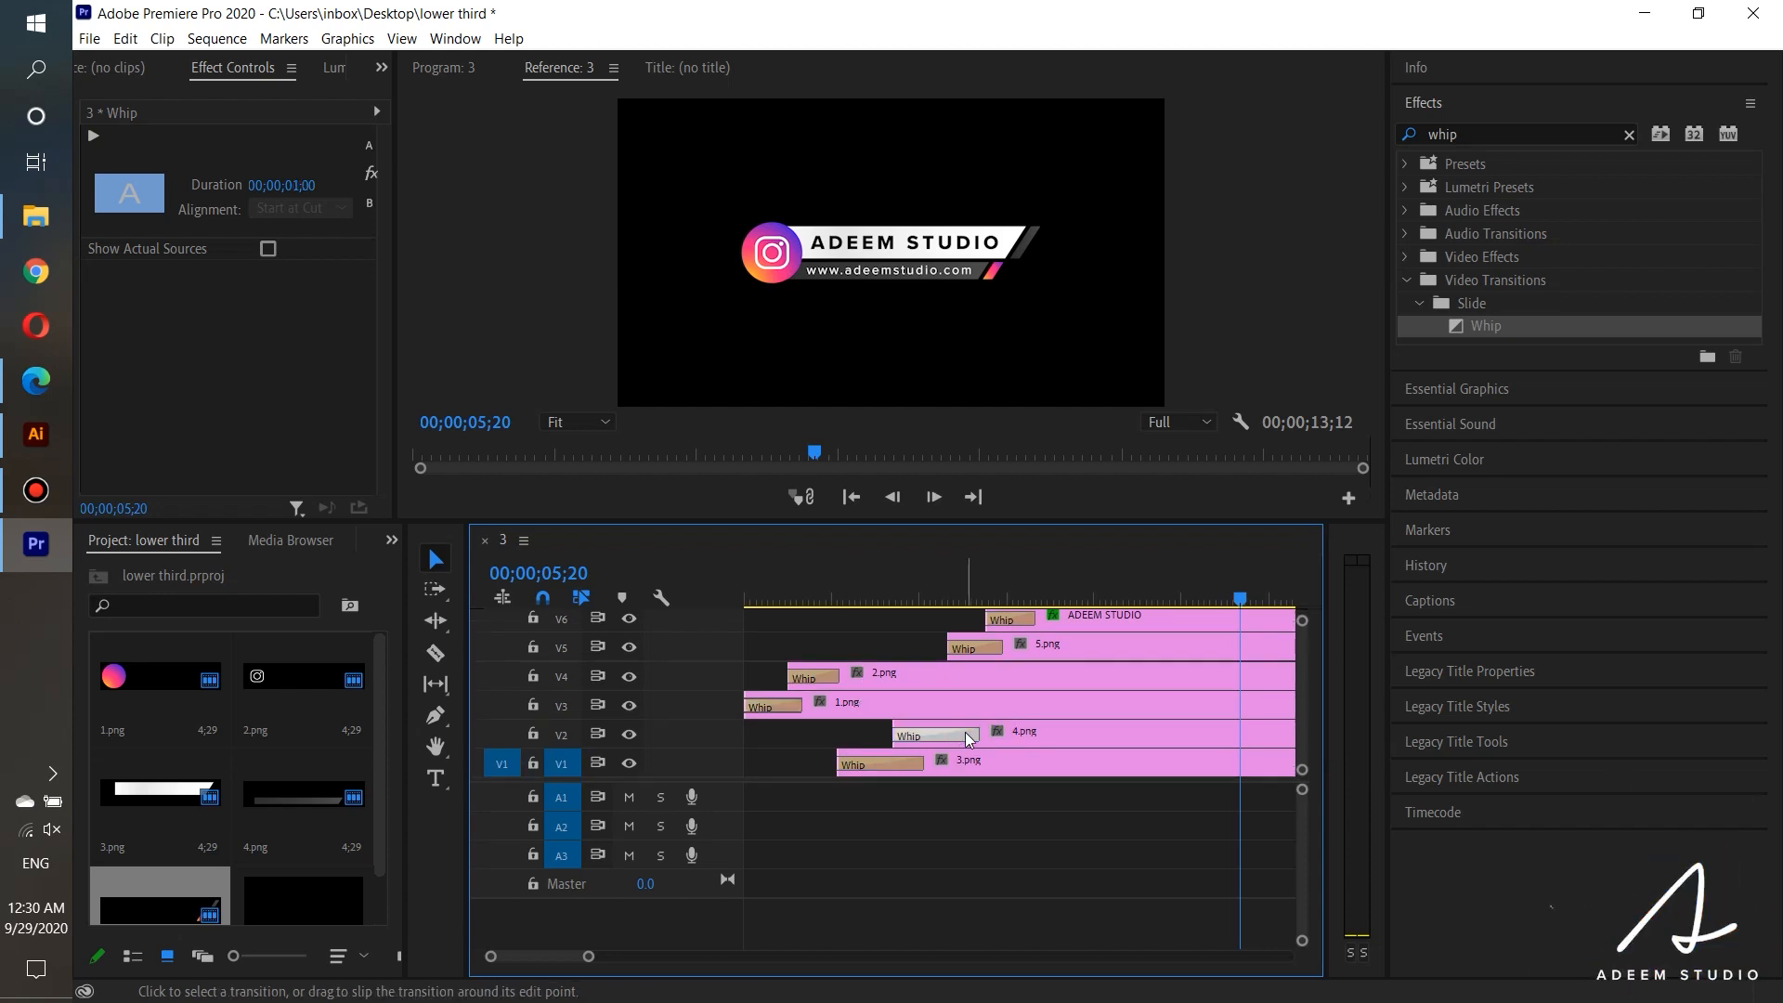
{"action": "left_click_drag", "start_coordinate": [966, 732], "coordinate": [896, 771]}
{"action": "left_click", "coordinate": [929, 765]}
Step: Play the intro from 00;00;00;00 to check the shortened Whip transitions
{"action": "key", "text": "minus"}
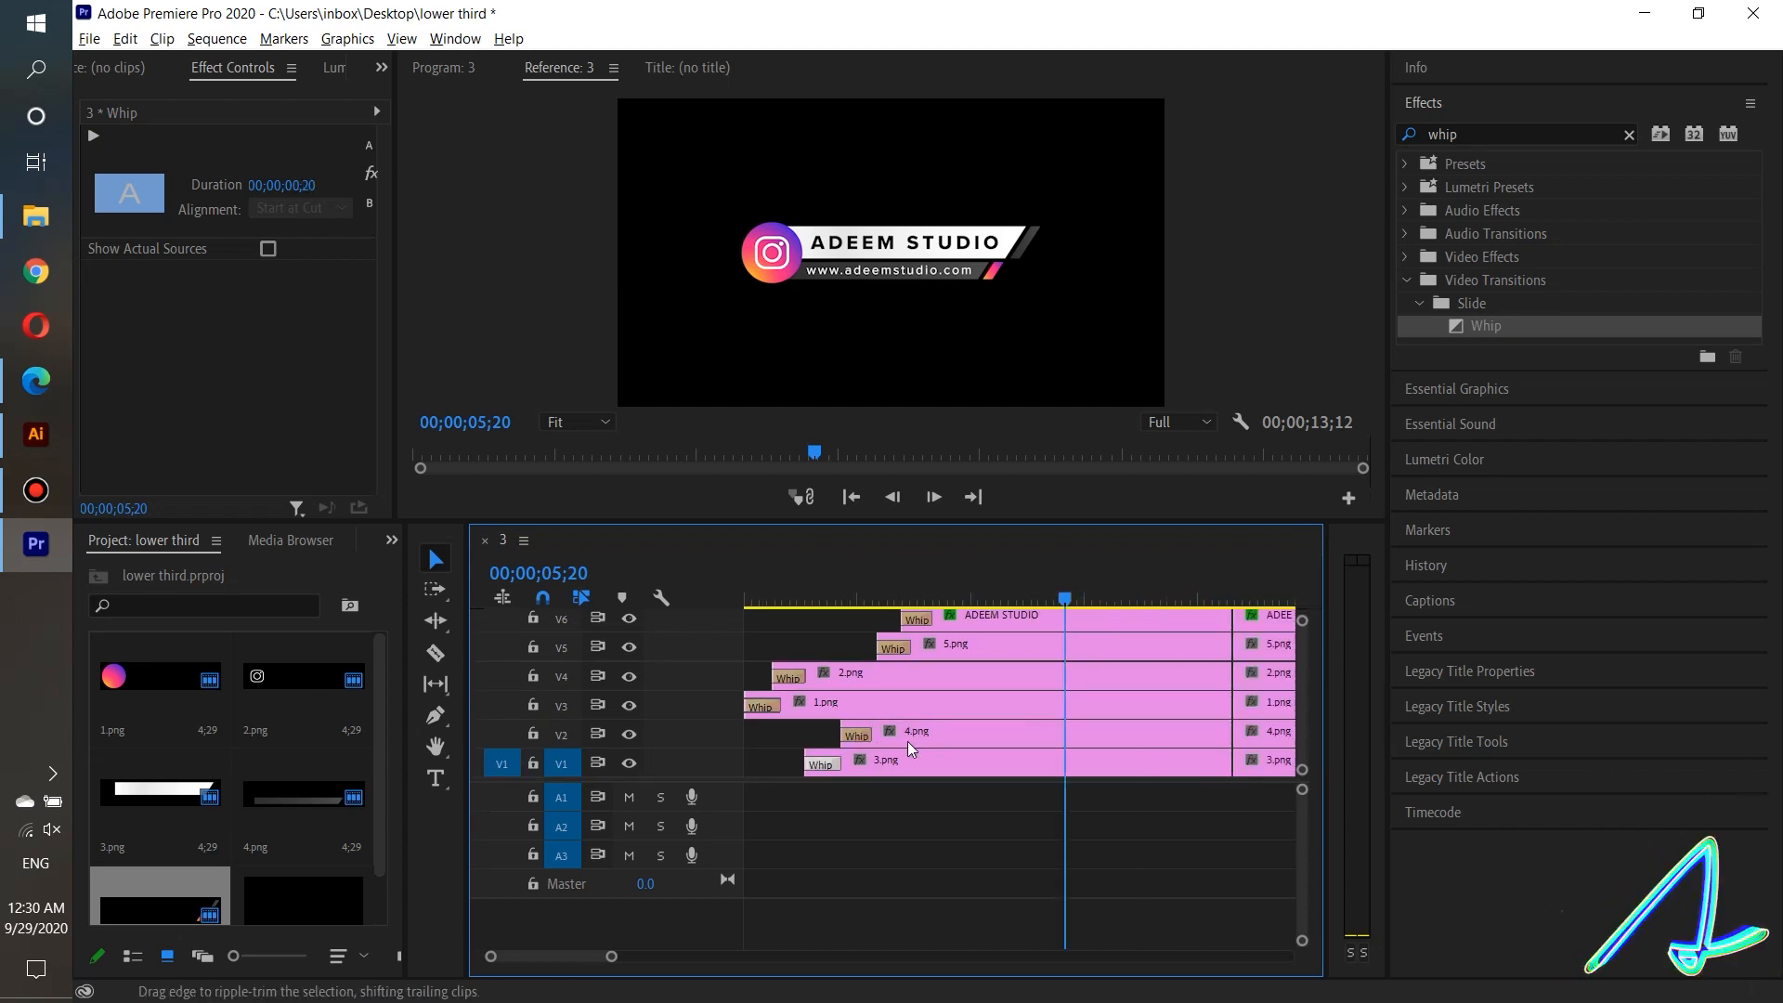
{"action": "left_click_drag", "start_coordinate": [908, 599], "coordinate": [716, 589]}
{"action": "left_click", "coordinate": [889, 501]}
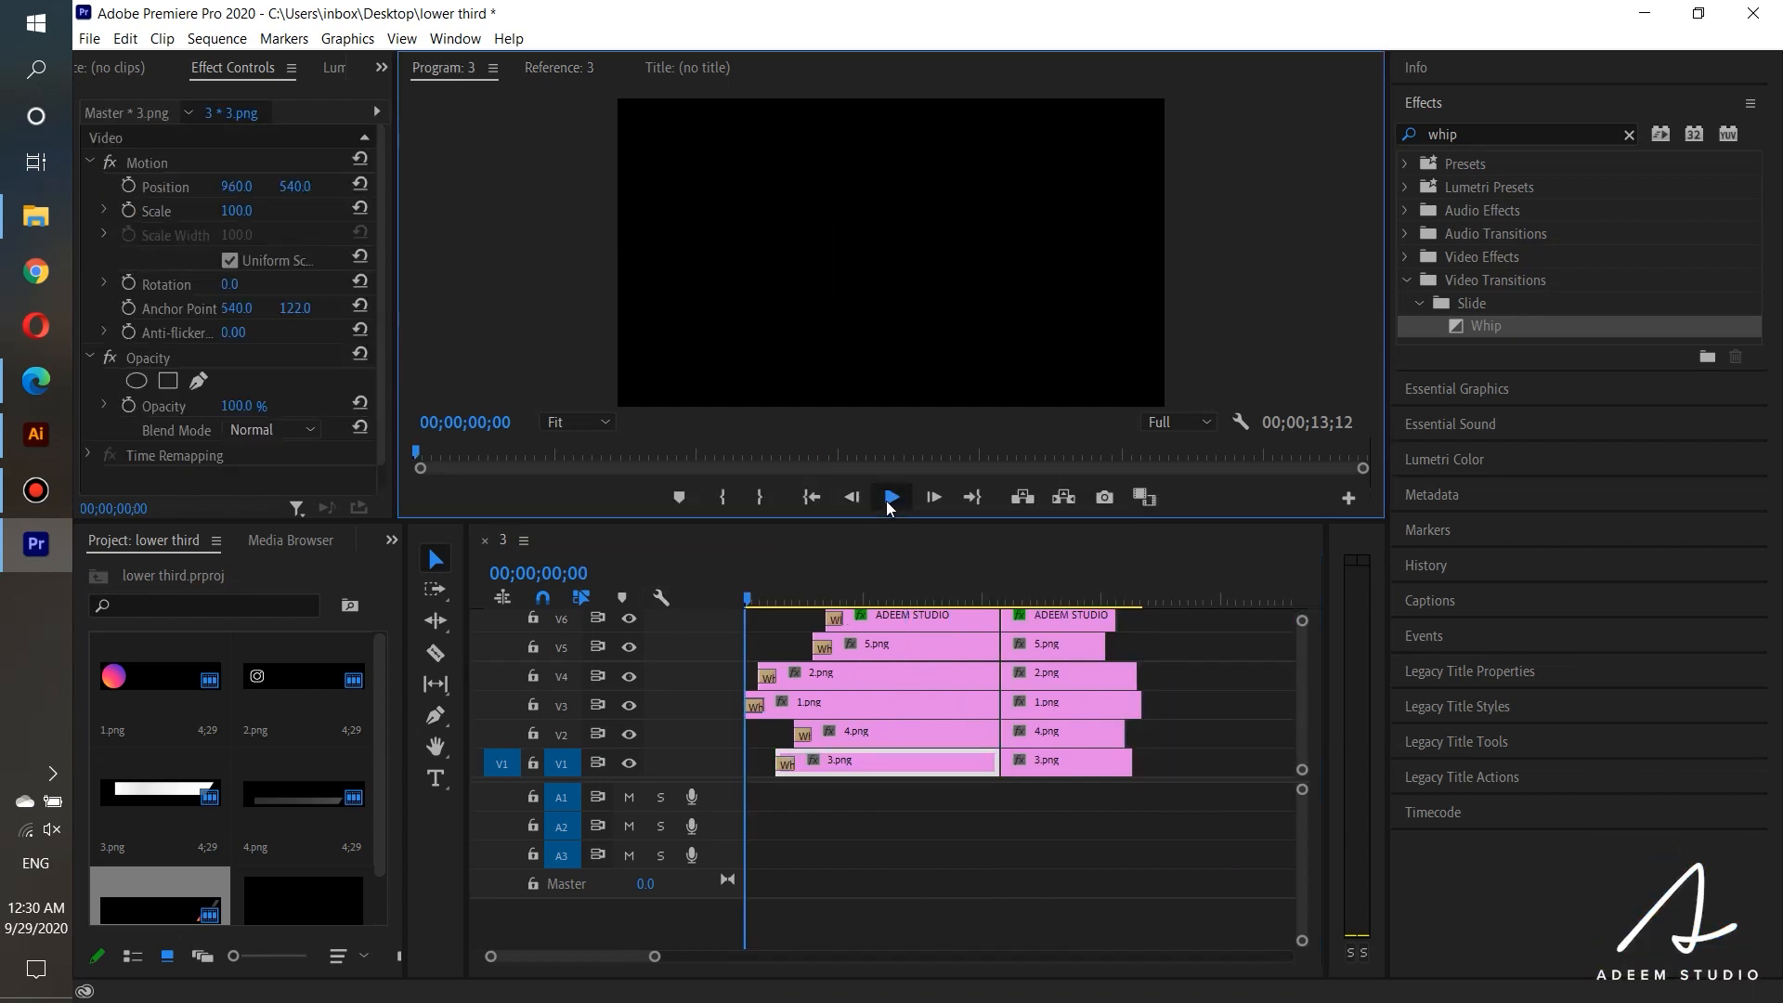
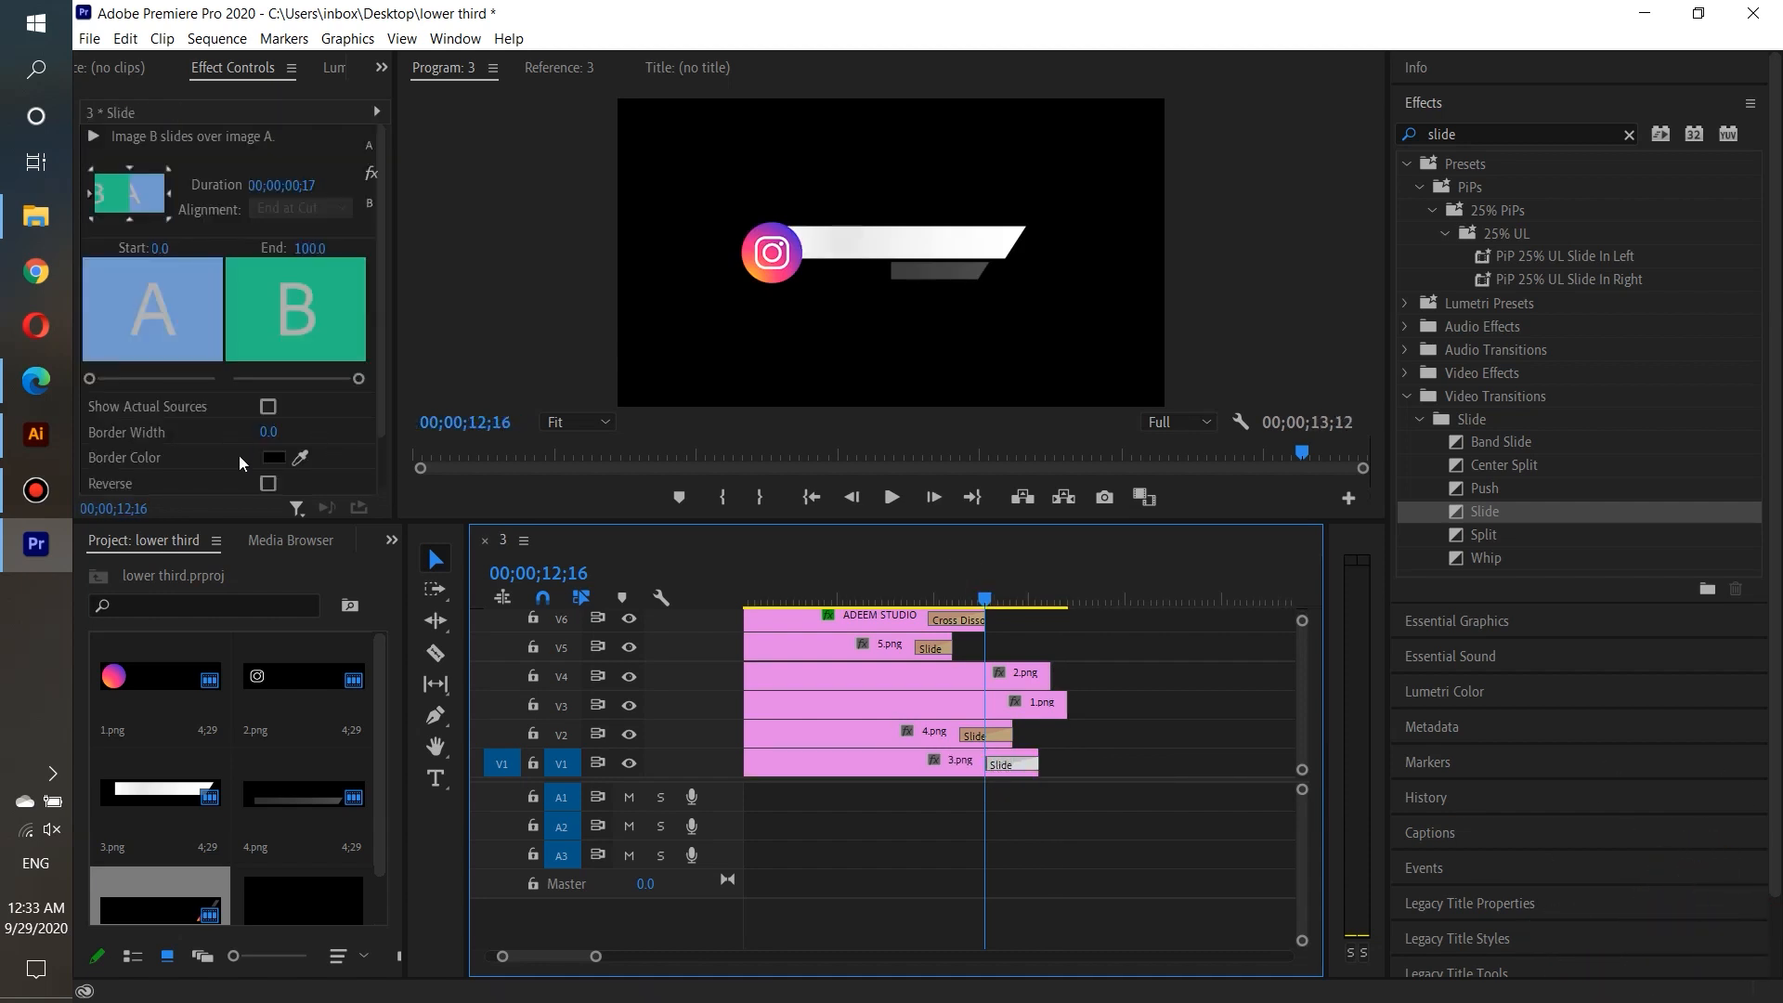
Step: Reverse the Slide transitions at the ends of 3.png and 4.png and play the outro to check them
{"action": "left_click", "coordinate": [269, 484]}
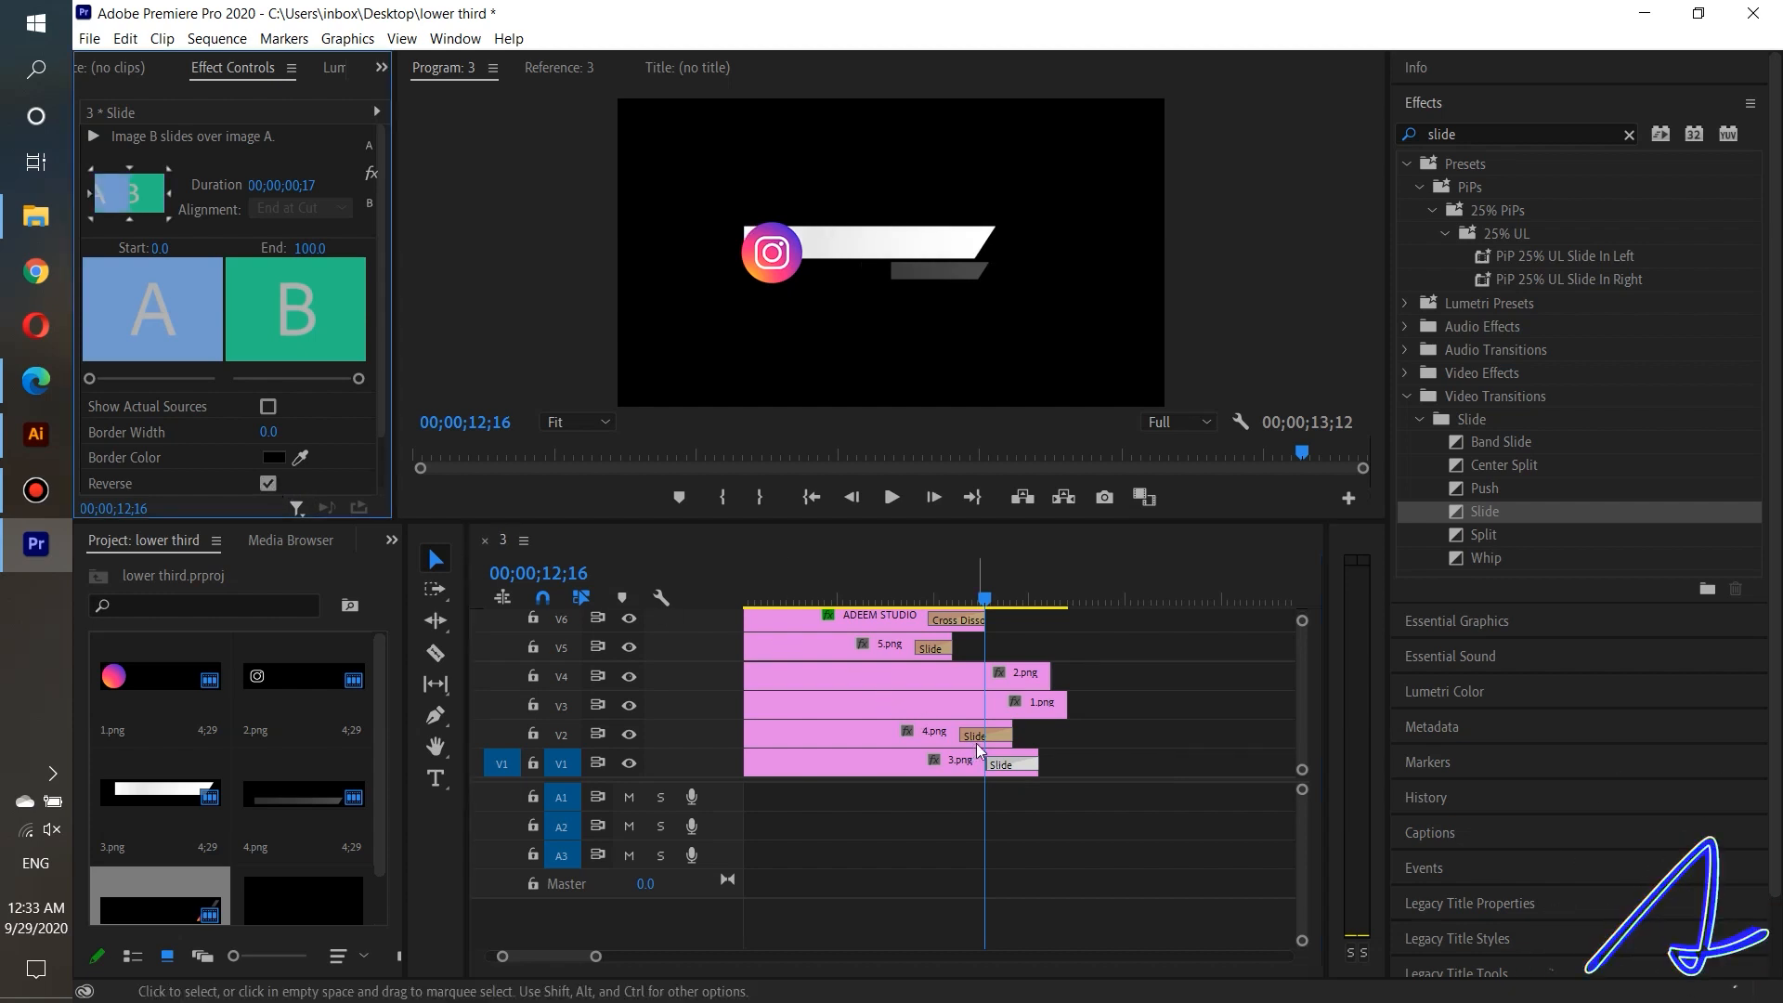
{"action": "left_click", "coordinate": [979, 737]}
{"action": "left_click", "coordinate": [268, 484]}
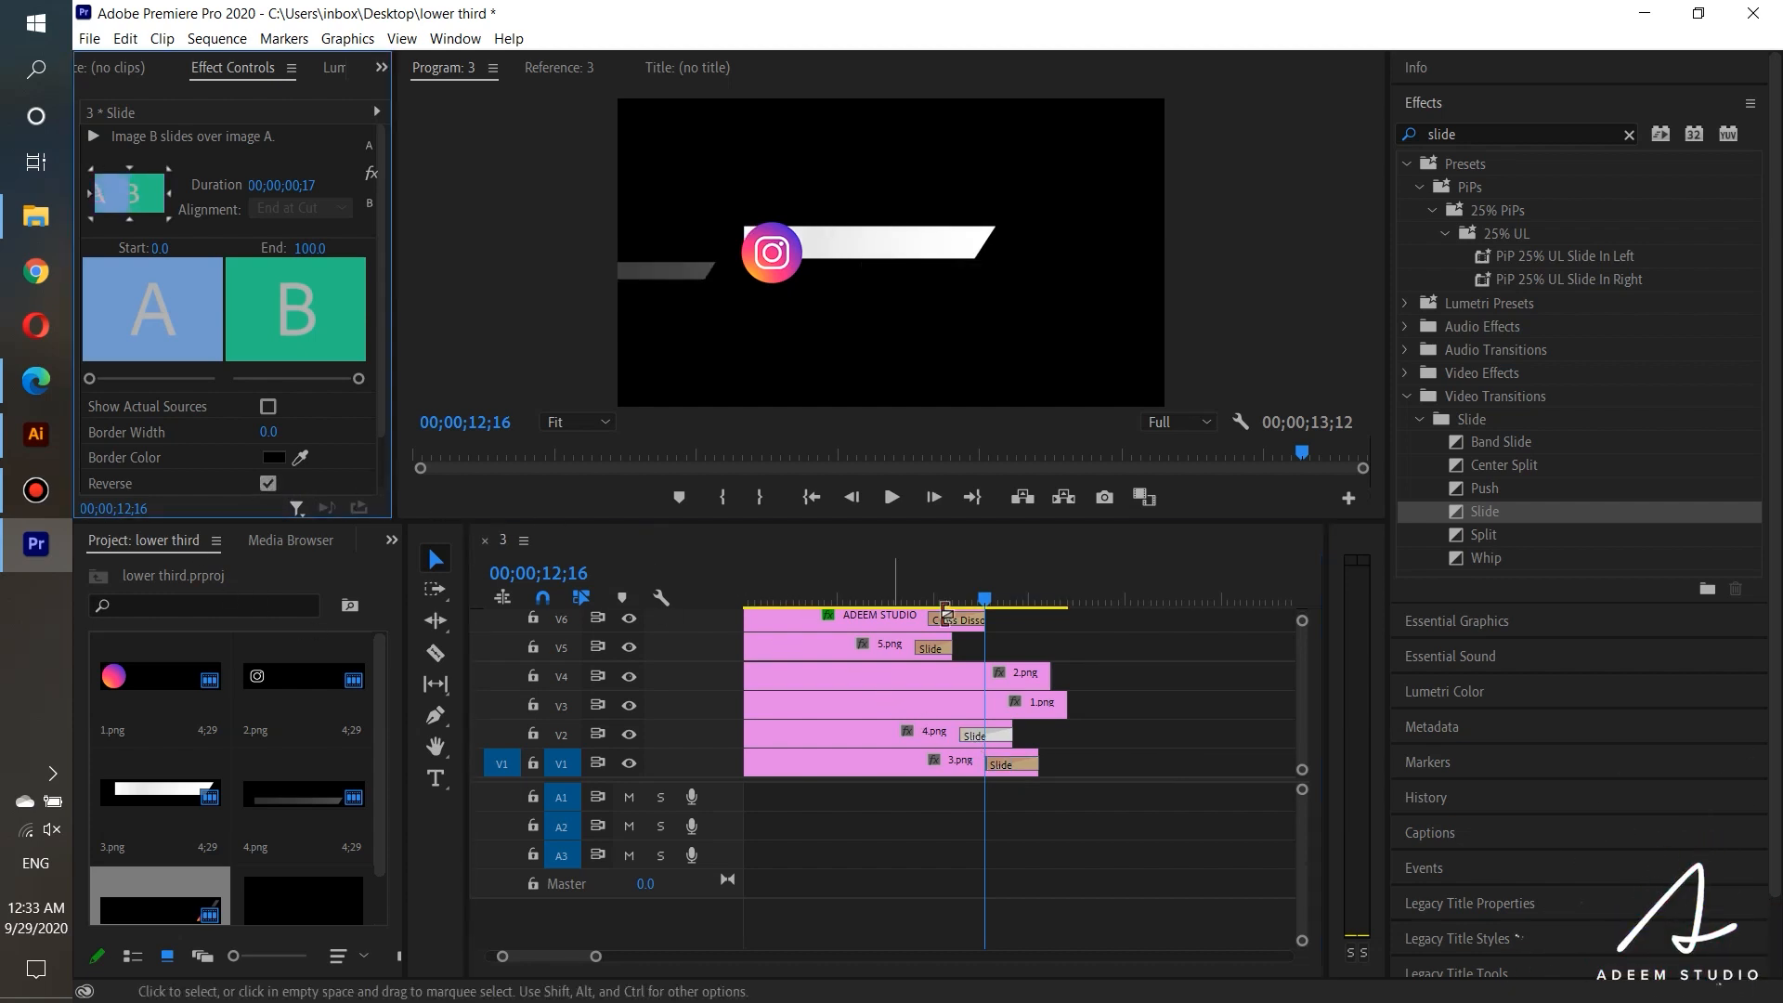
{"action": "left_click_drag", "start_coordinate": [985, 599], "coordinate": [855, 602]}
{"action": "left_click", "coordinate": [891, 496]}
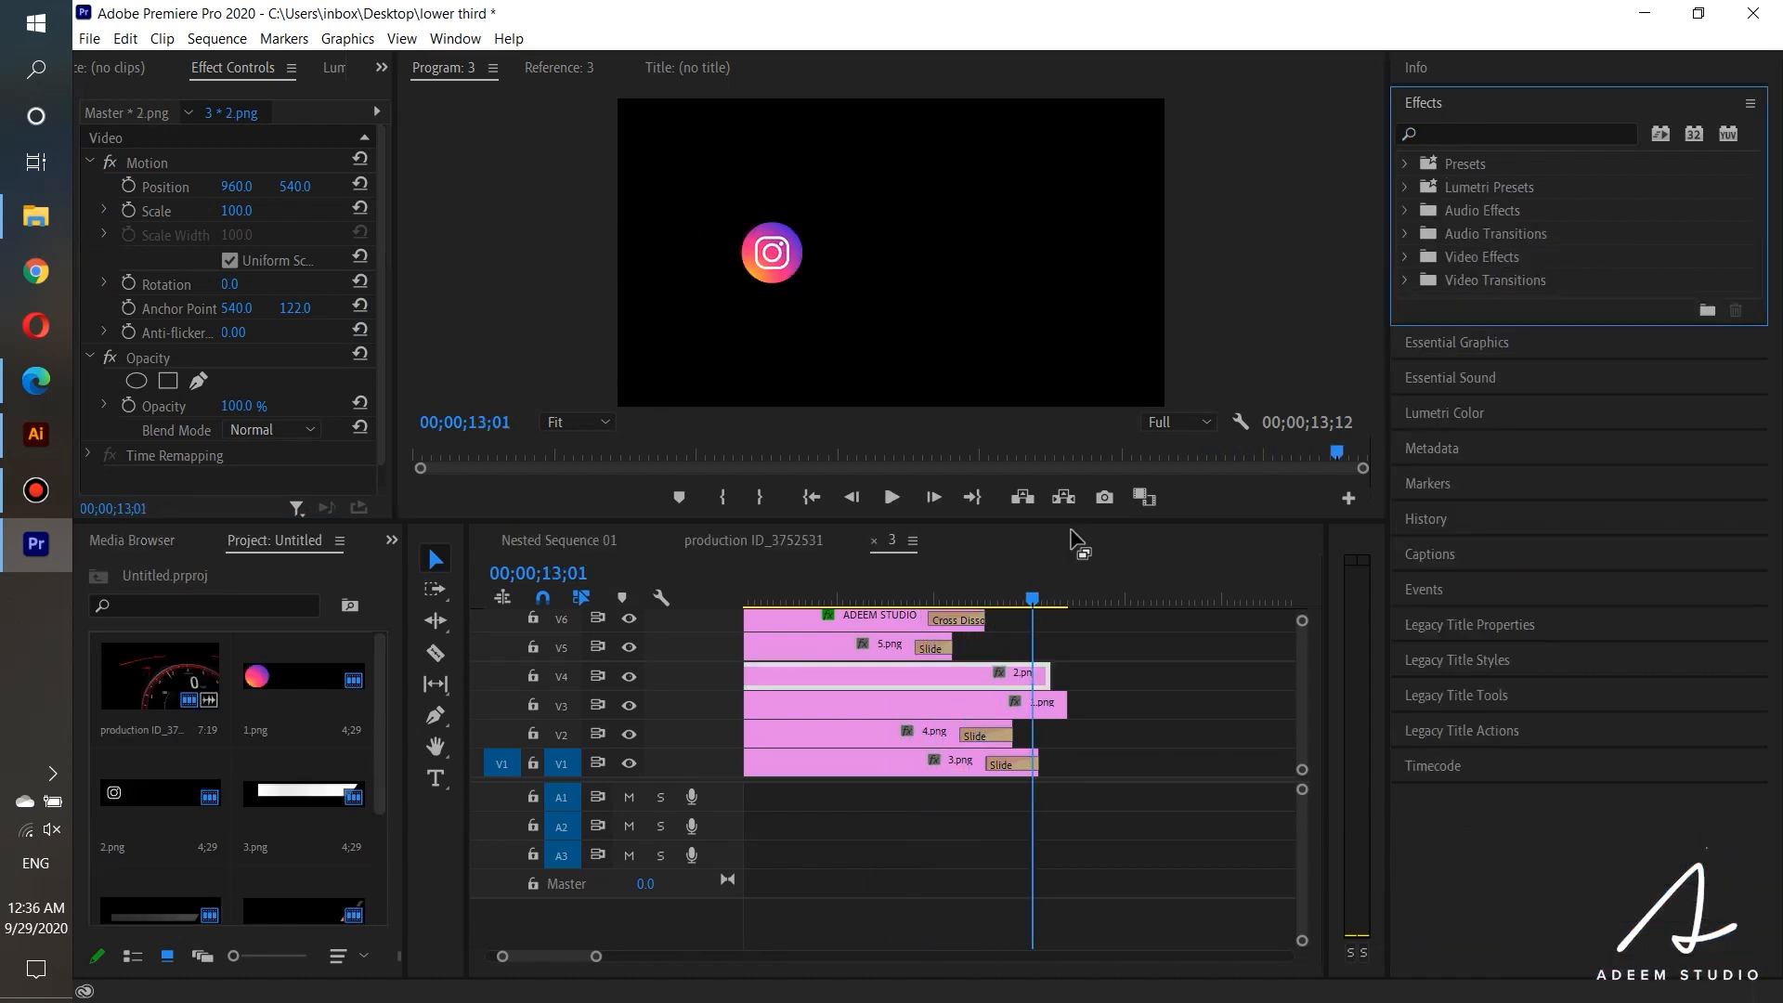
Step: Apply the VR Spherical Blur transition from Immersive Video to the ends of 2.png and 1.png
{"action": "left_click", "coordinate": [1082, 655]}
{"action": "key", "text": "Left"}
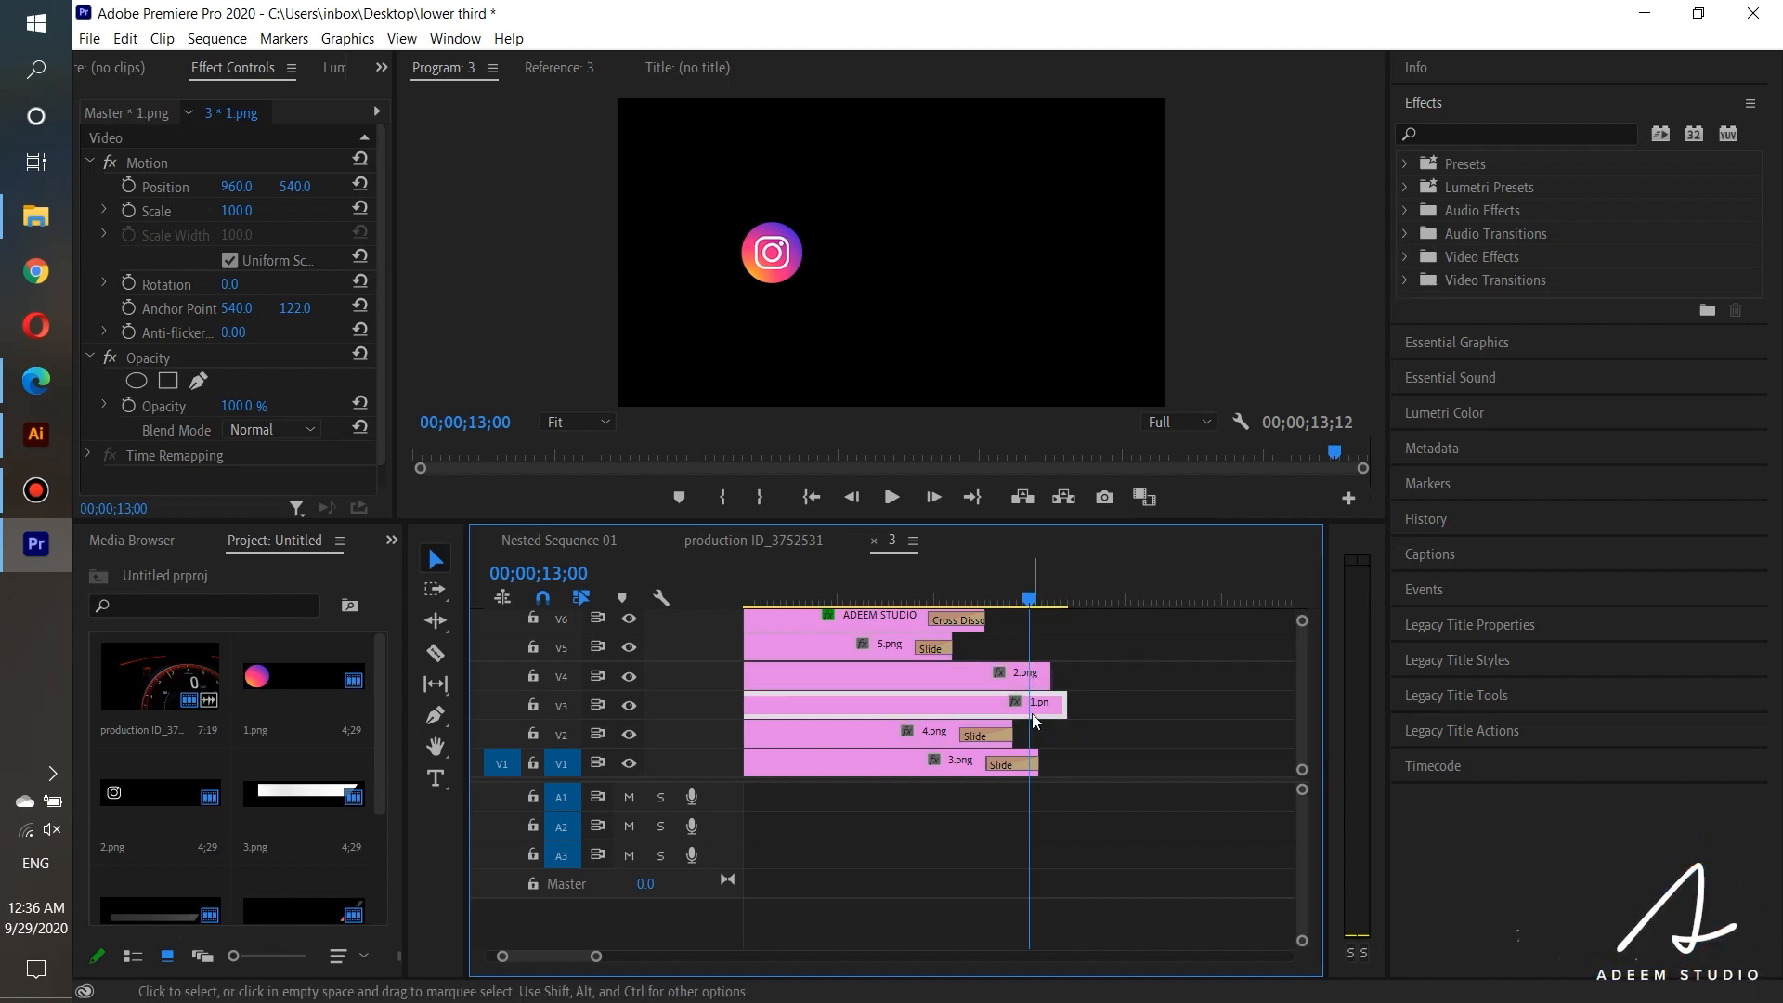
{"action": "left_click", "coordinate": [1405, 280]}
{"action": "left_click", "coordinate": [1413, 350]}
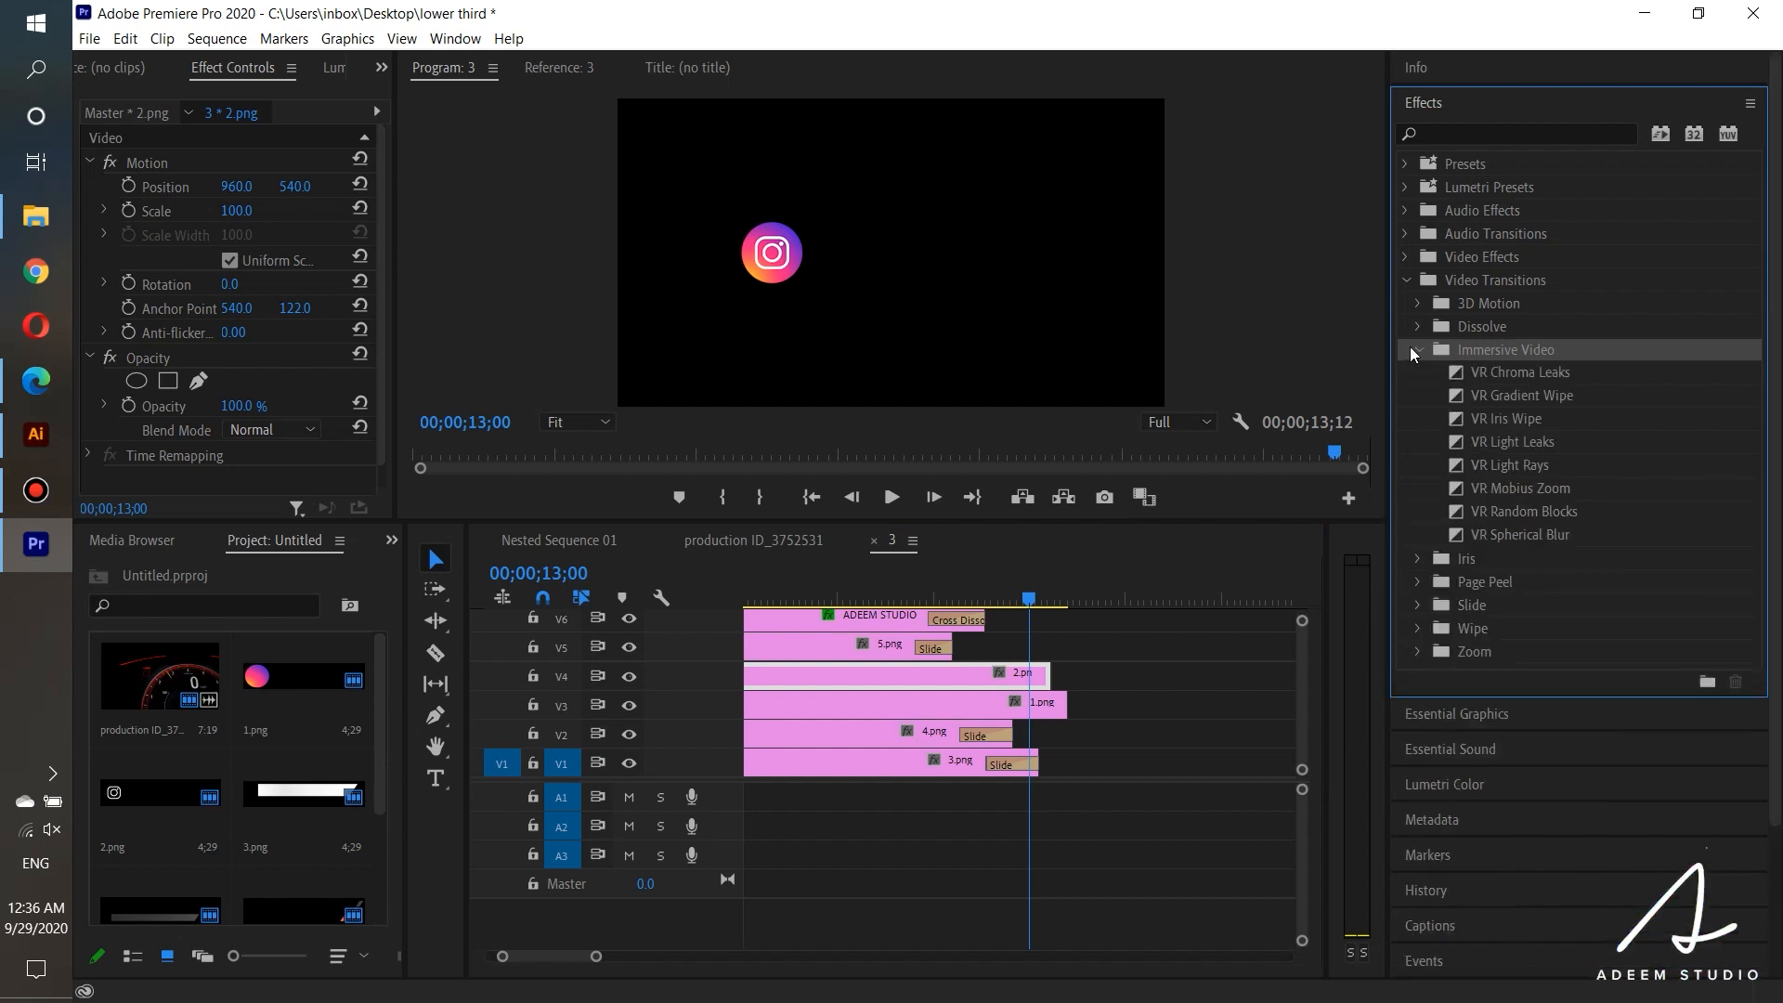
{"action": "left_click", "coordinate": [1482, 537]}
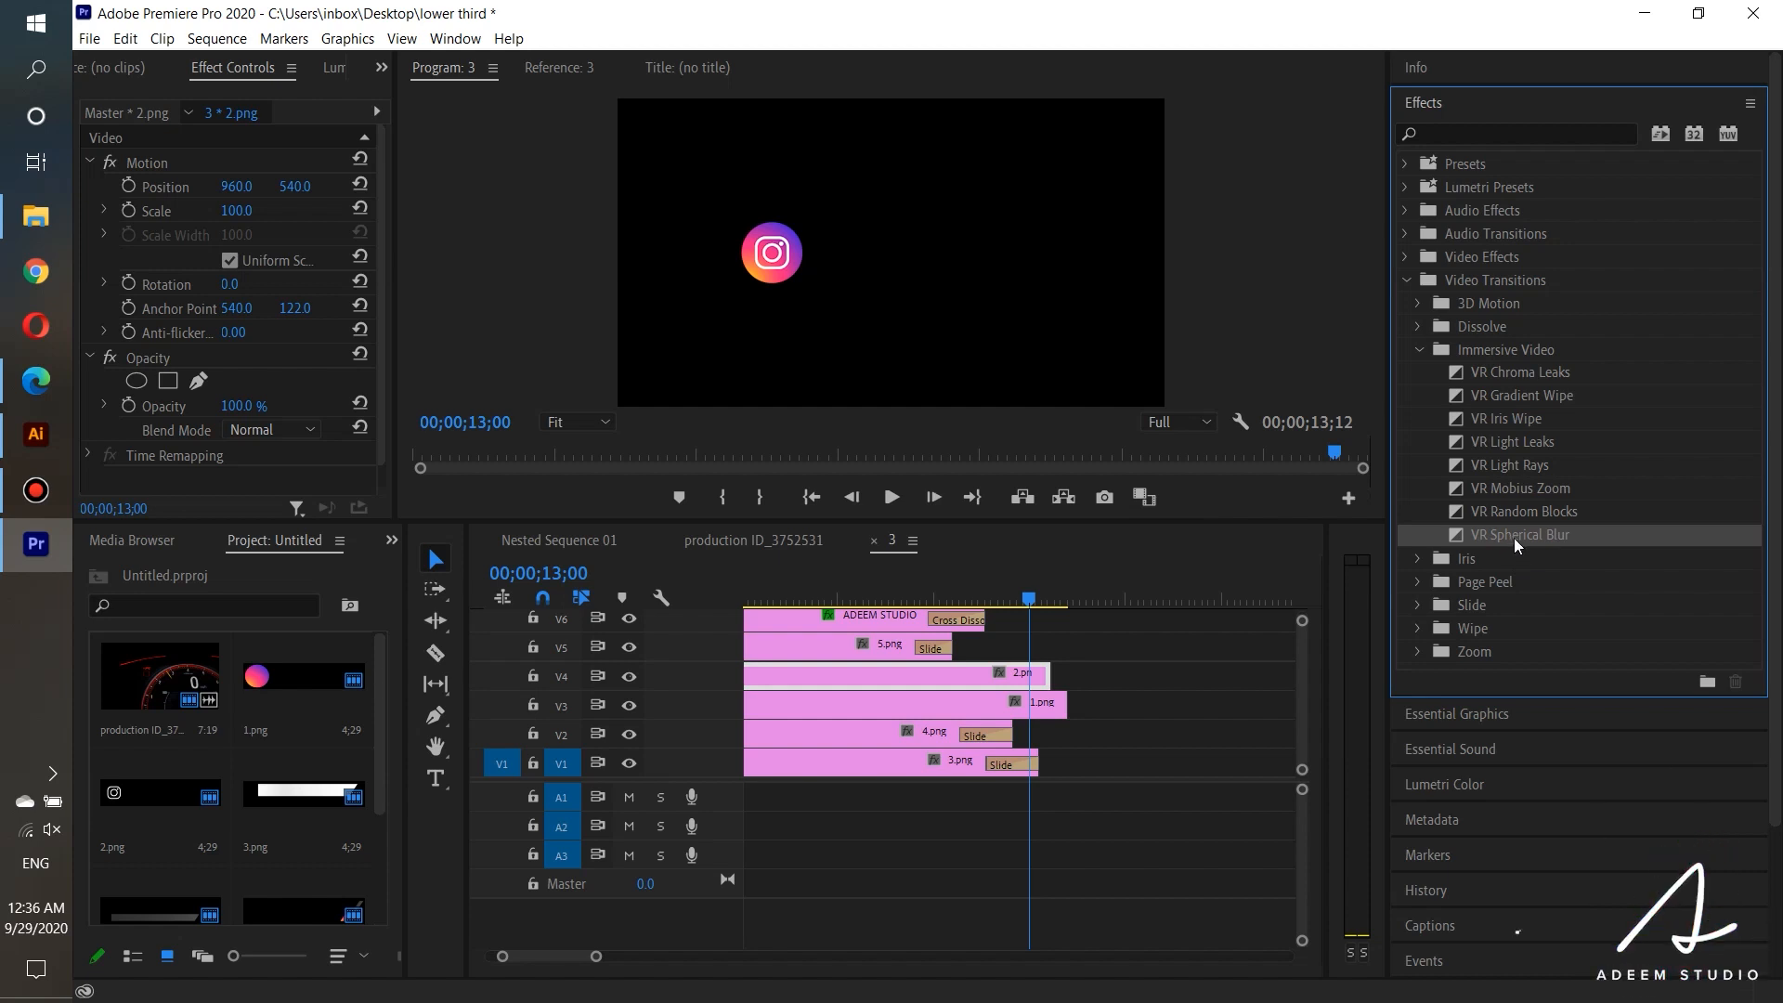
{"action": "left_click_drag", "start_coordinate": [1510, 537], "coordinate": [1042, 677]}
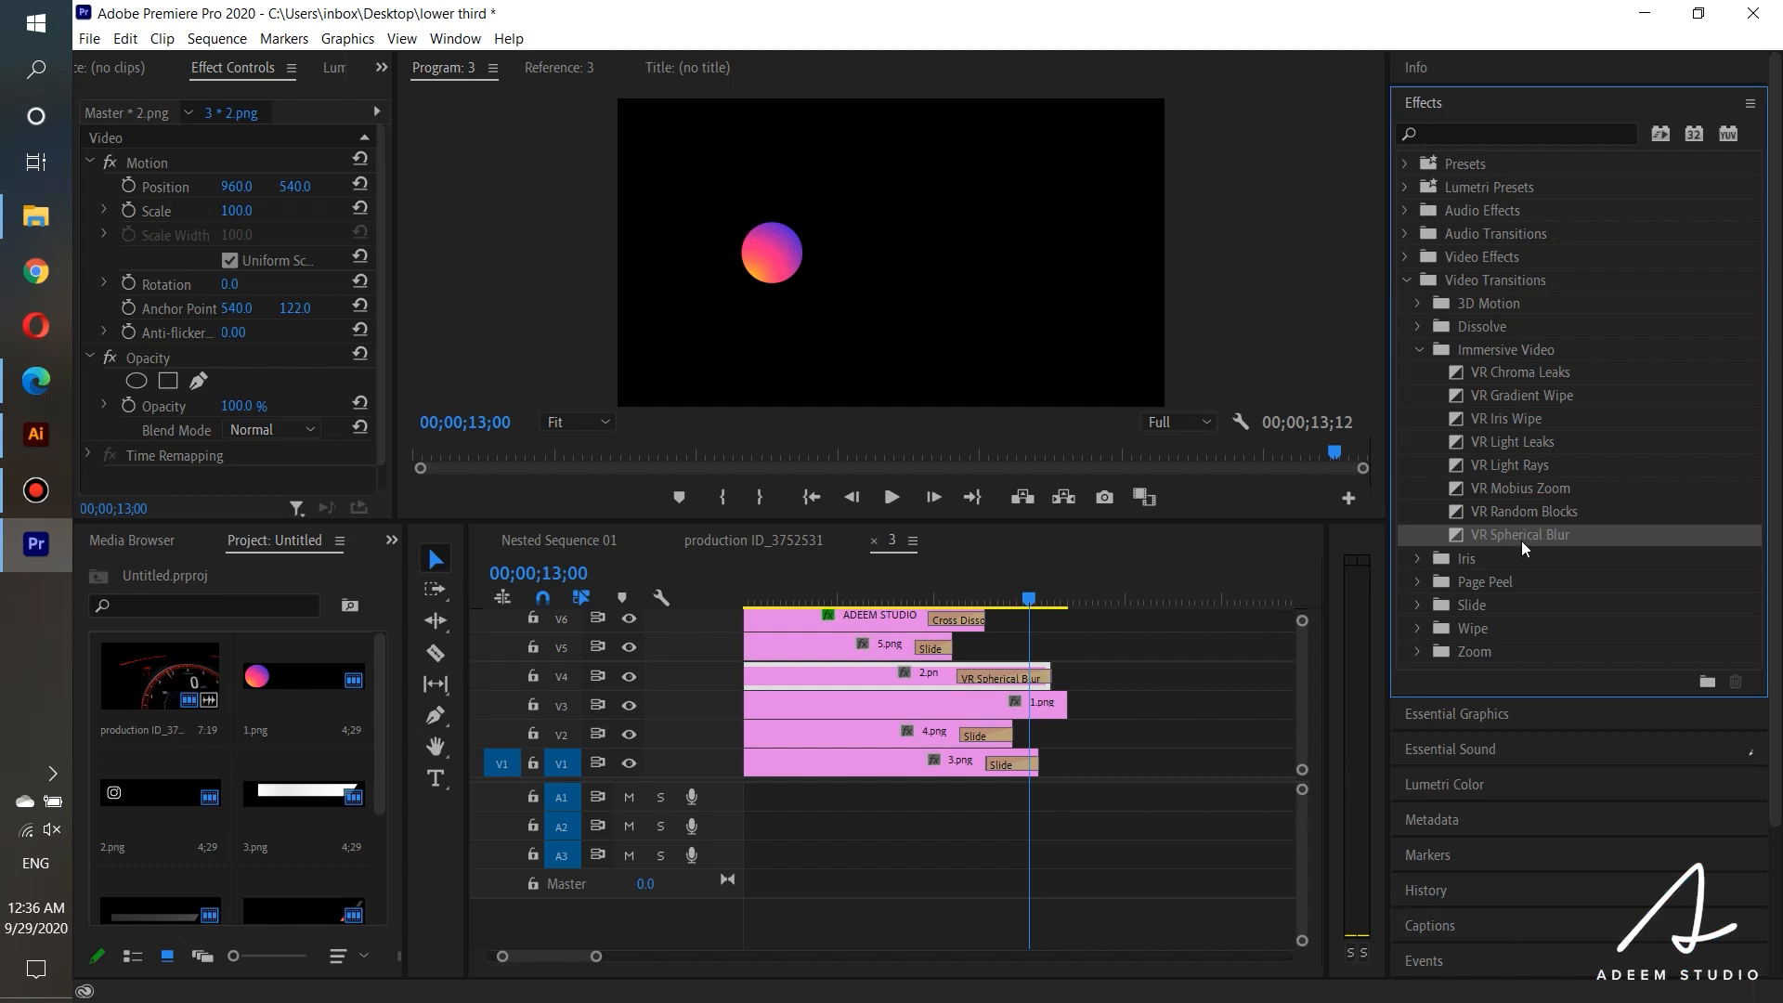
{"action": "left_click_drag", "start_coordinate": [1519, 535], "coordinate": [1054, 711]}
Step: Shorten the VR Spherical Blur transitions to 00;00;00;22 on 2.png and 00;00;00;17 on 1.png
{"action": "mouse_move", "coordinate": [994, 600]}
{"action": "left_mouse_down"}
{"action": "mouse_move", "coordinate": [951, 601]}
{"action": "mouse_move", "coordinate": [1011, 603]}
{"action": "mouse_move", "coordinate": [994, 605]}
{"action": "left_mouse_up"}
{"action": "left_click", "coordinate": [1015, 685]}
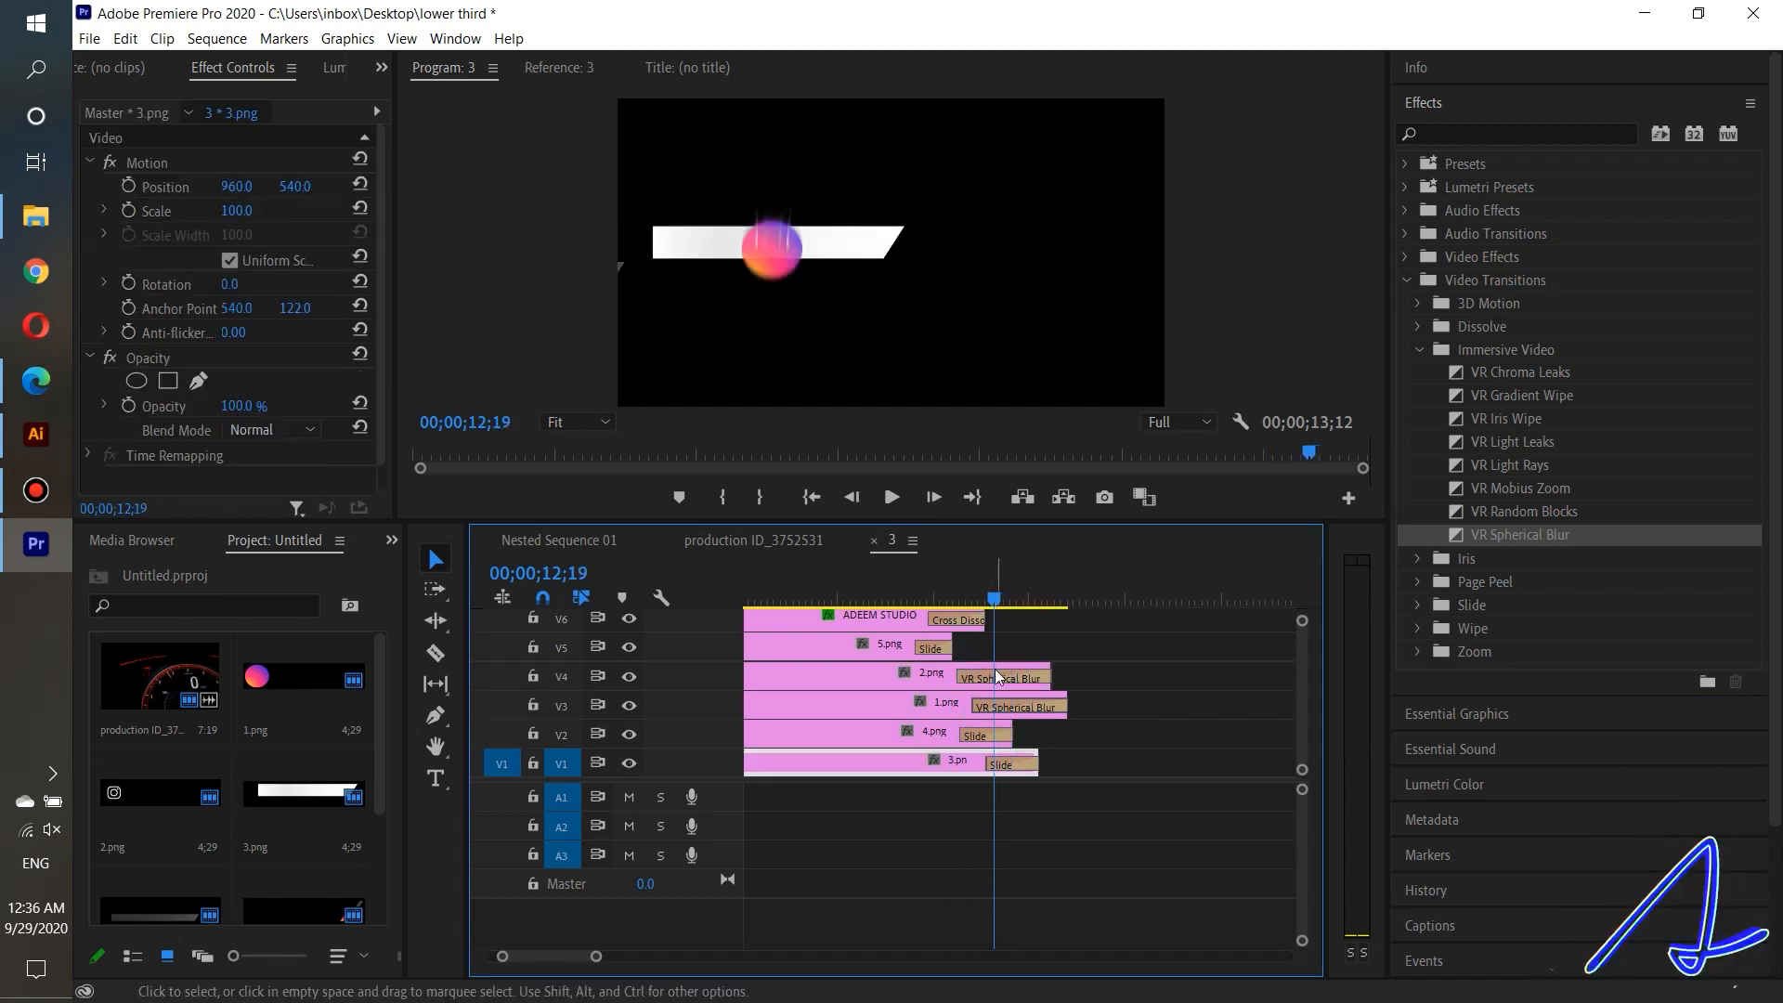
{"action": "left_click", "coordinate": [997, 675]}
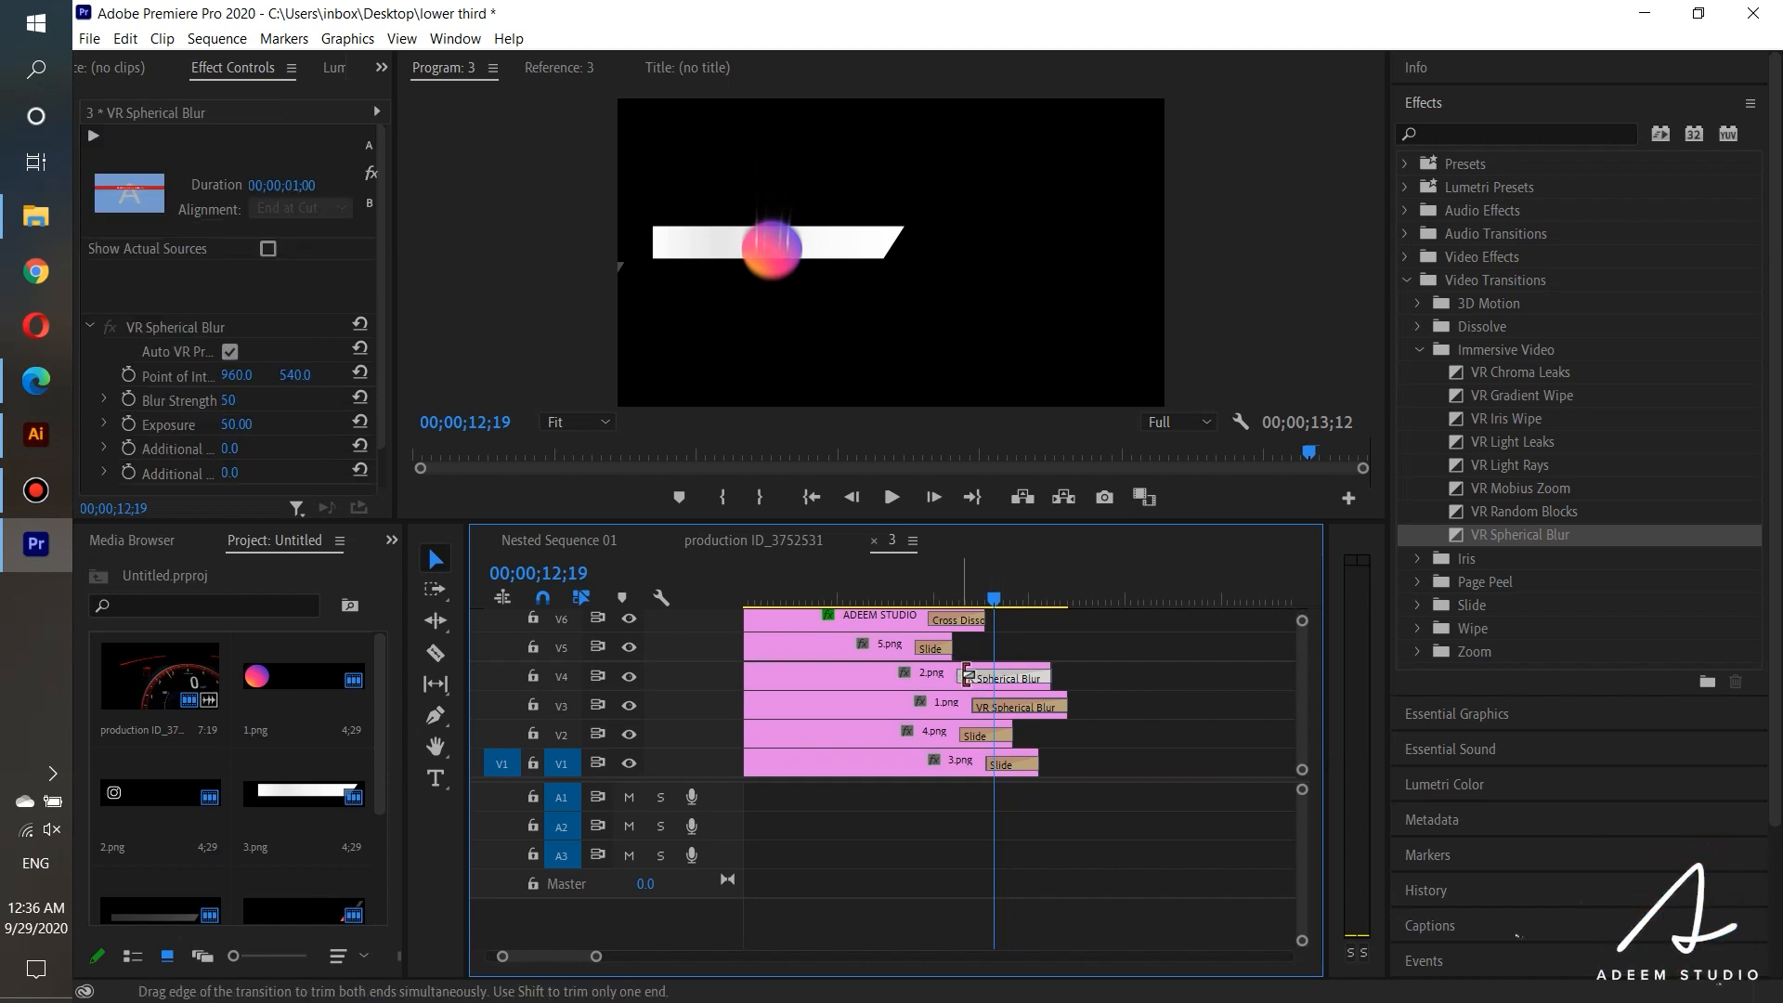
{"action": "left_click_drag", "start_coordinate": [968, 675], "coordinate": [1016, 705]}
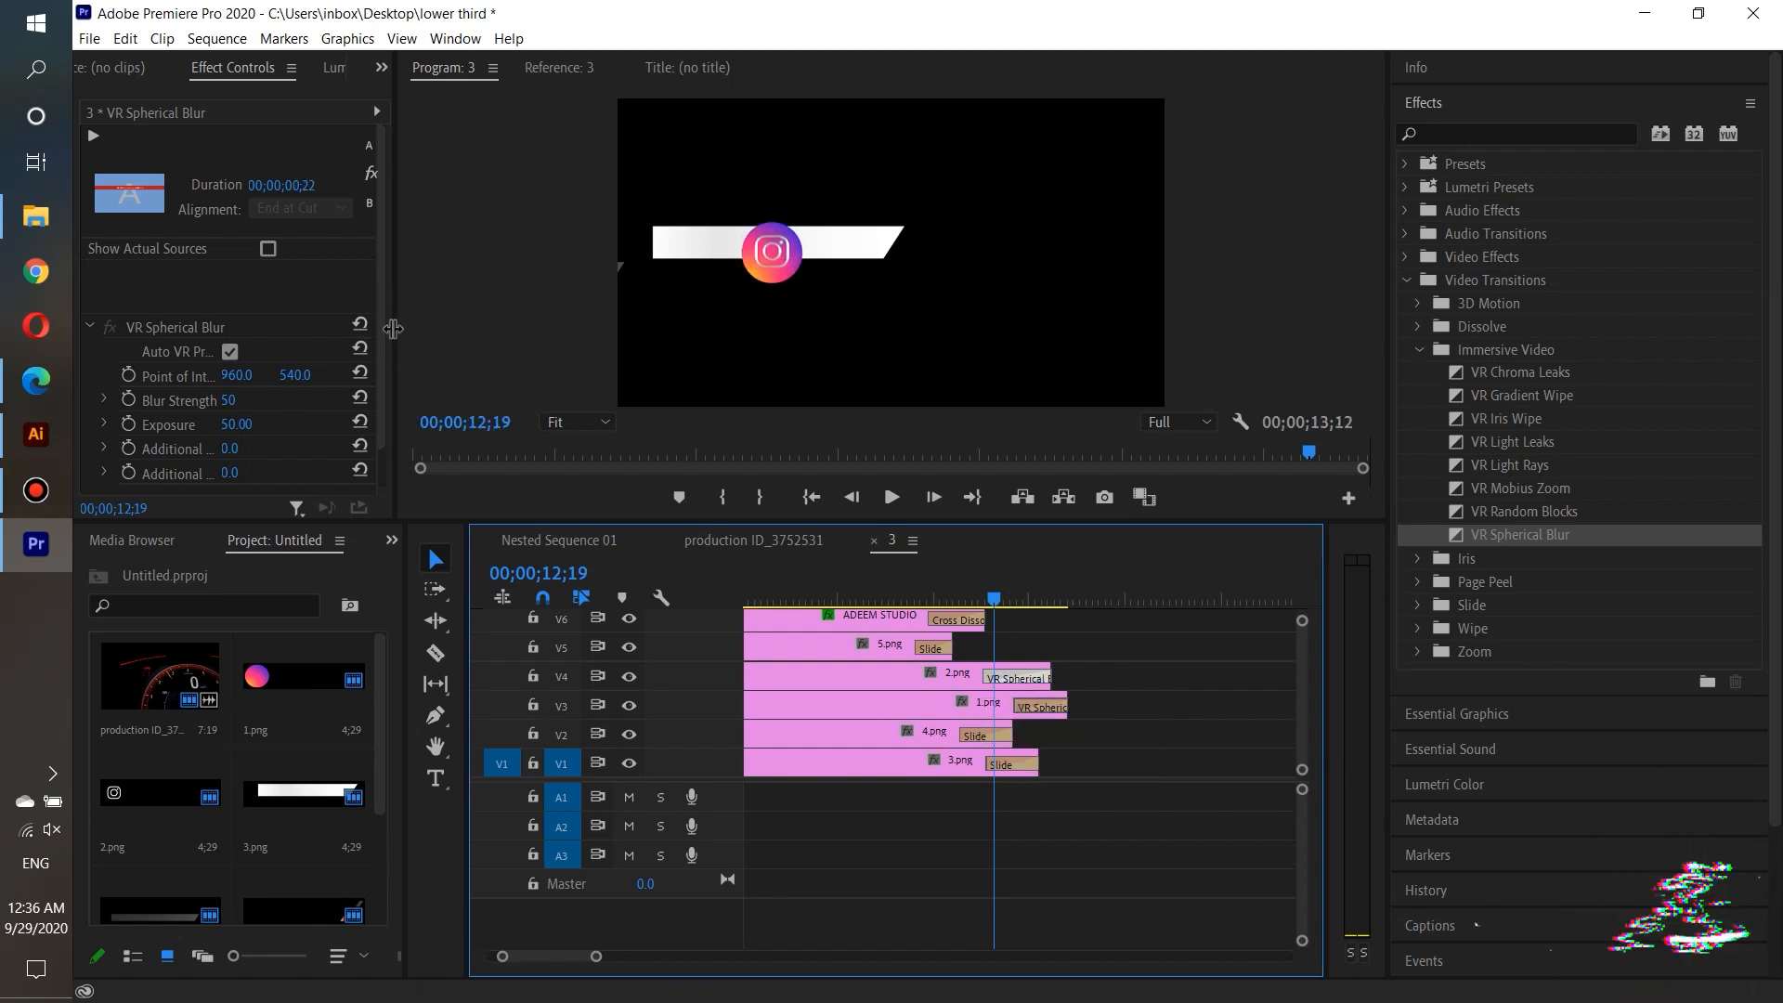
Step: Turn off Auto VR Properties for 2.png's VR Spherical Blur and set its frame layout to Stereoscopic - Side-by-Side
{"action": "left_click_drag", "start_coordinate": [393, 328], "coordinate": [427, 341]}
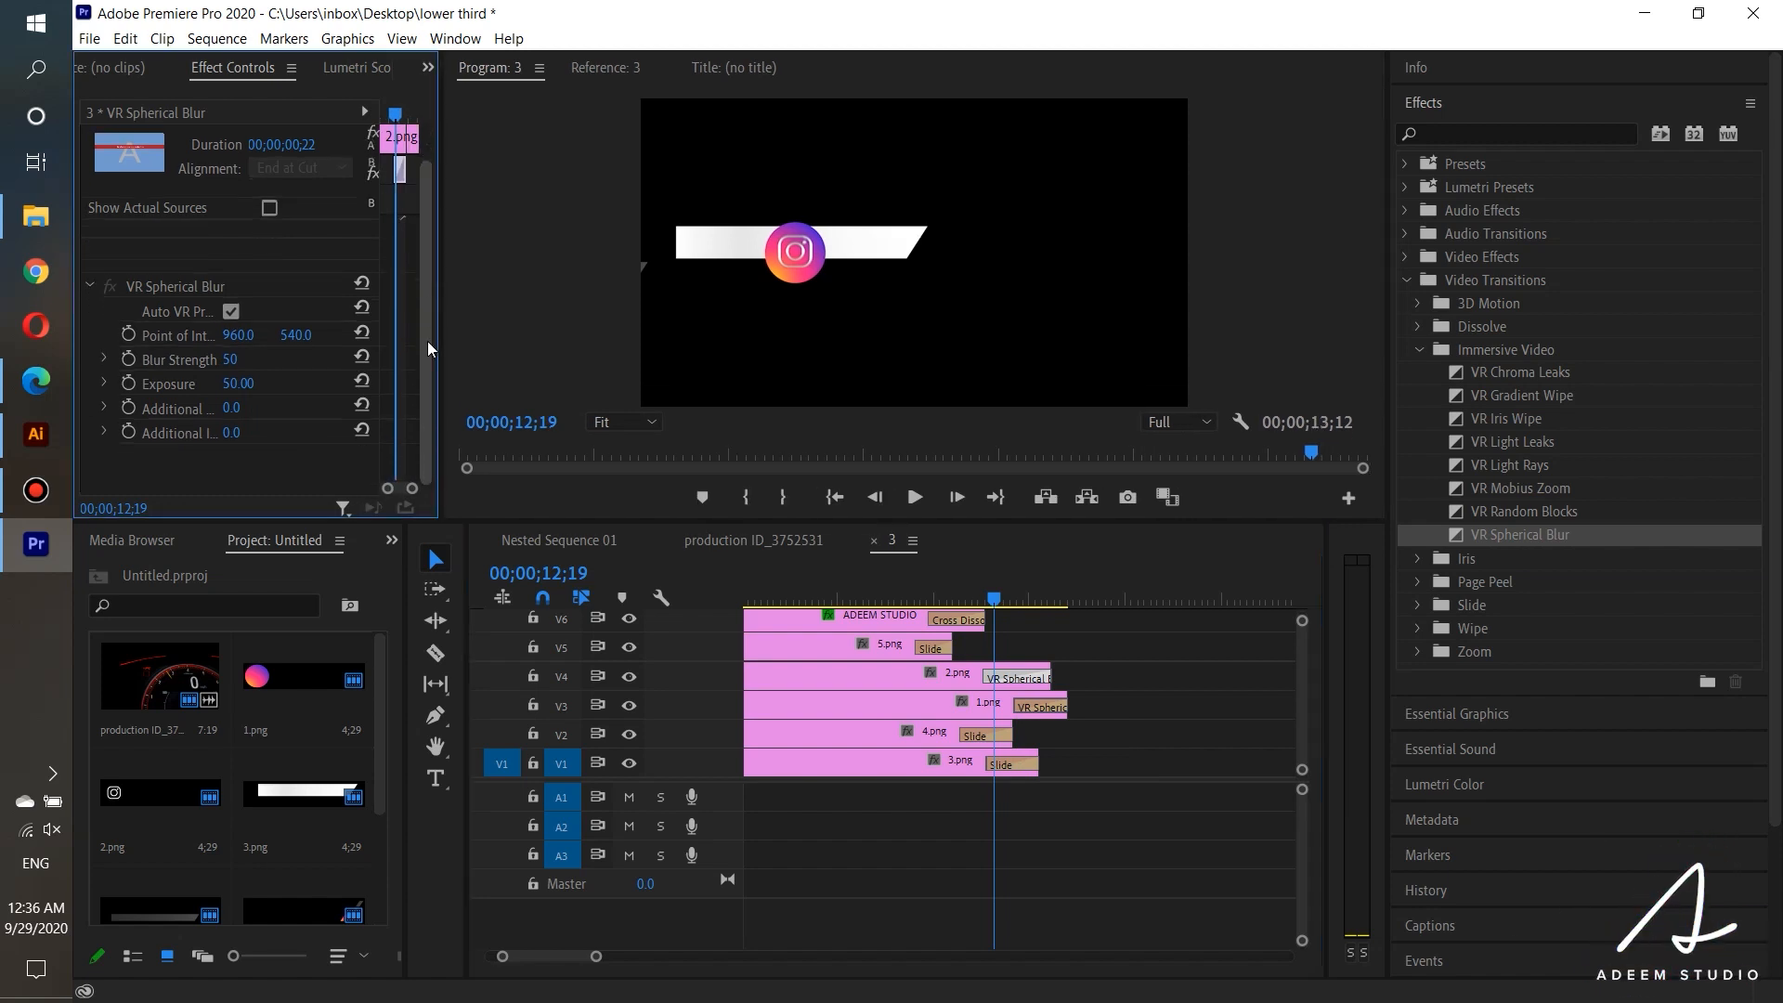
{"action": "left_click", "coordinate": [226, 312]}
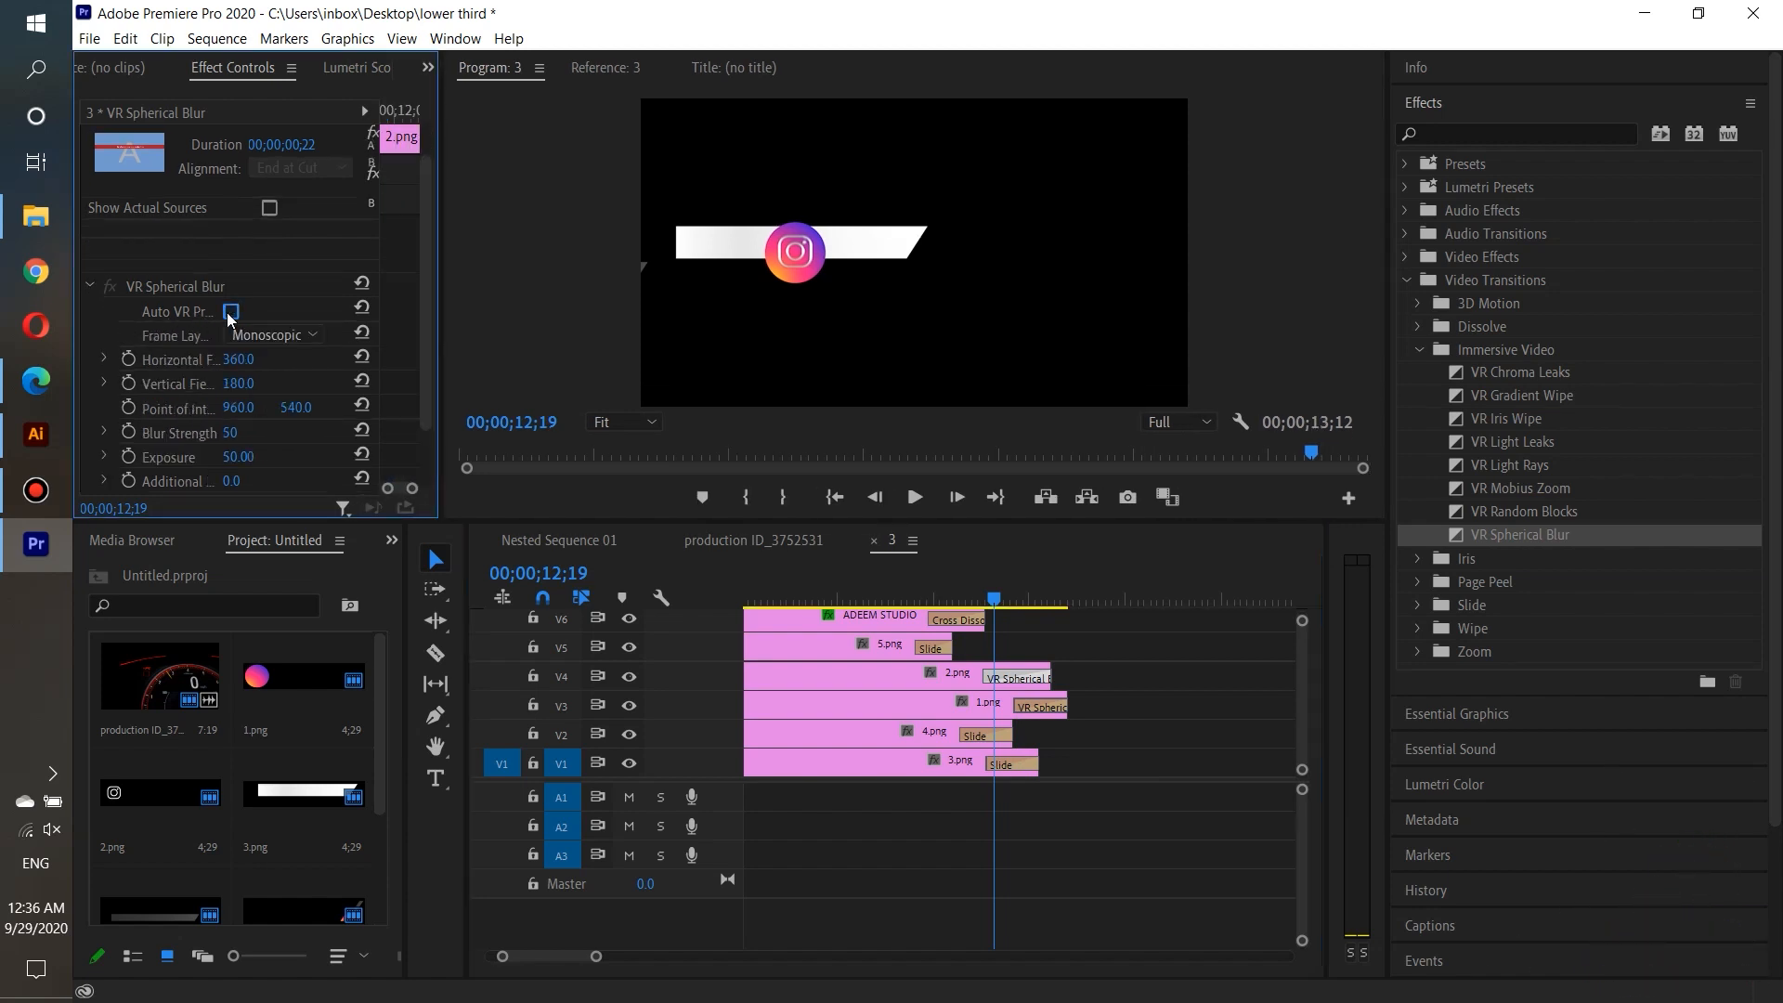
{"action": "left_click", "coordinate": [277, 336]}
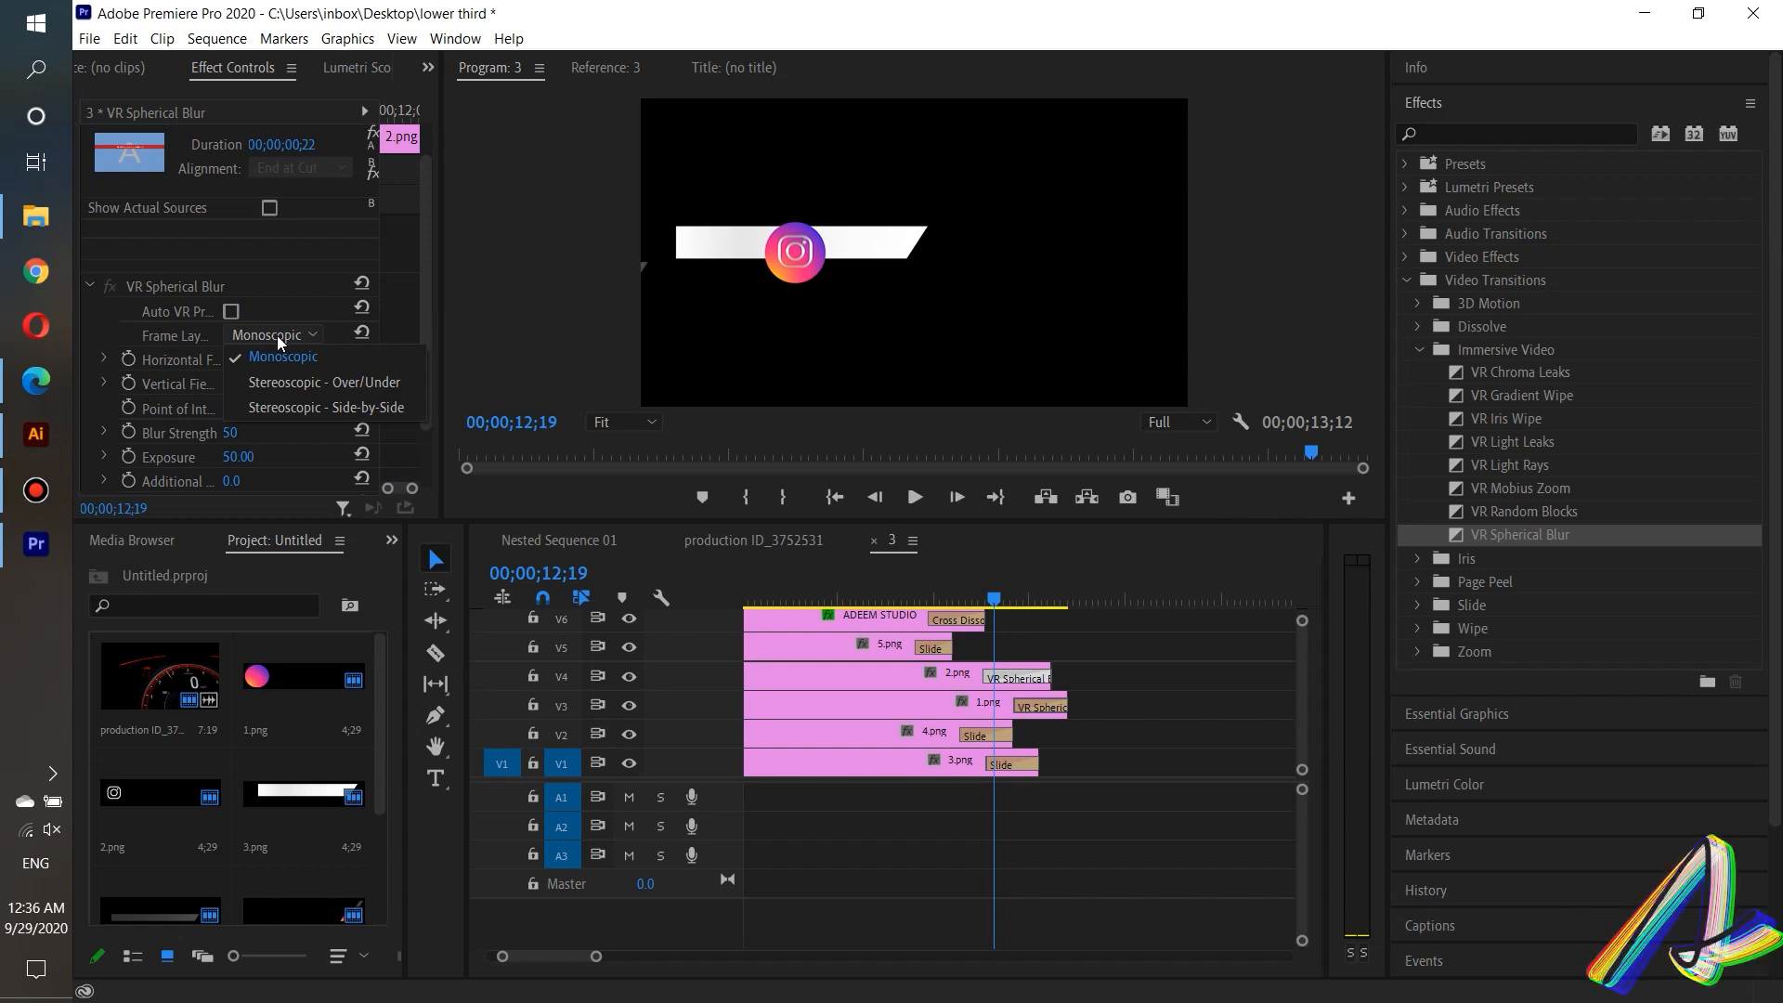
{"action": "left_click", "coordinate": [286, 401]}
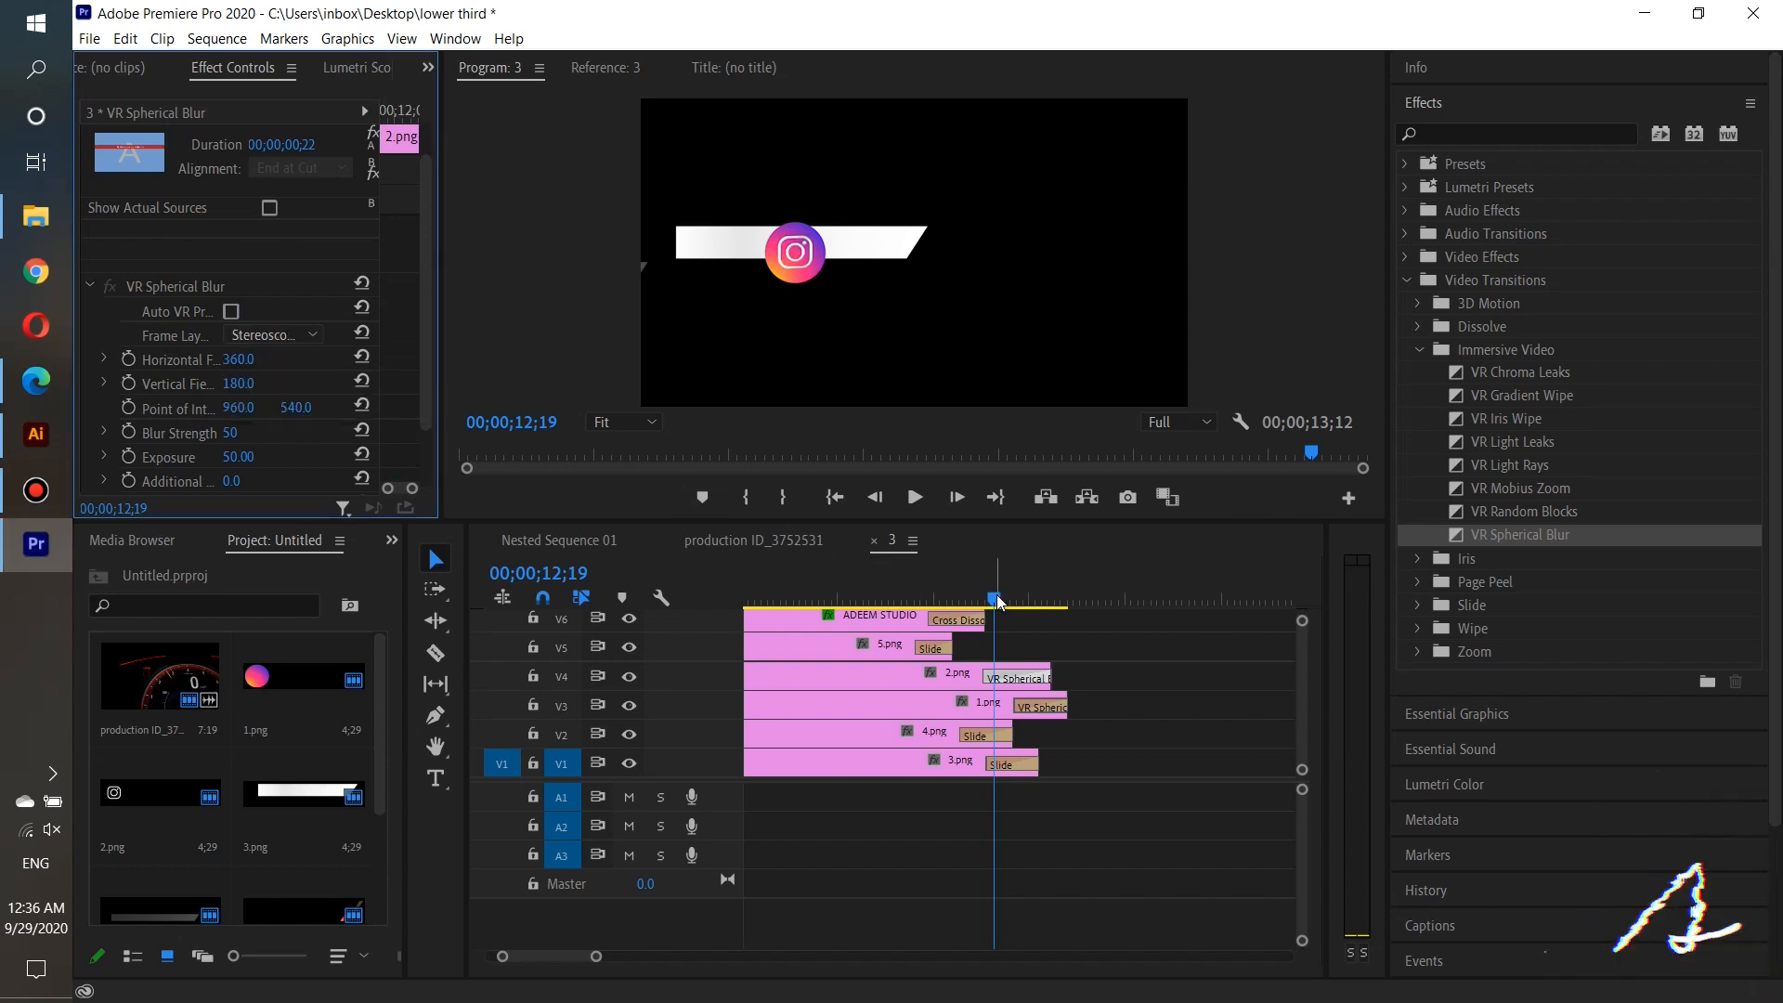
{"action": "mouse_move", "coordinate": [998, 602]}
{"action": "left_mouse_down"}
{"action": "mouse_move", "coordinate": [975, 599]}
{"action": "mouse_move", "coordinate": [1025, 604]}
{"action": "mouse_move", "coordinate": [993, 602]}
{"action": "left_mouse_up"}
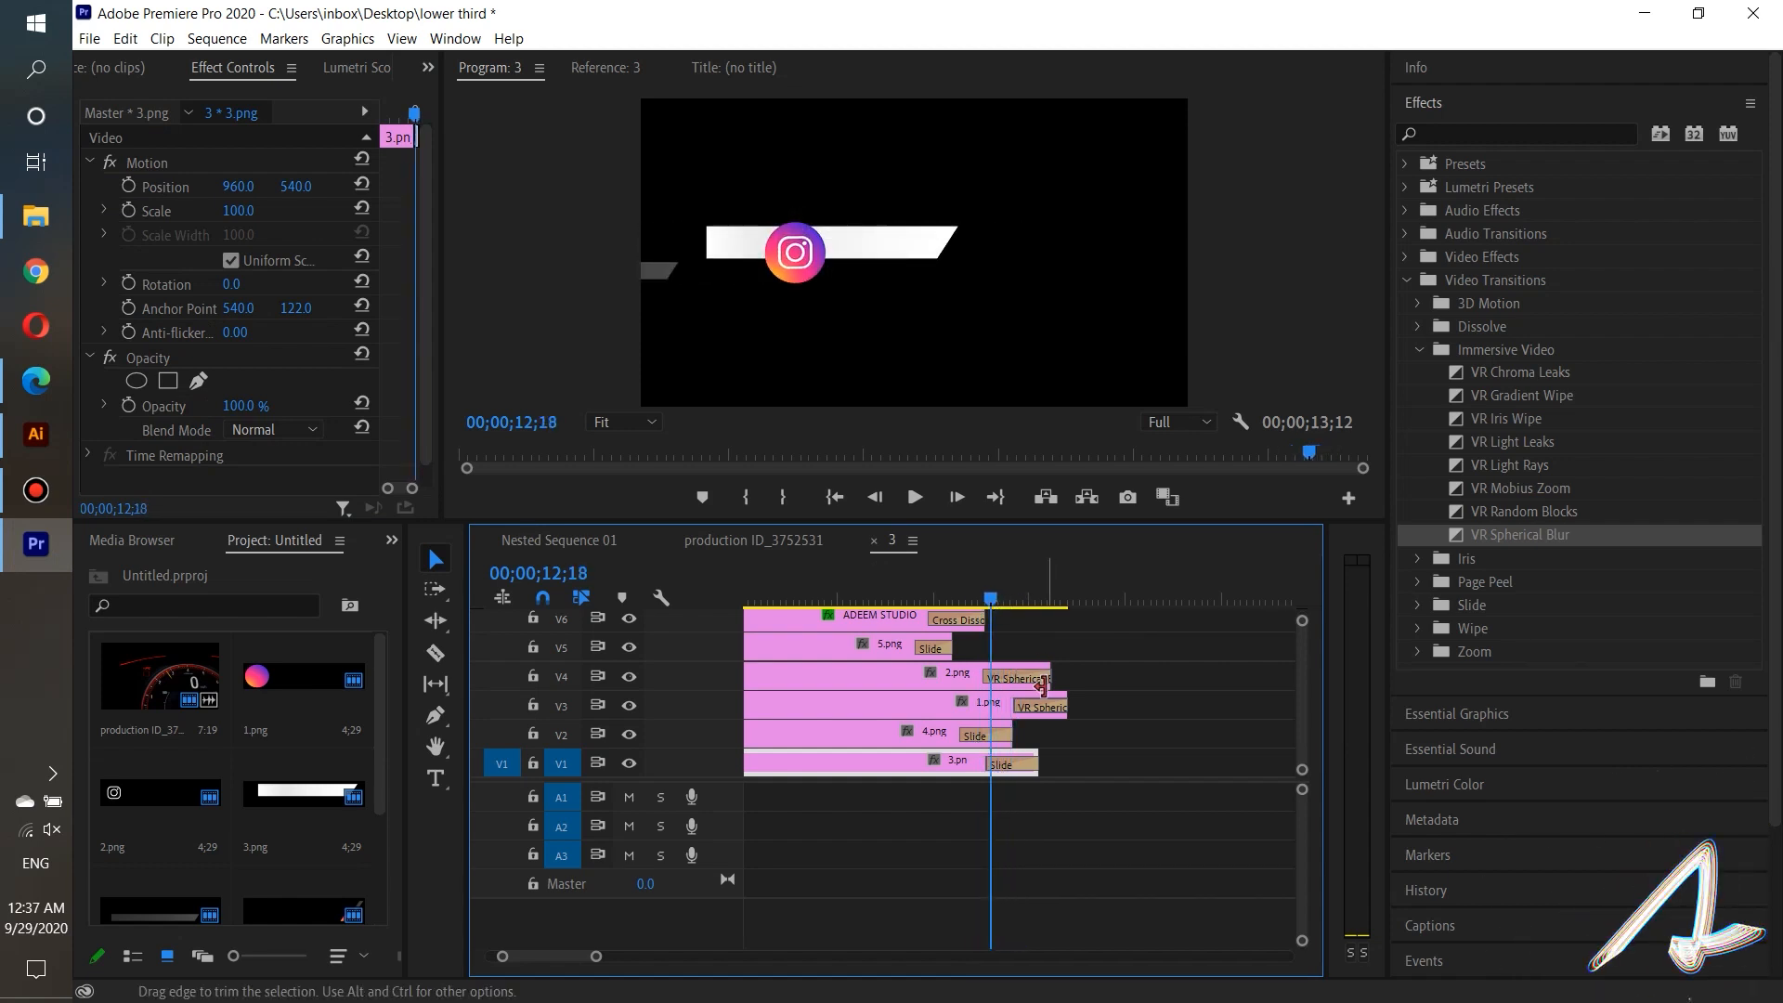
Step: Turn off Auto VR Properties for 1.png's VR Spherical Blur and set its frame layout to Stereoscopic - Side-by-Side
{"action": "left_click", "coordinate": [1045, 708]}
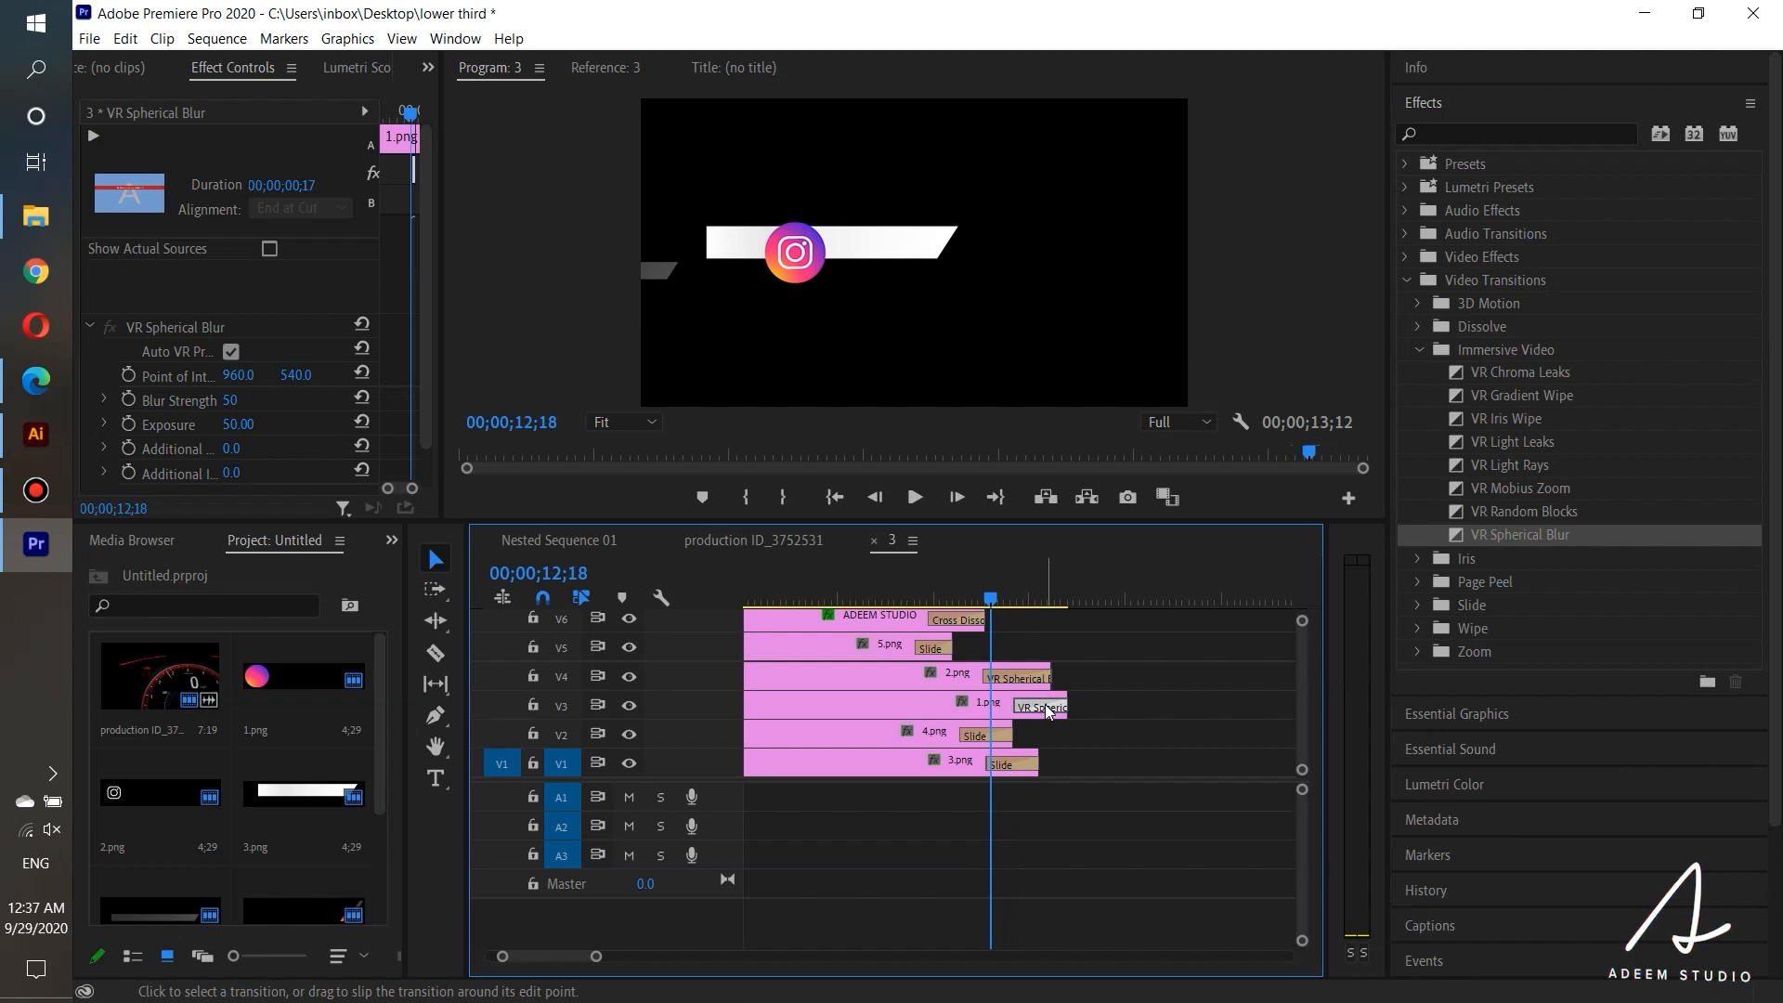
{"action": "left_click", "coordinate": [232, 352]}
{"action": "left_click", "coordinate": [281, 377]}
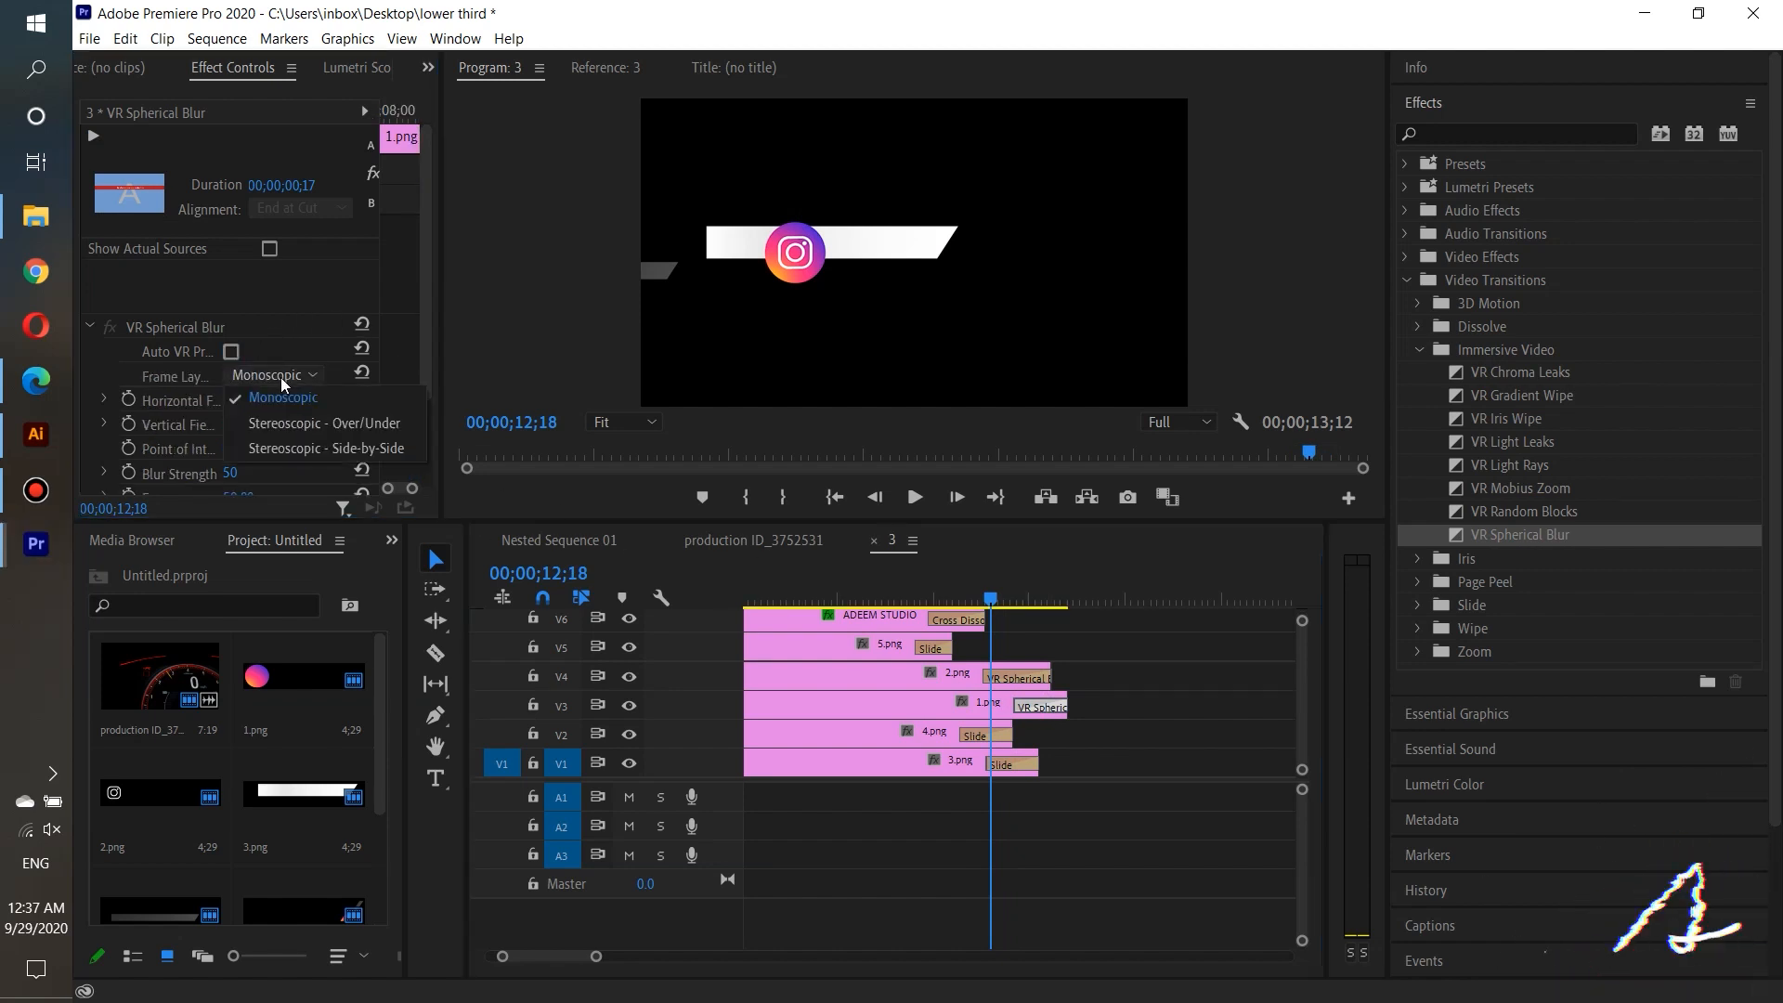
{"action": "left_click", "coordinate": [304, 449]}
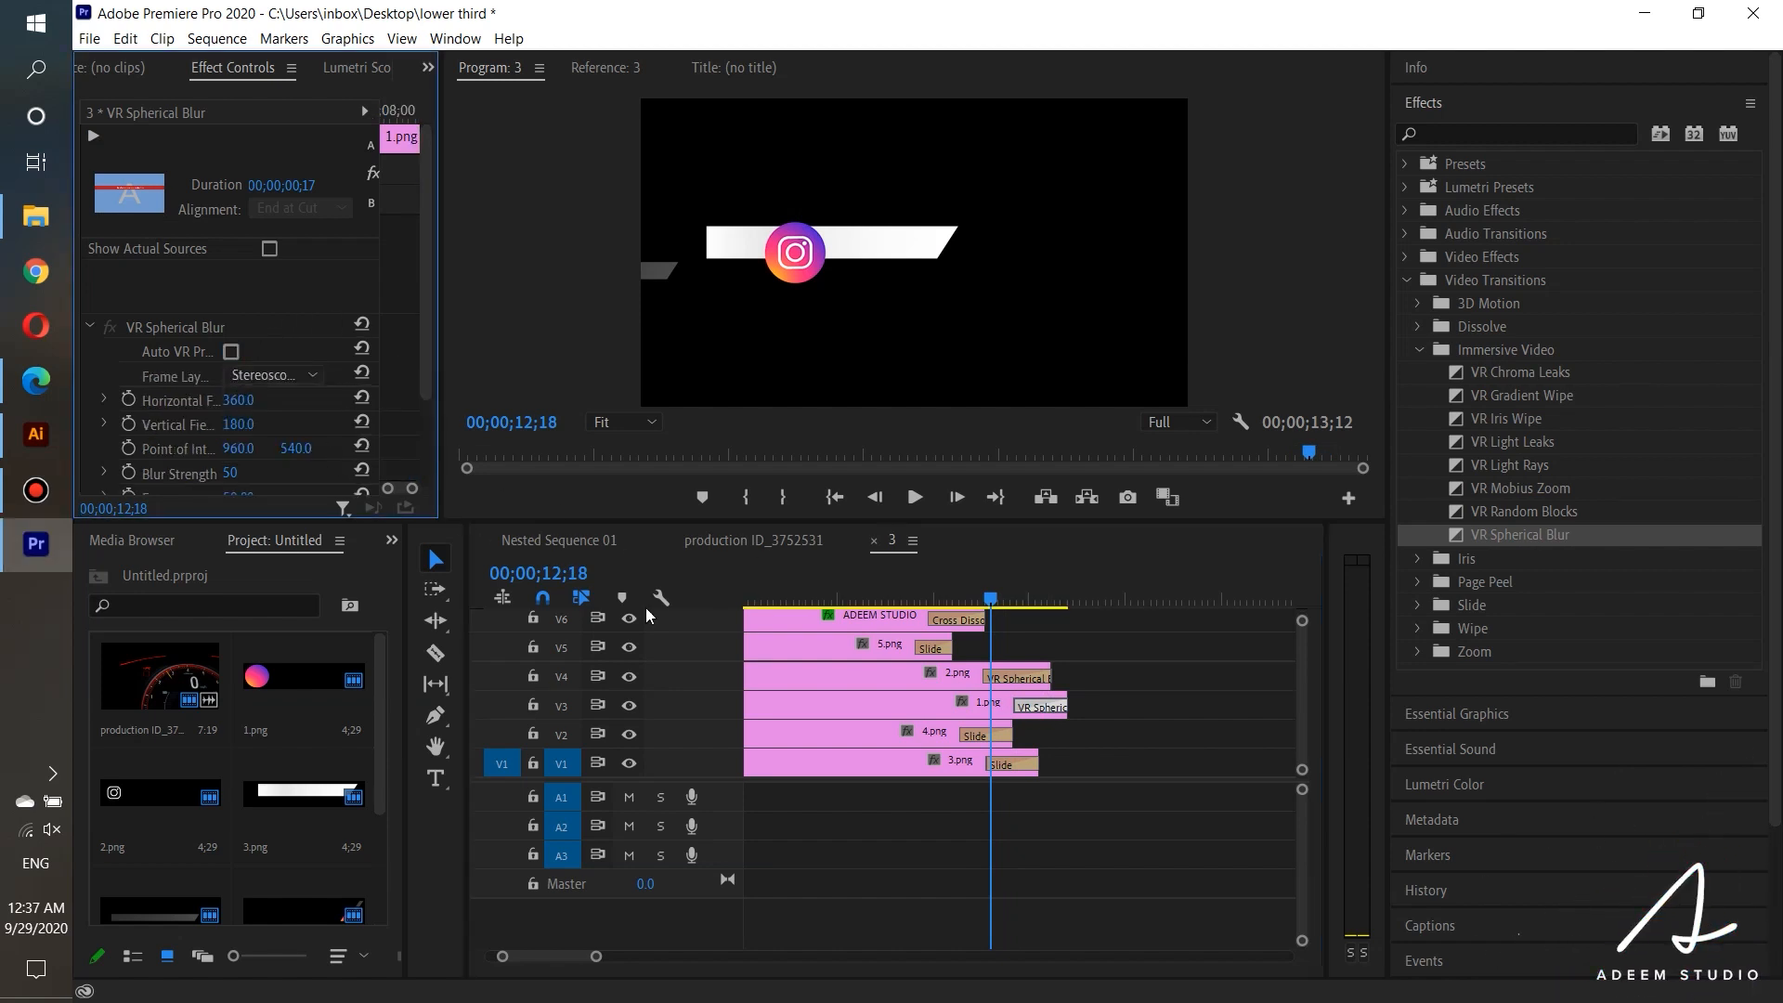
Step: Play the outro from 00;00;12;02 and the intro from 00;00;00;00 to check all the transitions
{"action": "left_click", "coordinate": [990, 603]}
{"action": "left_click_drag", "start_coordinate": [990, 603], "coordinate": [934, 603]}
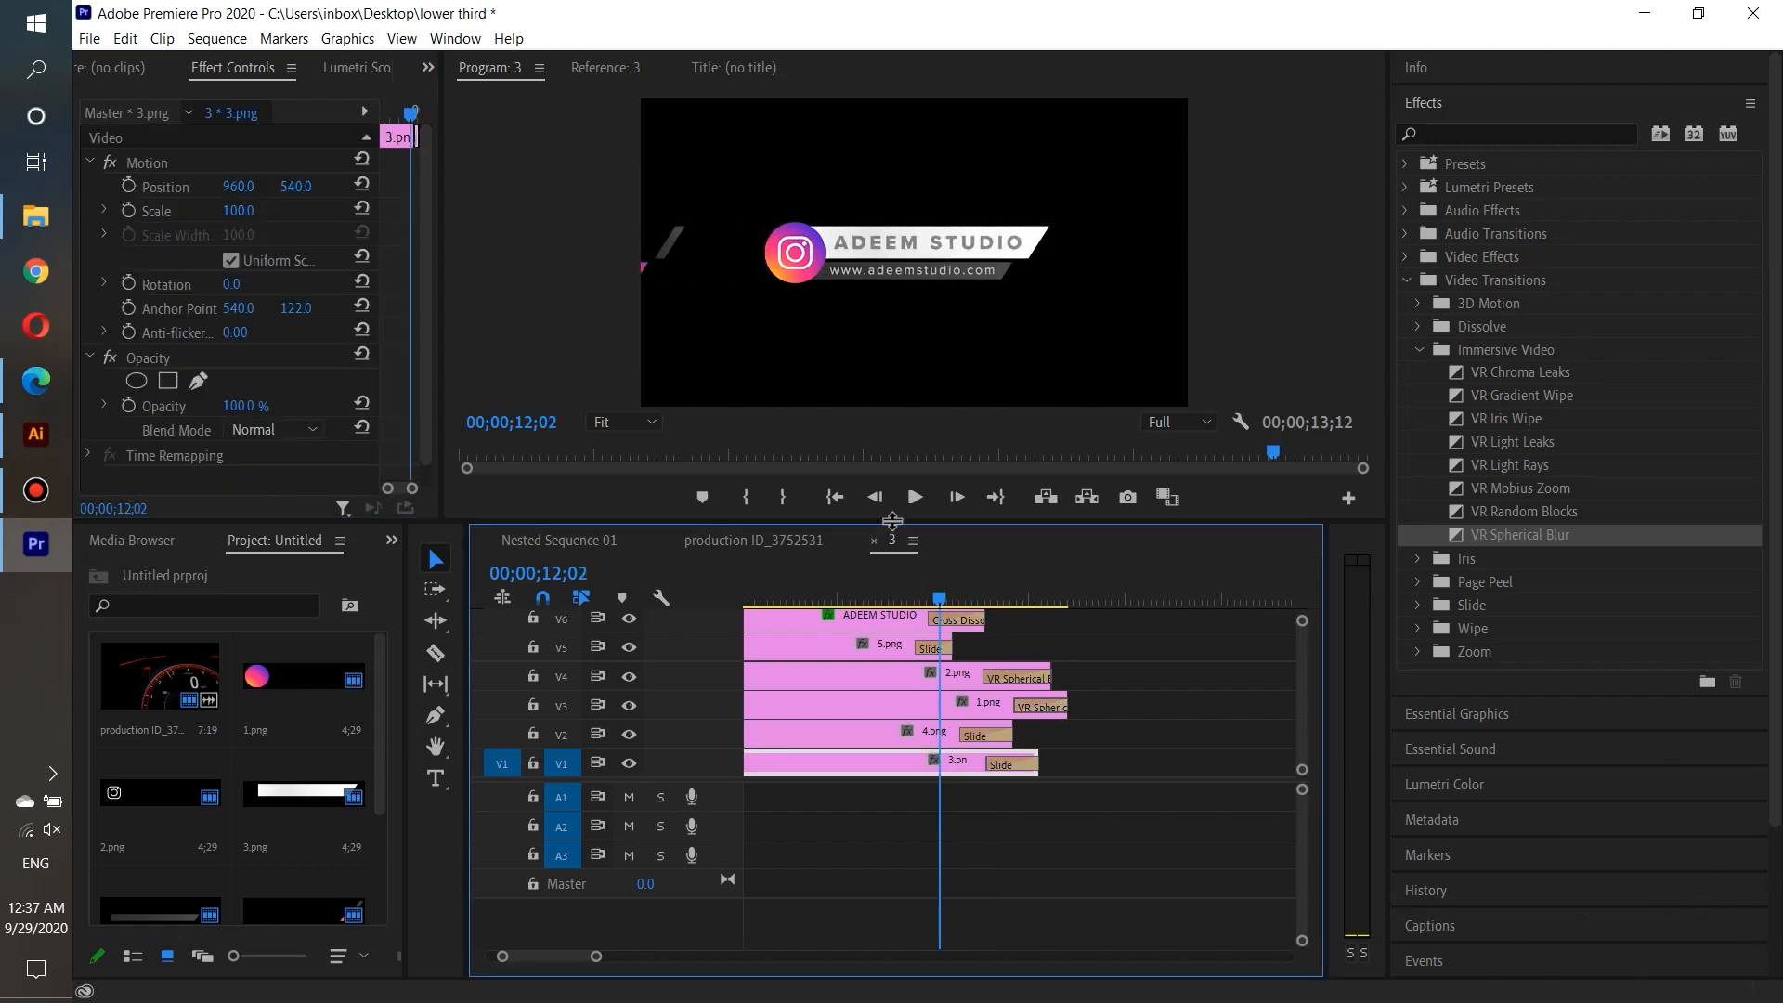
{"action": "left_click", "coordinate": [916, 497]}
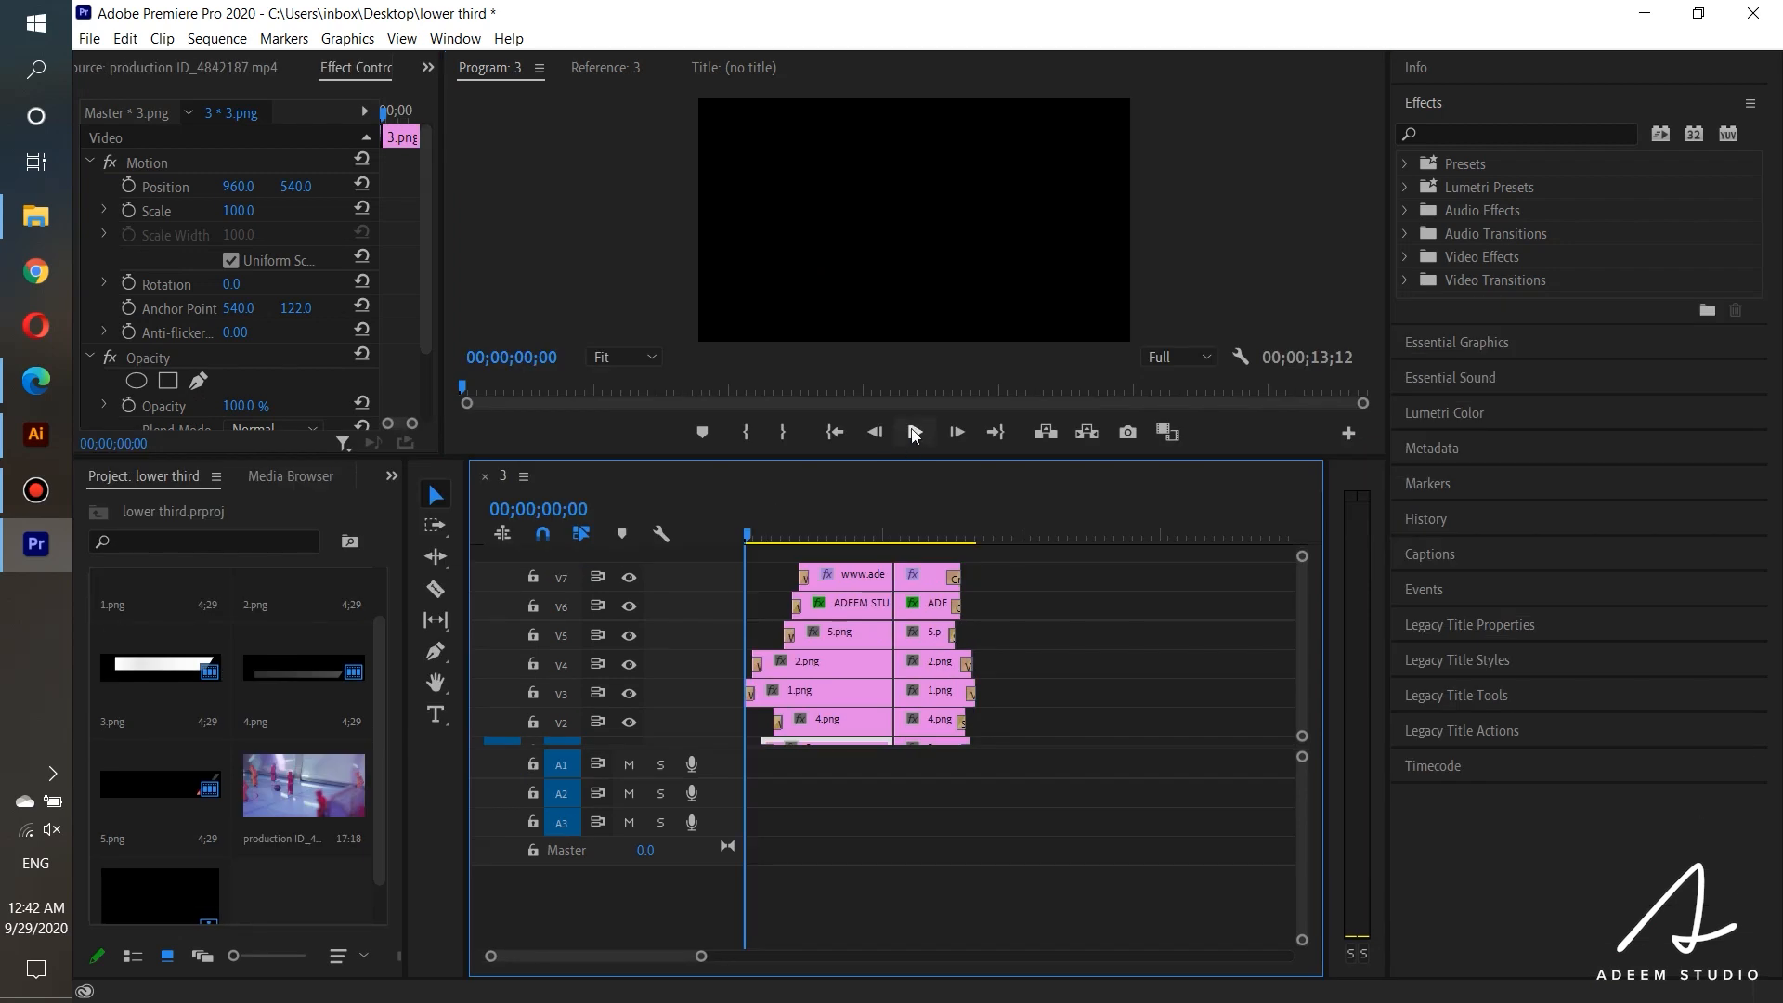
{"action": "left_click", "coordinate": [915, 433]}
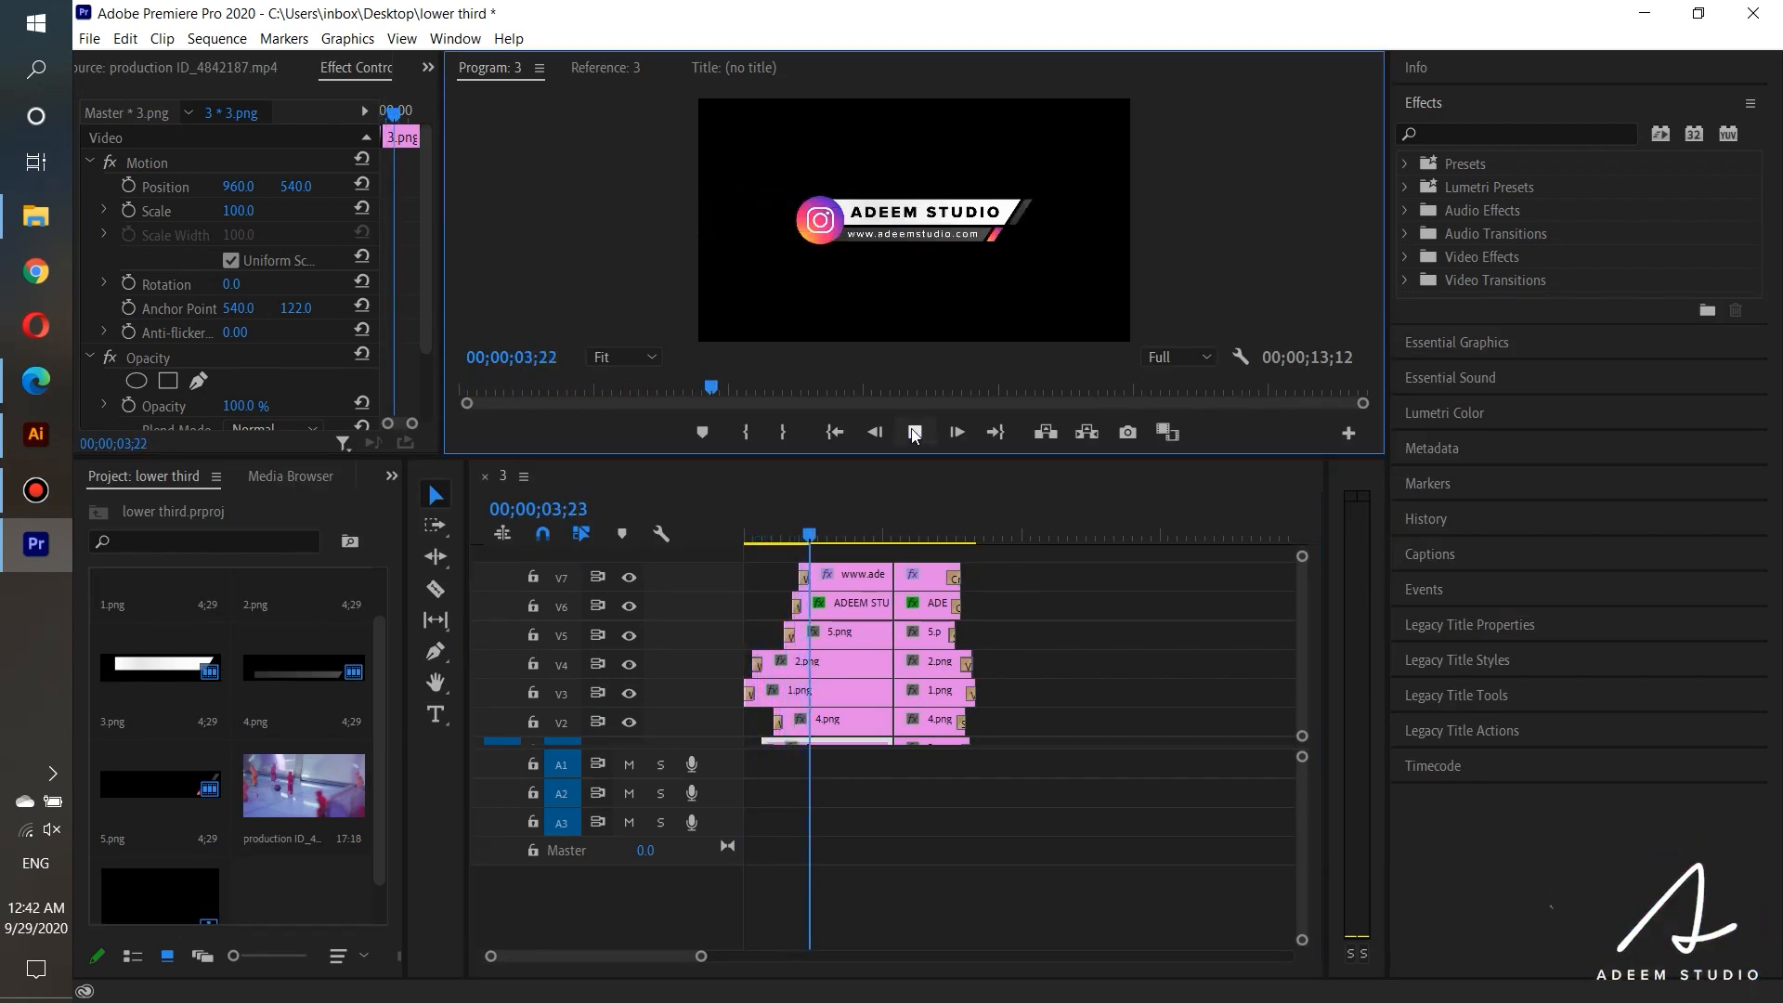
{"action": "key", "text": "space"}
Step: Nest all the lower third clips in the timeline into a single sequence, keeping the default name
{"action": "left_click_drag", "start_coordinate": [1001, 563], "coordinate": [793, 771]}
{"action": "right_click", "coordinate": [842, 696]}
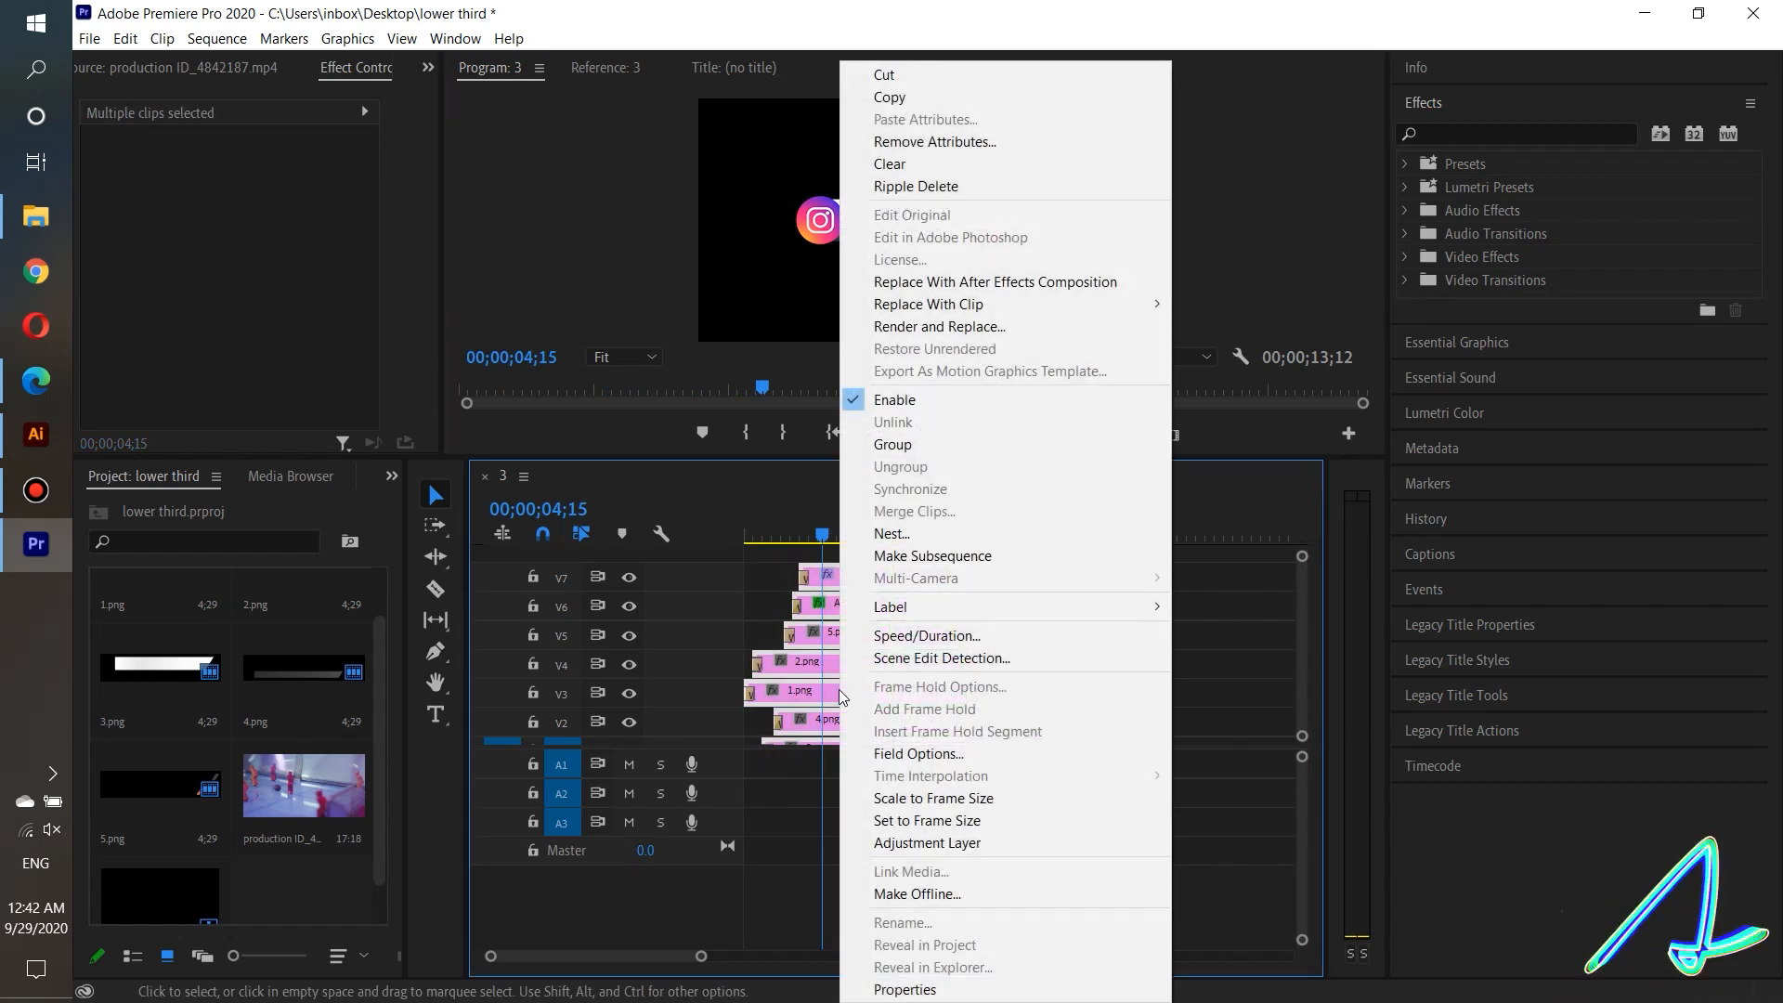
{"action": "left_click", "coordinate": [901, 541]}
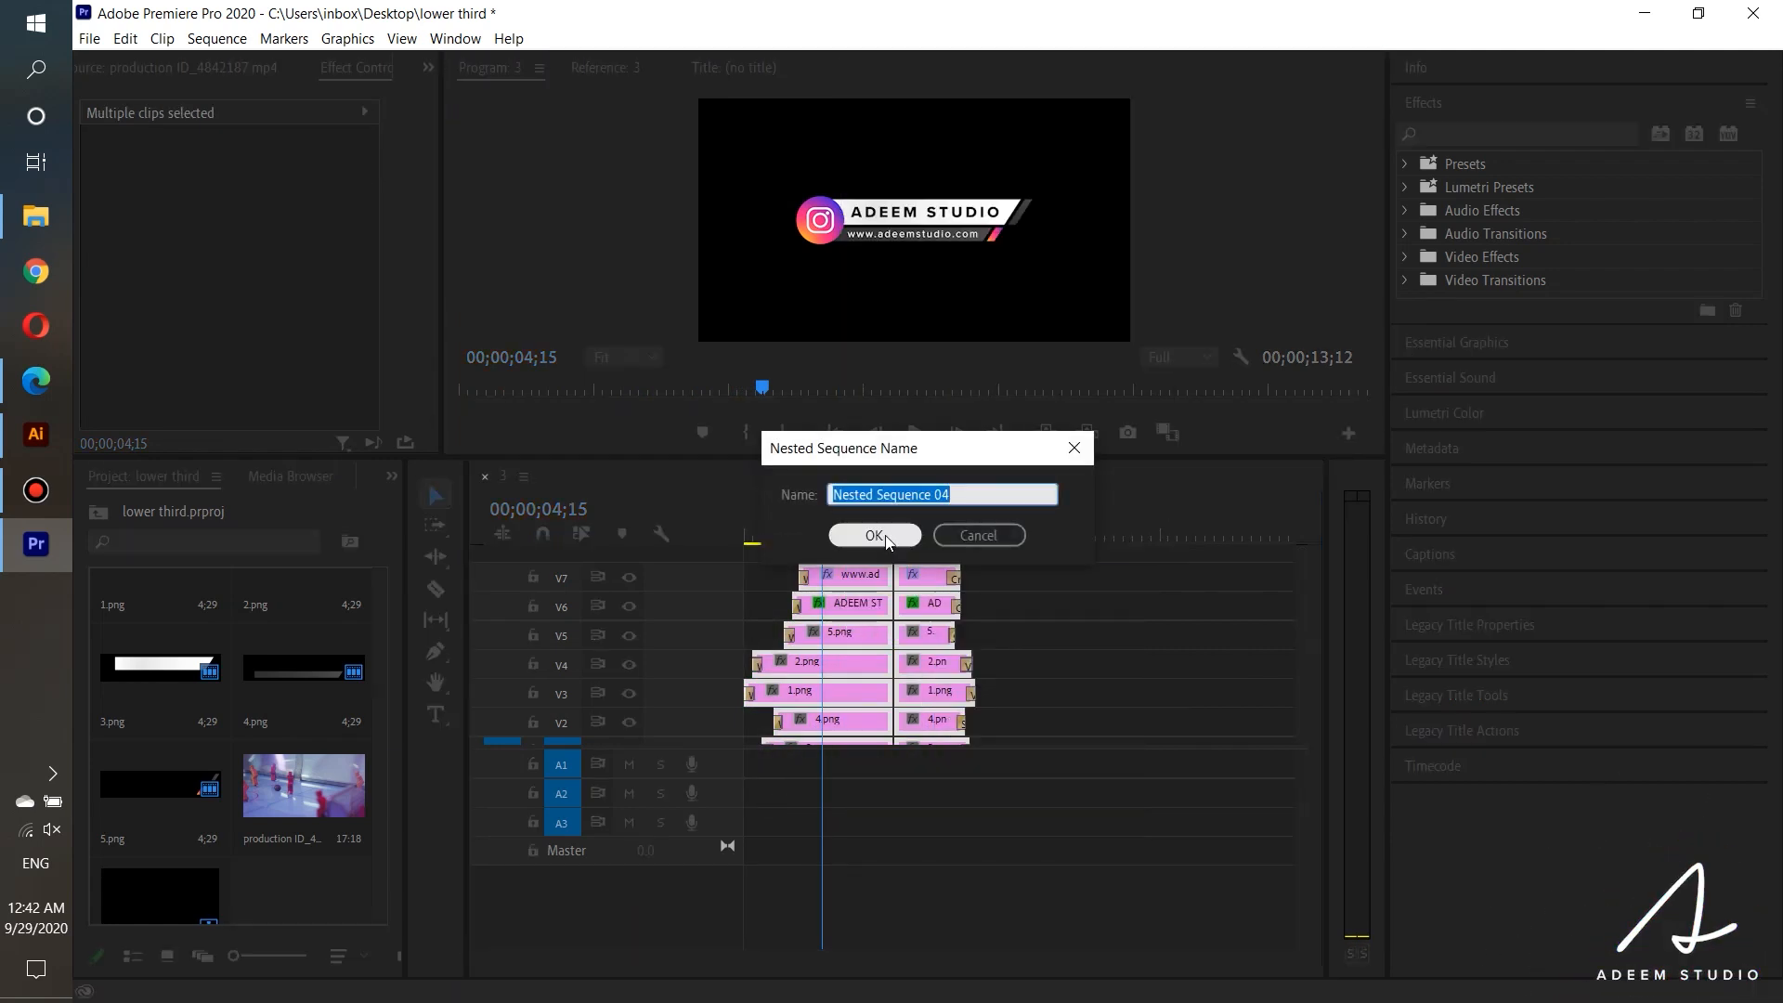
{"action": "left_click", "coordinate": [903, 535]}
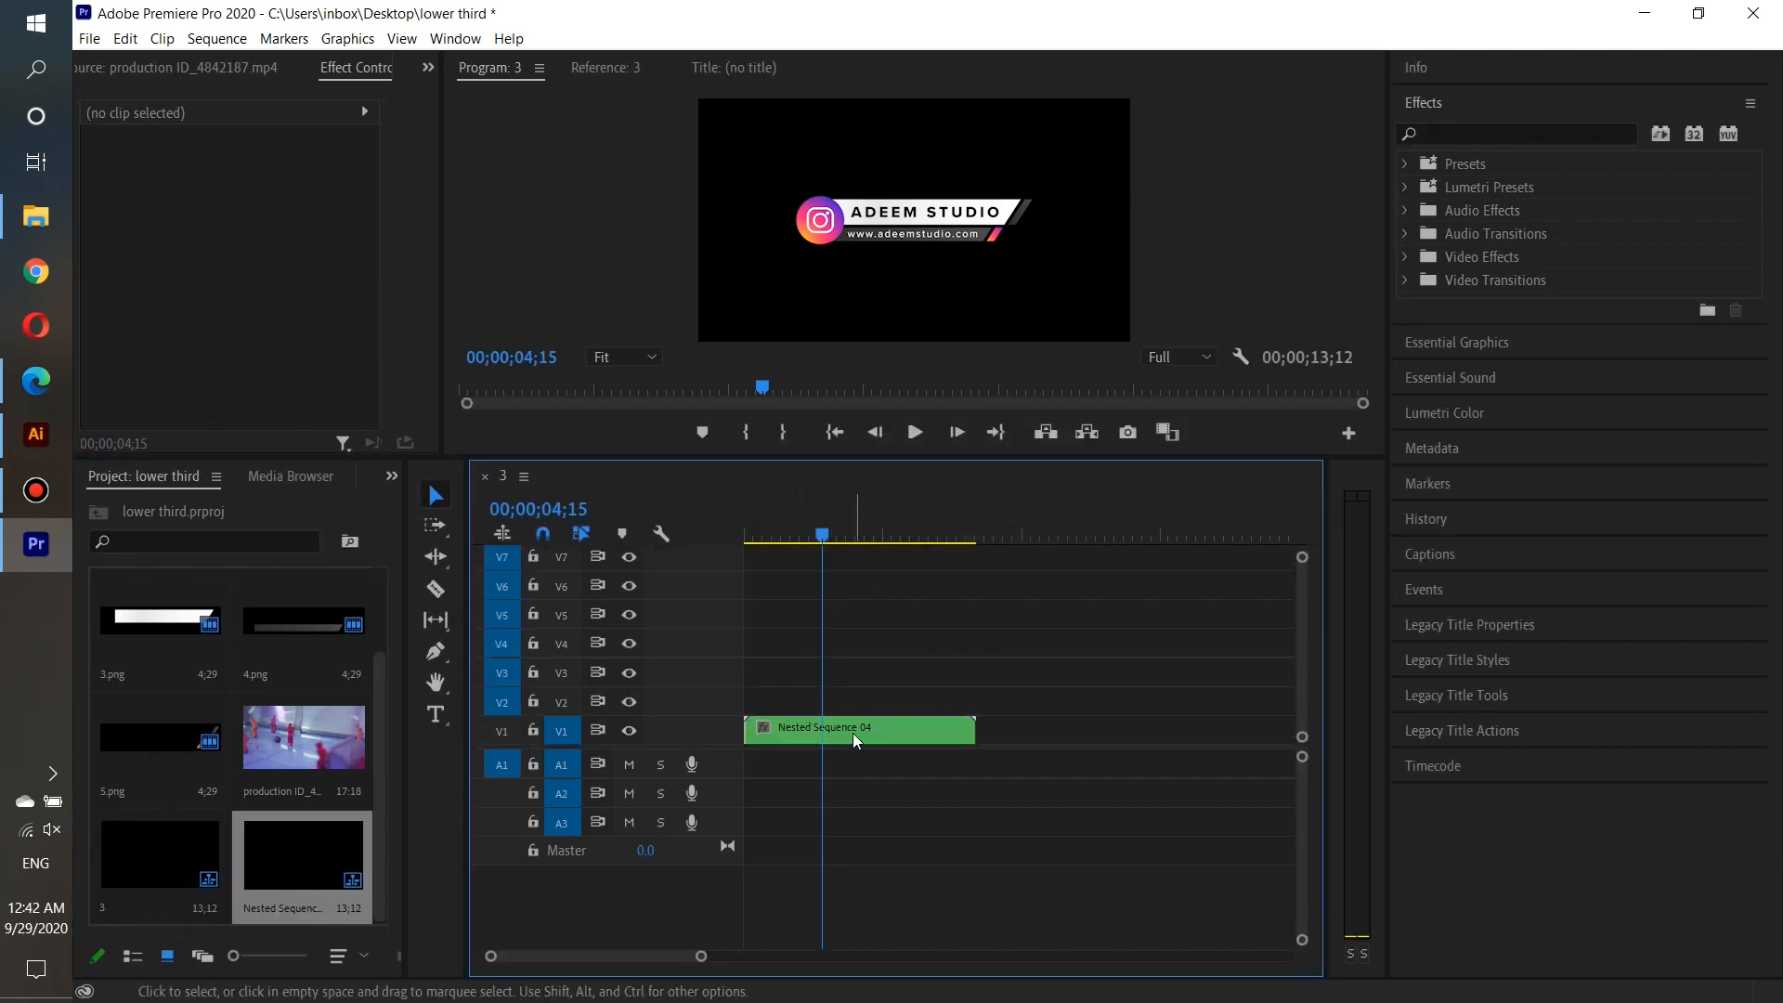
Step: Move the nested sequence up to V2 and place production ID_4842187.mp4 beneath it at the start of V1
{"action": "left_click_drag", "start_coordinate": [855, 741], "coordinate": [855, 712]}
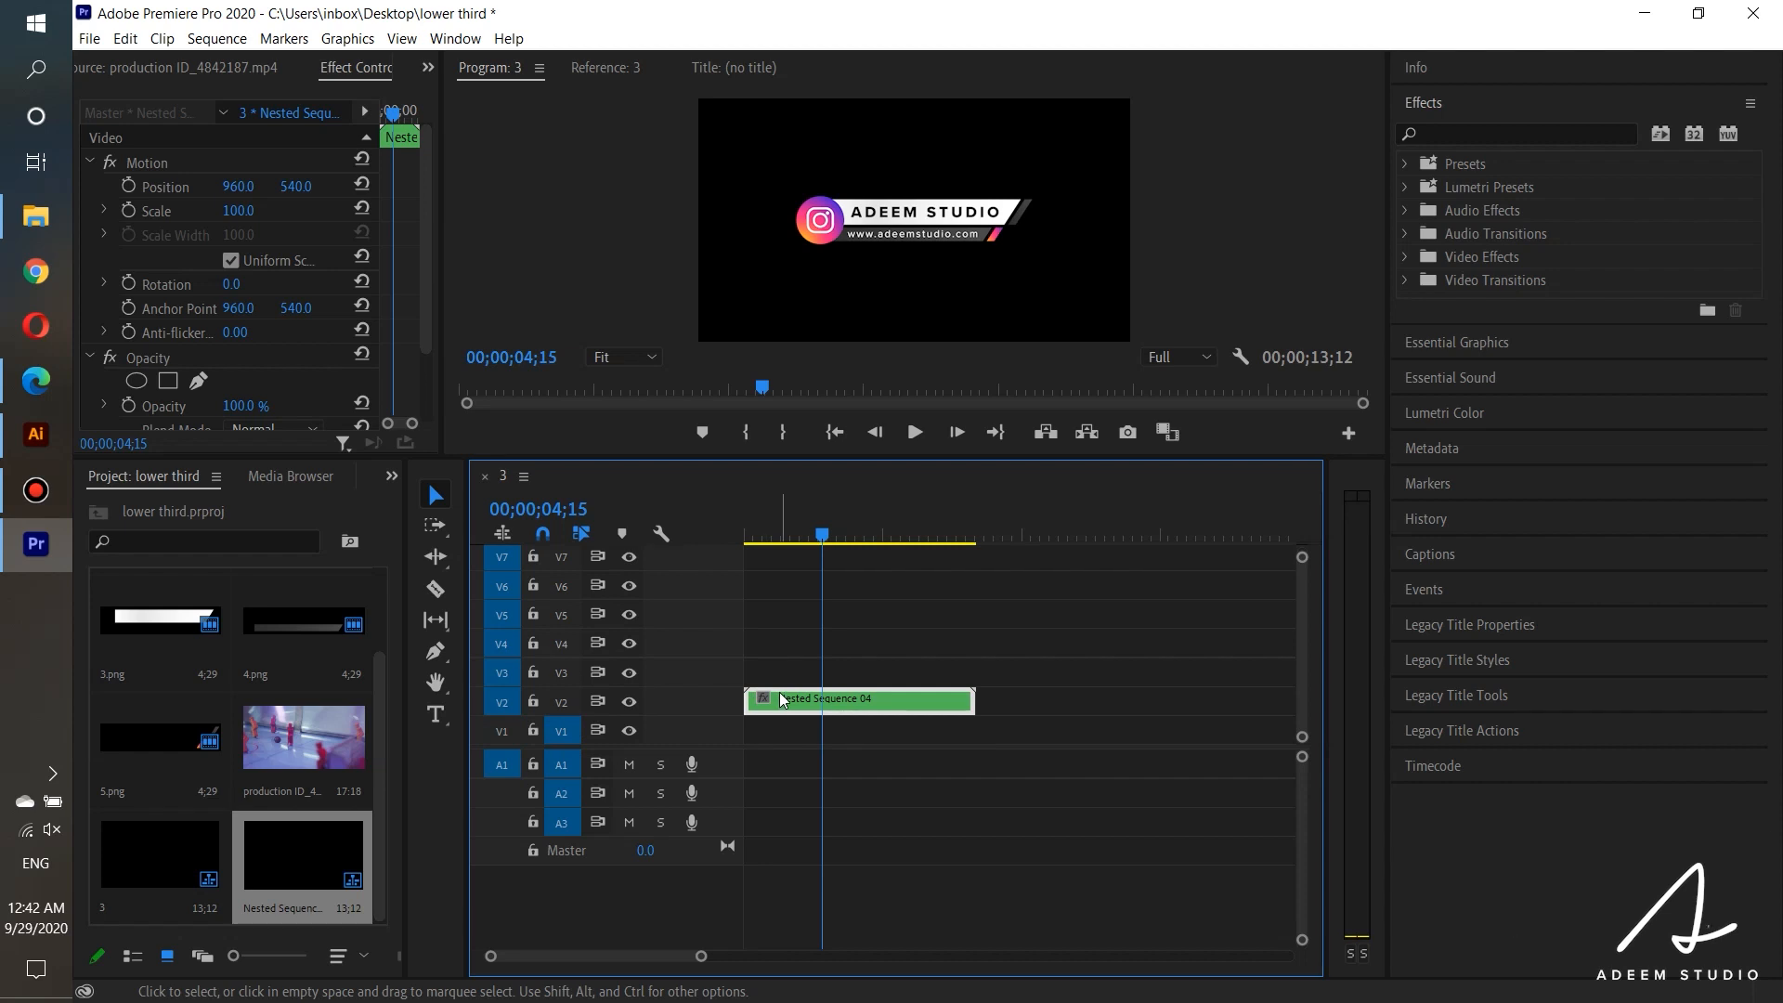
{"action": "left_click", "coordinate": [788, 739]}
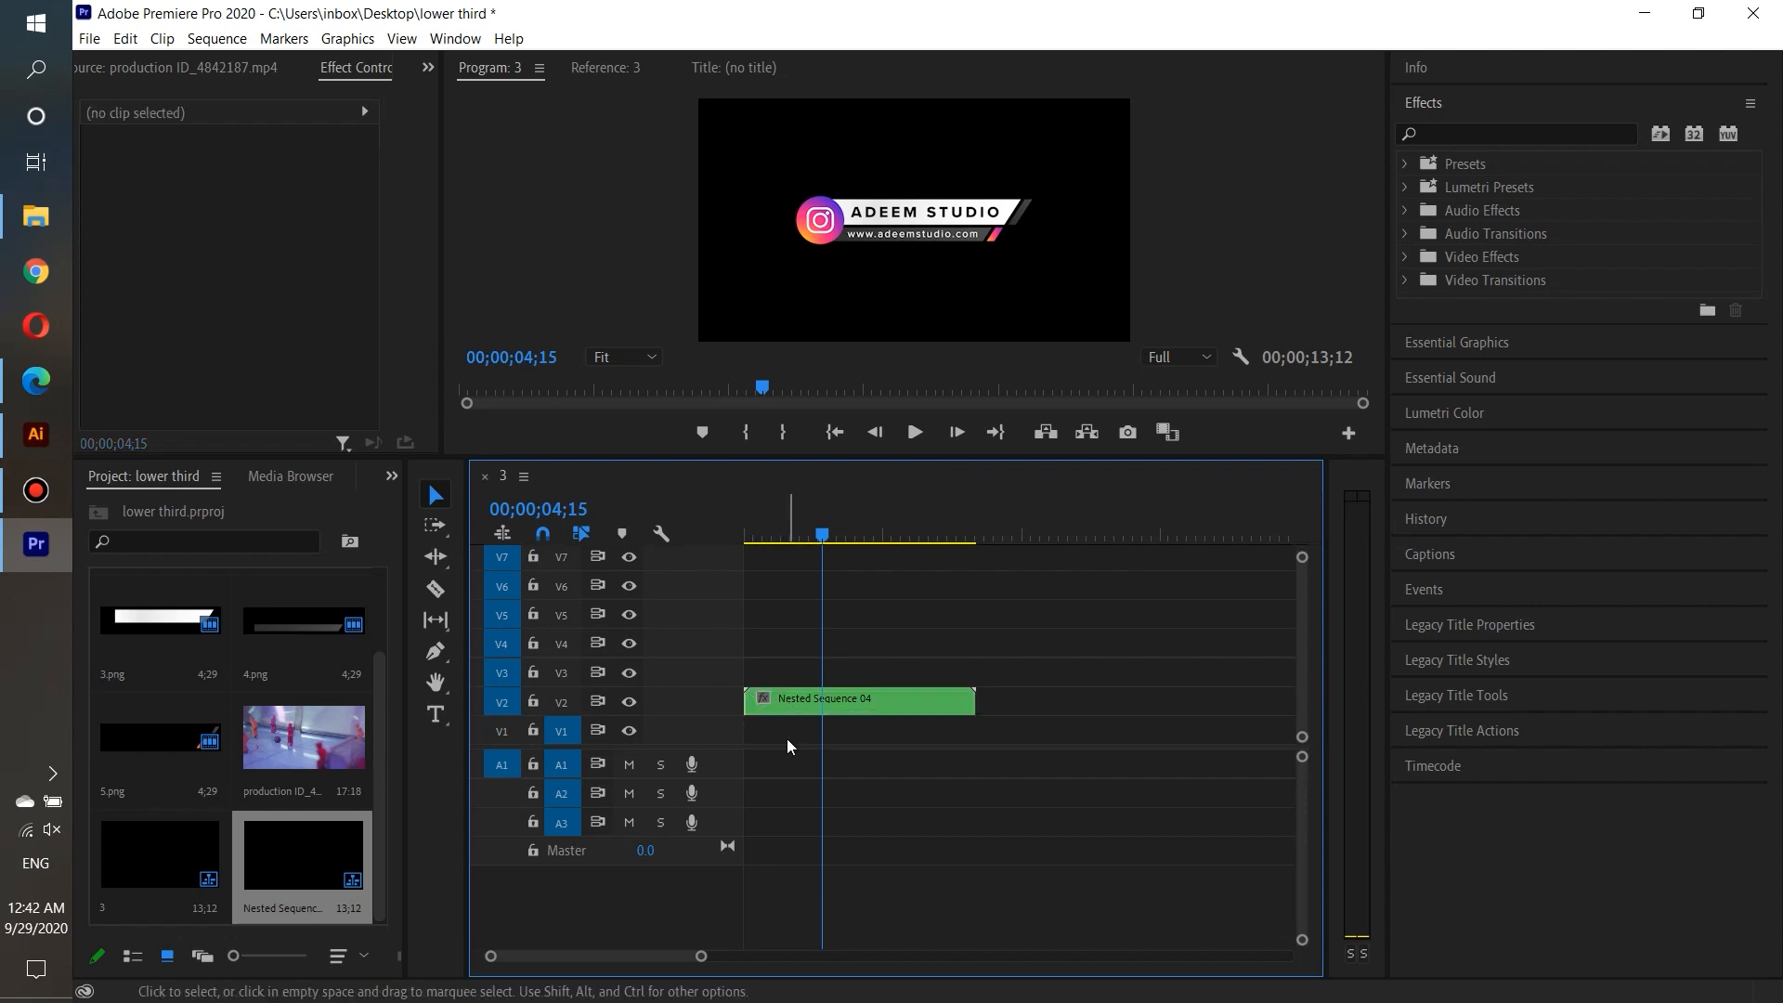
{"action": "double_click", "coordinate": [333, 754]}
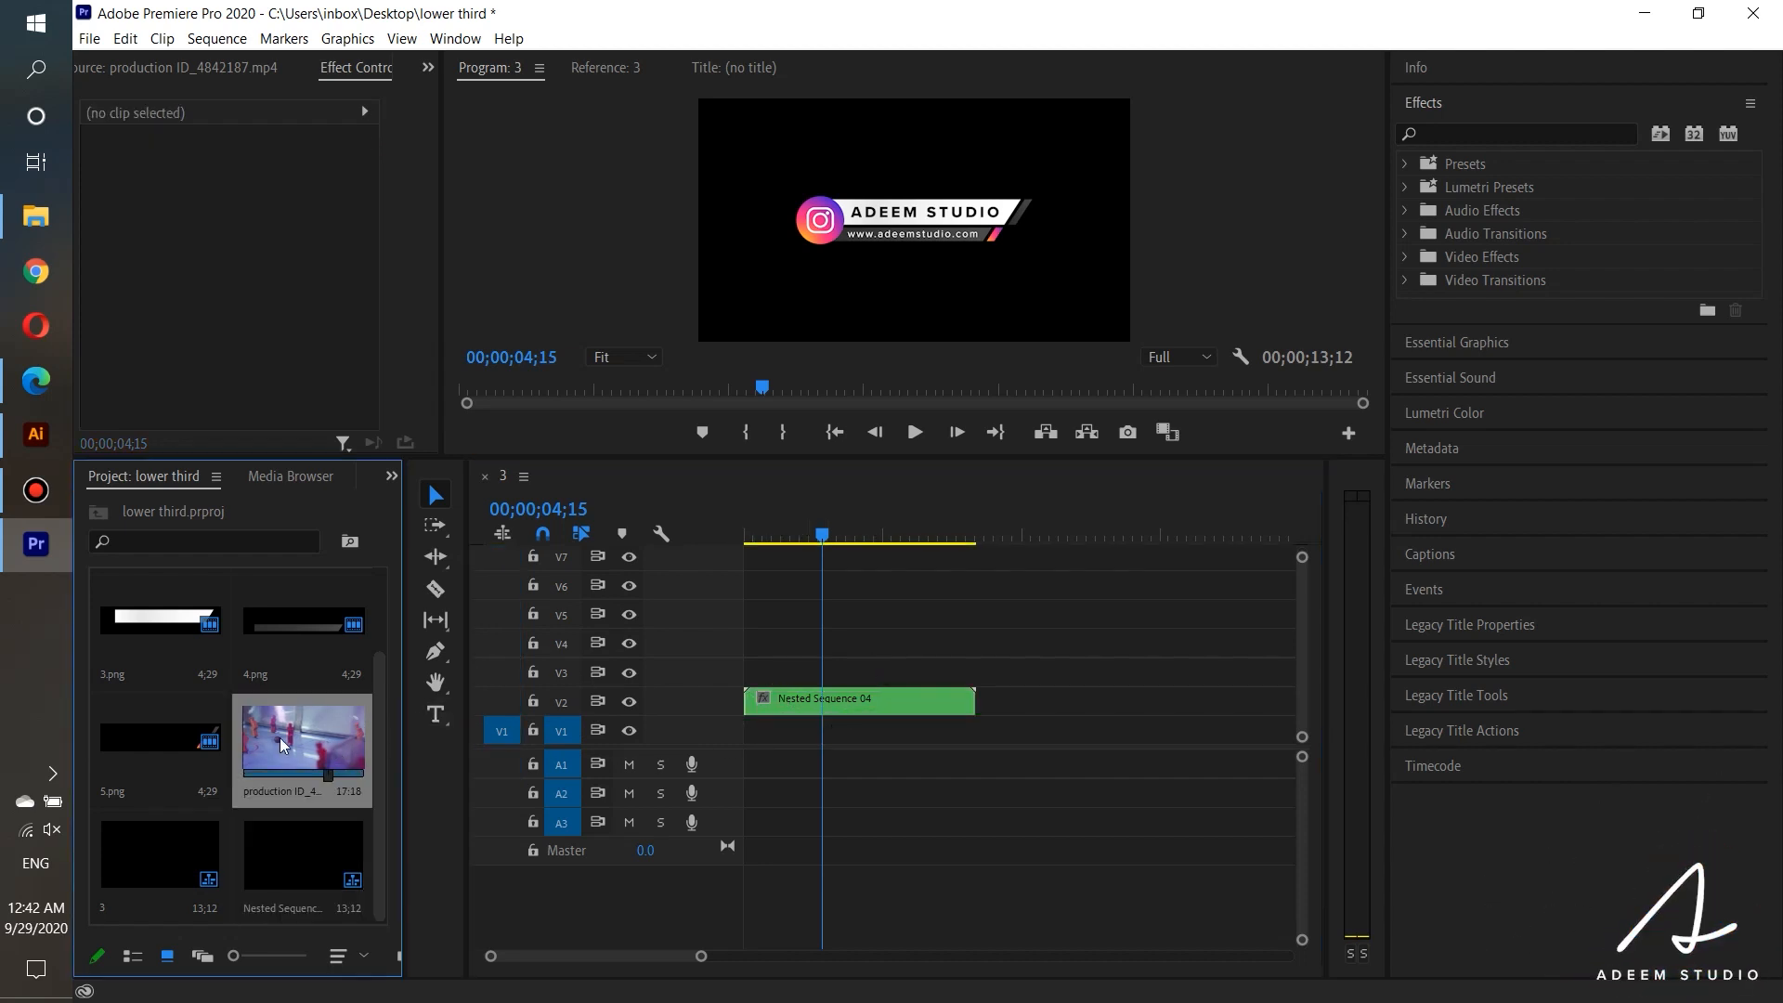
{"action": "left_click_drag", "start_coordinate": [282, 730], "coordinate": [748, 731]}
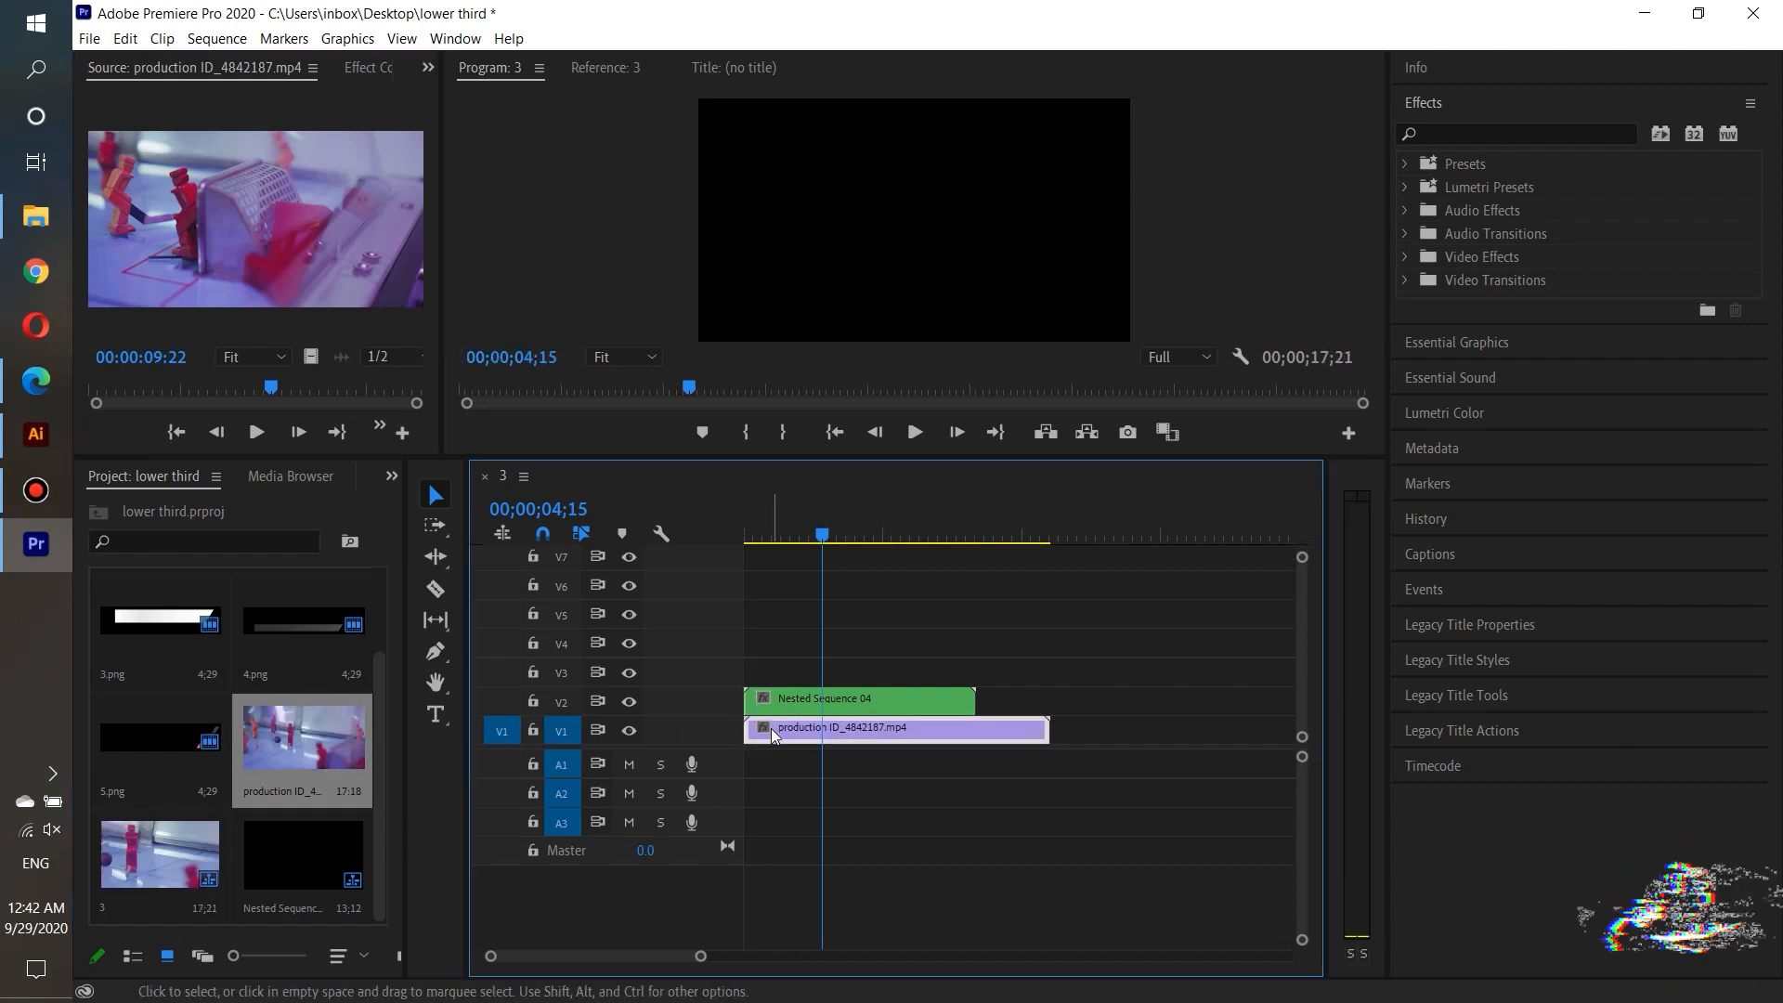
Step: Set the scale of the production ID_4842187.mp4 clip to 50
{"action": "left_click", "coordinate": [367, 68]}
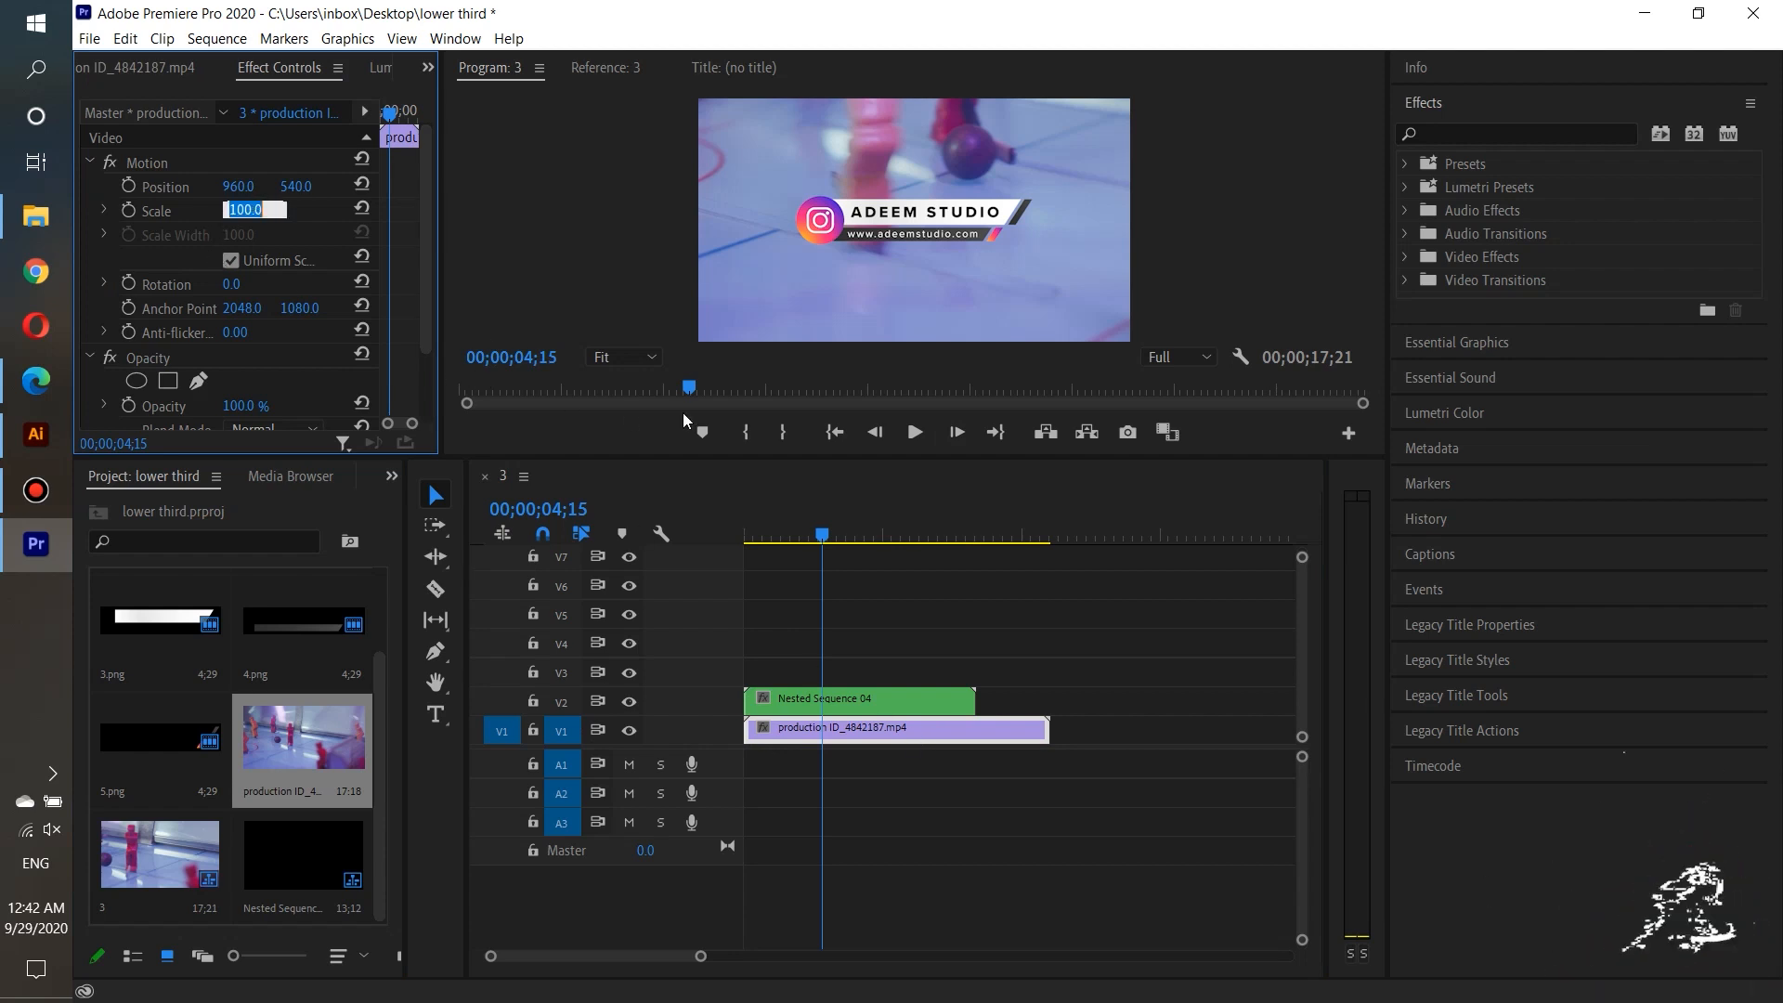
{"action": "type", "text": "50"}
{"action": "key", "text": "Return"}
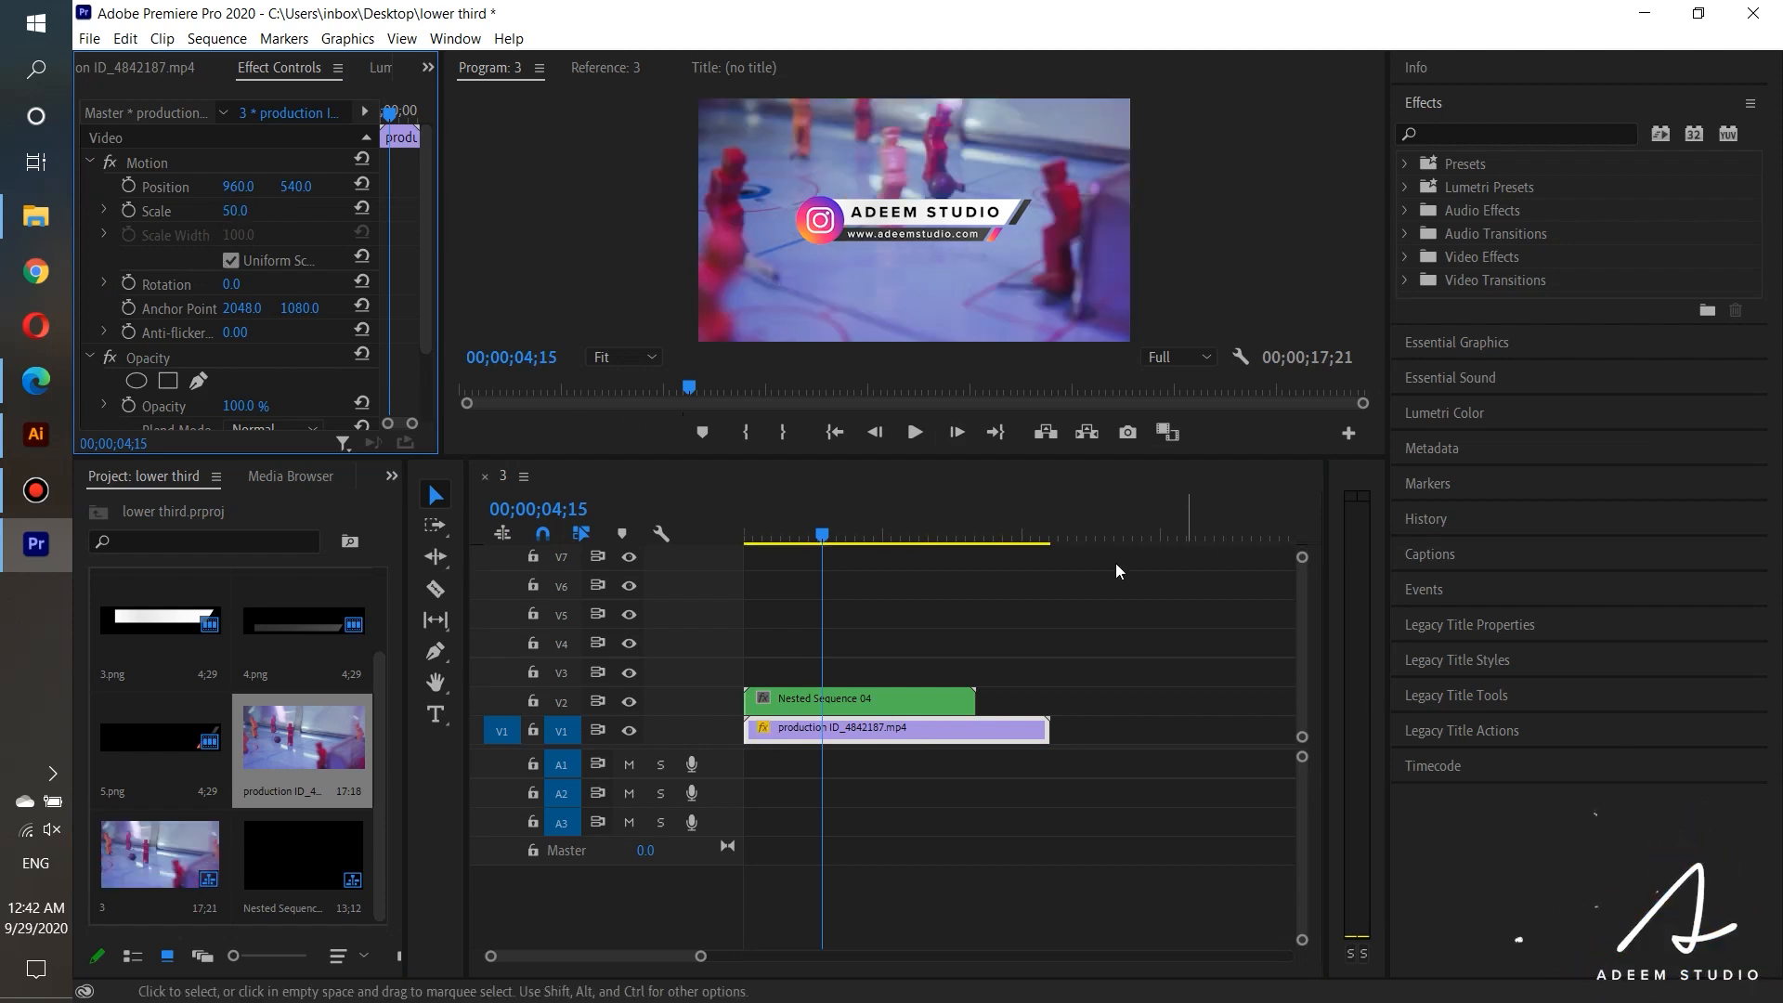
Step: Set the nested lower third's horizontal position to 555 and enlarge the program monitor
{"action": "left_click", "coordinate": [1055, 597]}
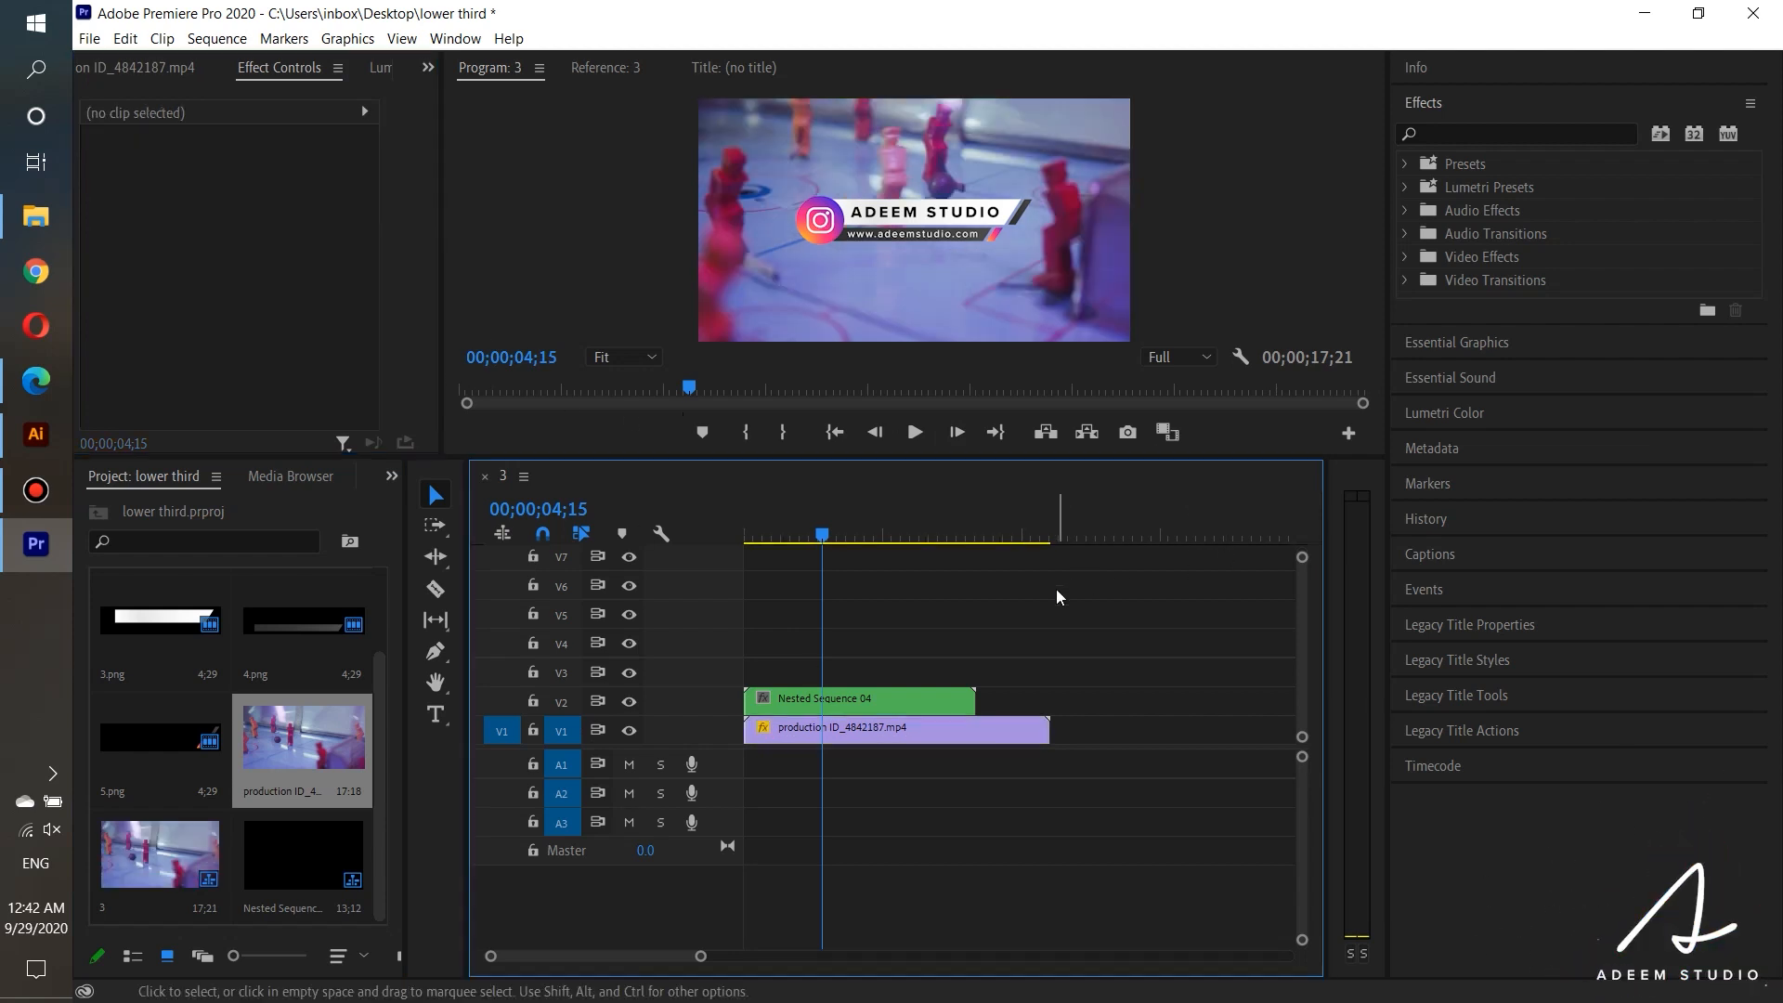
{"action": "left_click", "coordinate": [862, 709]}
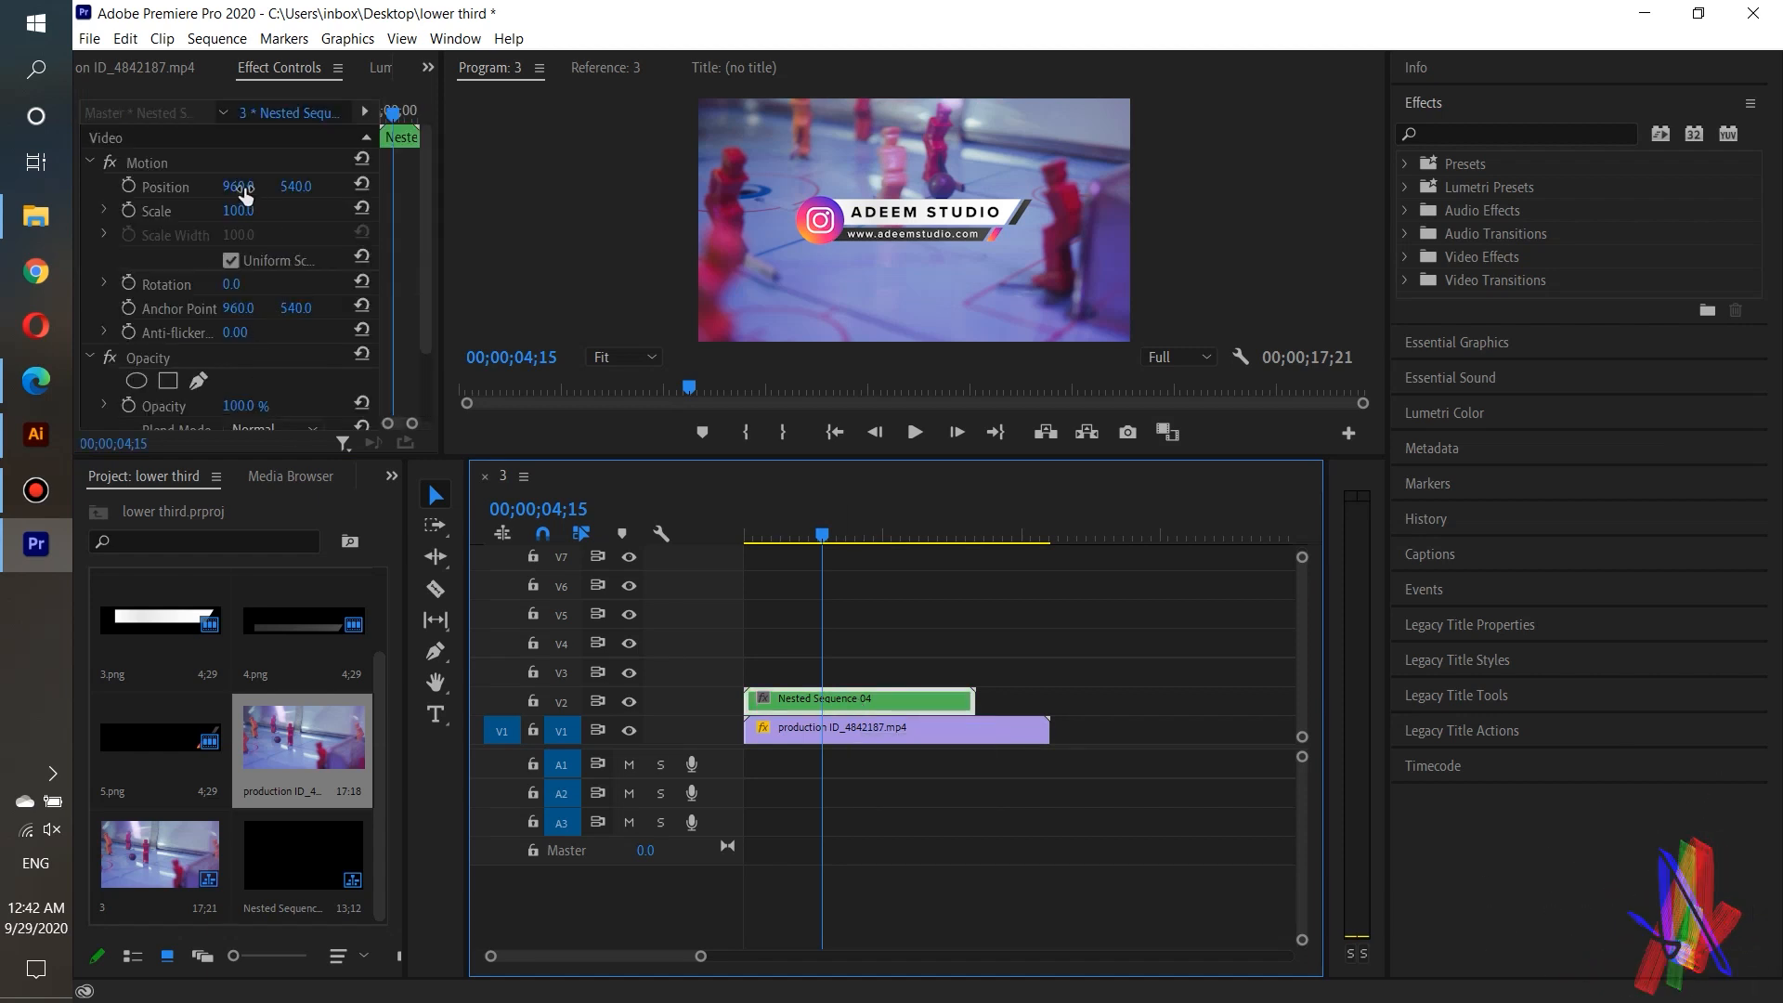
{"action": "left_click_drag", "start_coordinate": [244, 193], "coordinate": [293, 185]}
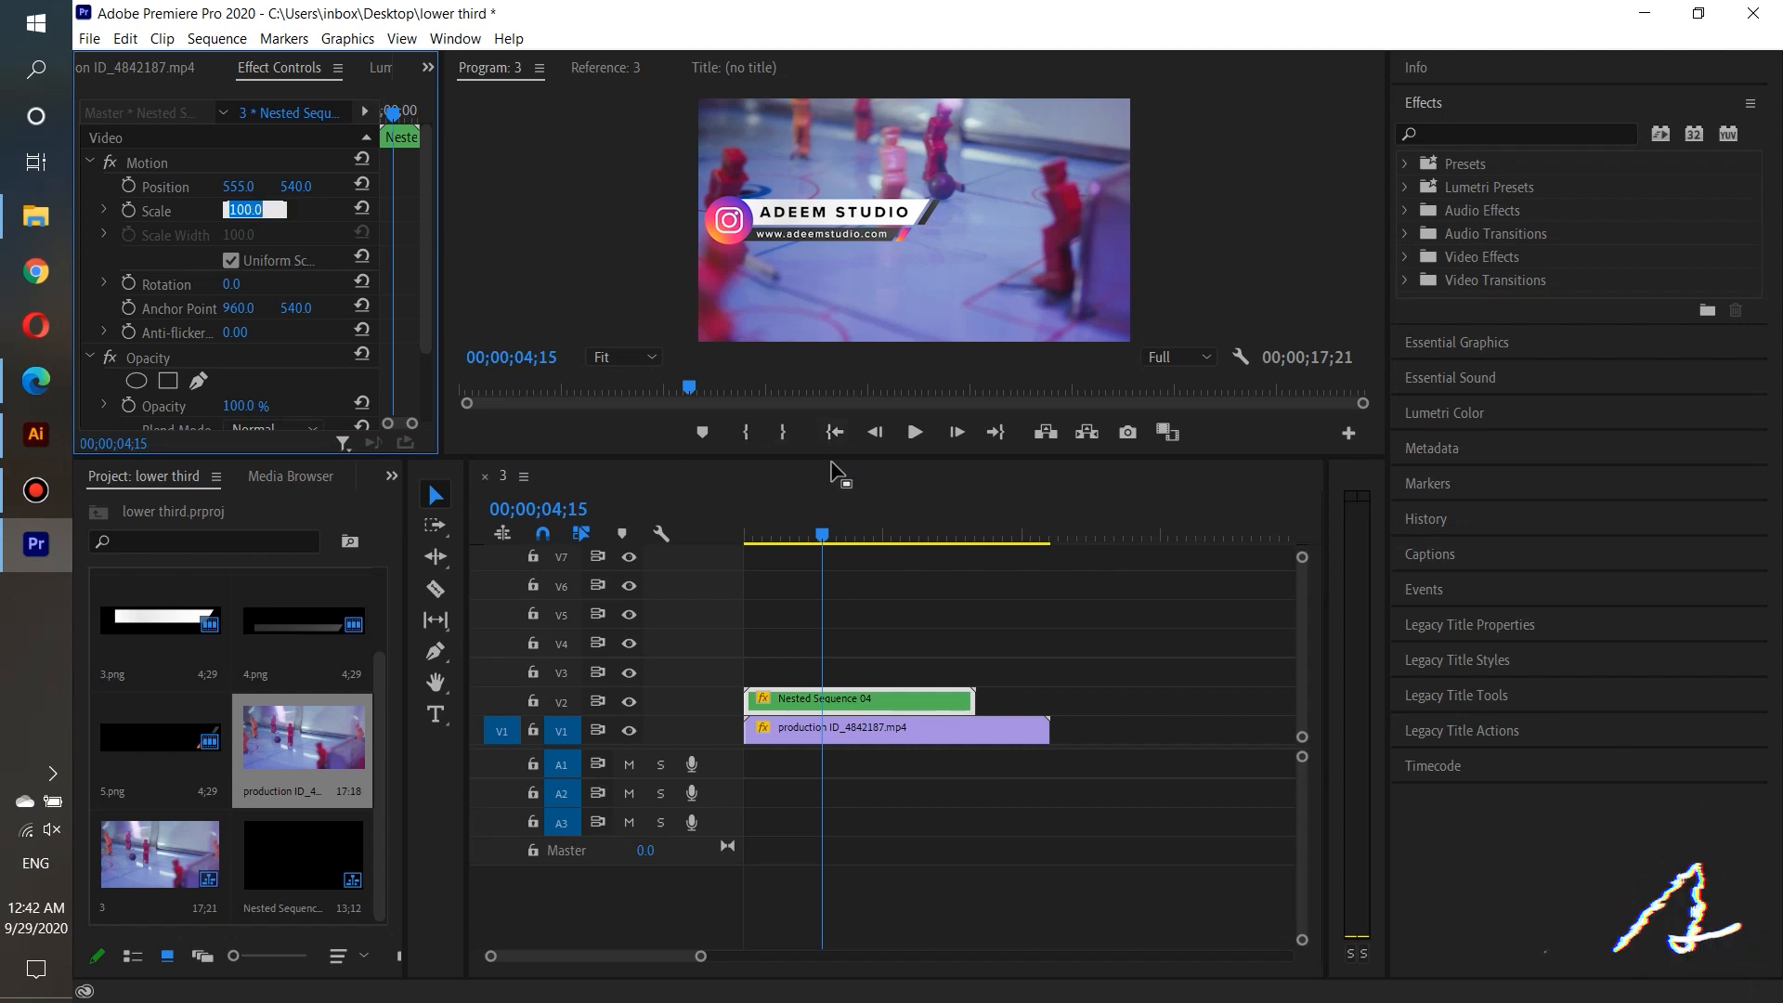
{"action": "left_click", "coordinate": [829, 469]}
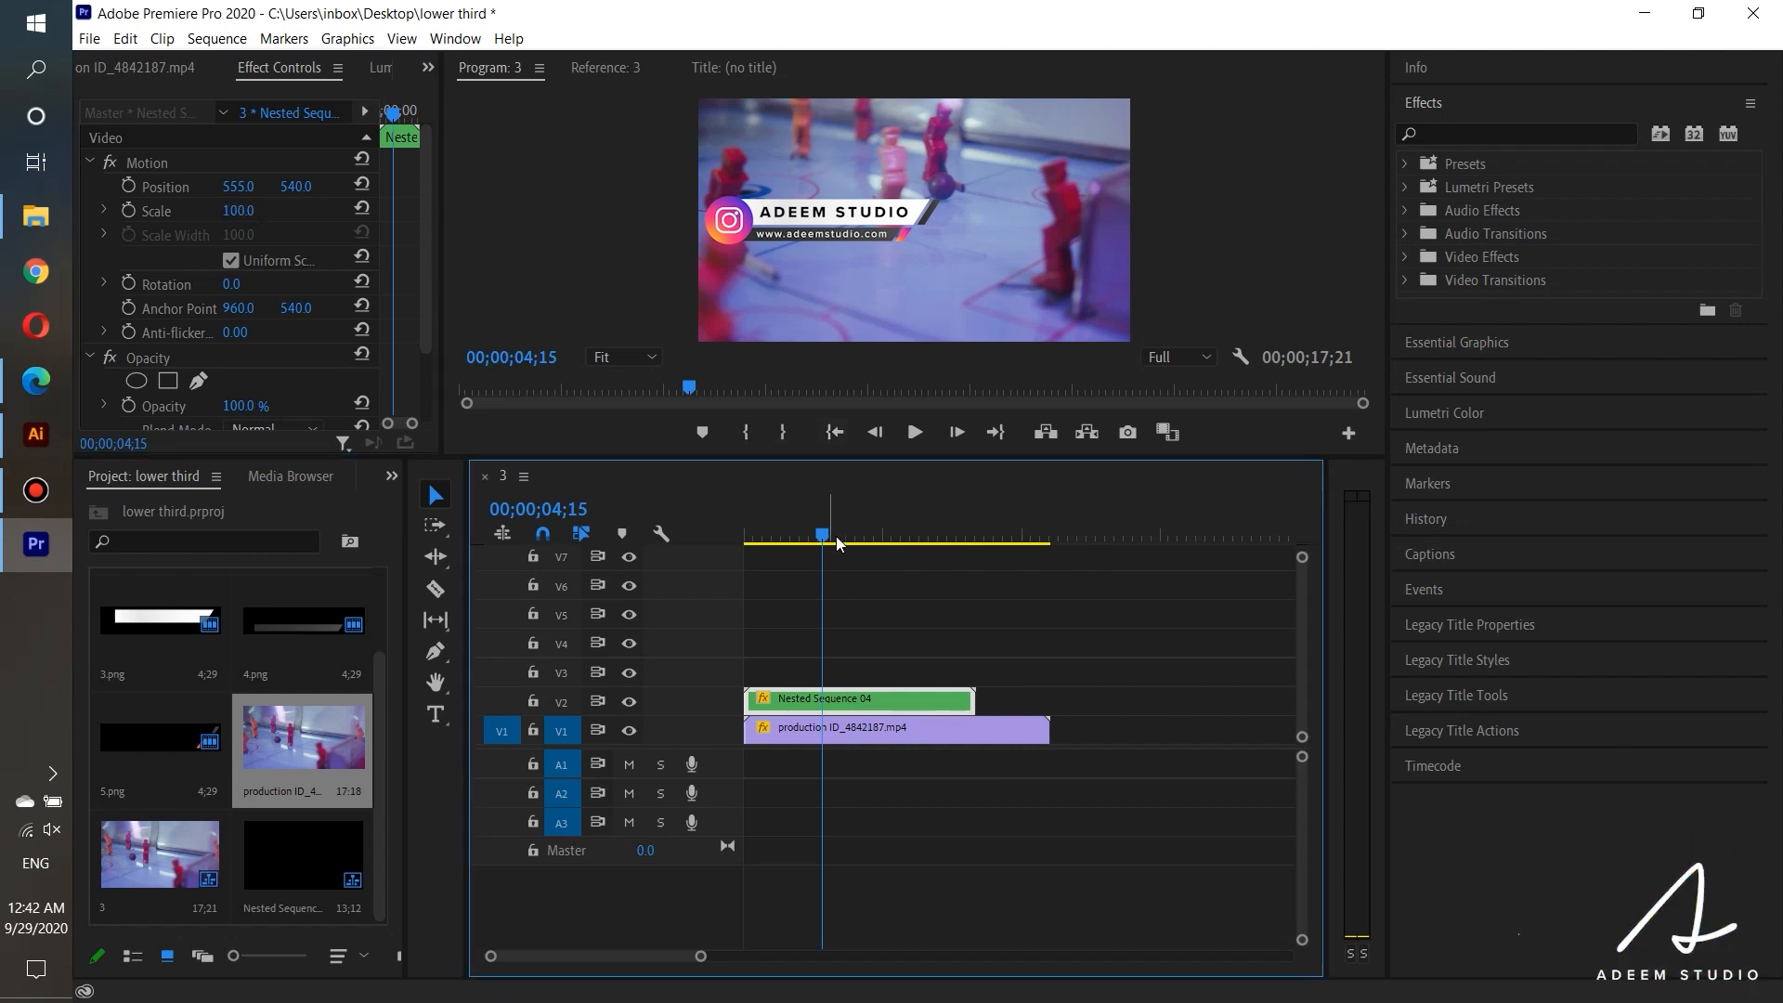
{"action": "left_click_drag", "start_coordinate": [837, 458], "coordinate": [837, 612]}
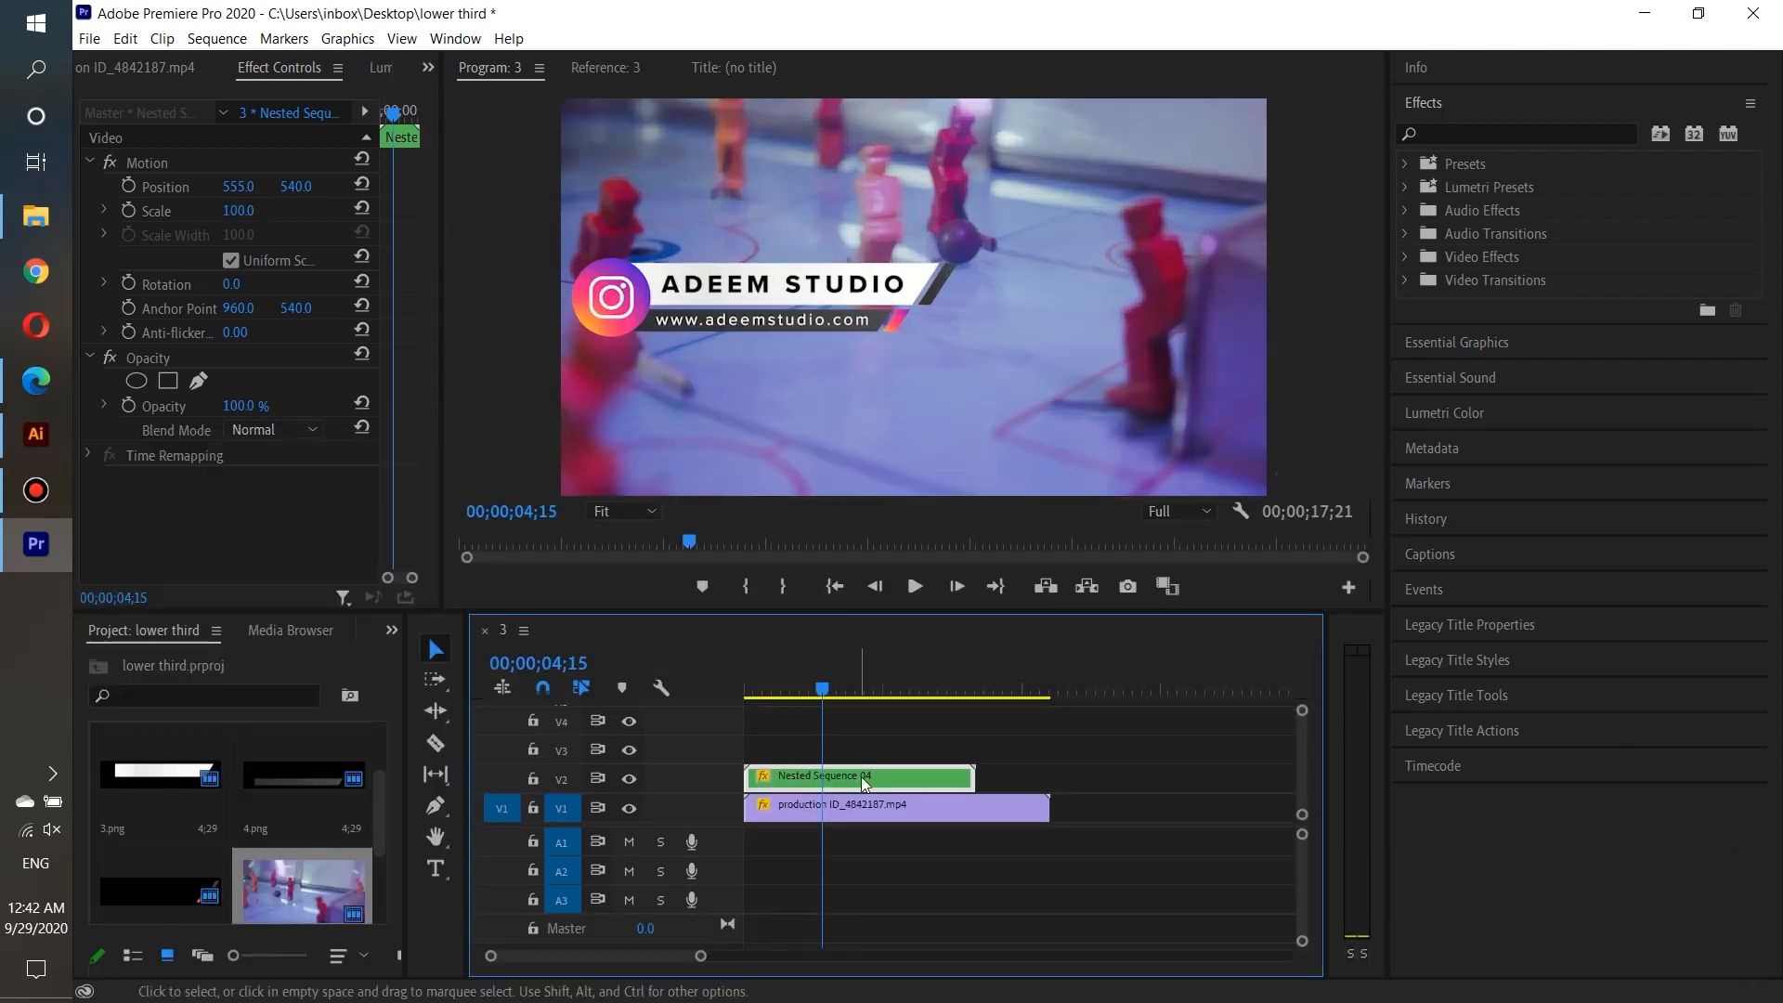
Step: Set the nested lower third's scale to 55 and its position to 323, 986, in the frame's lower-left corner
{"action": "left_click", "coordinate": [869, 759]}
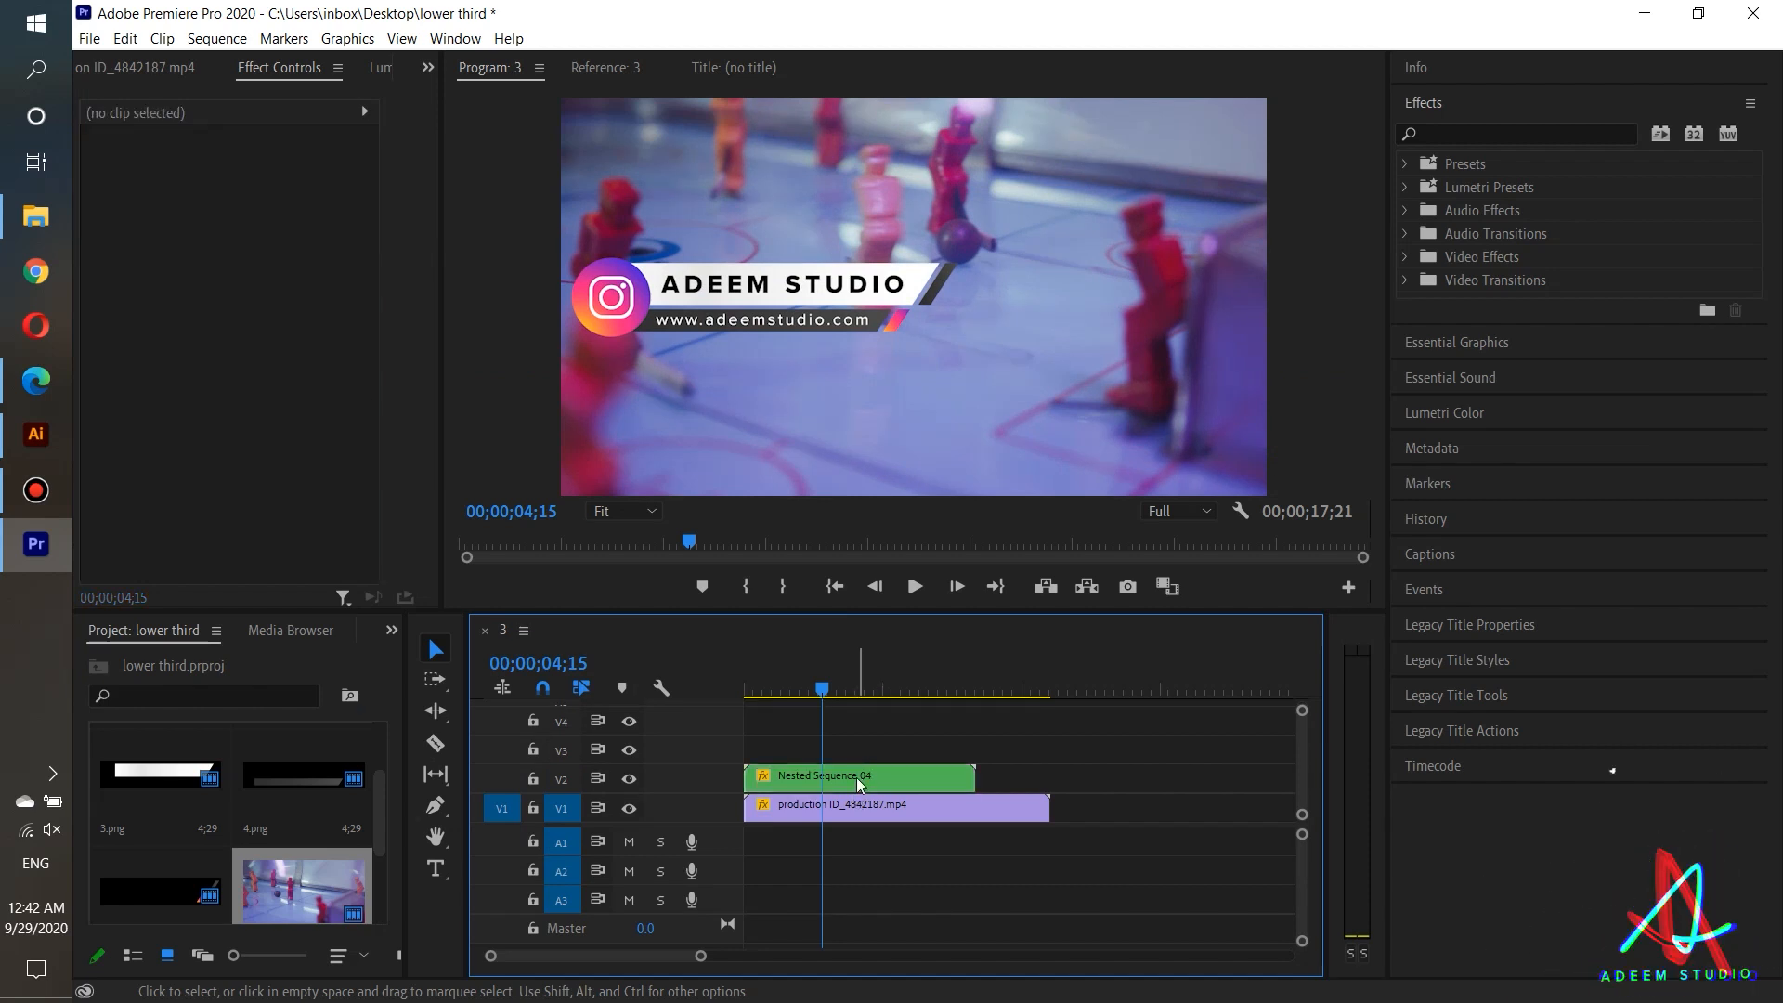
{"action": "left_click", "coordinate": [859, 785]}
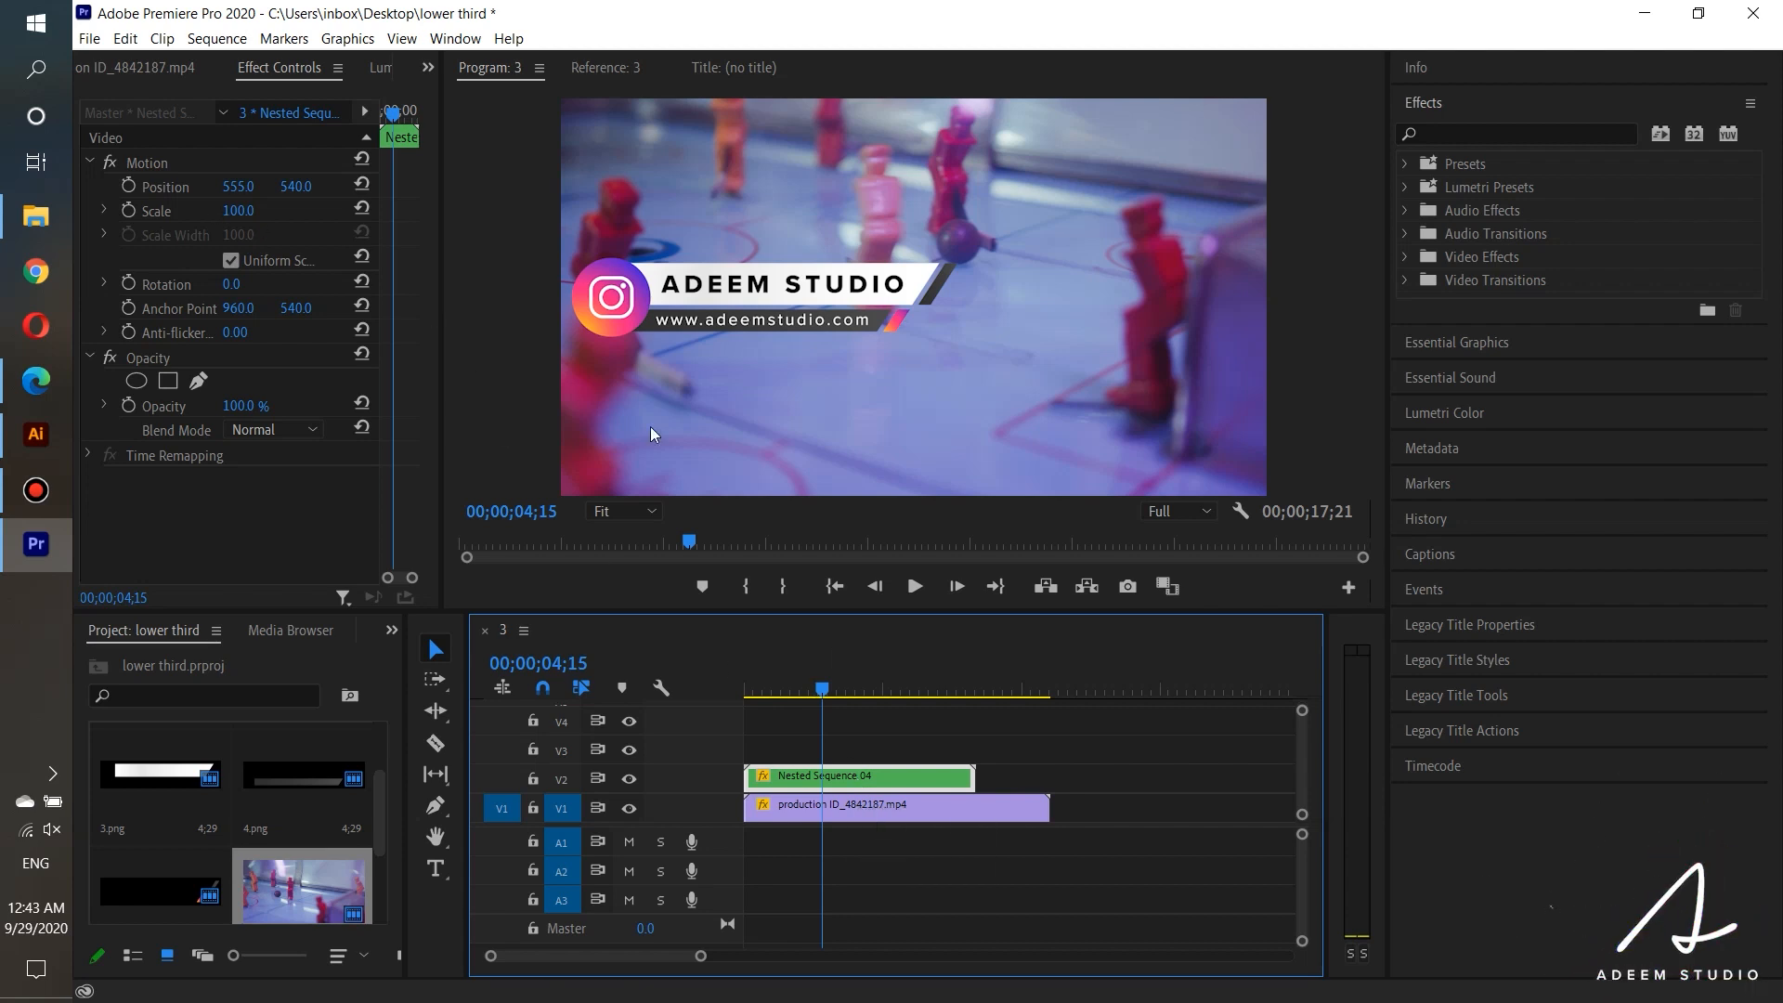
{"action": "mouse_move", "coordinate": [236, 210]}
{"action": "left_mouse_down"}
{"action": "mouse_move", "coordinate": [192, 211]}
{"action": "mouse_move", "coordinate": [256, 213]}
{"action": "left_mouse_up"}
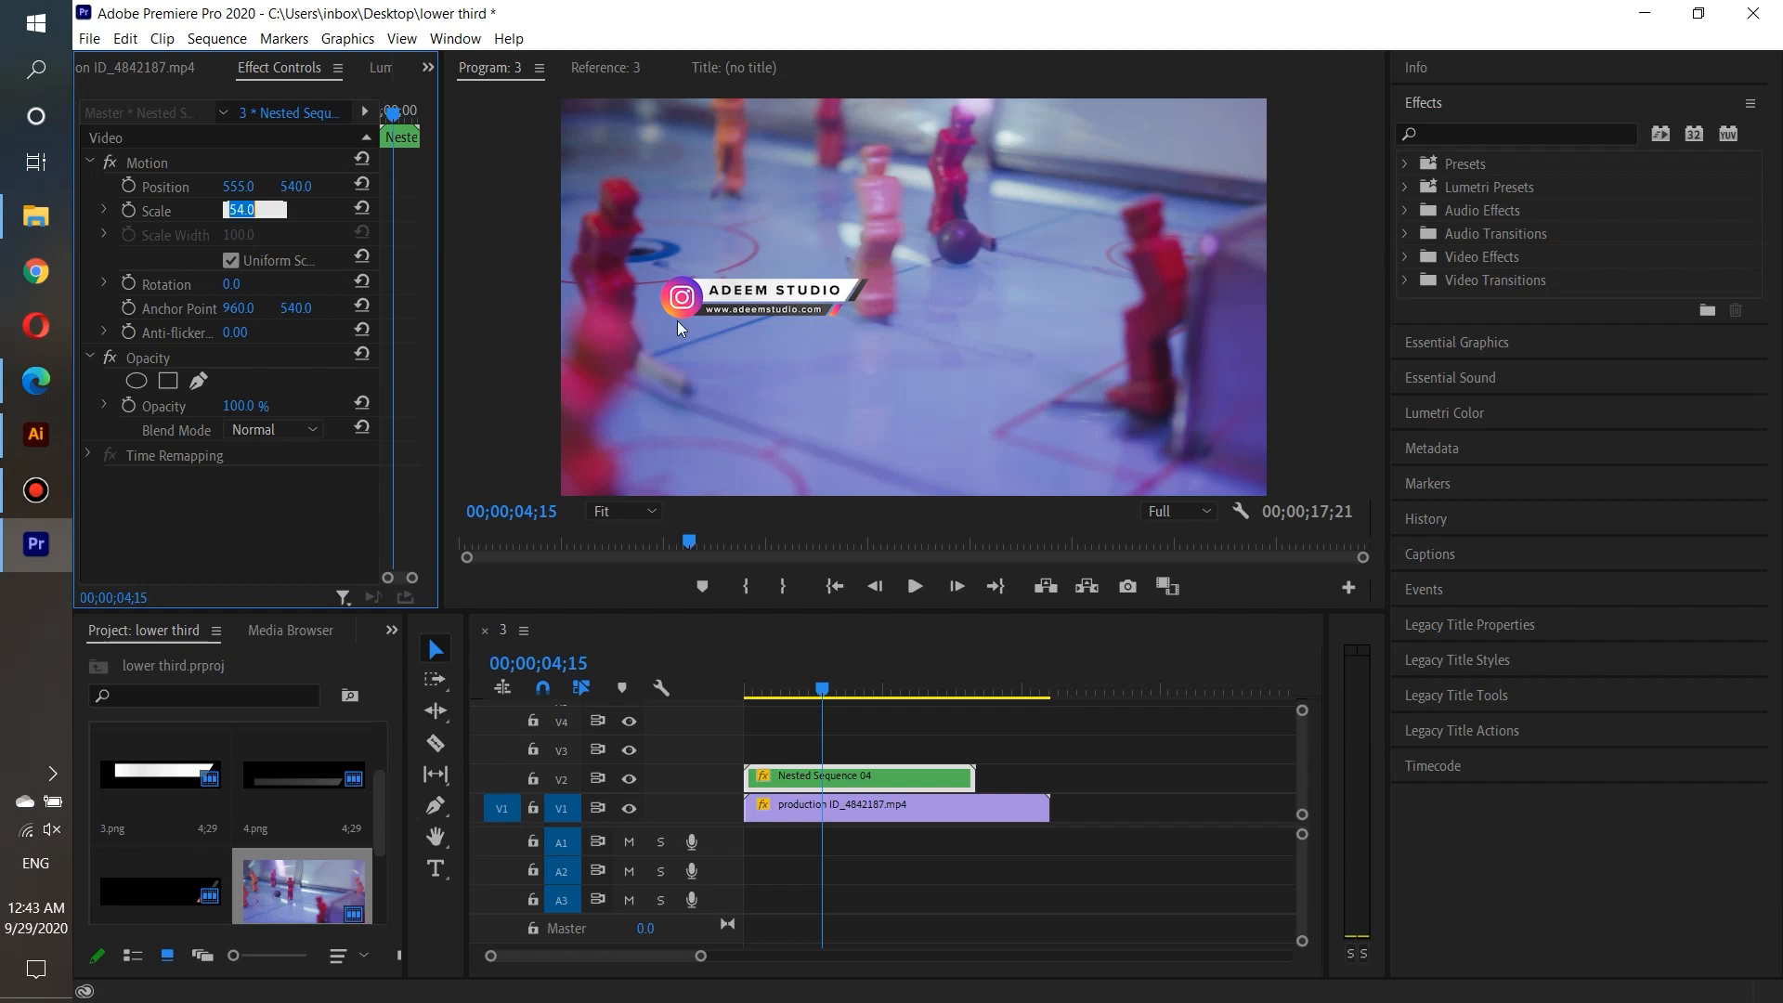
{"action": "type", "text": "50"}
{"action": "key", "text": "Return"}
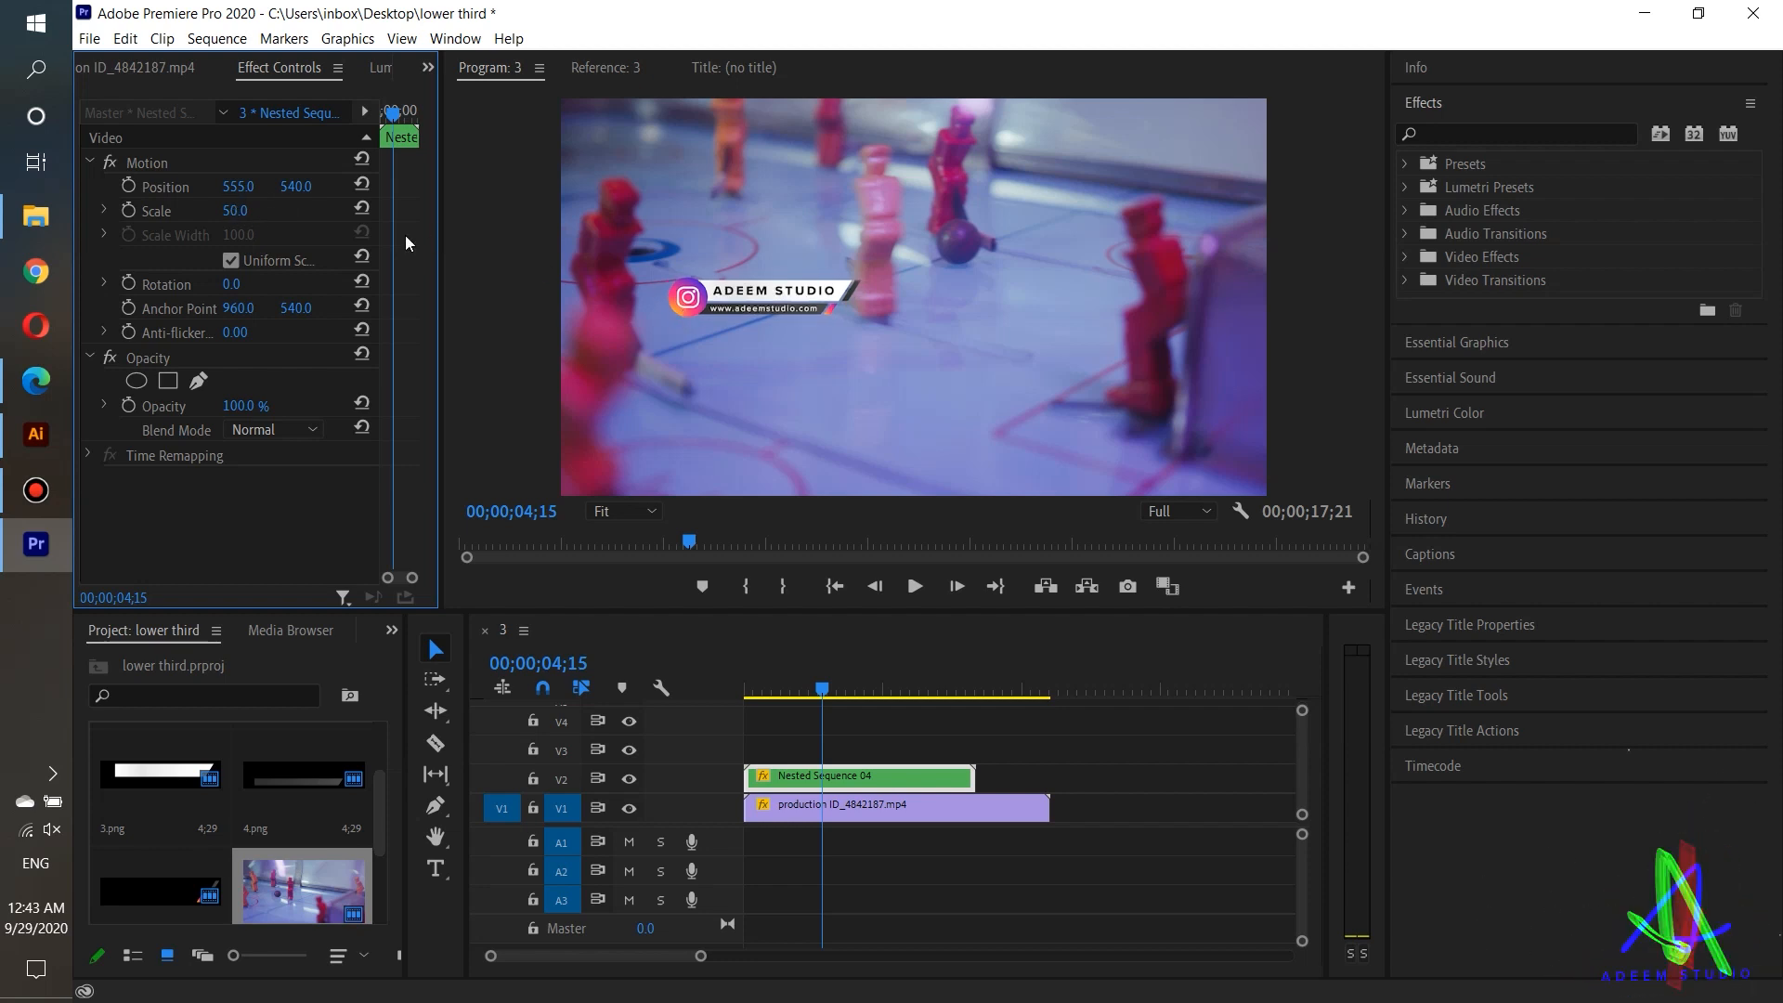
{"action": "type", "text": "5"}
{"action": "key", "text": "Return"}
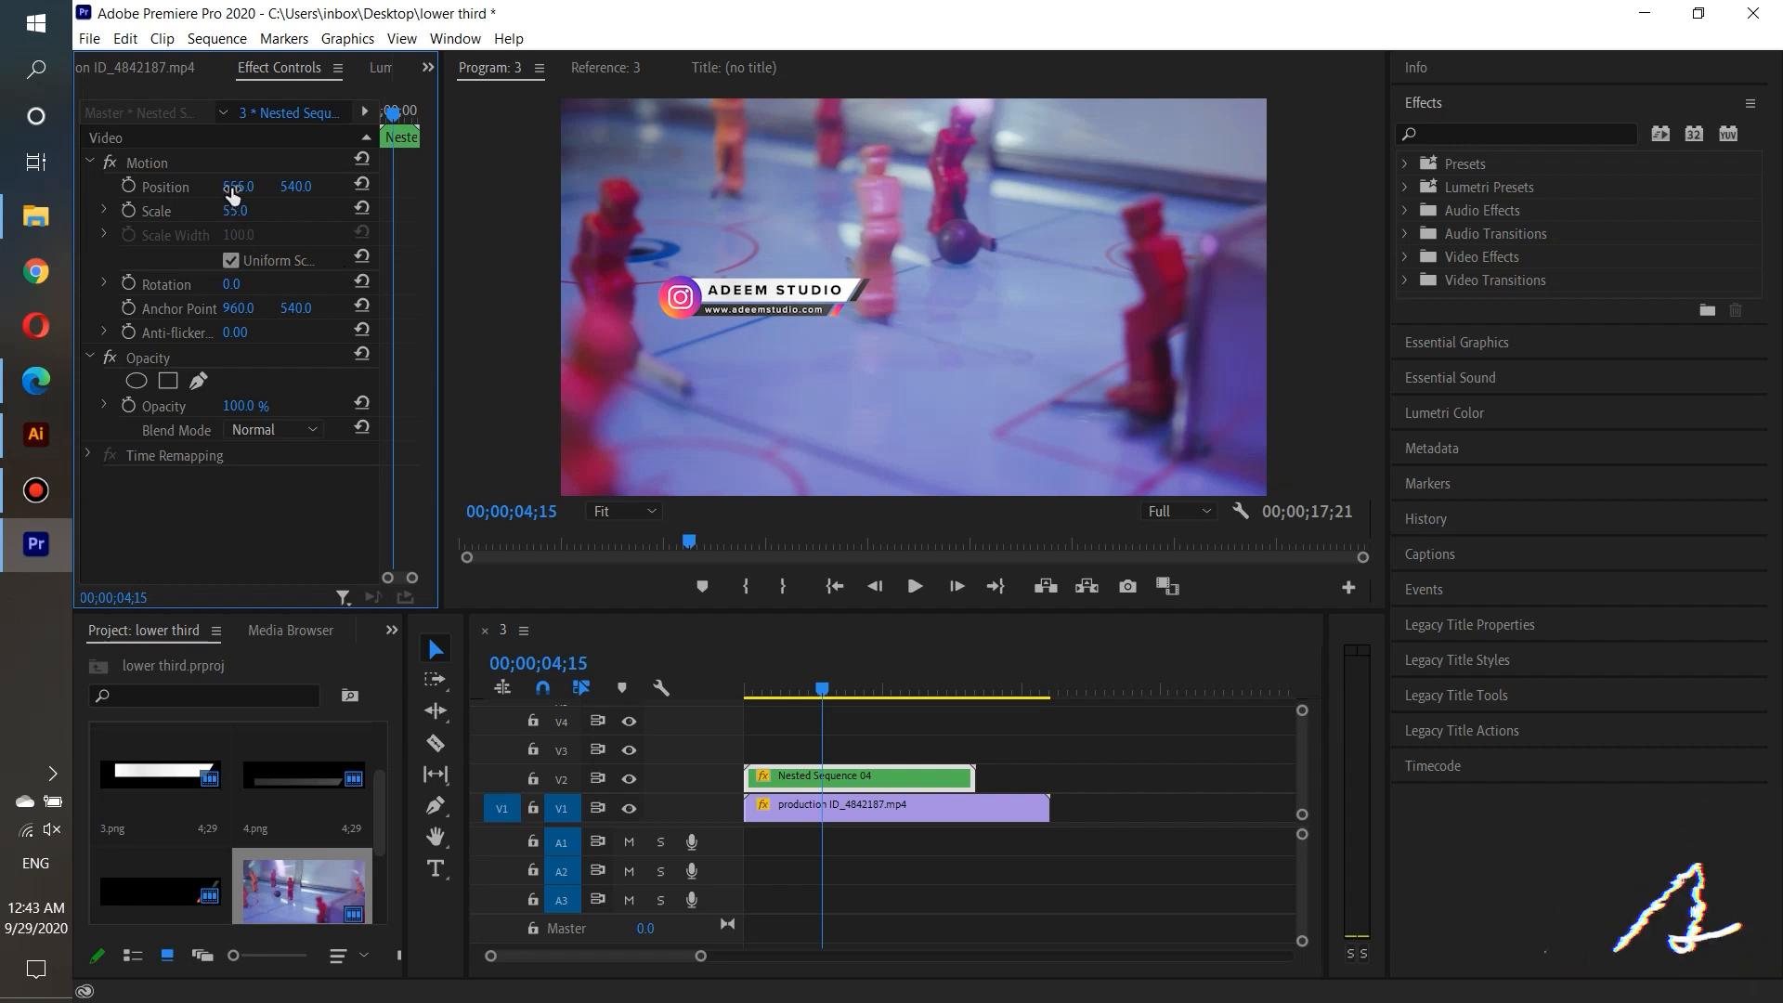
{"action": "left_click_drag", "start_coordinate": [232, 190], "coordinate": [17, 190]}
{"action": "left_click_drag", "start_coordinate": [296, 185], "coordinate": [710, 186]}
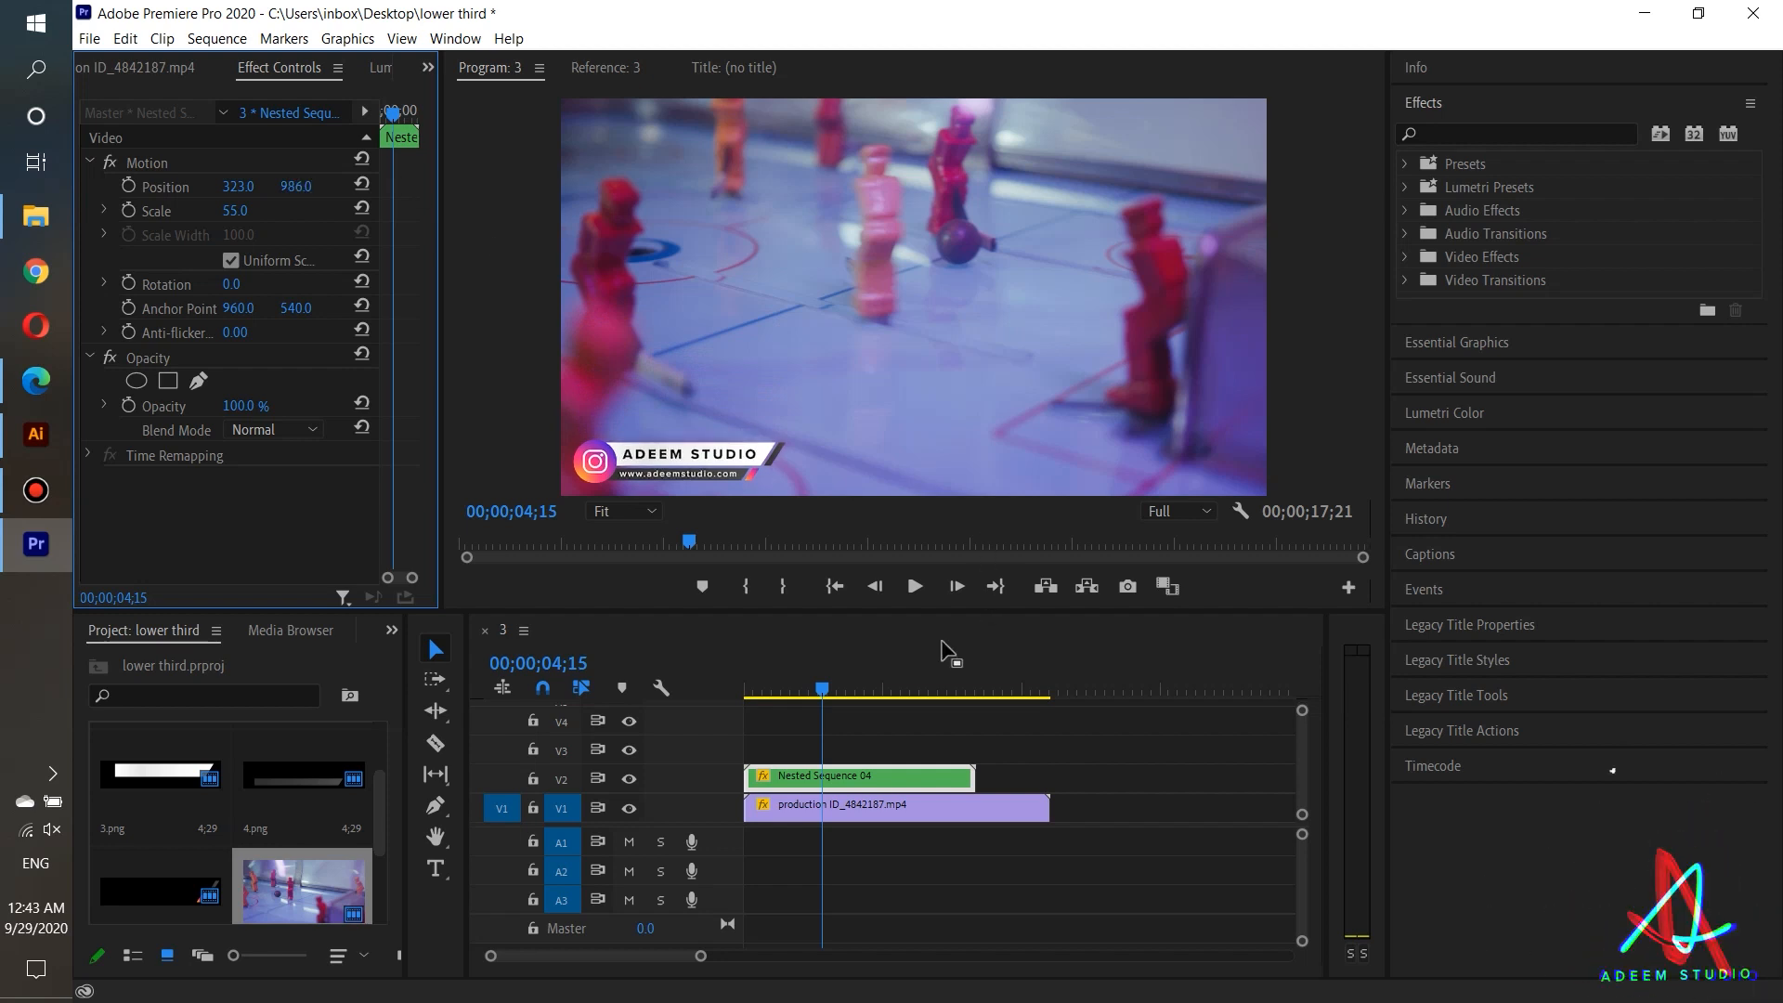
Step: Shift the nested sequence on V2 to start at about 00;00;00;28 and play the timeline from the beginning
{"action": "left_click_drag", "start_coordinate": [823, 689], "coordinate": [710, 692]}
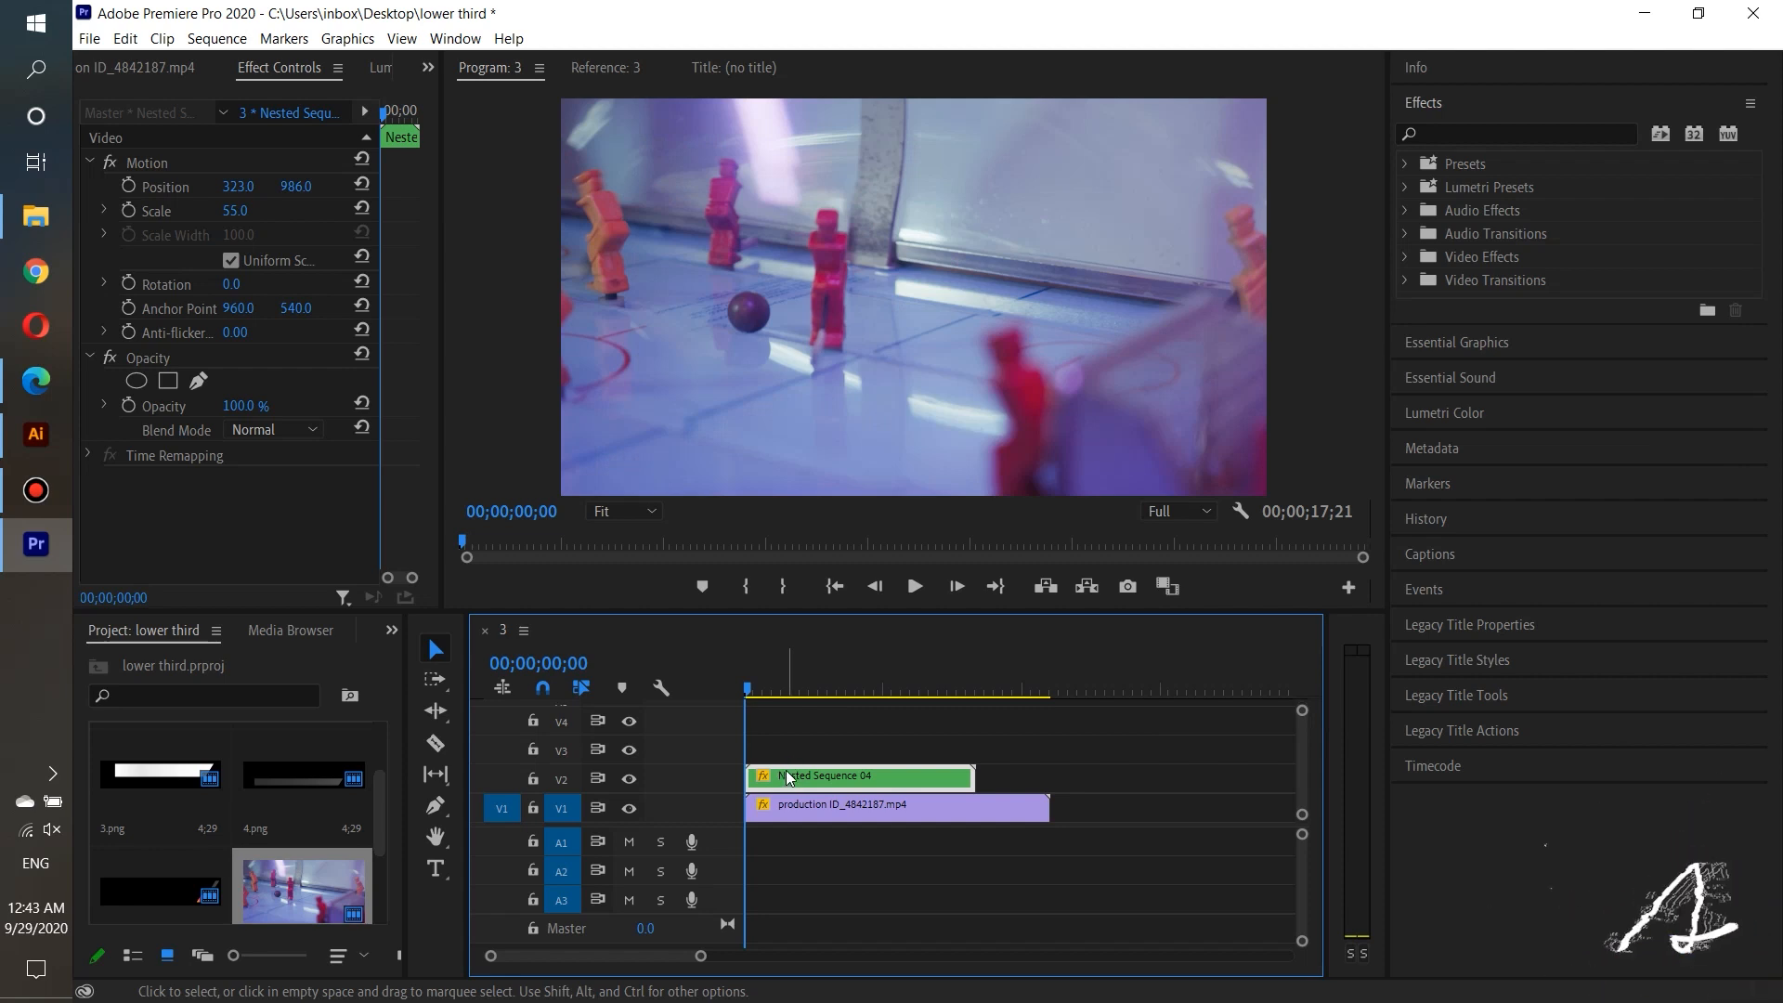
{"action": "left_click_drag", "start_coordinate": [789, 778], "coordinate": [803, 779]}
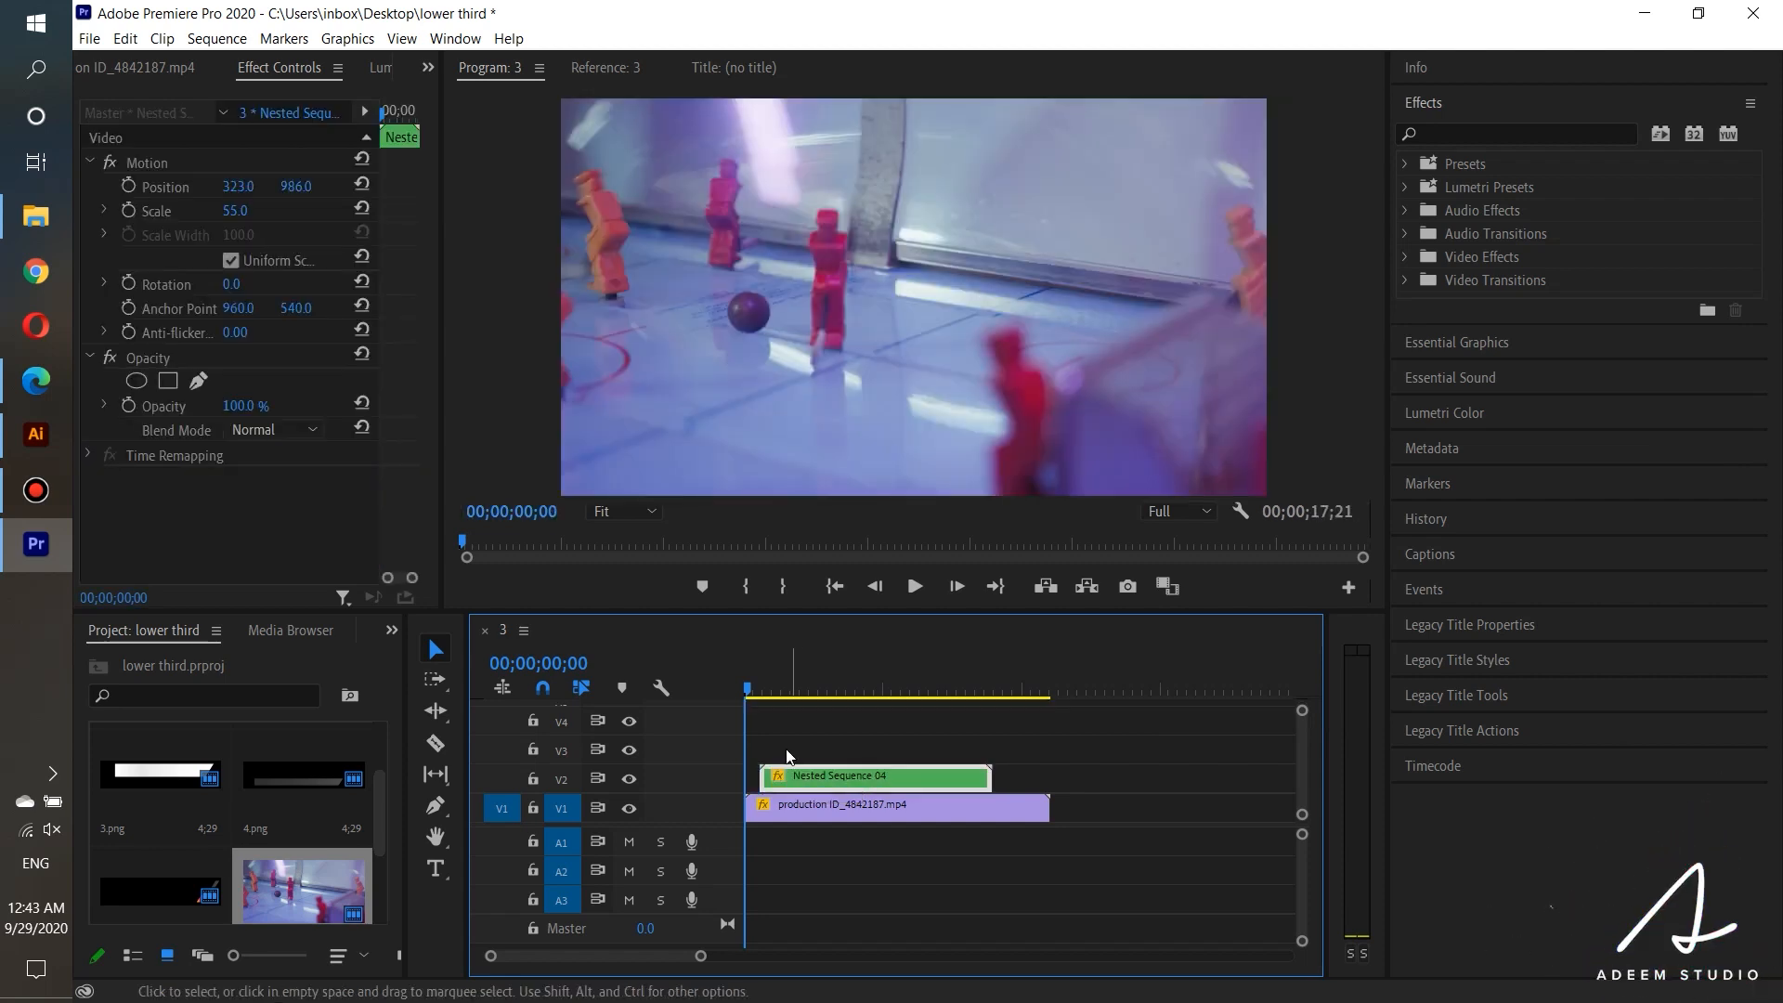
{"action": "left_click", "coordinate": [915, 588]}
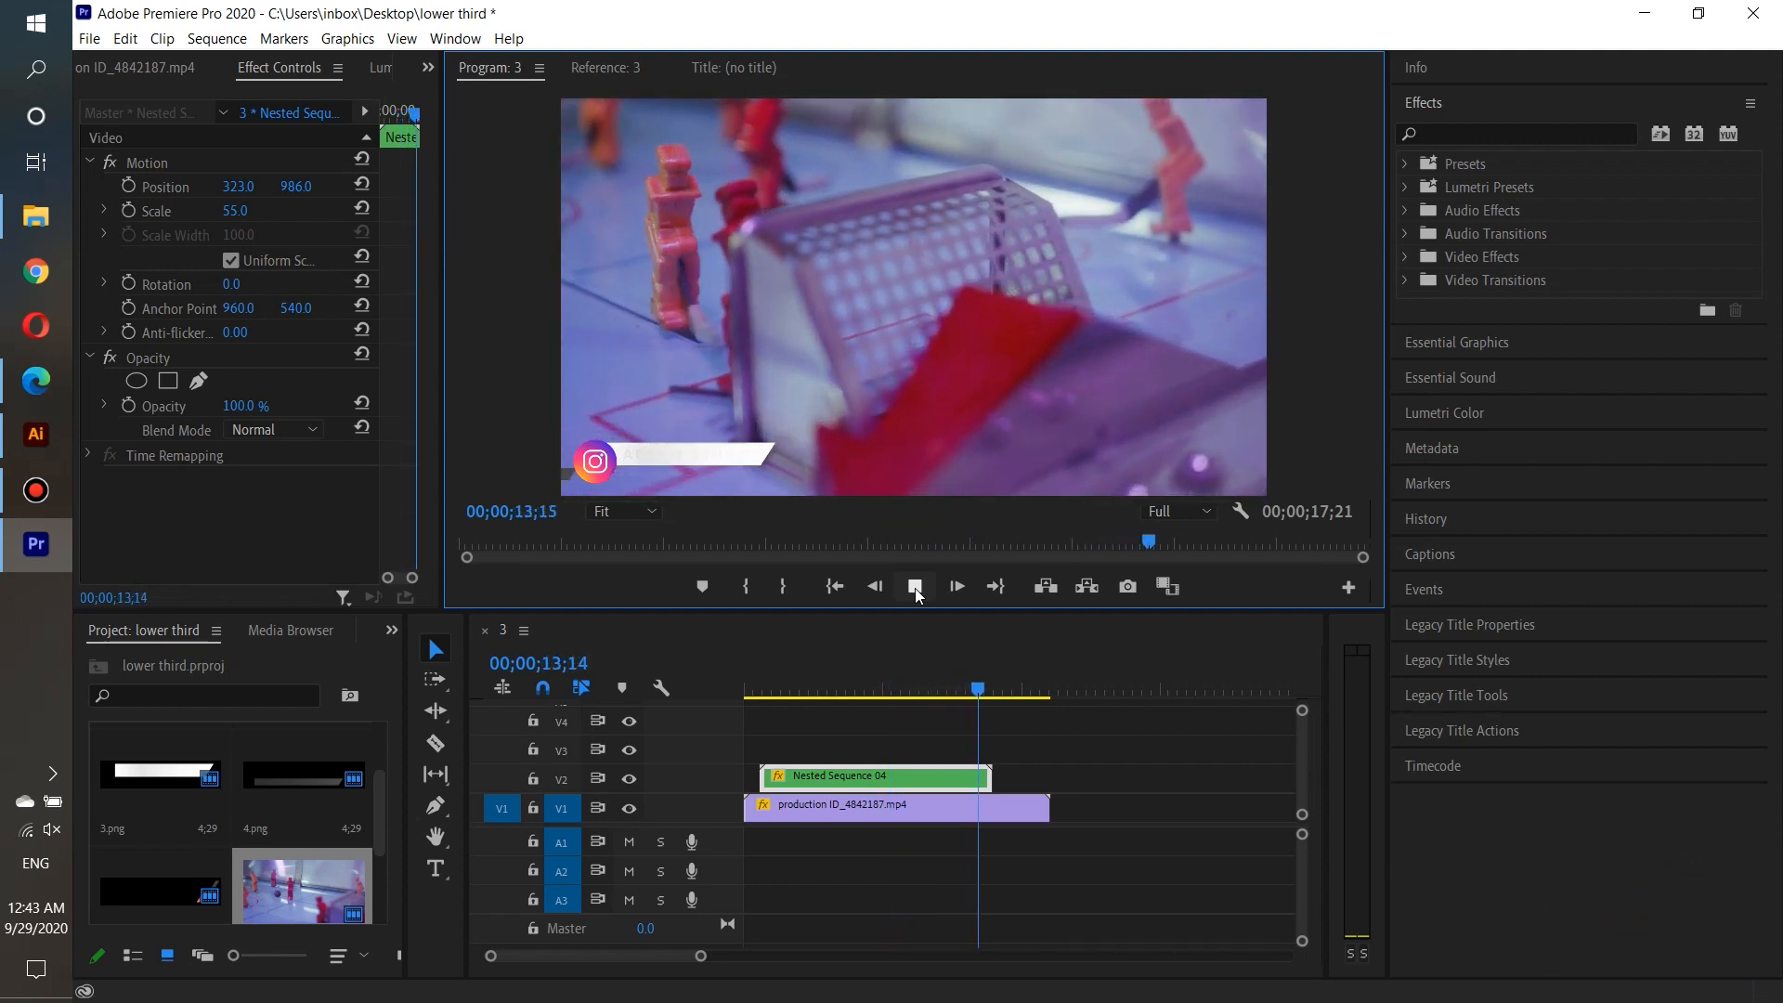
{"action": "left_click", "coordinate": [914, 588]}
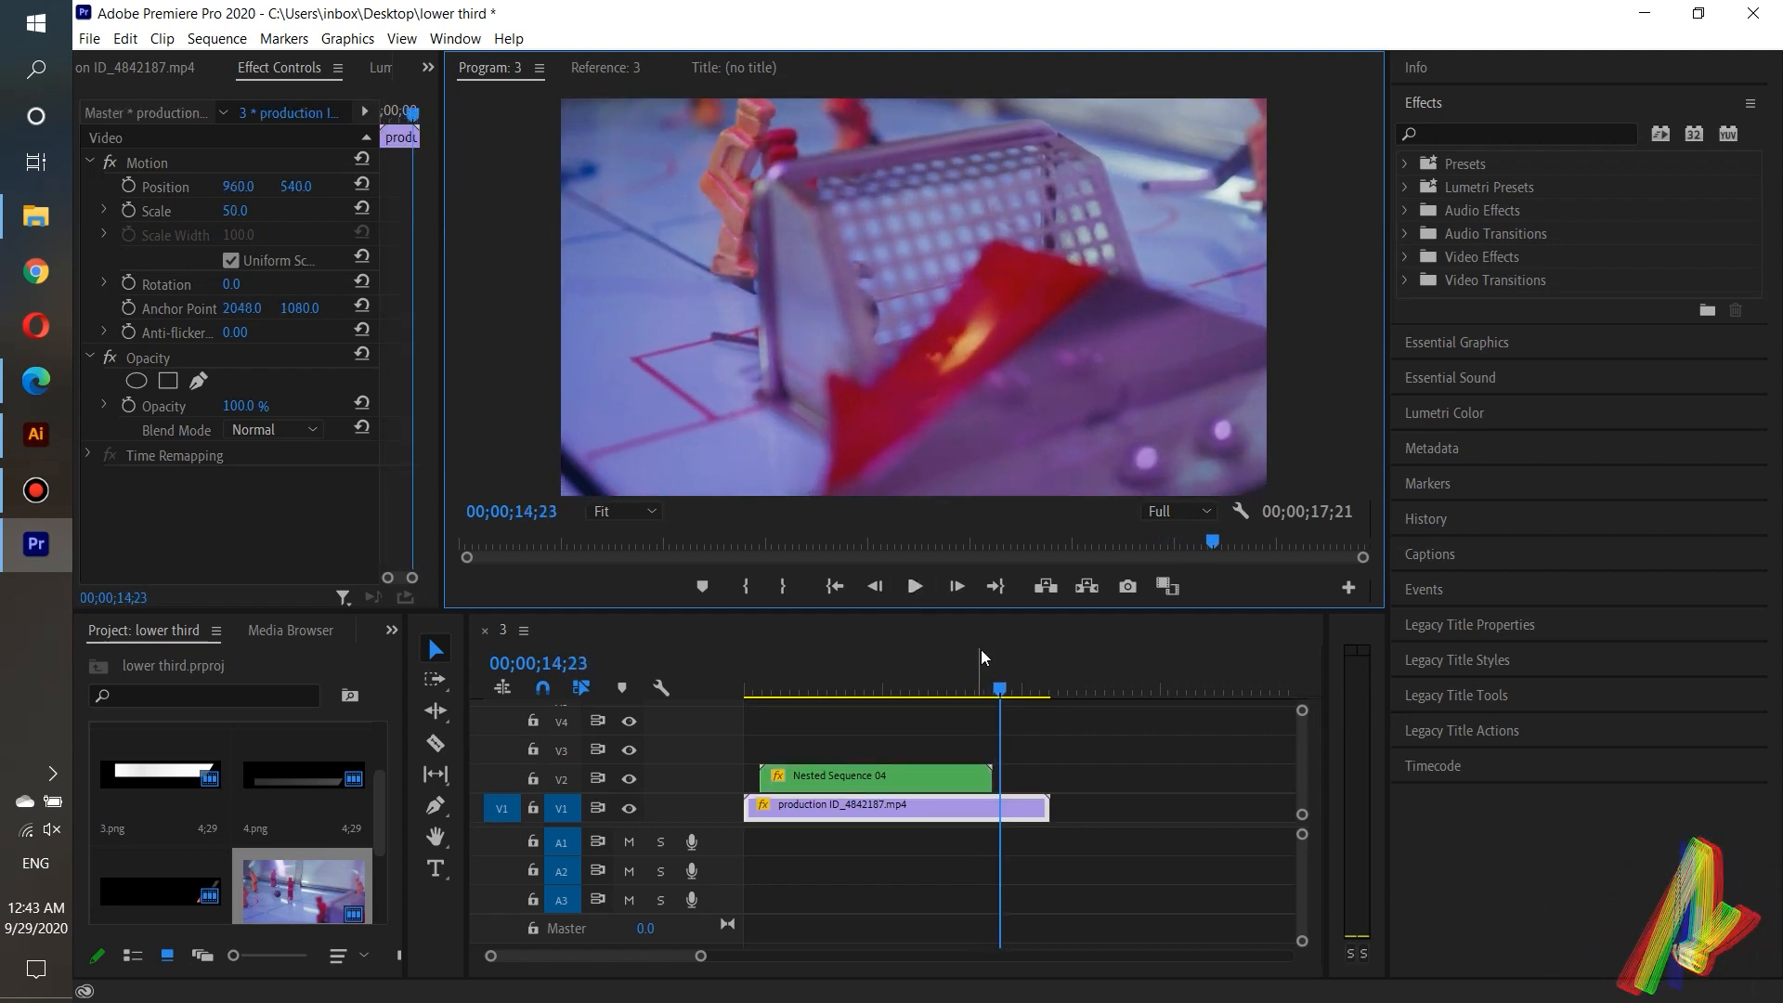
Step: Open the nested sequence from V2 and enlarge the timeline to show all seven video tracks
{"action": "left_click_drag", "start_coordinate": [999, 688], "coordinate": [855, 694]}
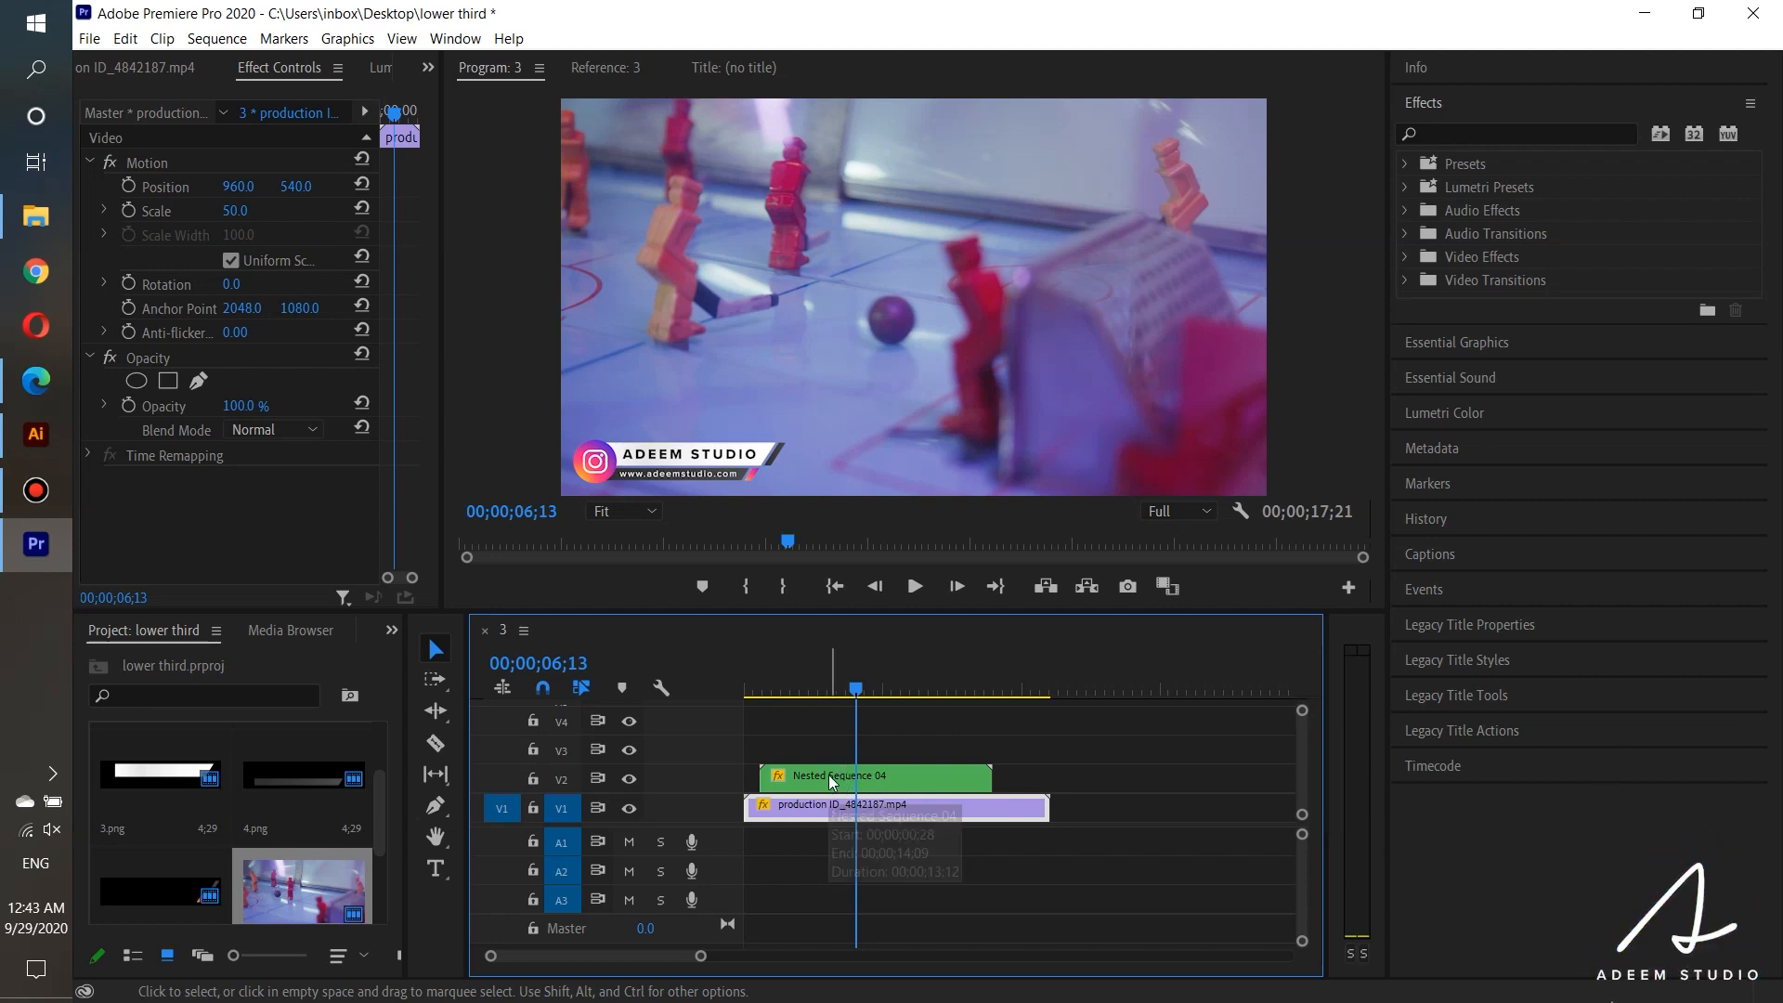
{"action": "double_click", "coordinate": [832, 783]}
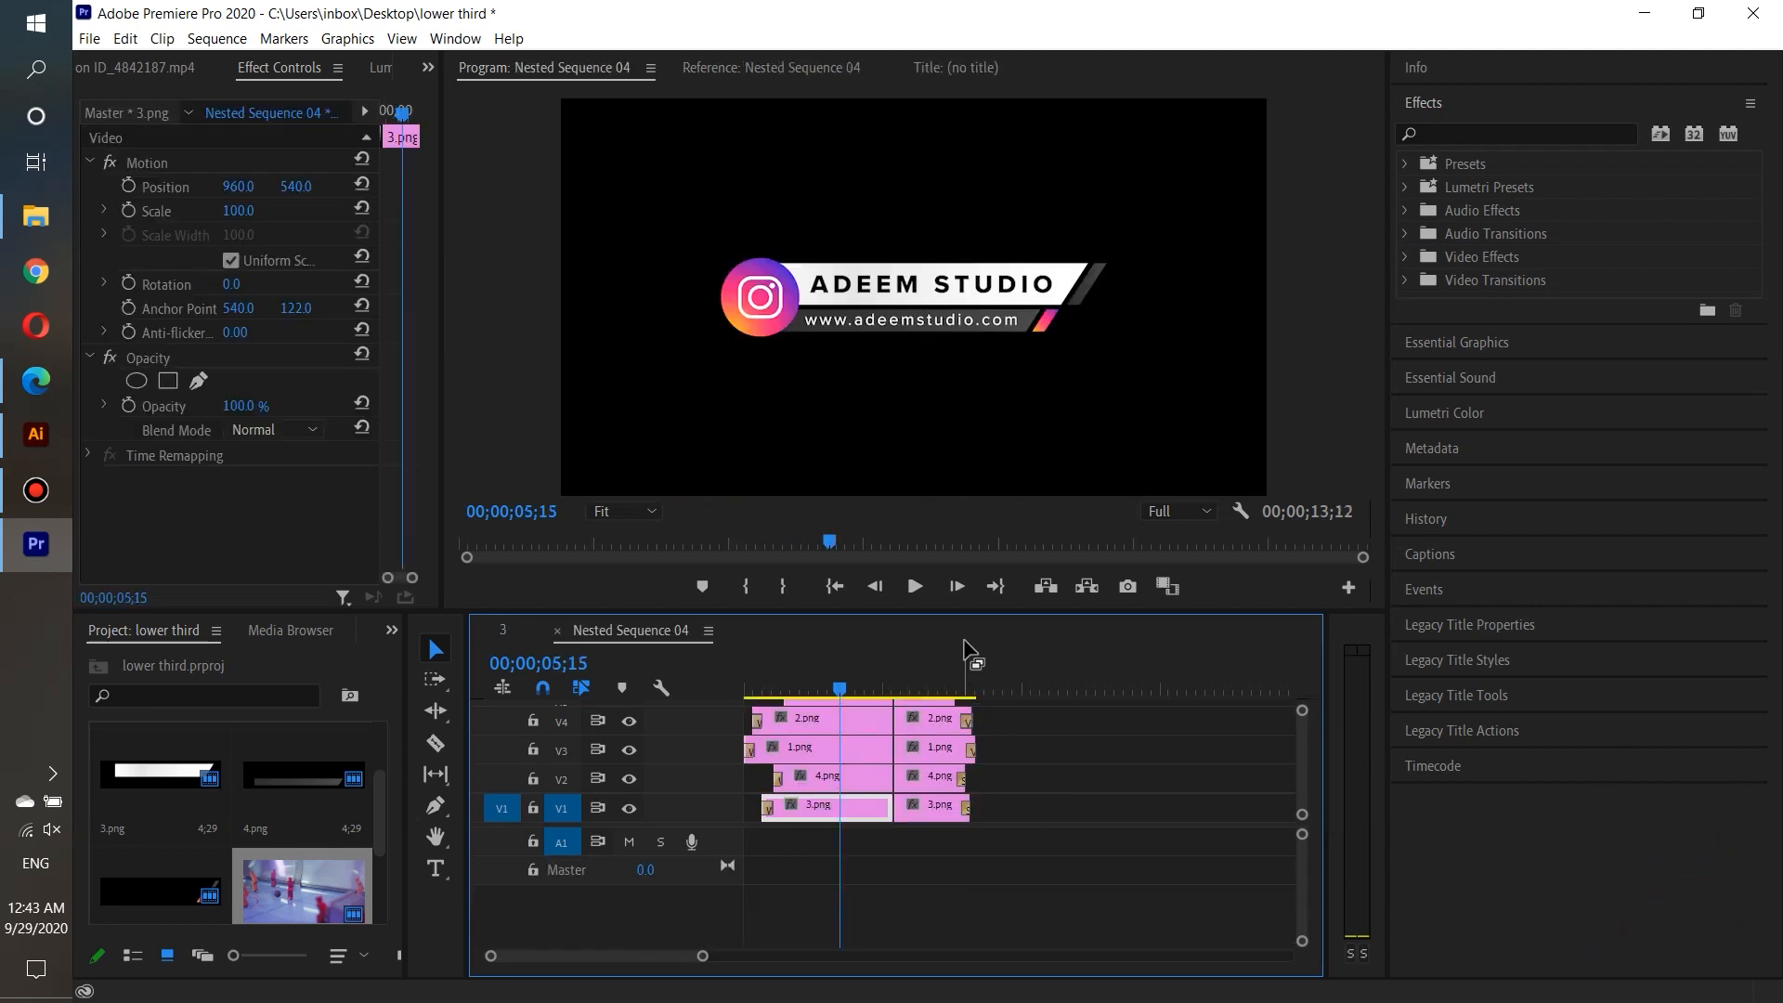
{"action": "left_click_drag", "start_coordinate": [967, 612], "coordinate": [992, 690]}
Step: Shorten the ends of all intro clips on V1 to V7 by about two seconds and move the outro clips back against them
{"action": "left_click_drag", "start_coordinate": [814, 479], "coordinate": [748, 722]}
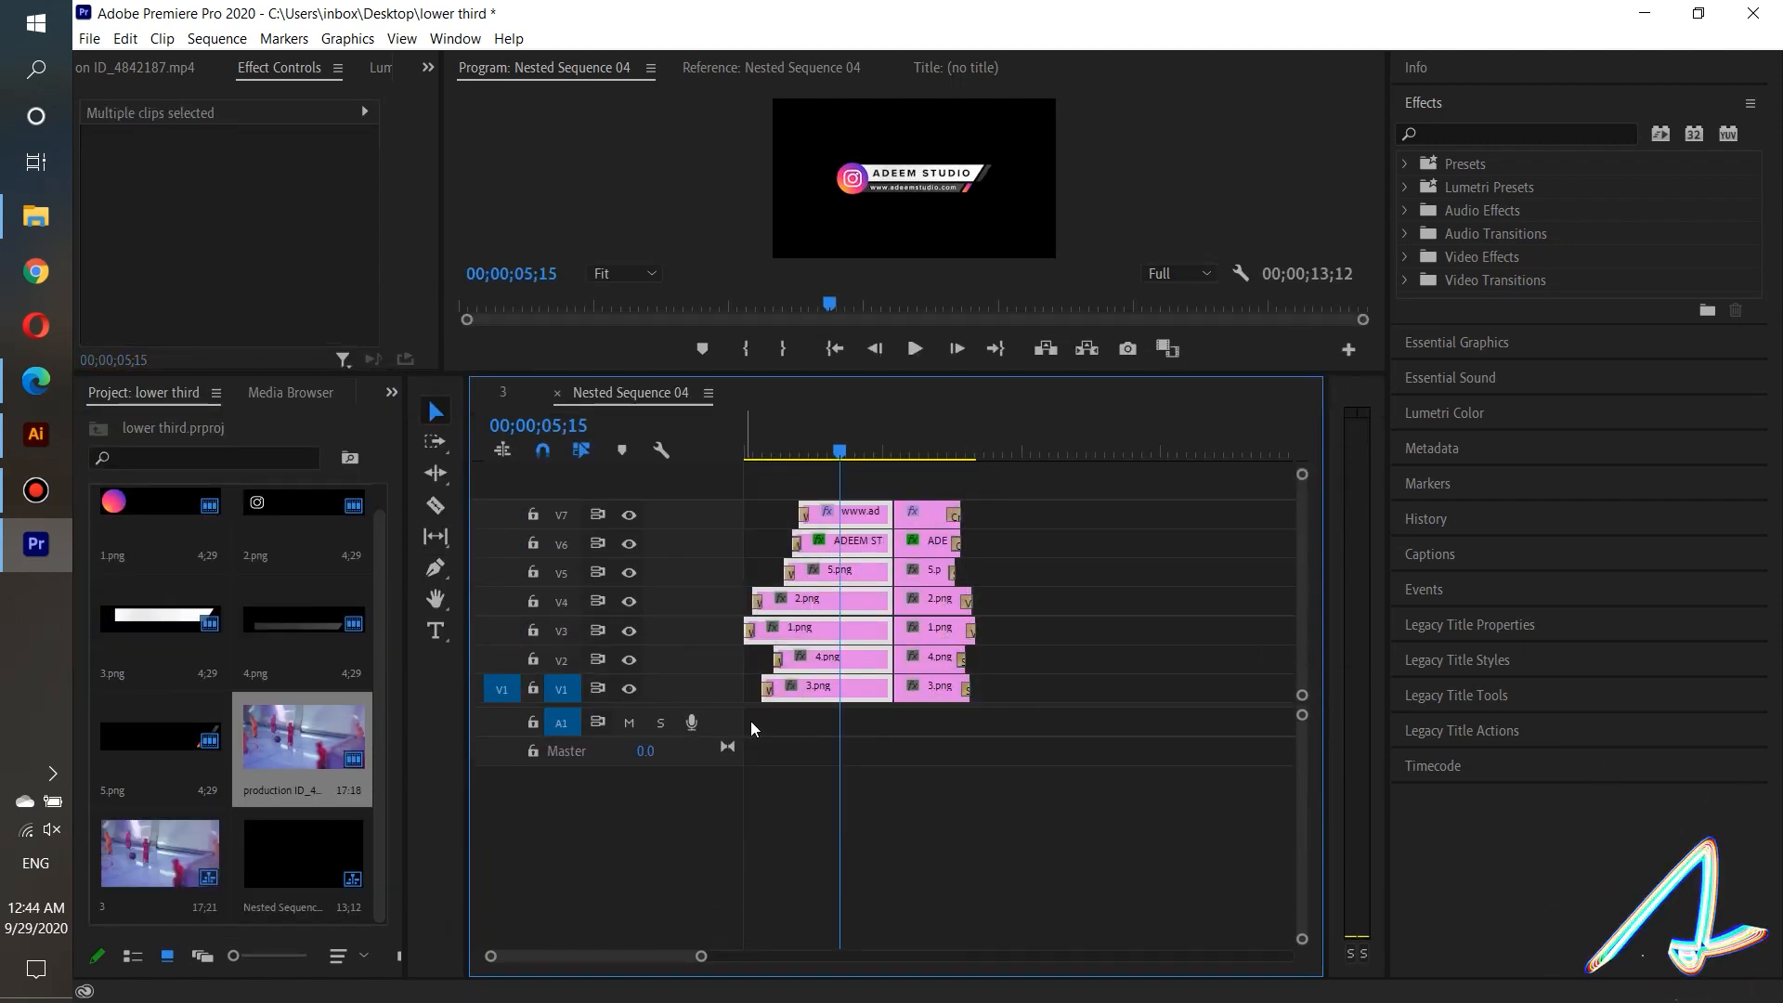
{"action": "left_click", "coordinate": [884, 482]}
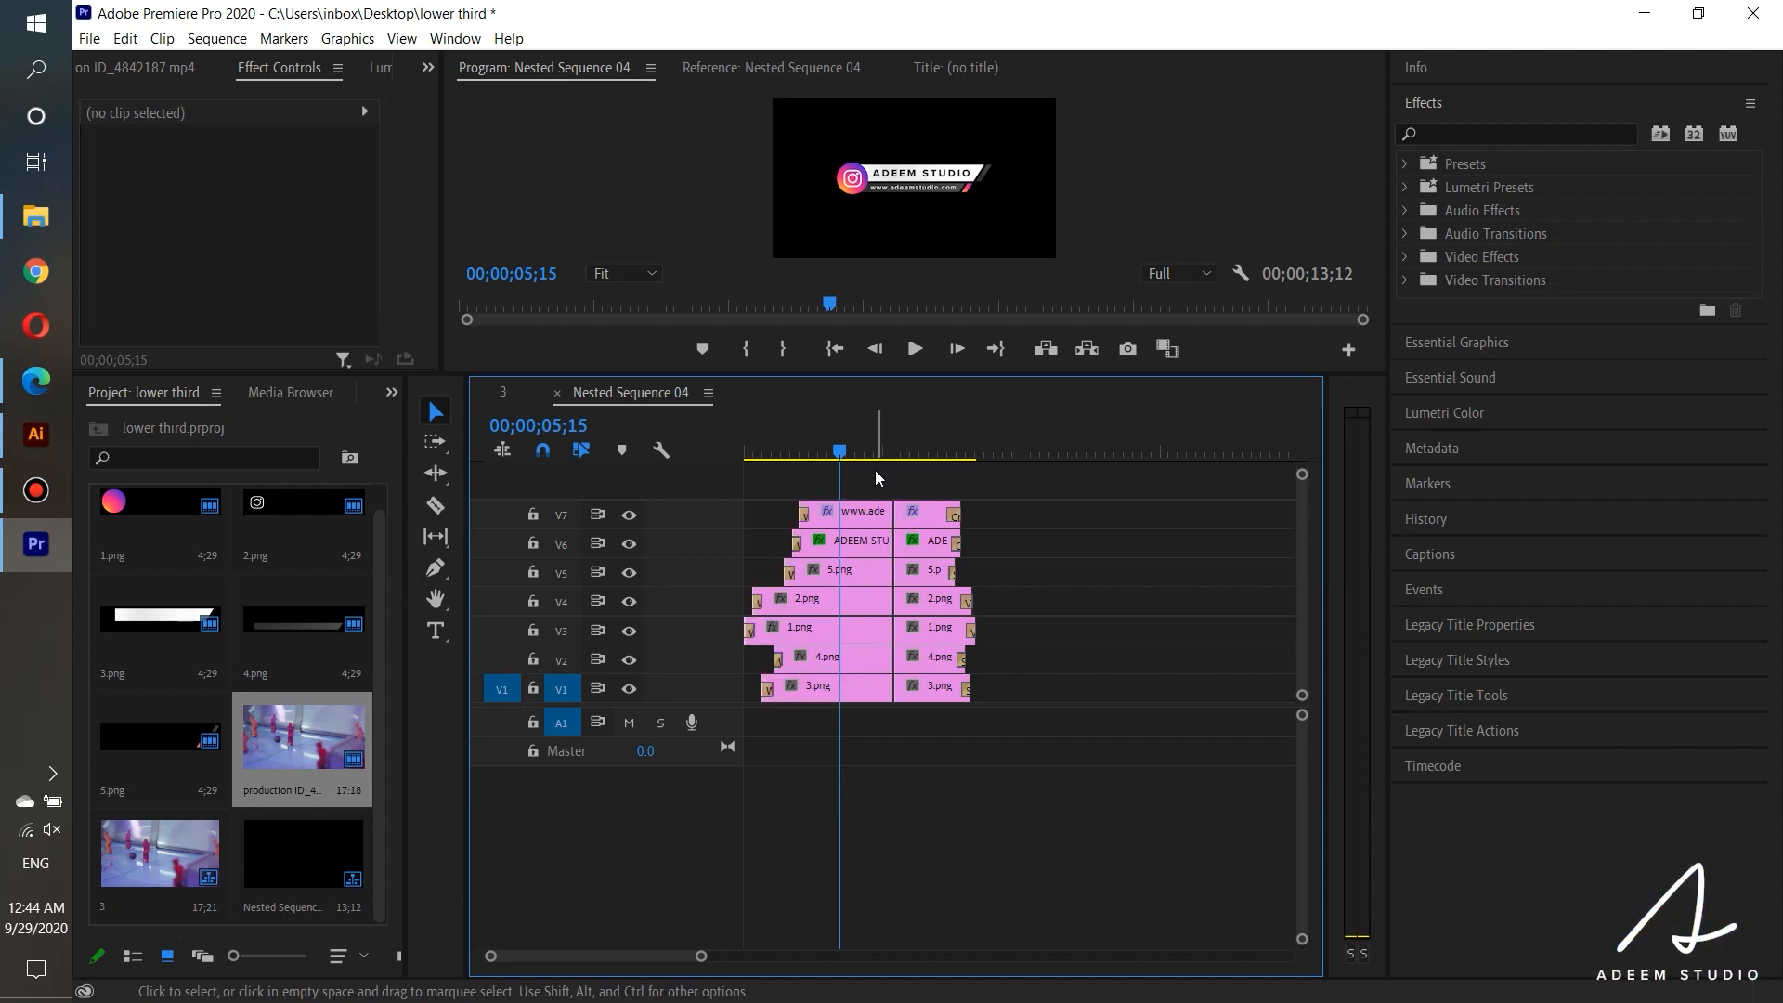
{"action": "left_click_drag", "start_coordinate": [872, 484], "coordinate": [856, 736]}
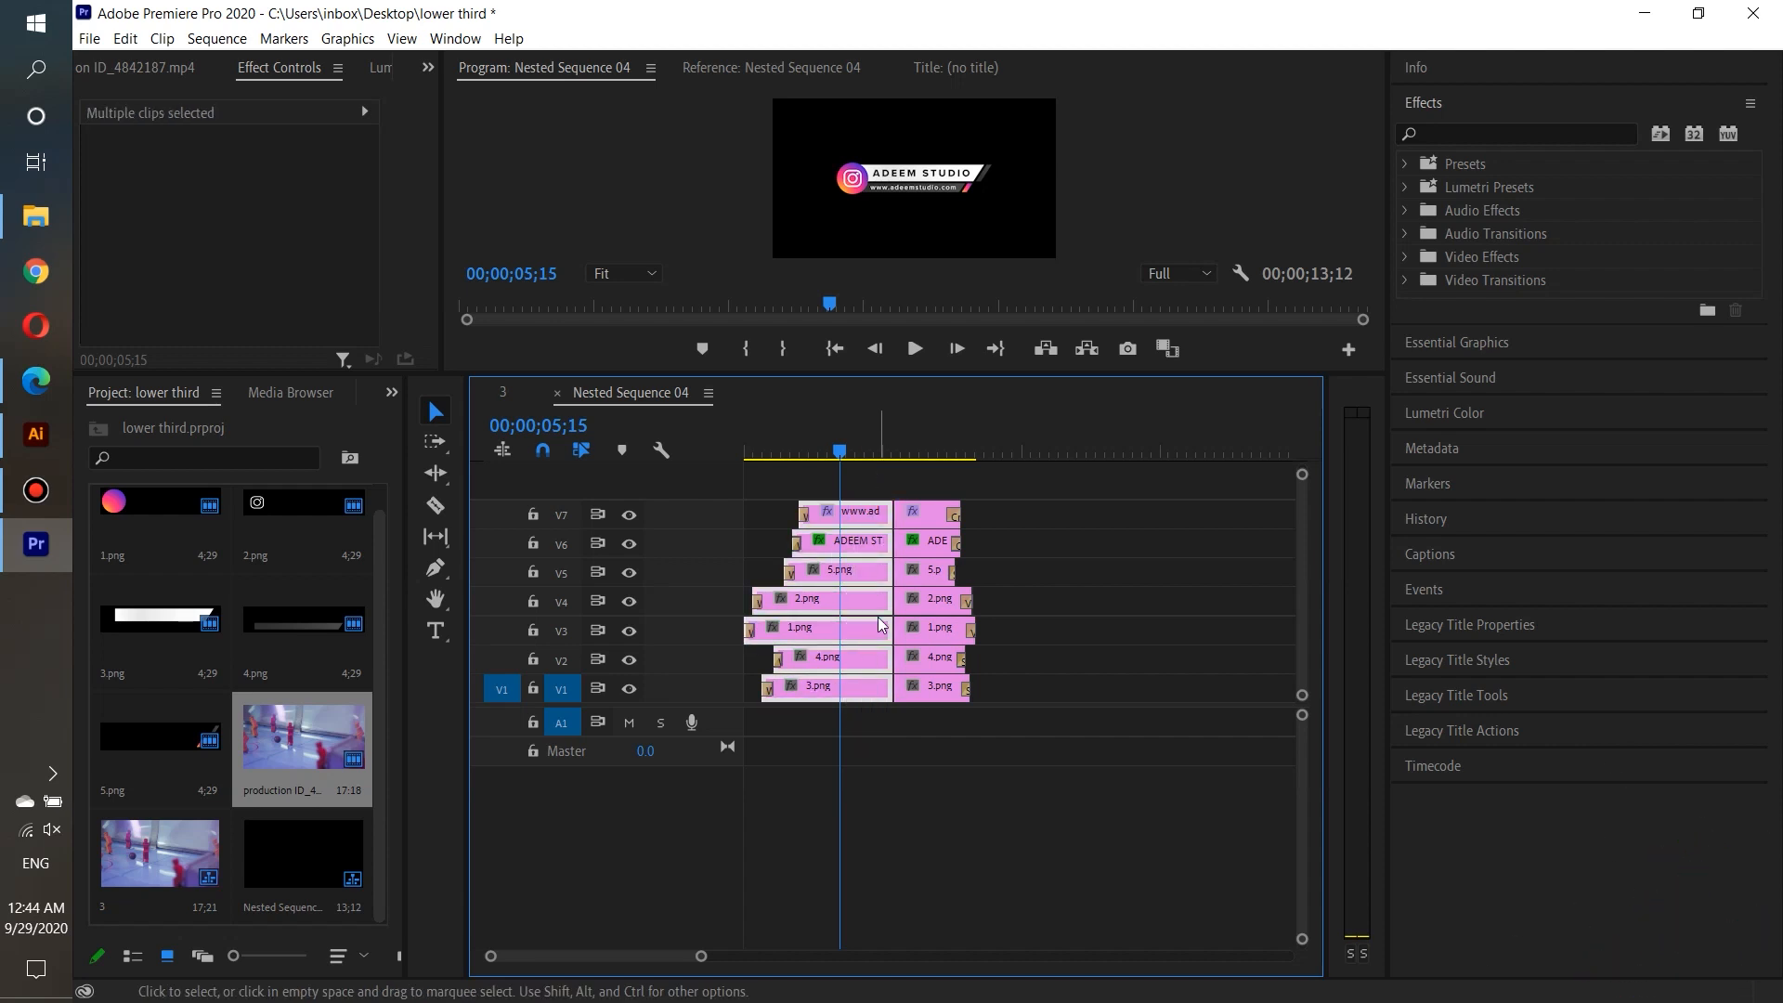
{"action": "scroll", "coordinate": [868, 594], "scroll_direction": "up", "scroll_amount": 2}
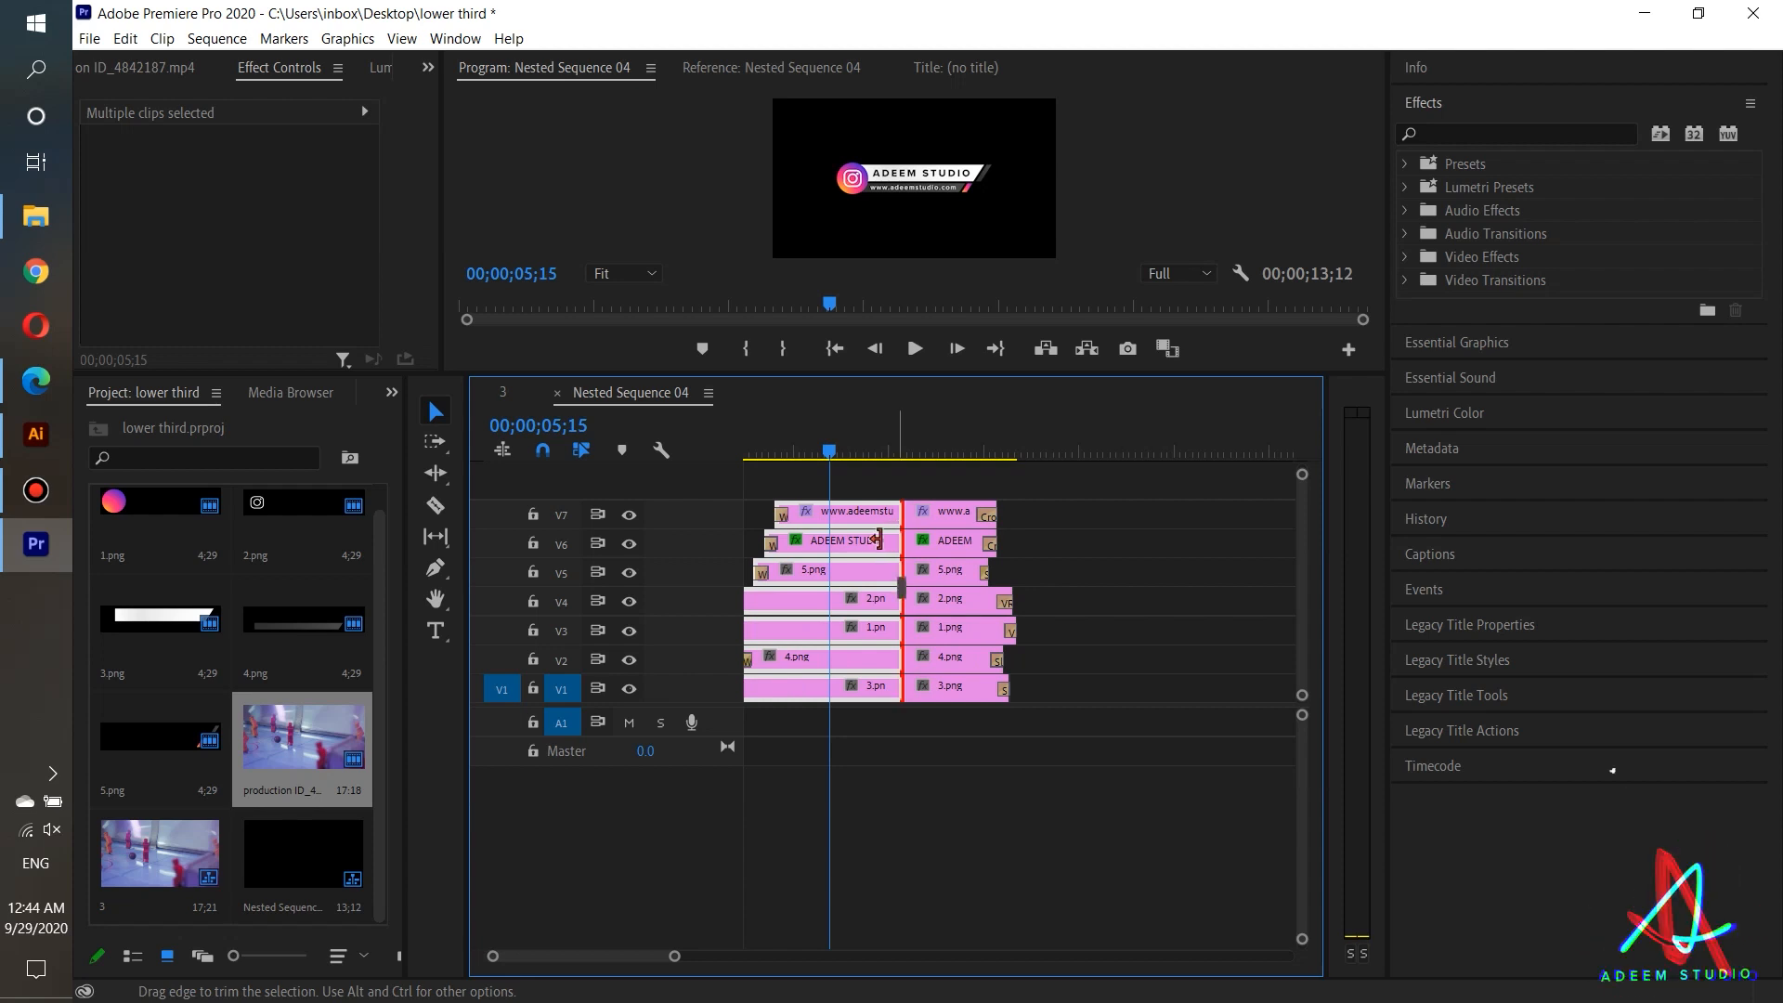
{"action": "left_click_drag", "start_coordinate": [877, 539], "coordinate": [980, 739]}
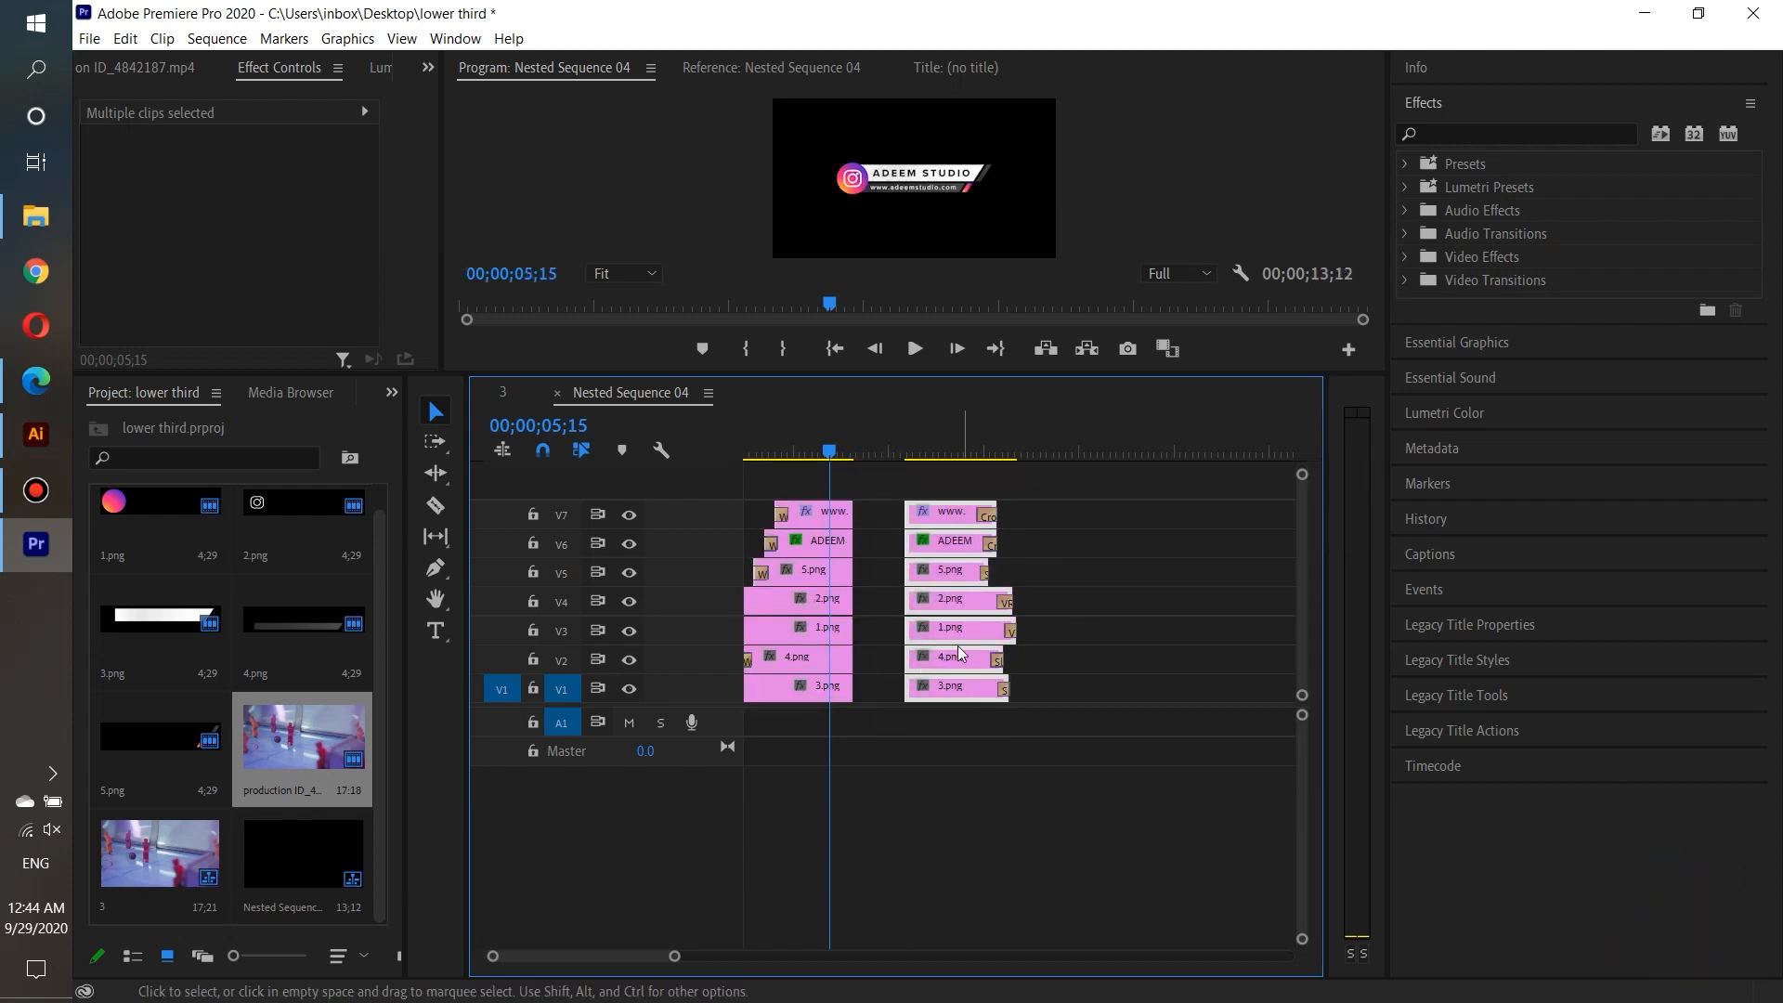
{"action": "left_click_drag", "start_coordinate": [949, 605], "coordinate": [900, 613]}
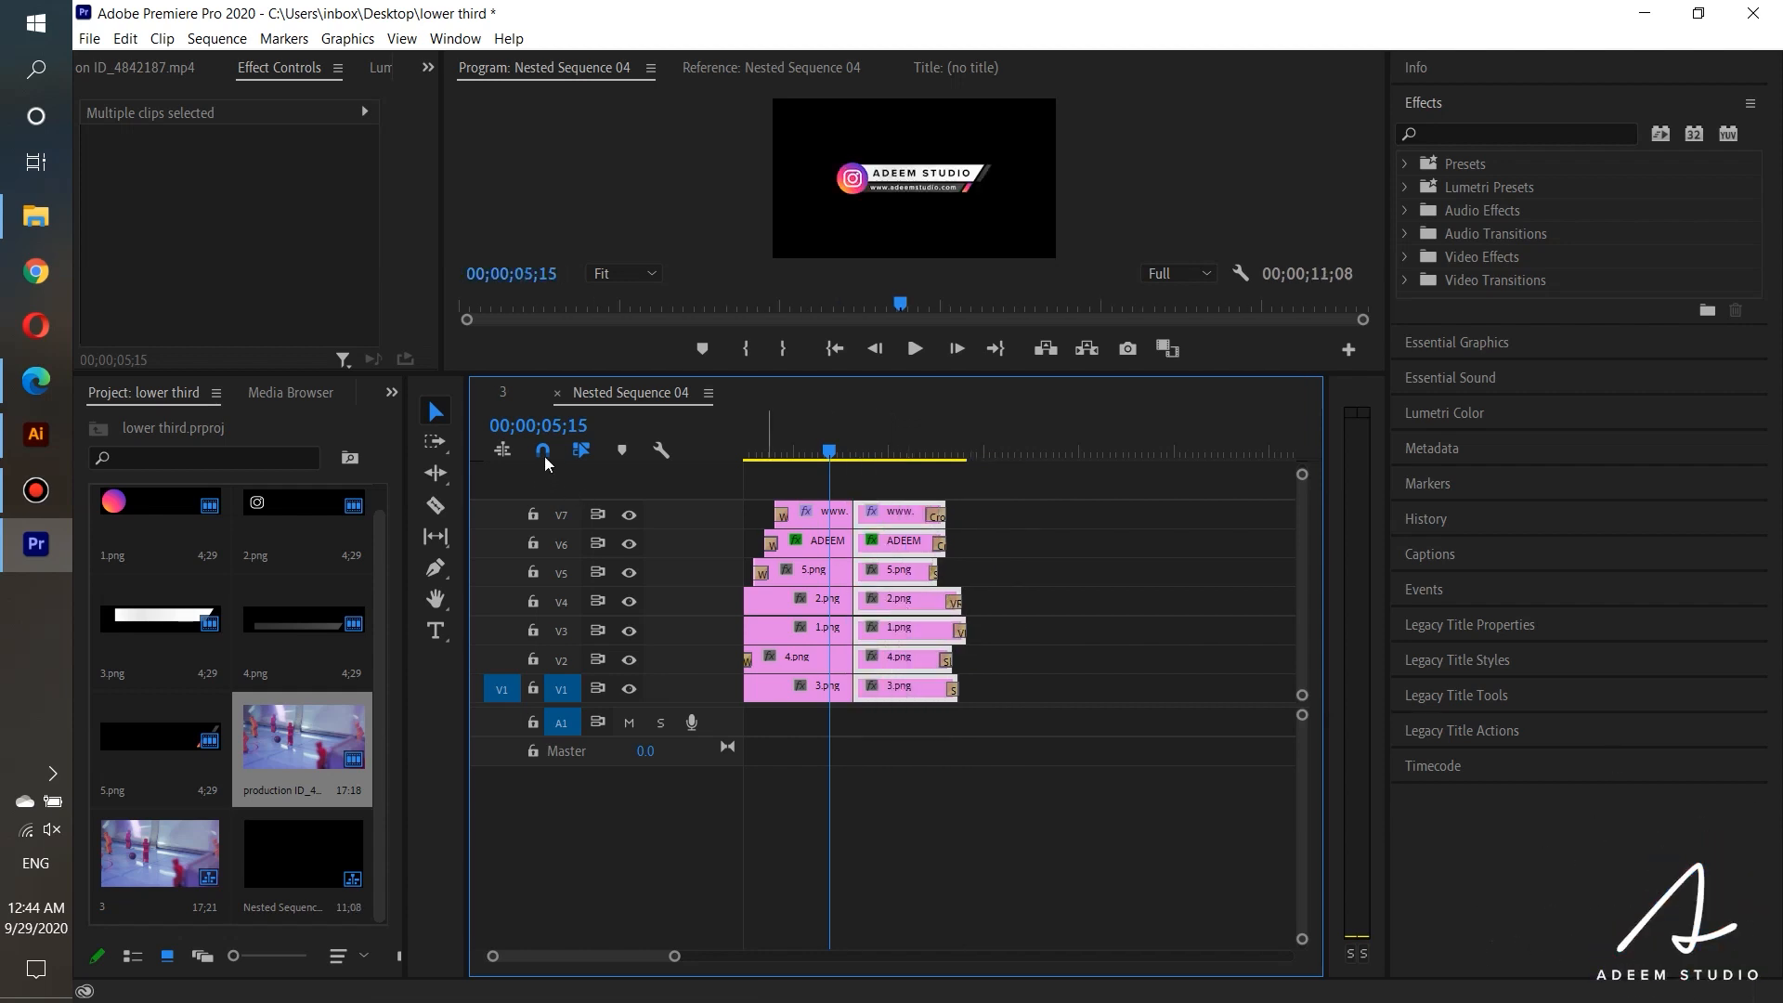
Step: Return to sequence 3, expand track V2 and trim the nested clip's end to remove its empty hatched part
{"action": "left_click", "coordinate": [504, 393]}
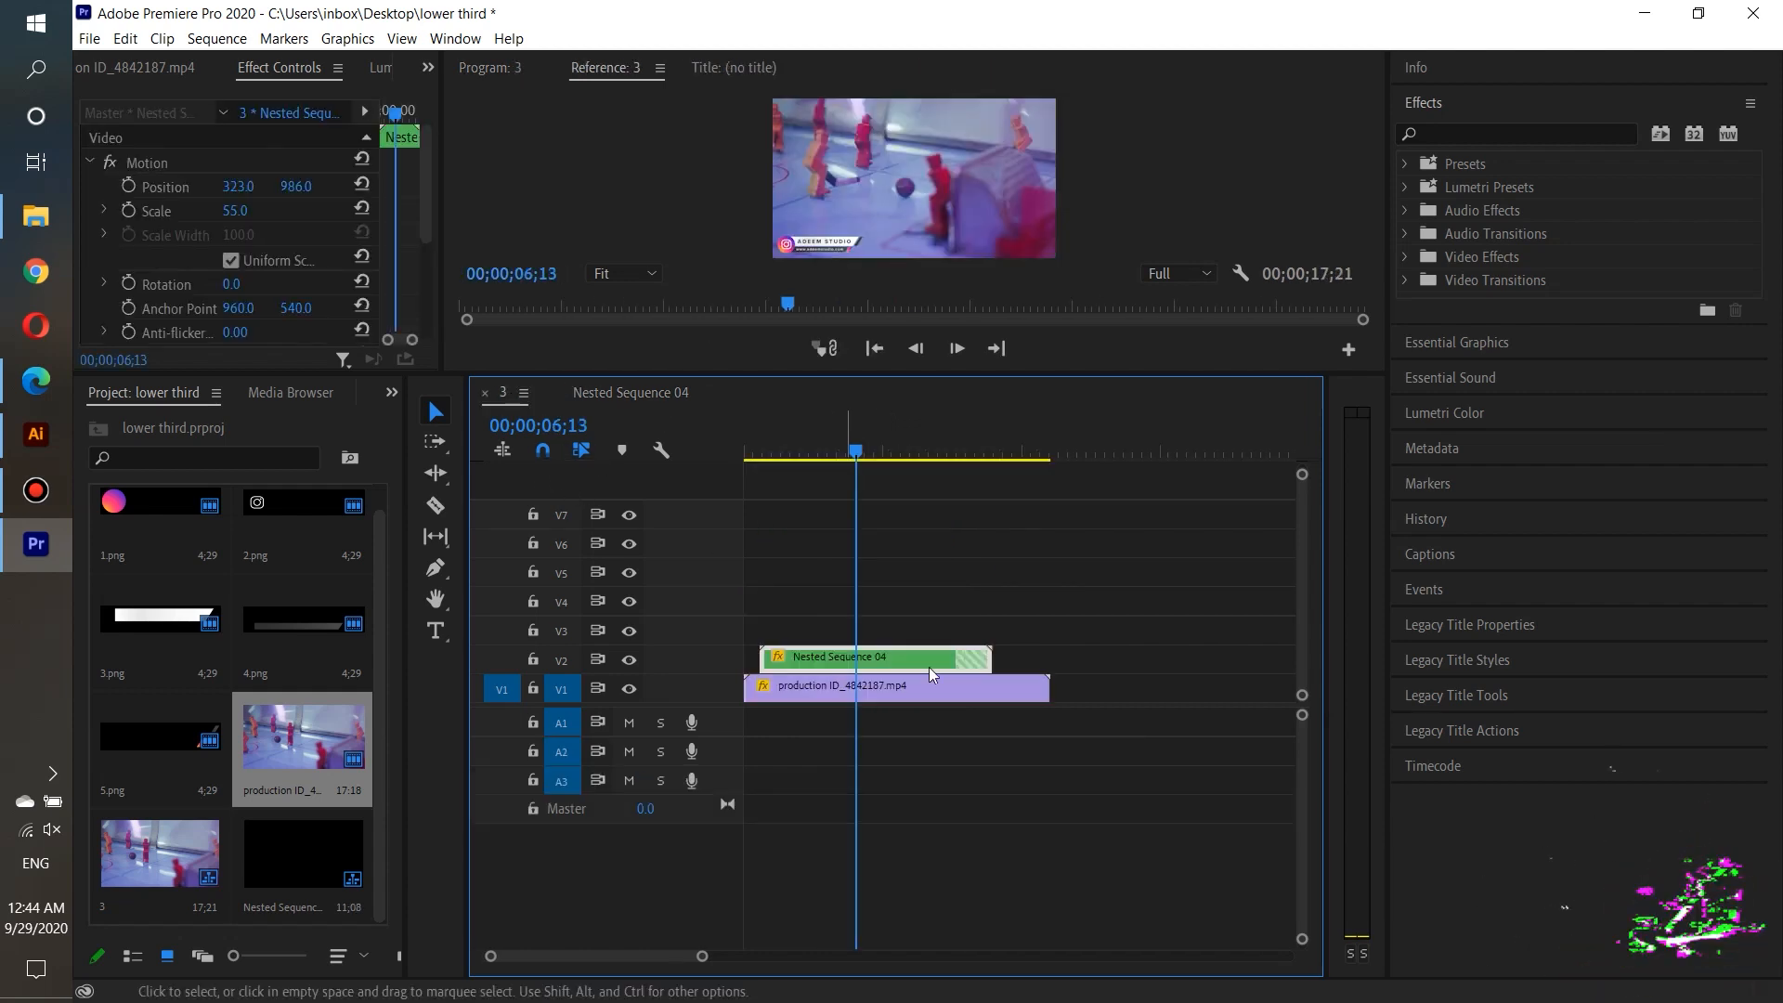
{"action": "double_click", "coordinate": [727, 659]}
{"action": "scroll", "coordinate": [731, 661], "scroll_direction": "up", "scroll_amount": 1}
{"action": "scroll", "coordinate": [951, 617], "scroll_direction": "up", "scroll_amount": 4}
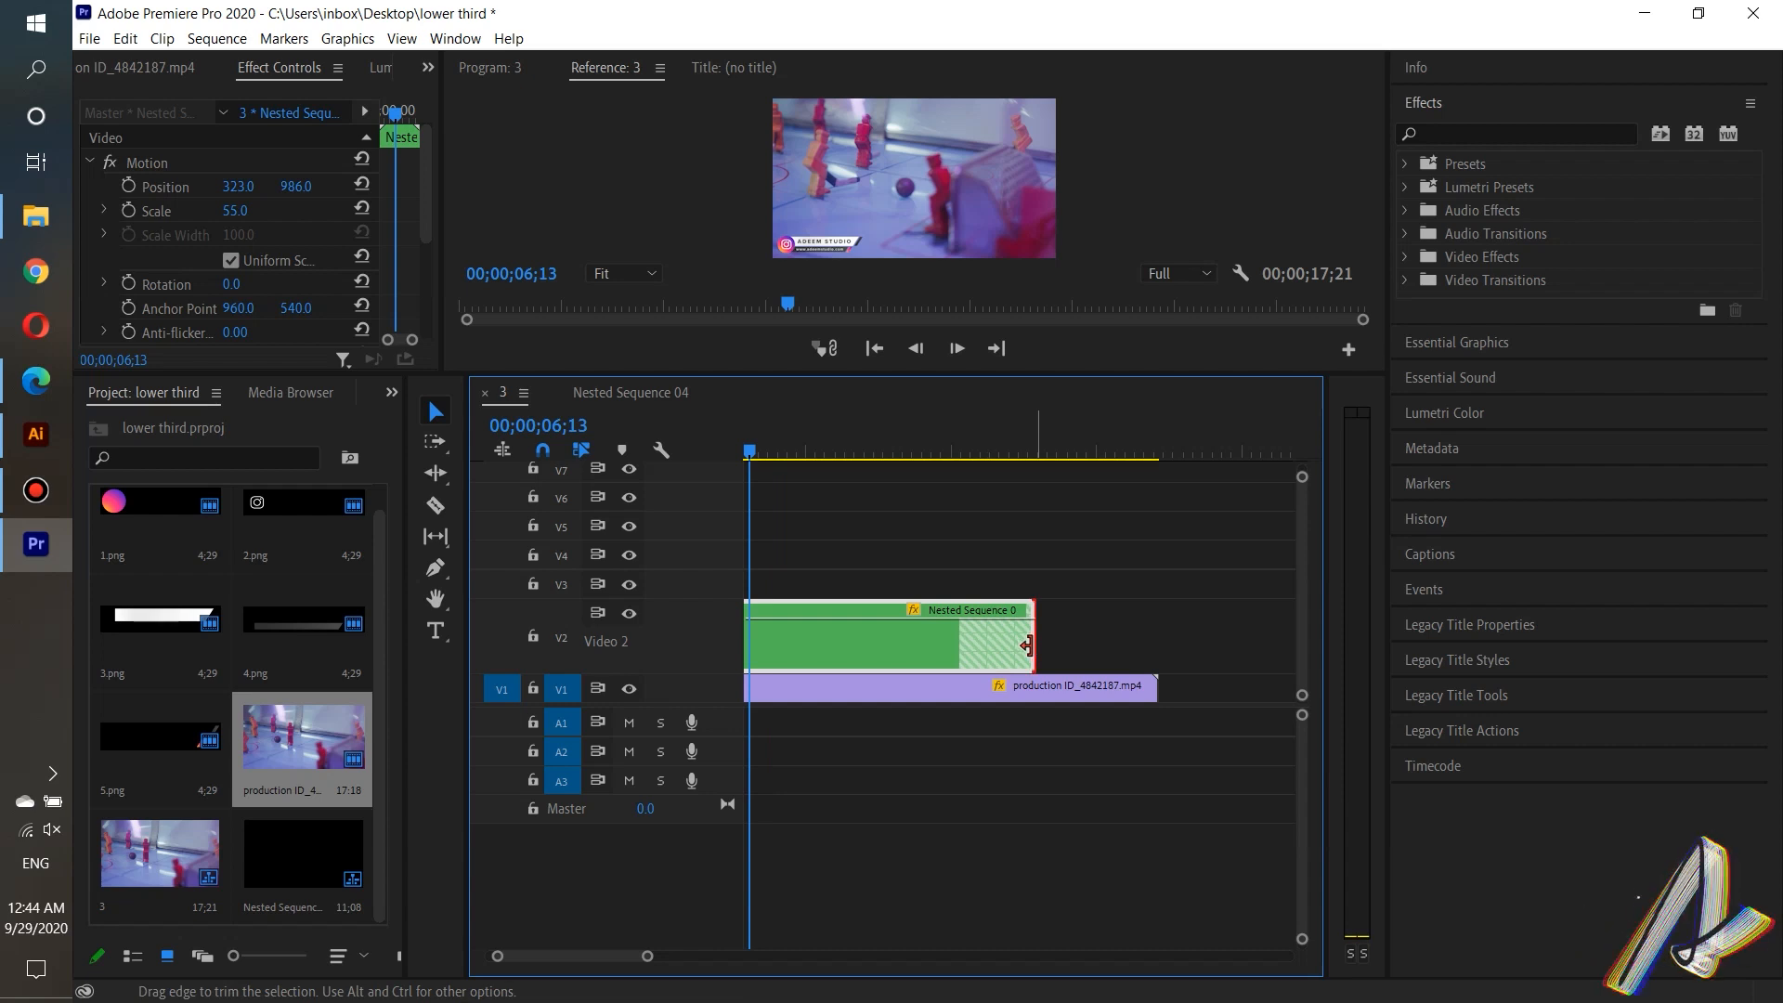
{"action": "left_click_drag", "start_coordinate": [1026, 645], "coordinate": [957, 653]}
{"action": "scroll", "coordinate": [986, 665], "scroll_direction": "down", "scroll_amount": 5}
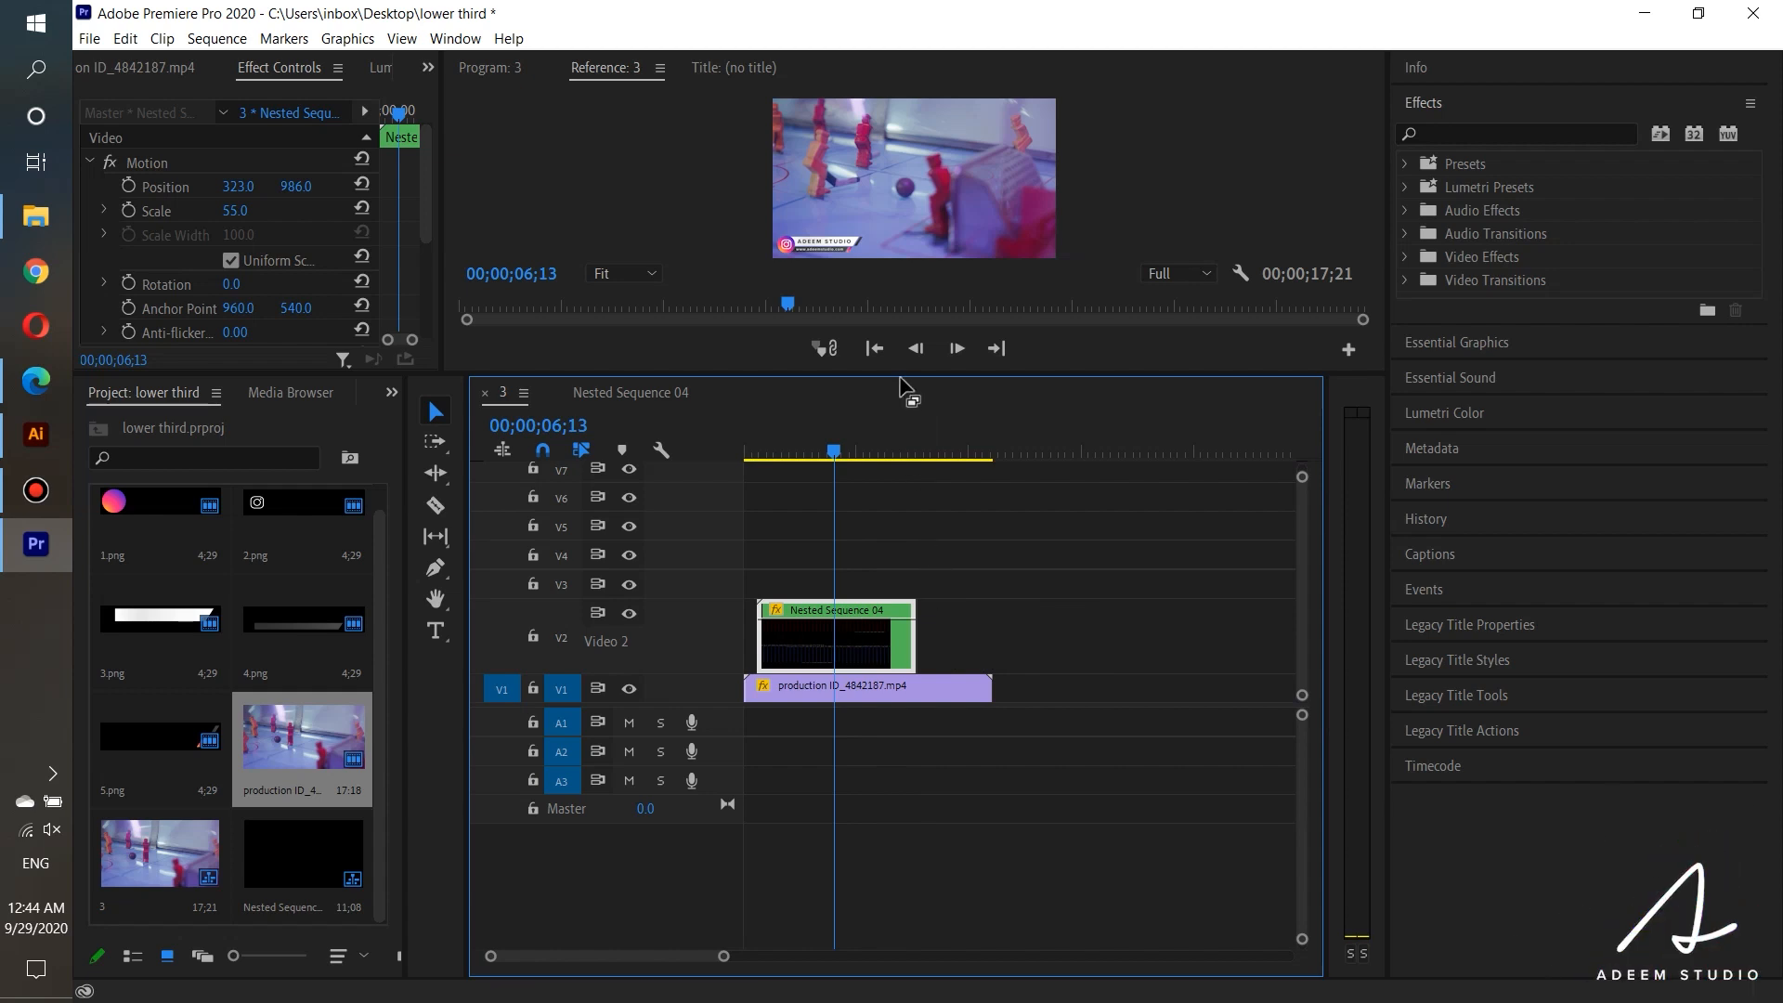
Step: Enlarge the monitor and play sequence 3 from the start through the lower third's outro
{"action": "left_click_drag", "start_coordinate": [902, 372], "coordinate": [912, 561]}
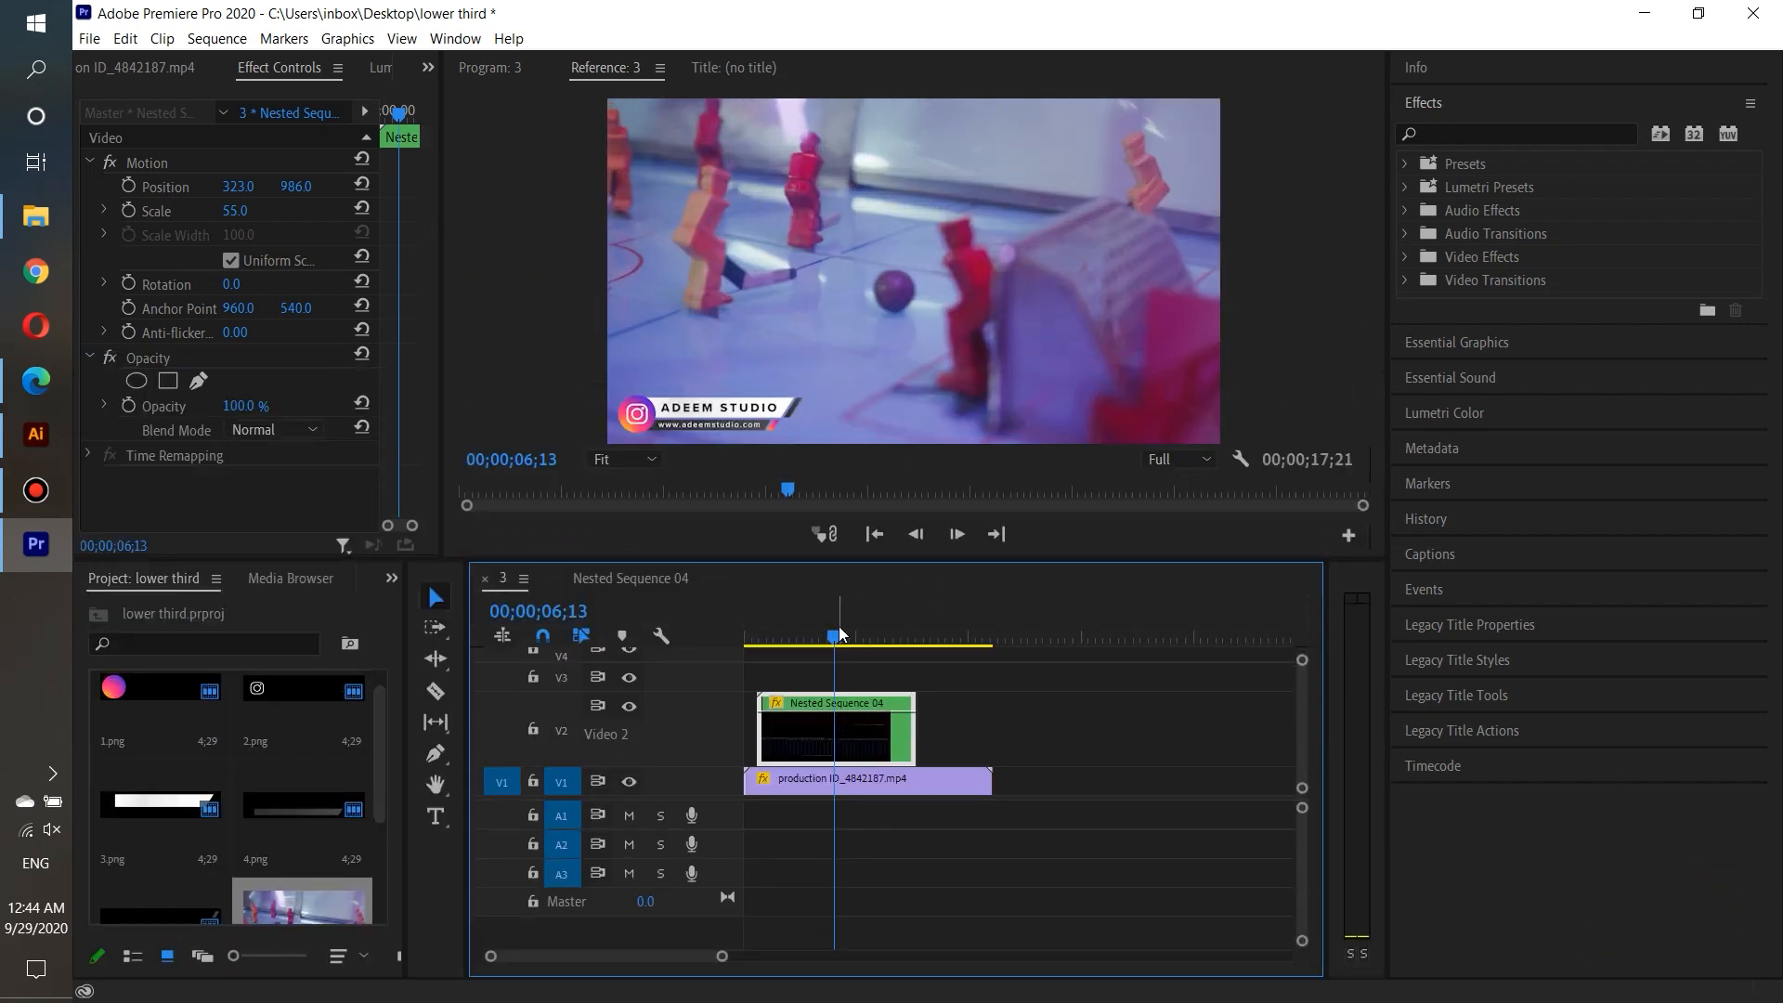
{"action": "left_click_drag", "start_coordinate": [840, 634], "coordinate": [715, 636]}
{"action": "left_click", "coordinate": [912, 536]}
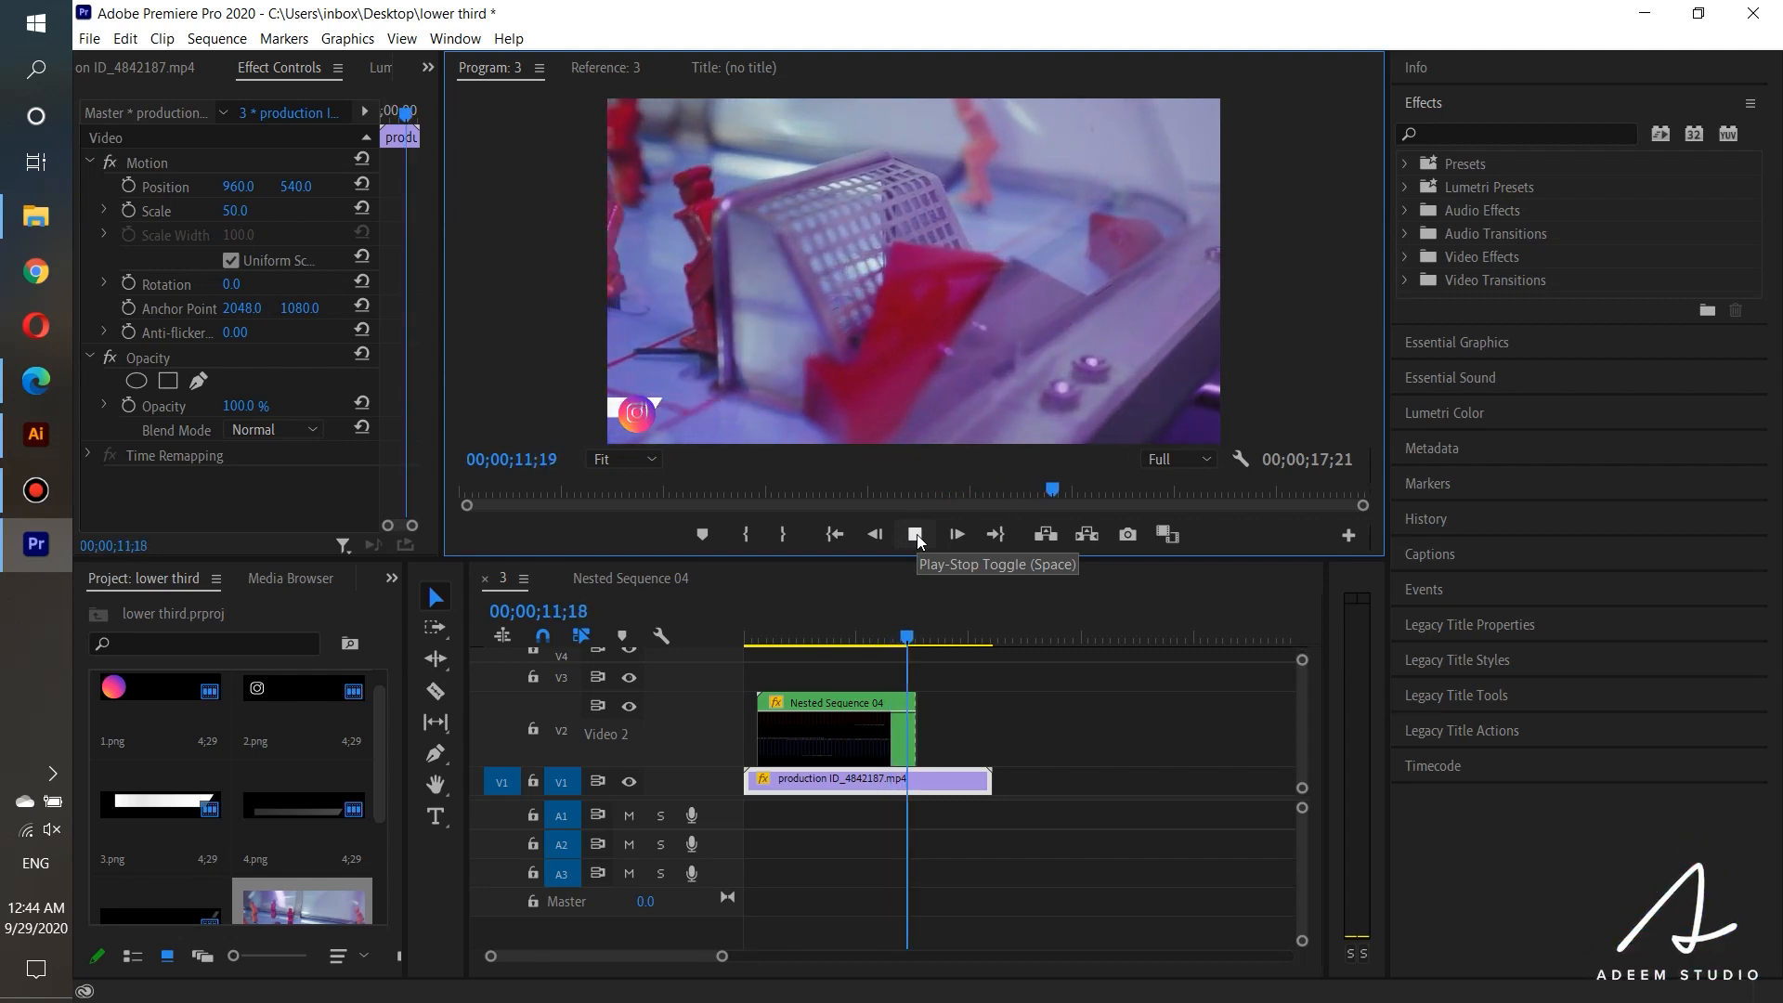
{"action": "key", "text": "space"}
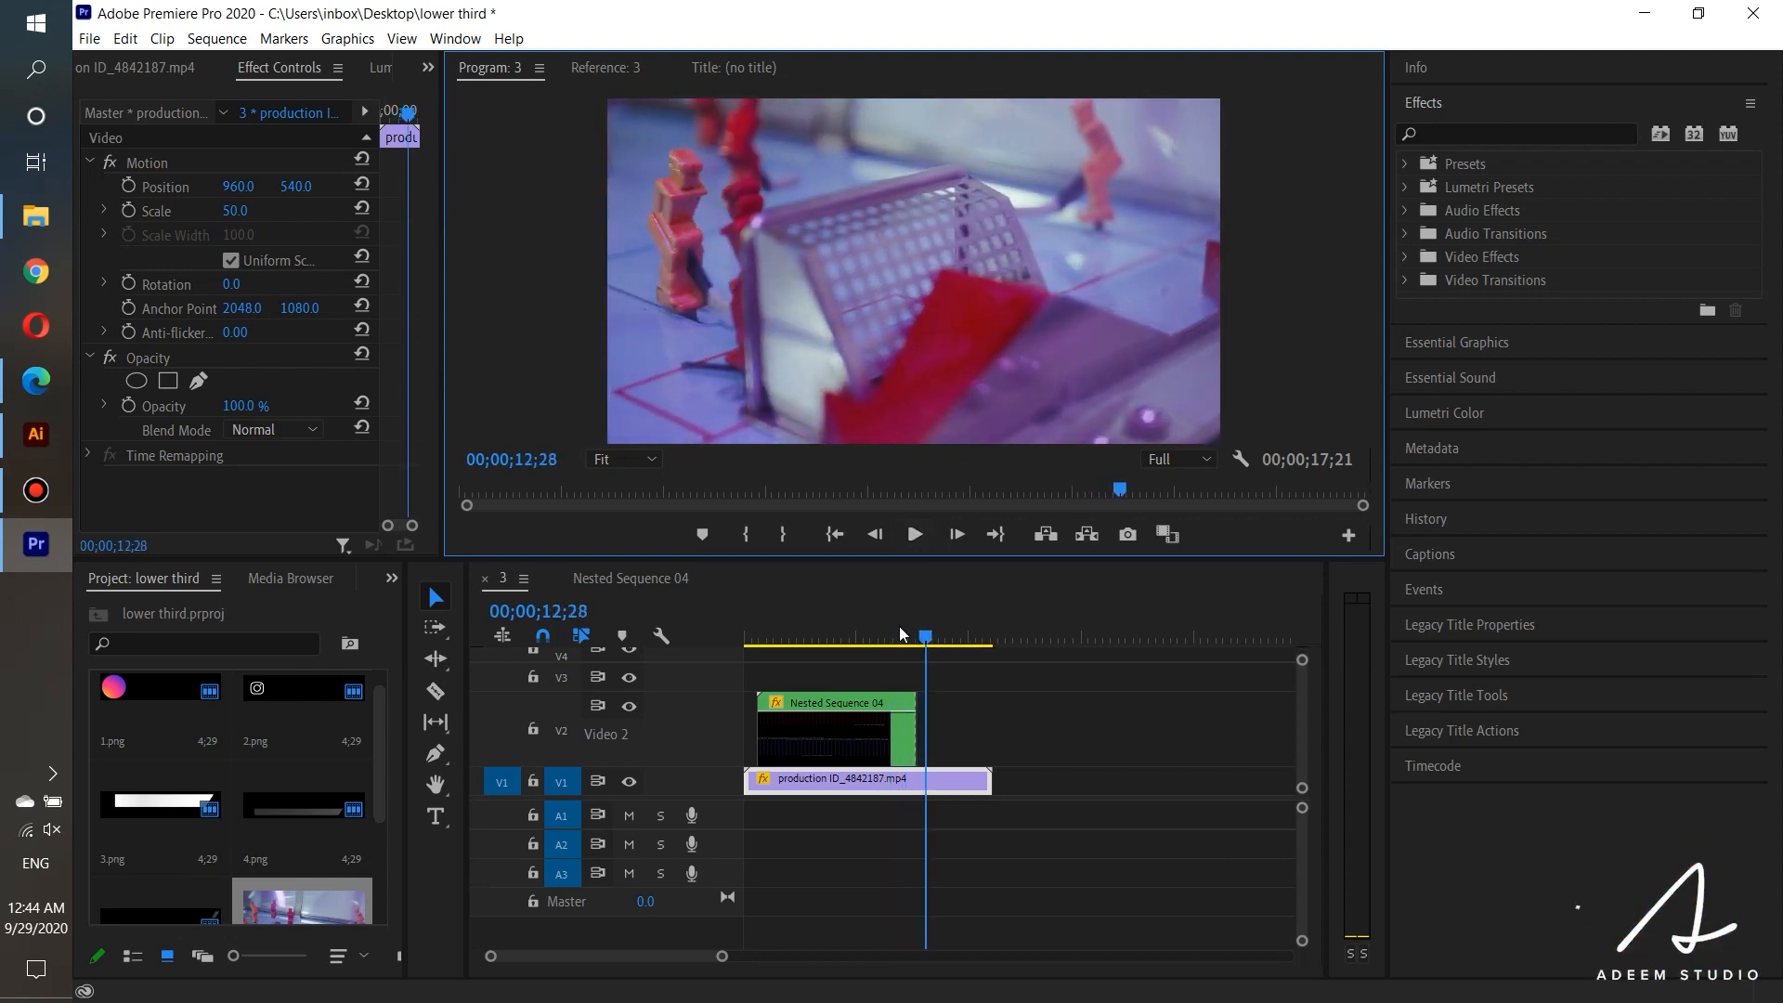
Step: Duplicate the footage clip directly after the original on V1 and place a copy of the nested lower third above it on V2
{"action": "left_click", "coordinate": [842, 789]}
{"action": "scroll", "coordinate": [958, 729], "scroll_direction": "down", "scroll_amount": 2}
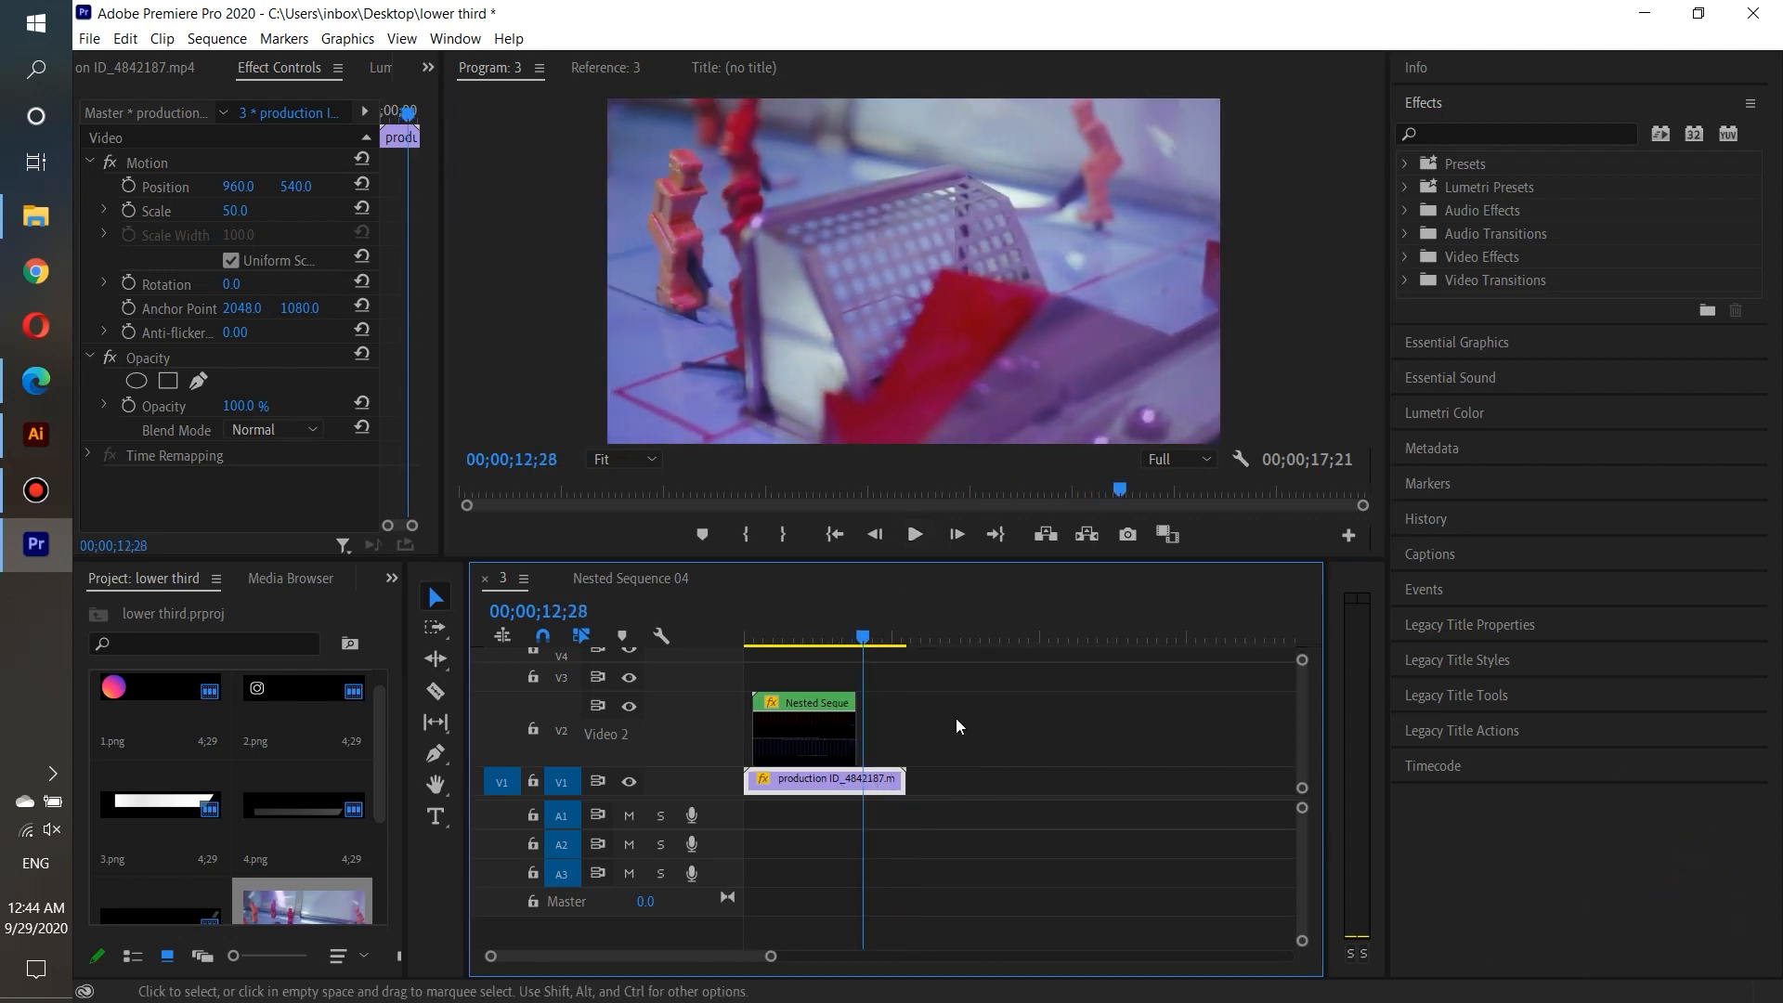
{"action": "double_click", "coordinate": [712, 734]}
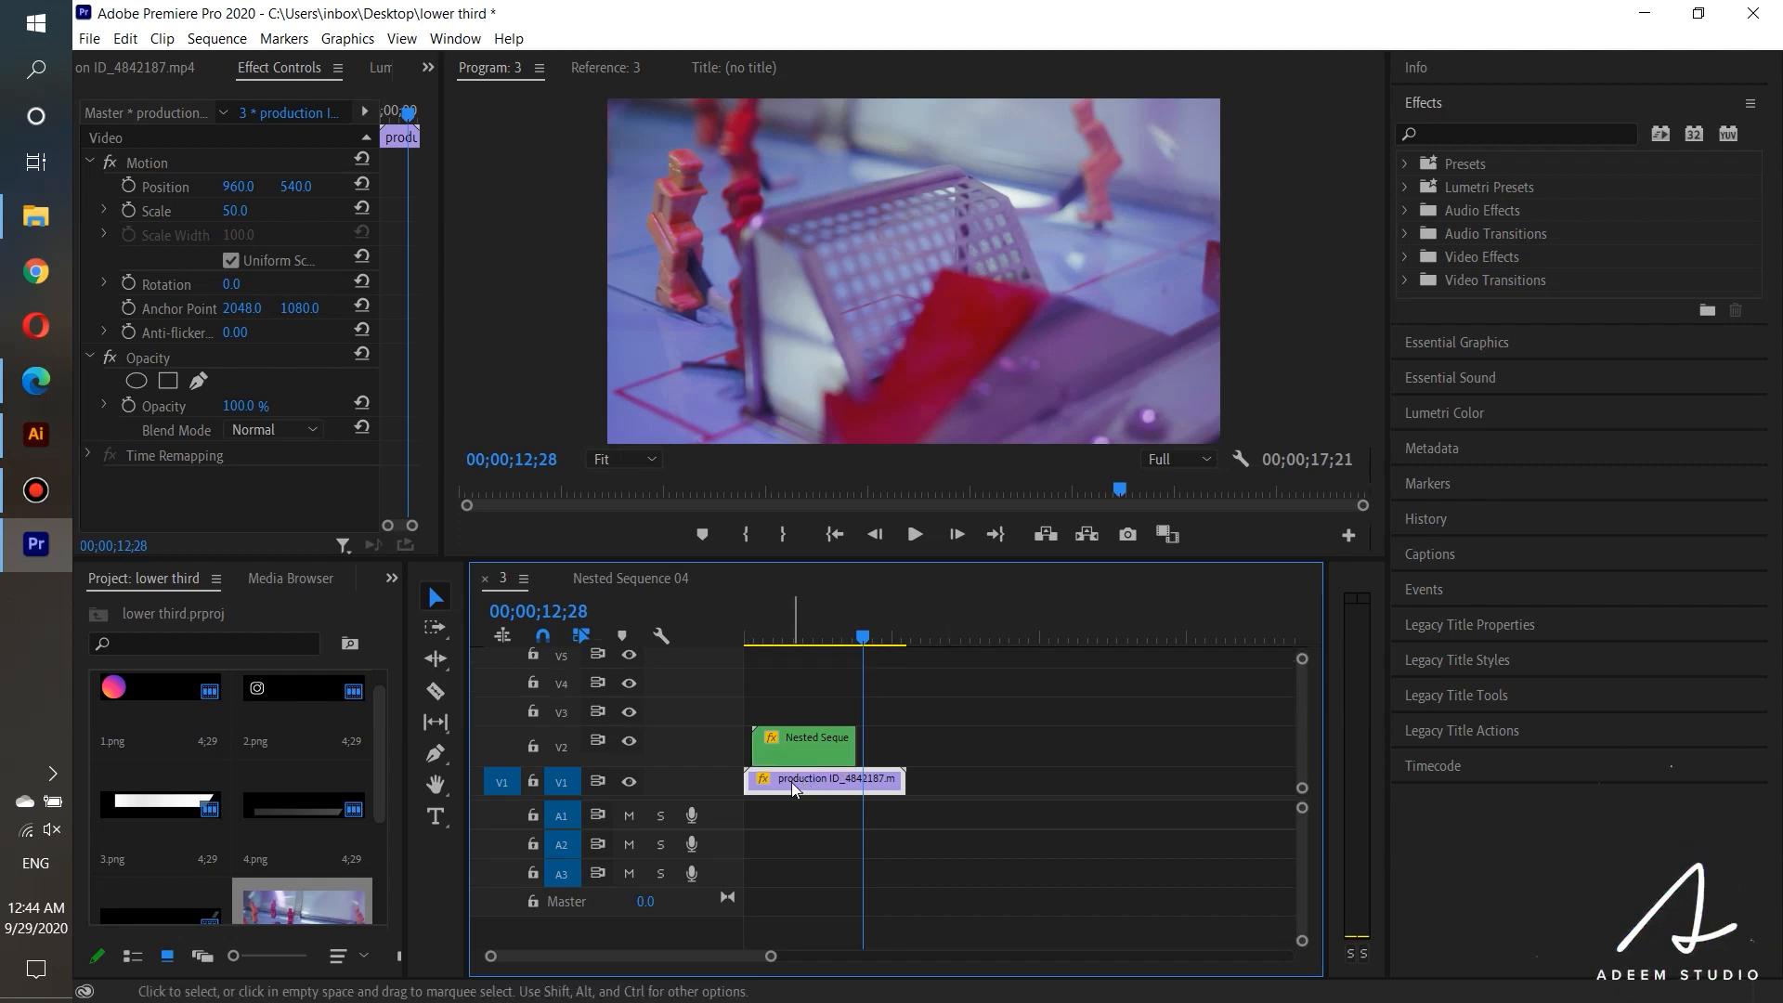
{"action": "left_click_drag", "start_coordinate": [896, 790], "coordinate": [955, 791]}
{"action": "left_click", "coordinate": [795, 748]}
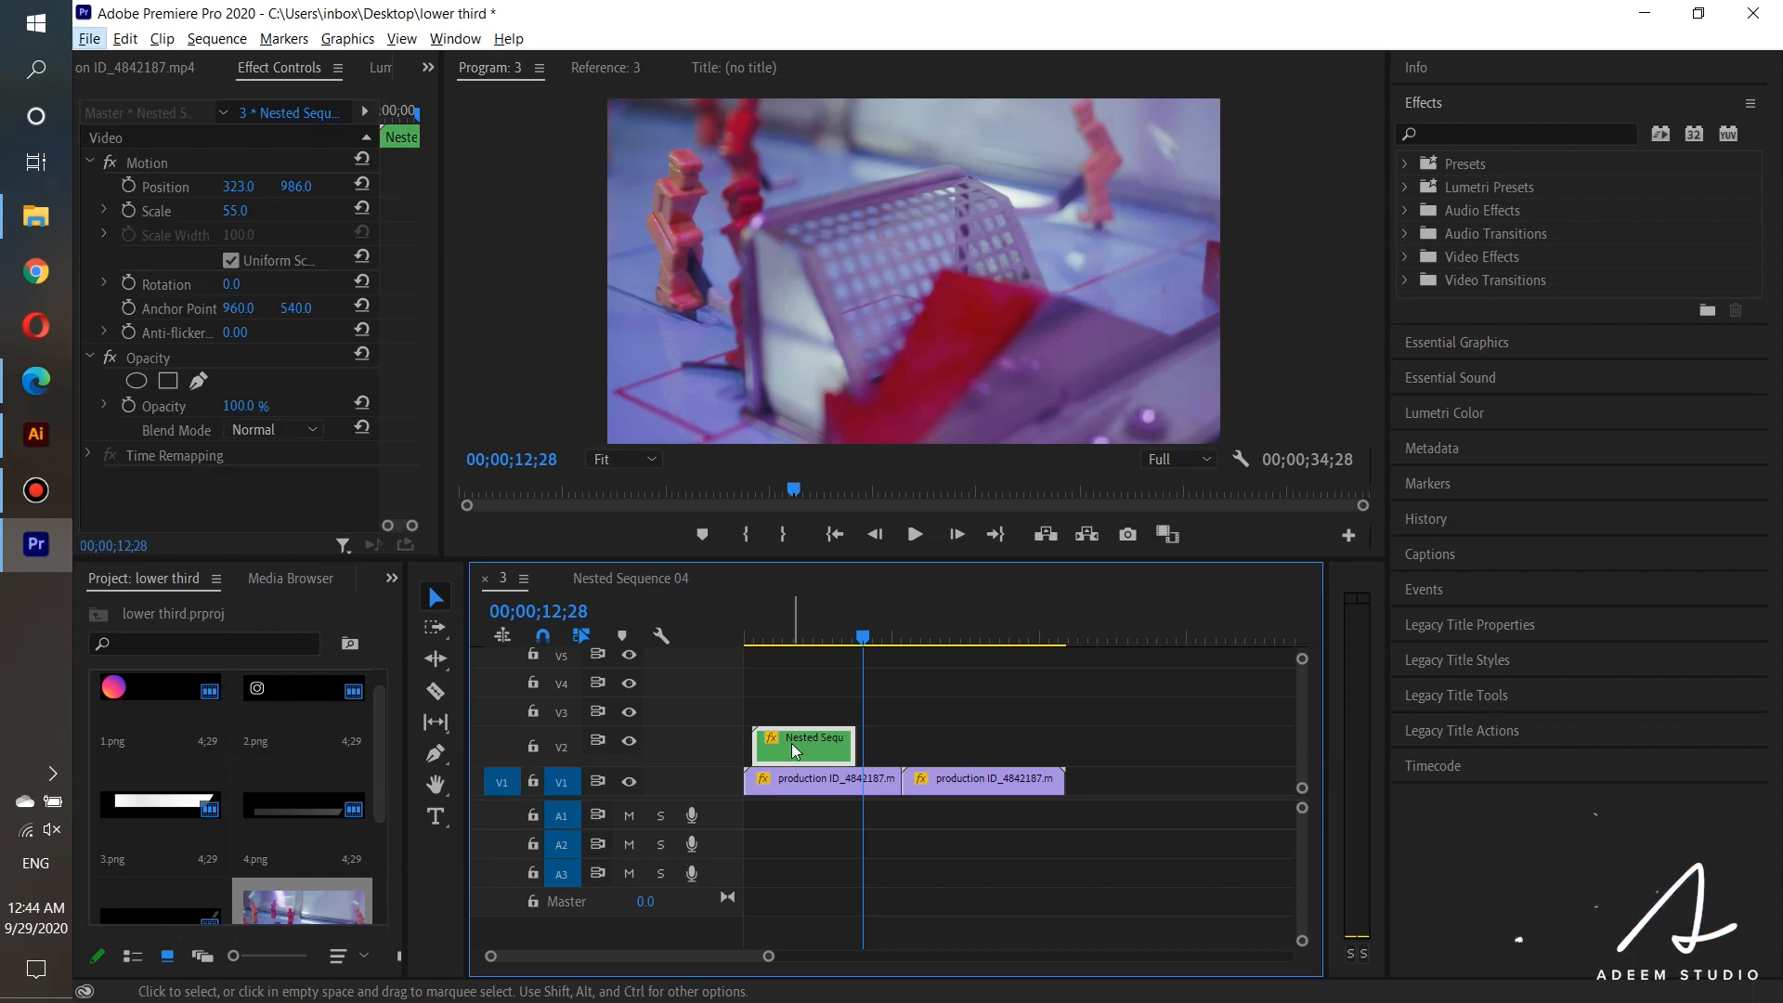
{"action": "left_click_drag", "start_coordinate": [804, 750], "coordinate": [966, 740]}
Step: Play the timeline from 00;00;00;00 and again from the start of the second footage clip
{"action": "left_click_drag", "start_coordinate": [895, 637], "coordinate": [717, 639]}
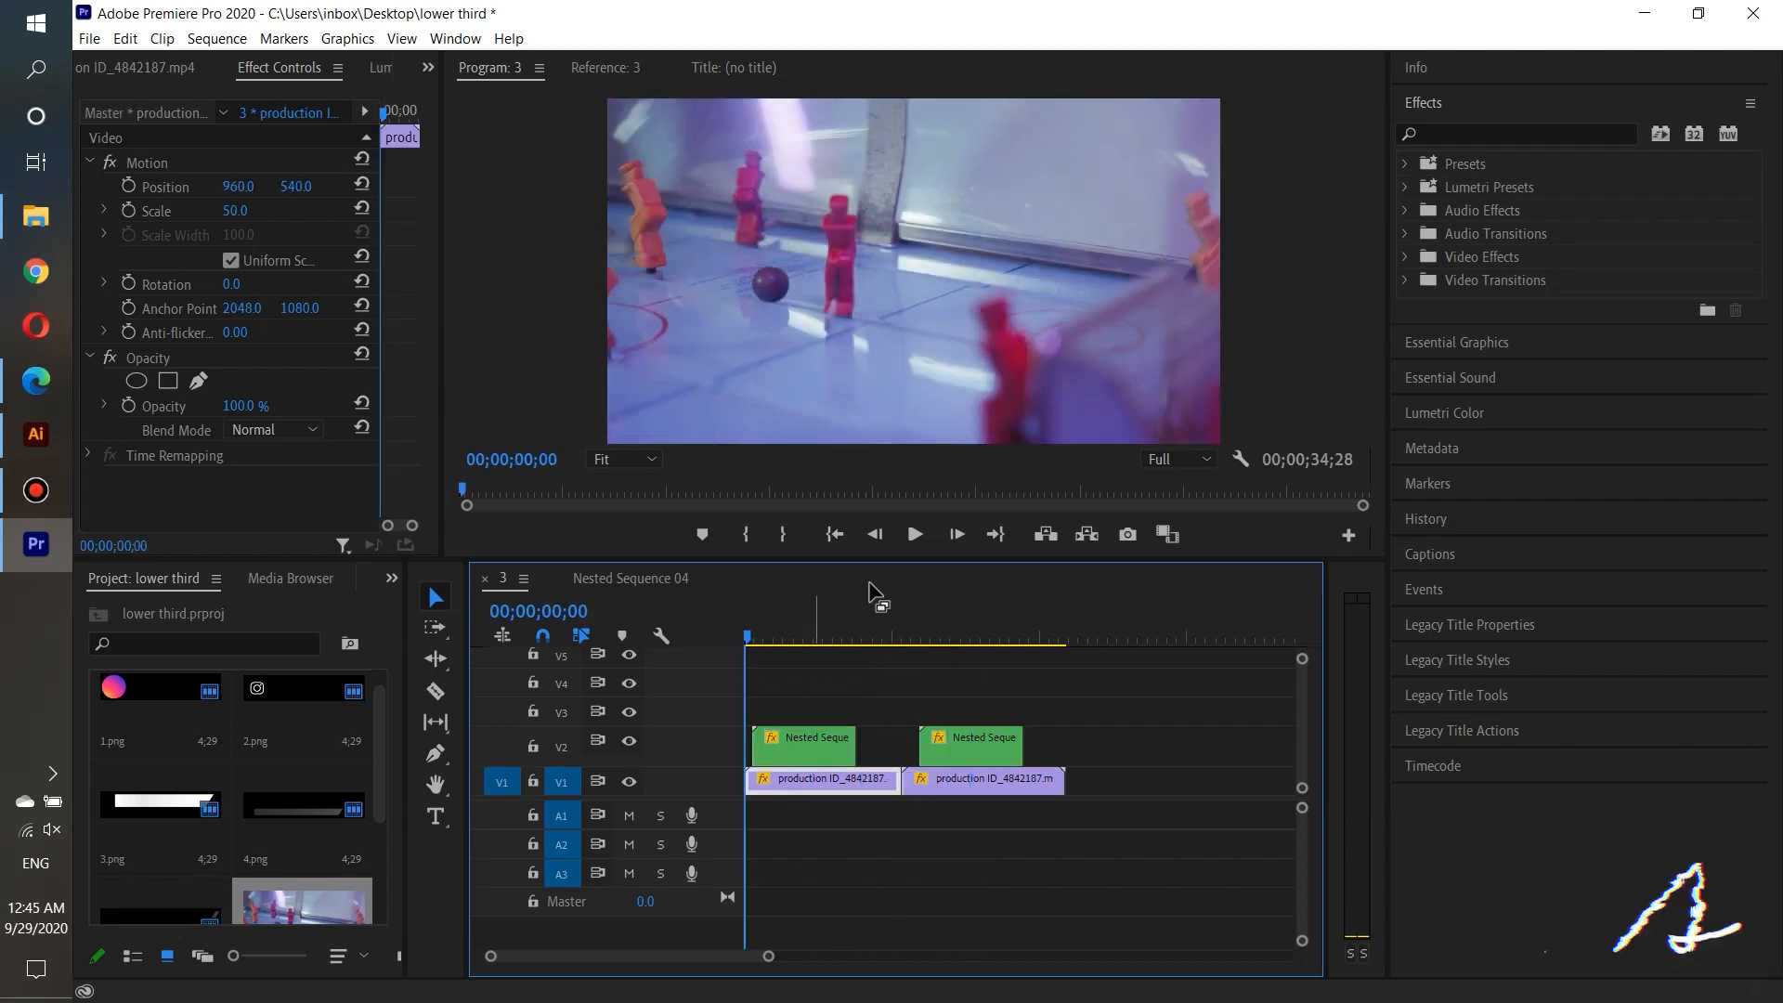
{"action": "left_click", "coordinate": [913, 536]}
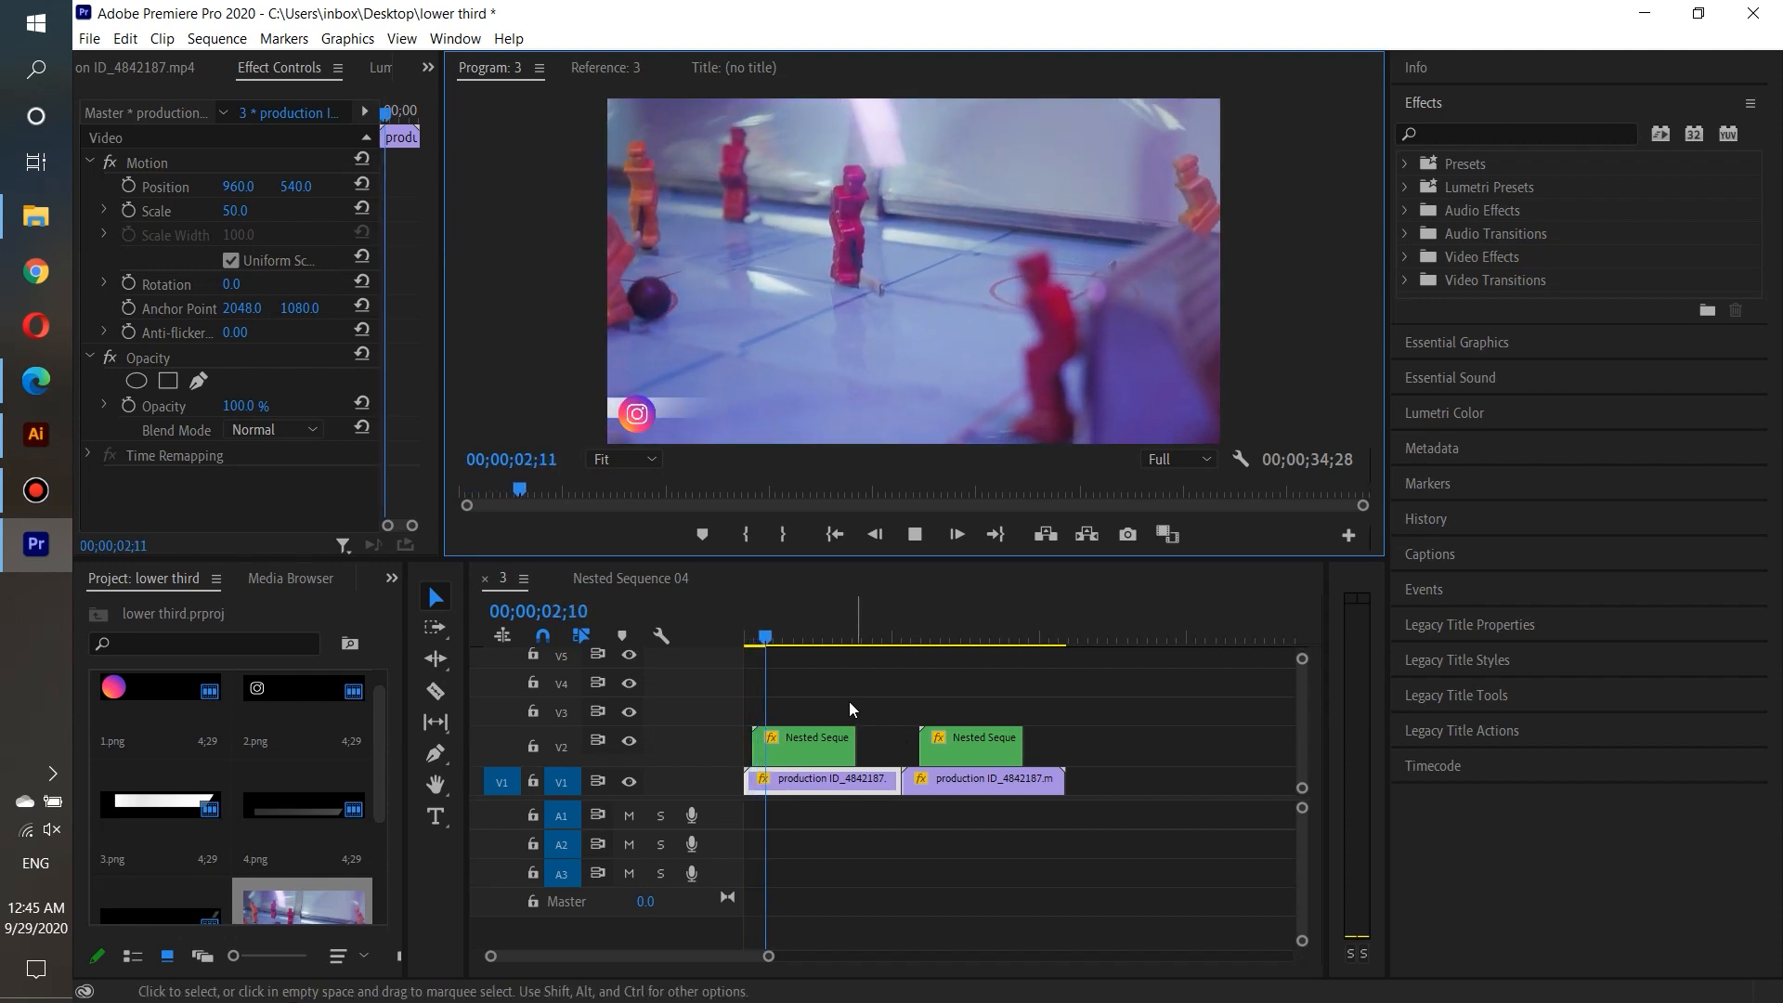
{"action": "left_click_drag", "start_coordinate": [774, 639], "coordinate": [905, 638]}
{"action": "left_click", "coordinate": [915, 535]}
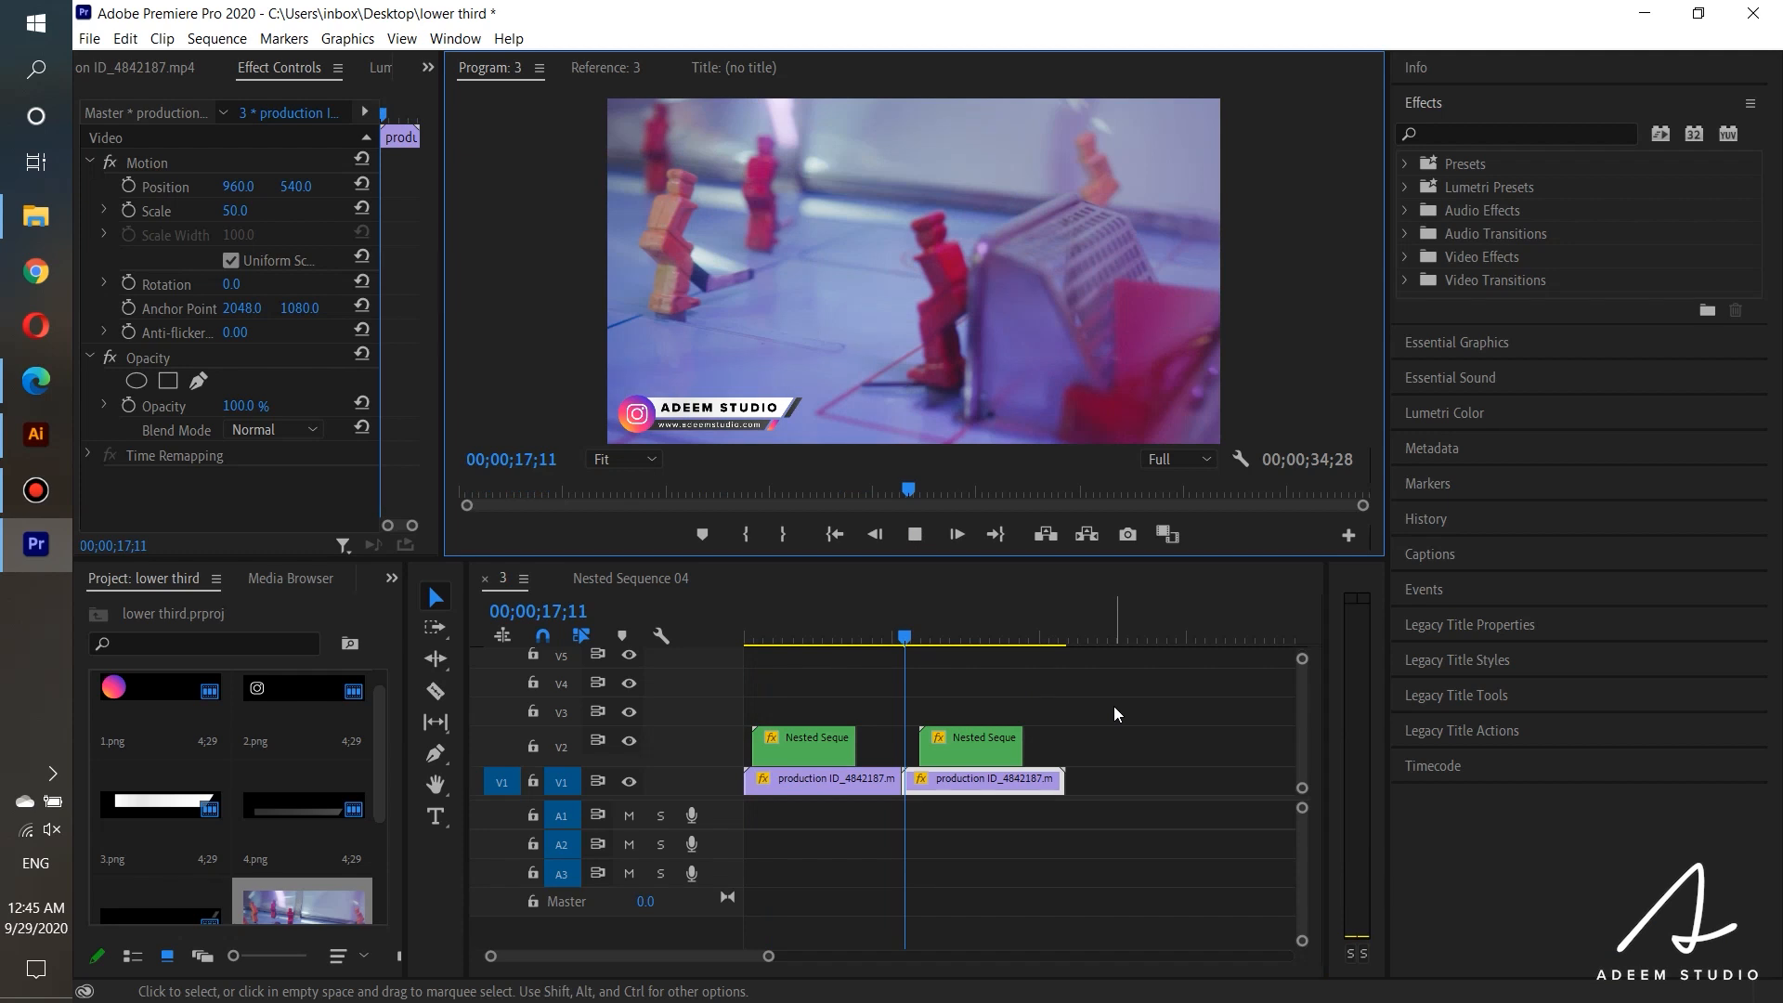